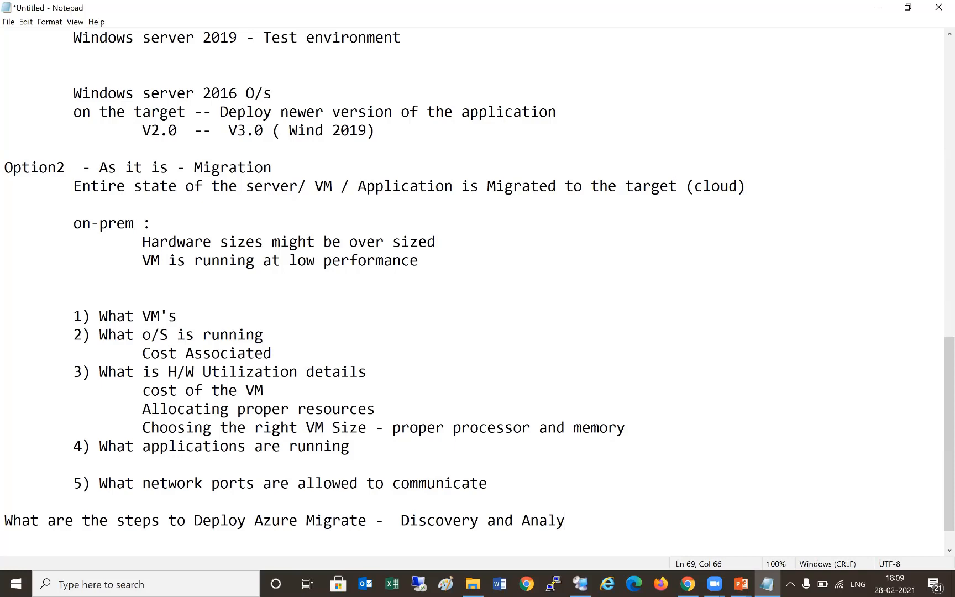
- Complete the heading, then type '1) Have a subscription' and '2) Create a Resource group in the target region/location'
text(ssement)
key(Return)
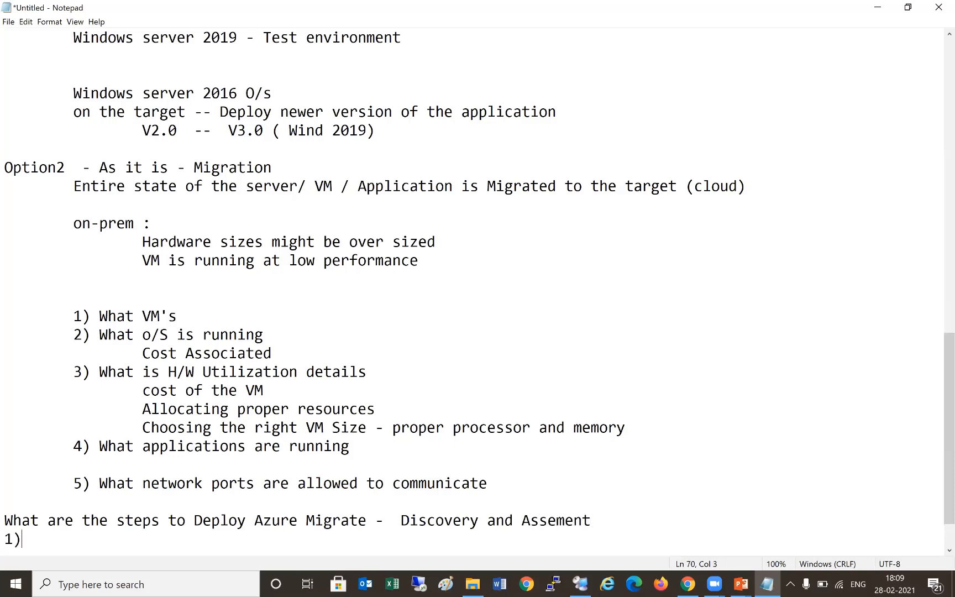
text(1) C)
key(BackSpace)
text(Have a subscription)
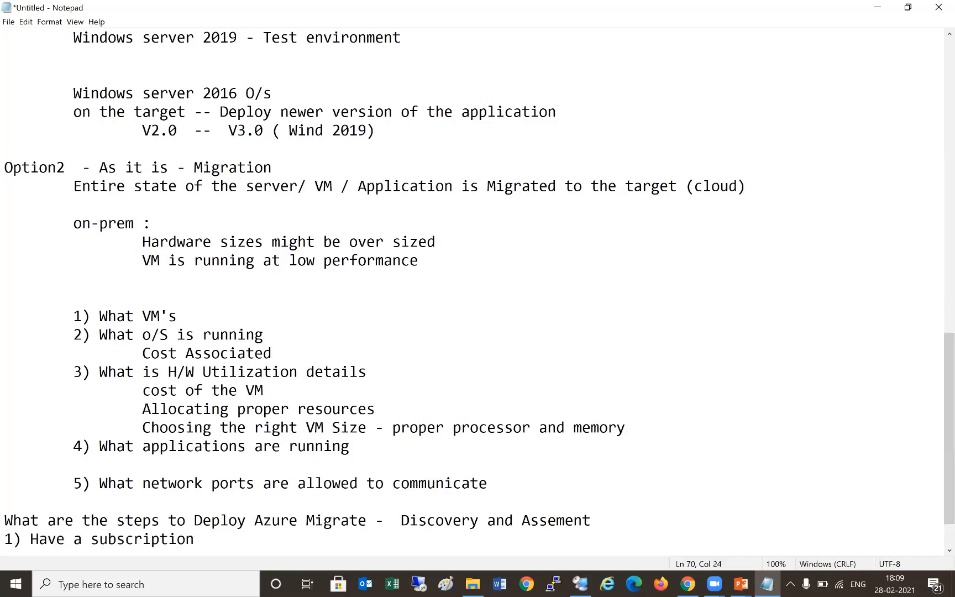
key(Return)
text(2) Cea)
key(BackSpace)
key(BackSpace)
text(reae)
key(BackSpace)
text(te a R)
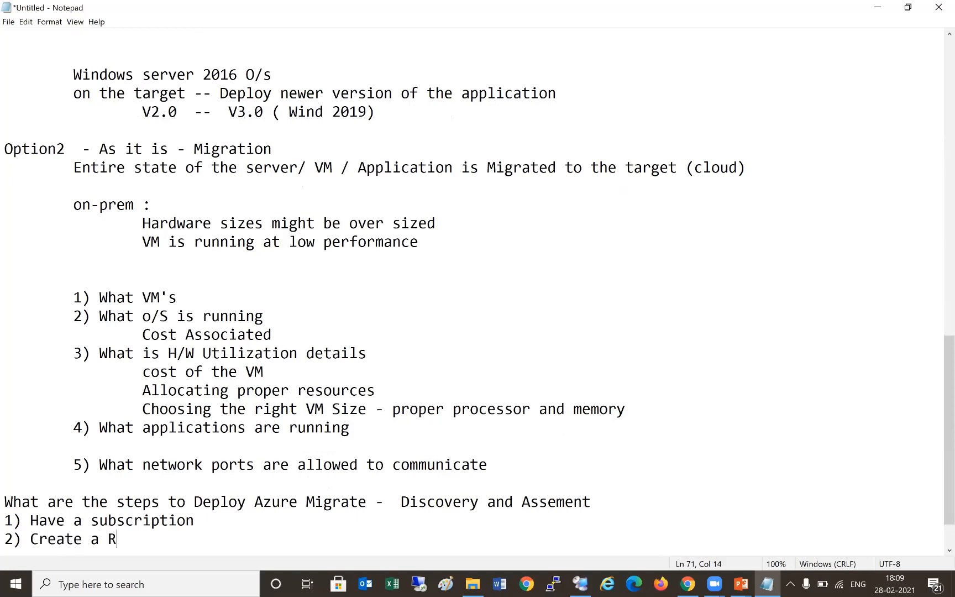
text(esource group in the target)
key(BackSpace)
text(et )
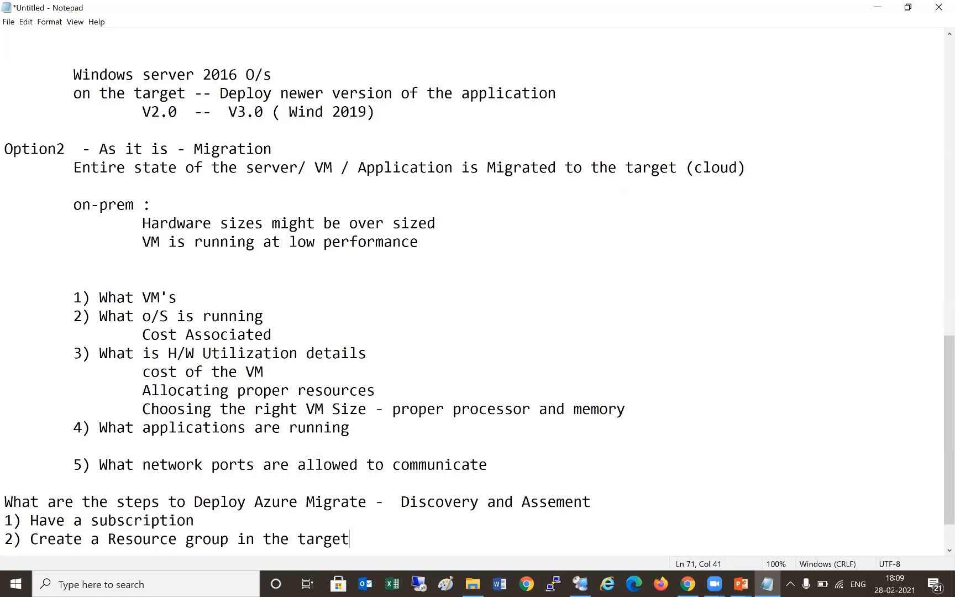
text(region/l)
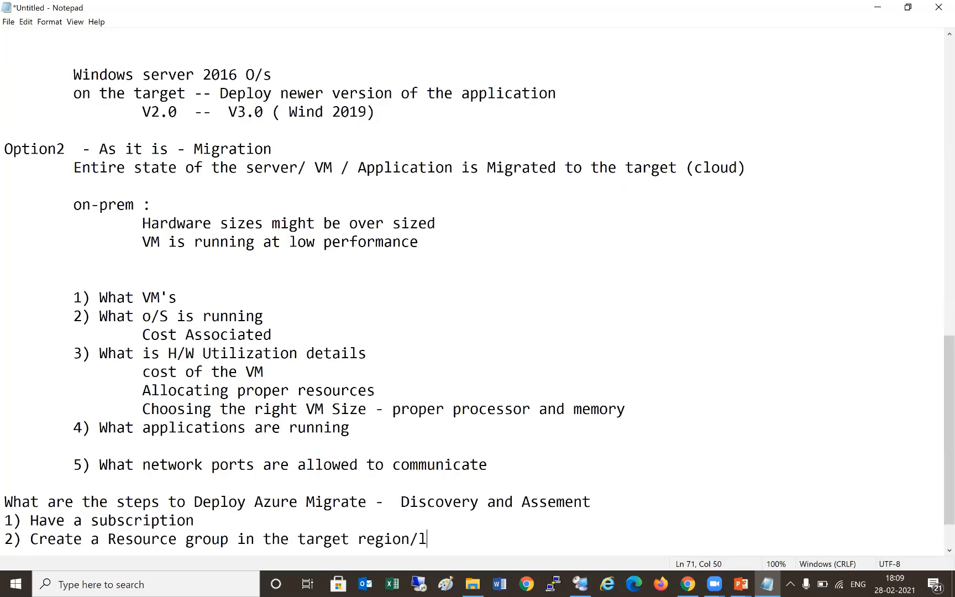
text(ocation)
- Add '3) Create Azure Migrate Project' and '4) Download Azure Migrate tool' to the list
key(Return)
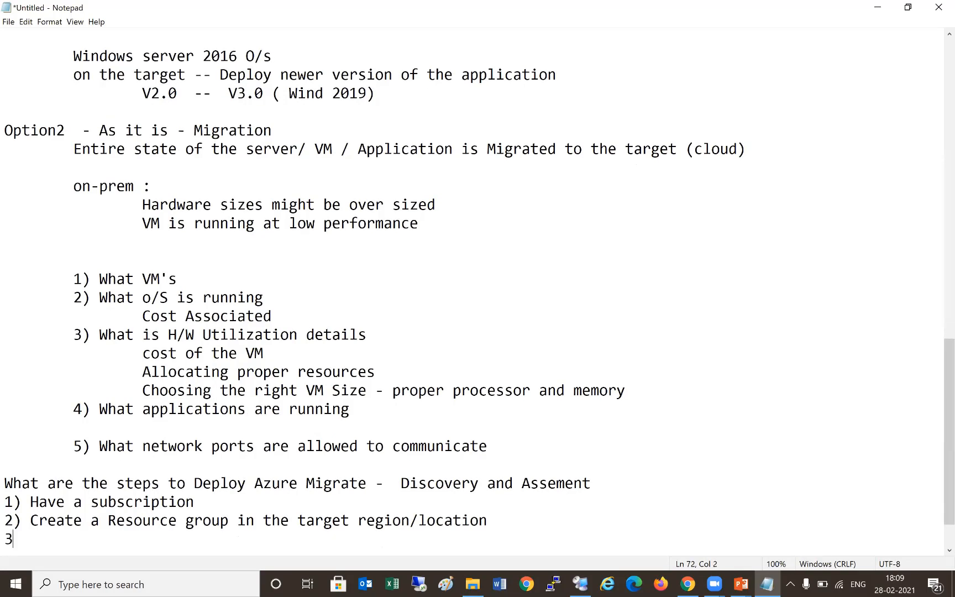
text(3) Create Azure Migrate Project)
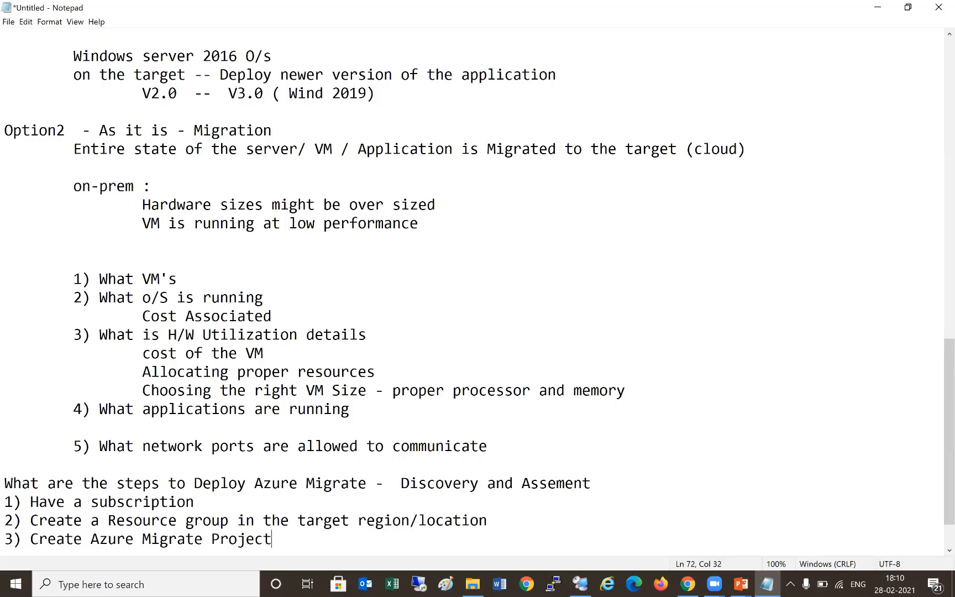
key(Return)
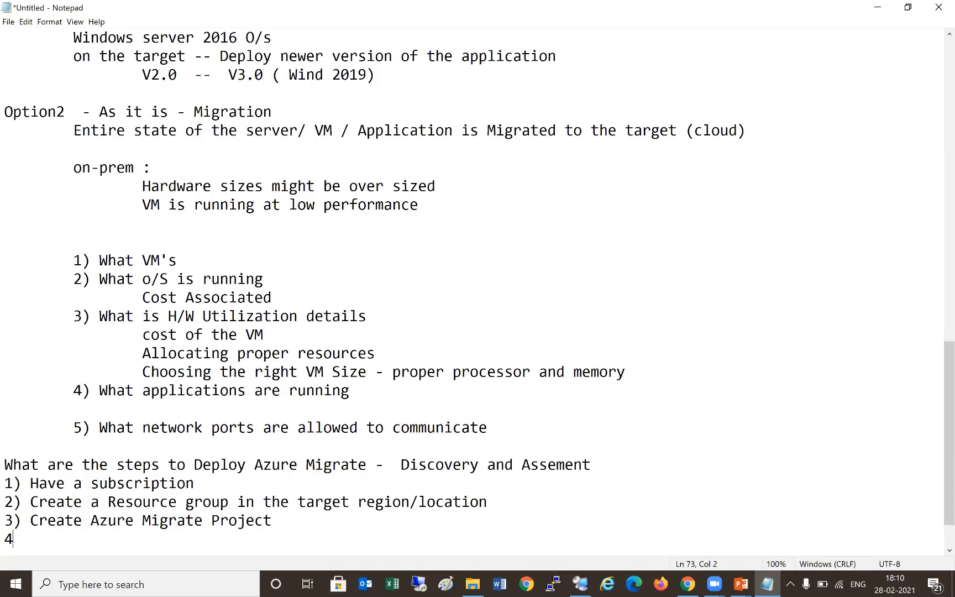
text(4) Download Azure)
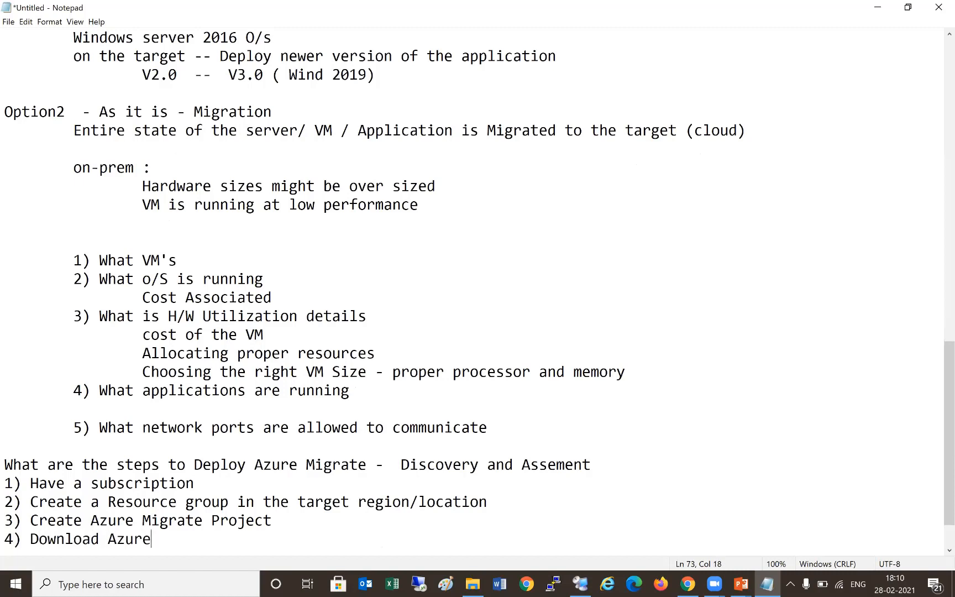
text( Migrate tool)
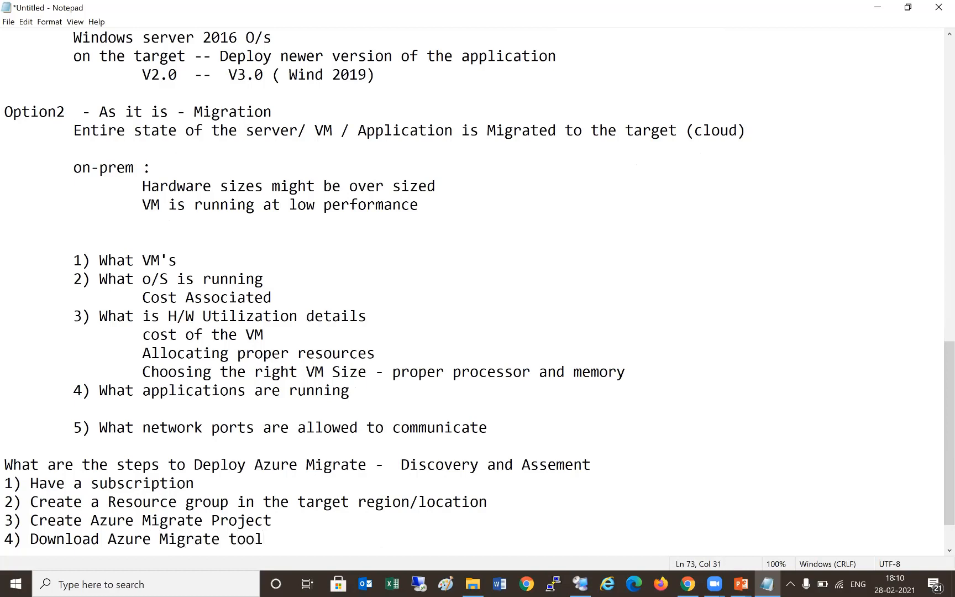
key(Return)
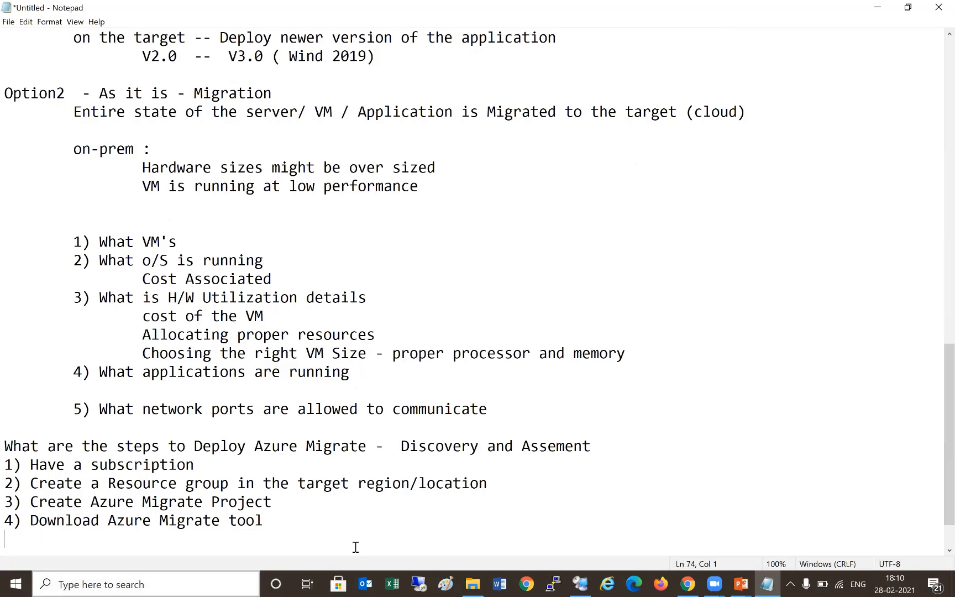
click(581, 583)
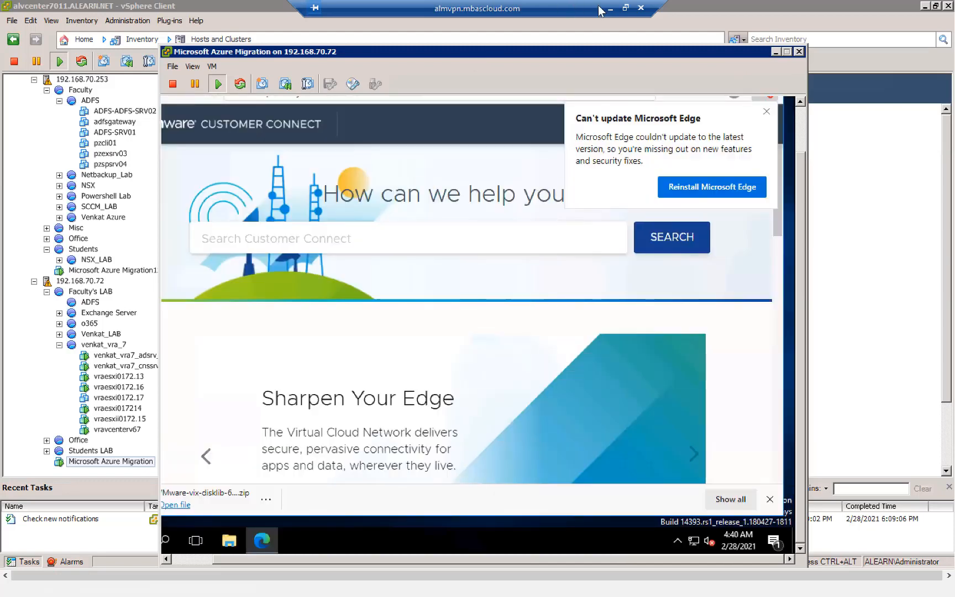
- Move the Azure Migration VM console window aside and close it
drag(501, 54, 397, 52)
drag(681, 79, 408, 90)
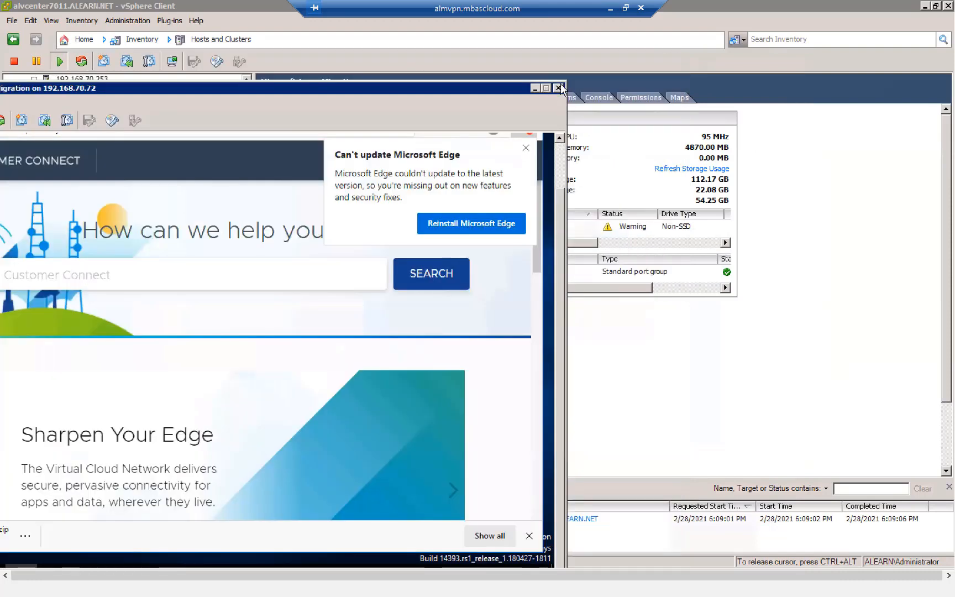
click(559, 86)
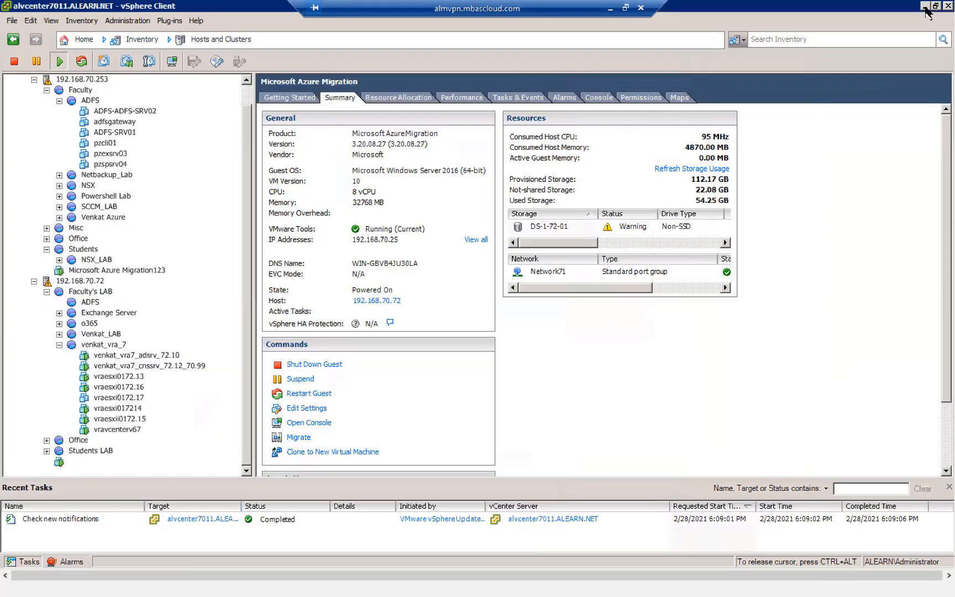
- Minimize vSphere Client, return the remote session to full screen and bring up Chrome
click(925, 6)
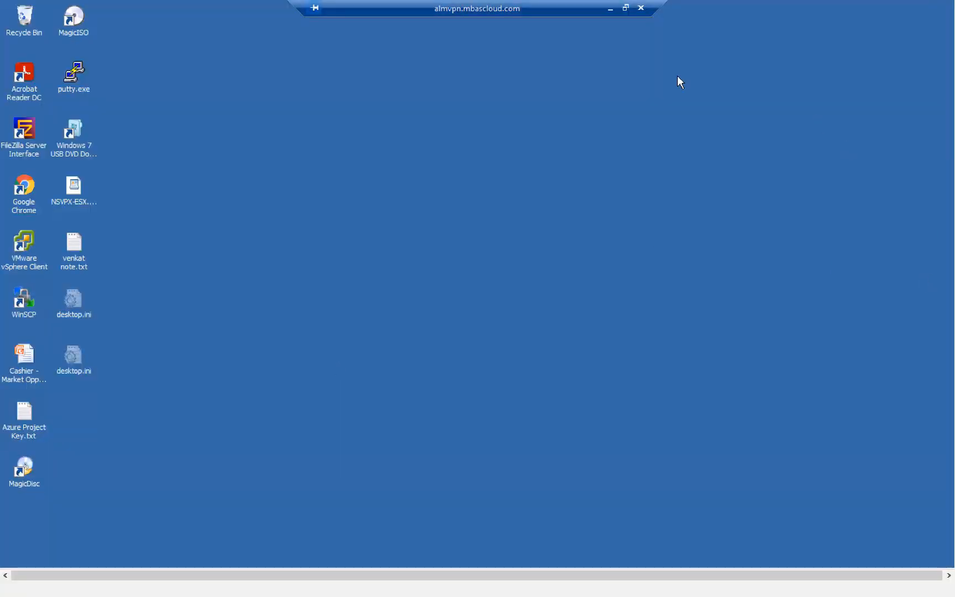
key(ctrl+alt+Break)
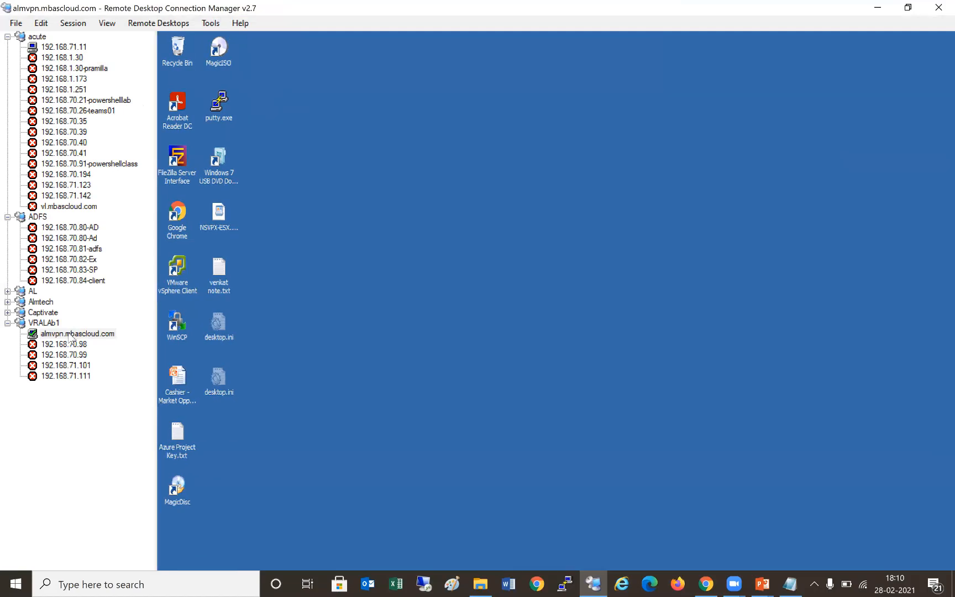
right_click(69, 337)
click(128, 459)
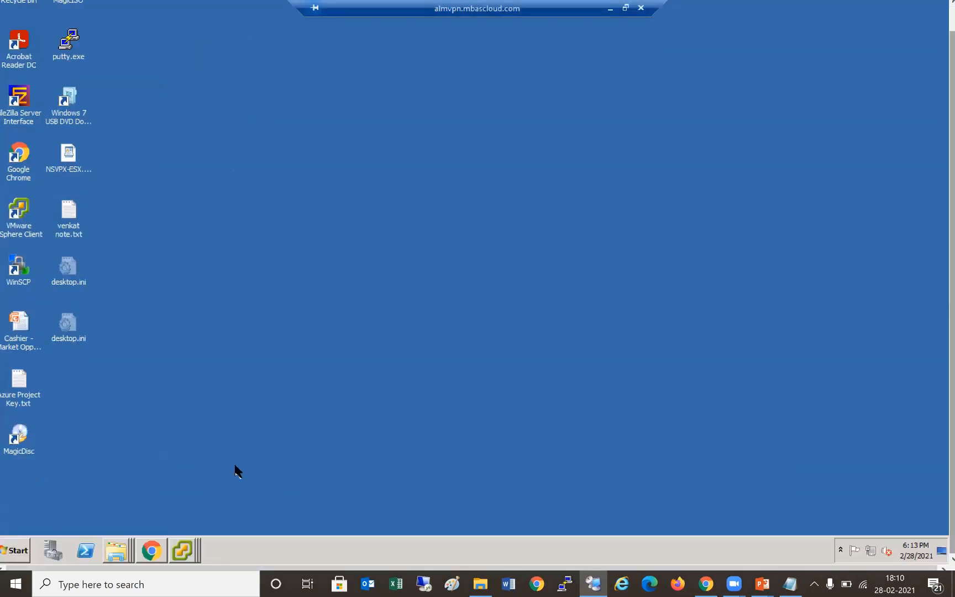
click(159, 550)
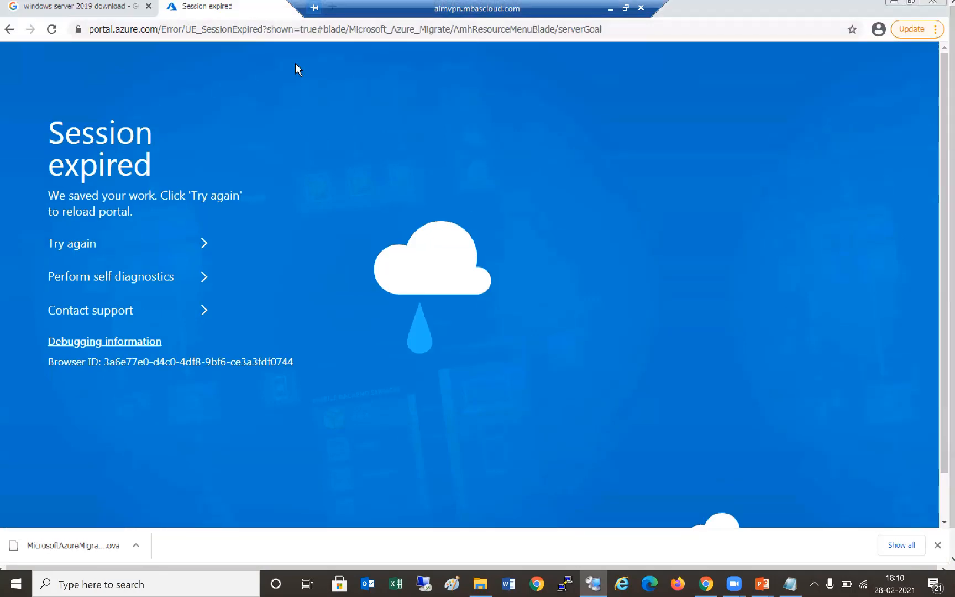
- Close the Session expired tab and load portal.azure.com in the address bar
right_click(271, 8)
click(299, 138)
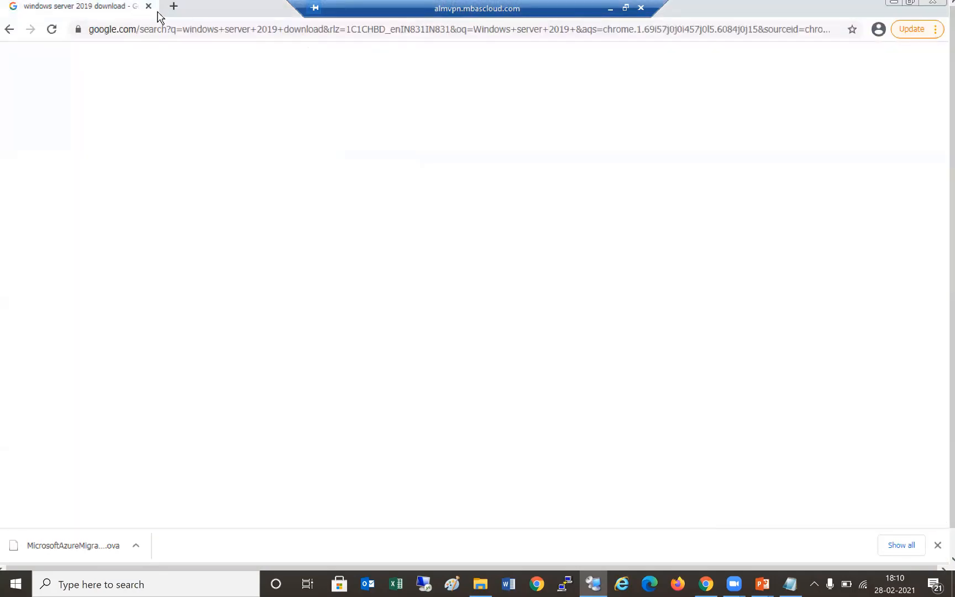
click(198, 33)
text(p)
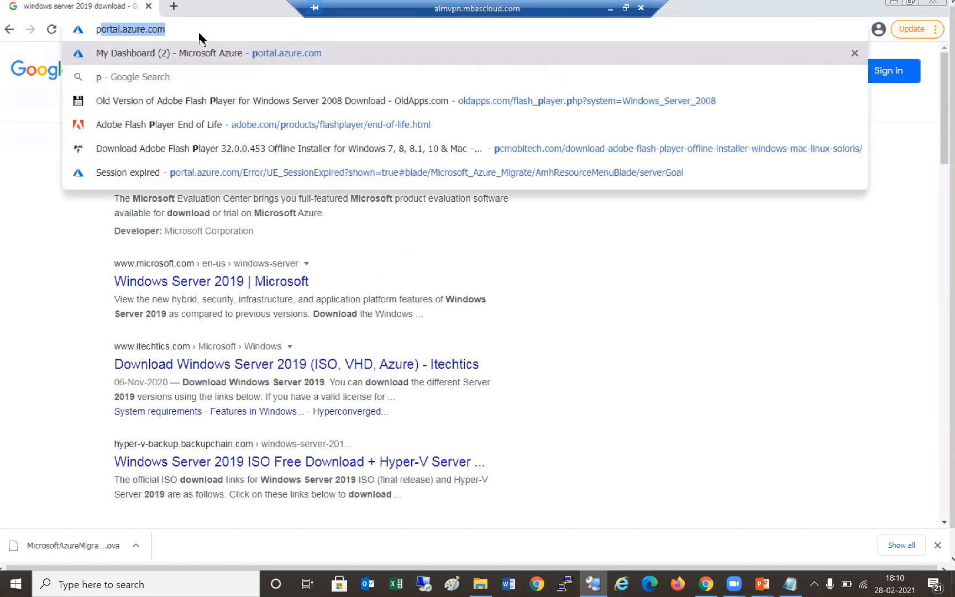
text(ortal.)
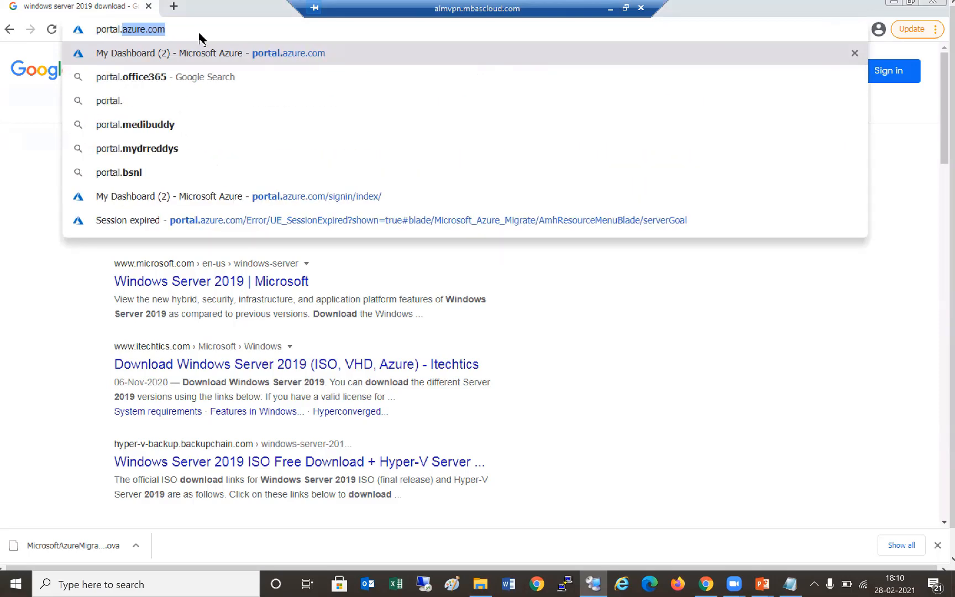
key(Return)
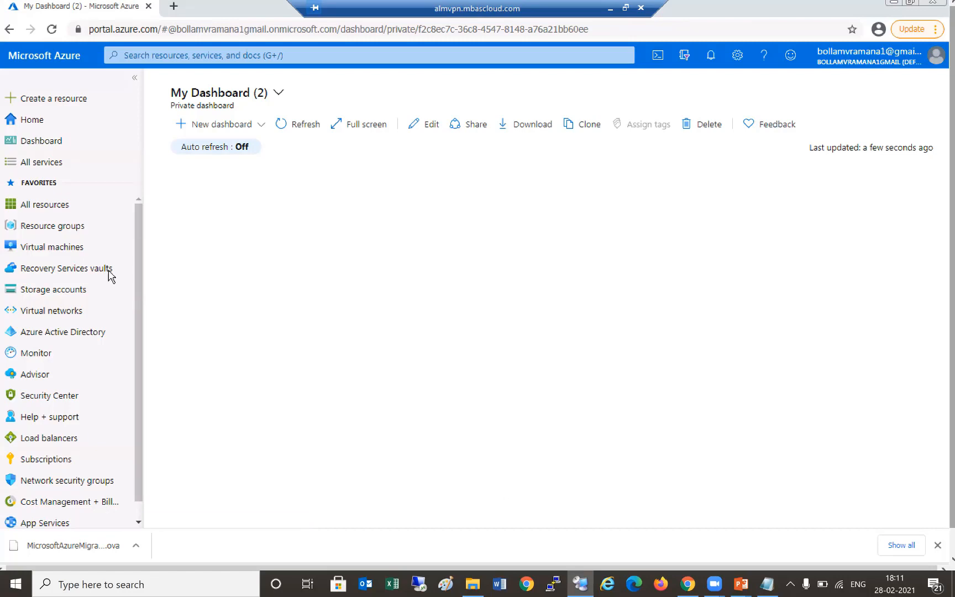
- Create resource group Acutelearn in (Asia Pacific) South India and dismiss the success notification
drag(55, 458, 330, 411)
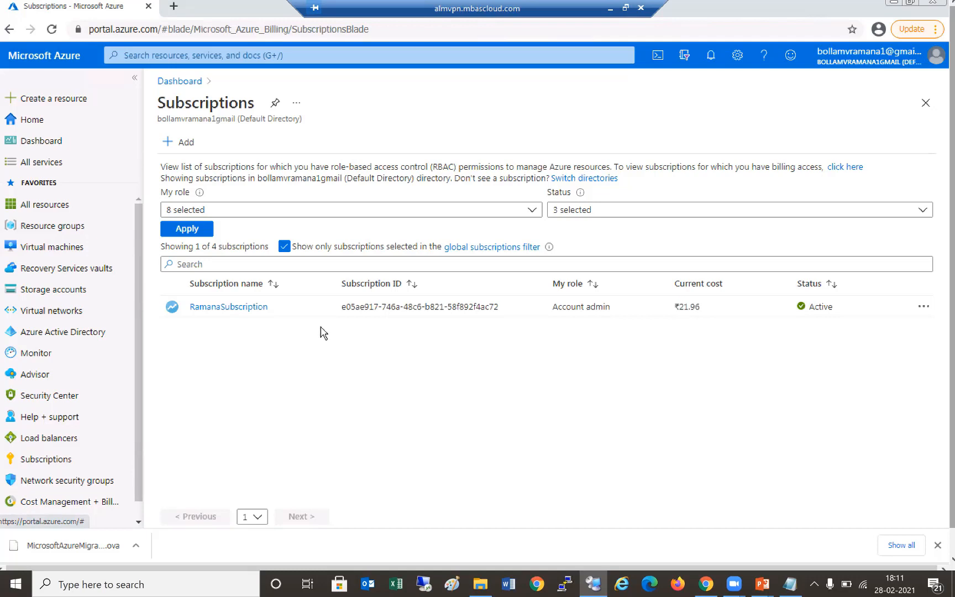
click(84, 236)
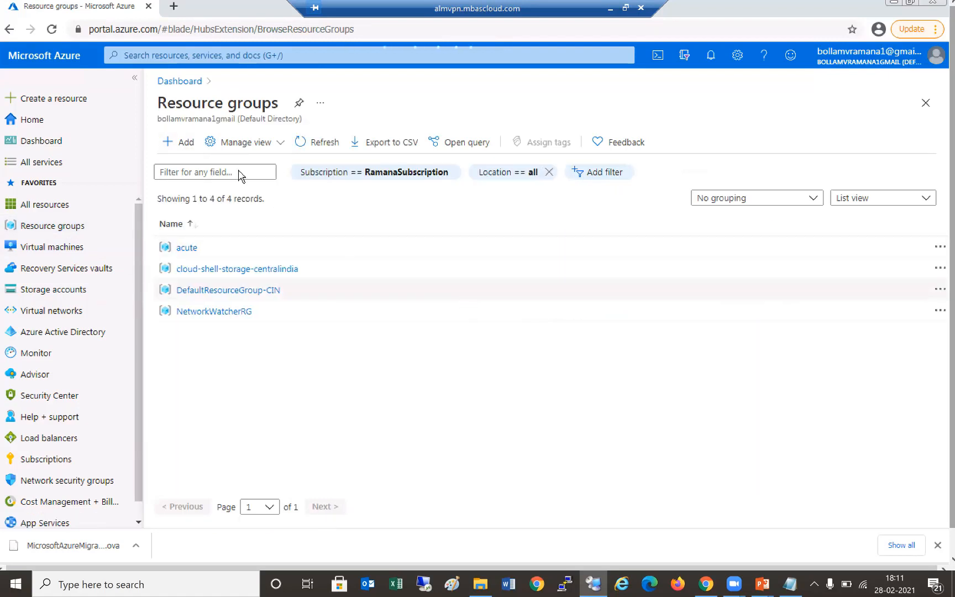
click(185, 142)
click(608, 272)
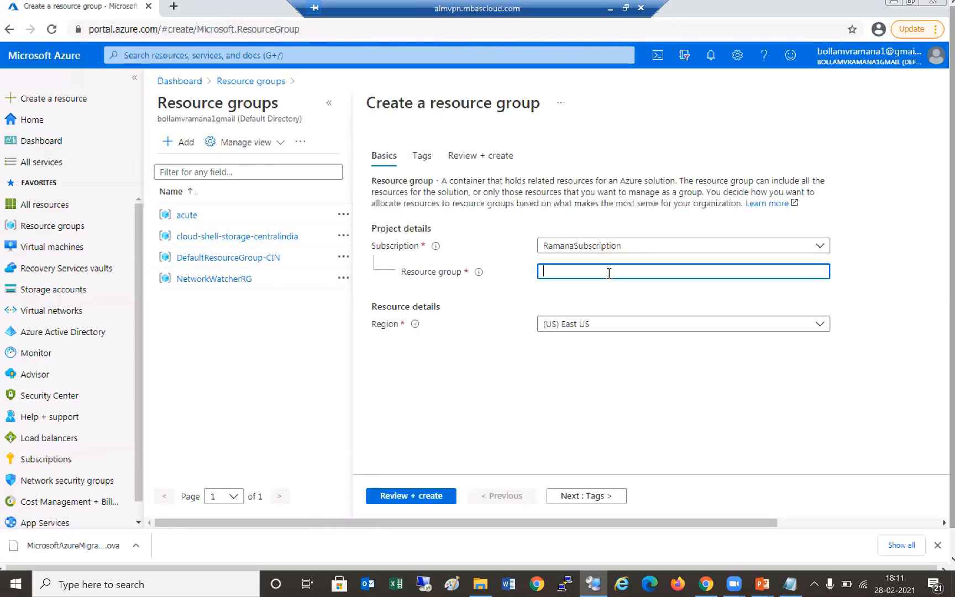
text(Acutelearn)
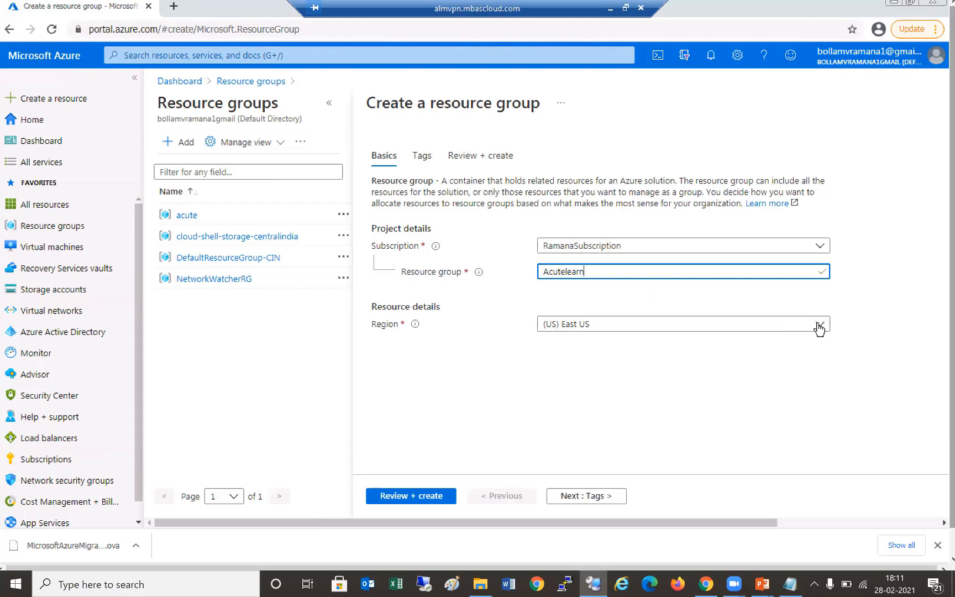
click(818, 326)
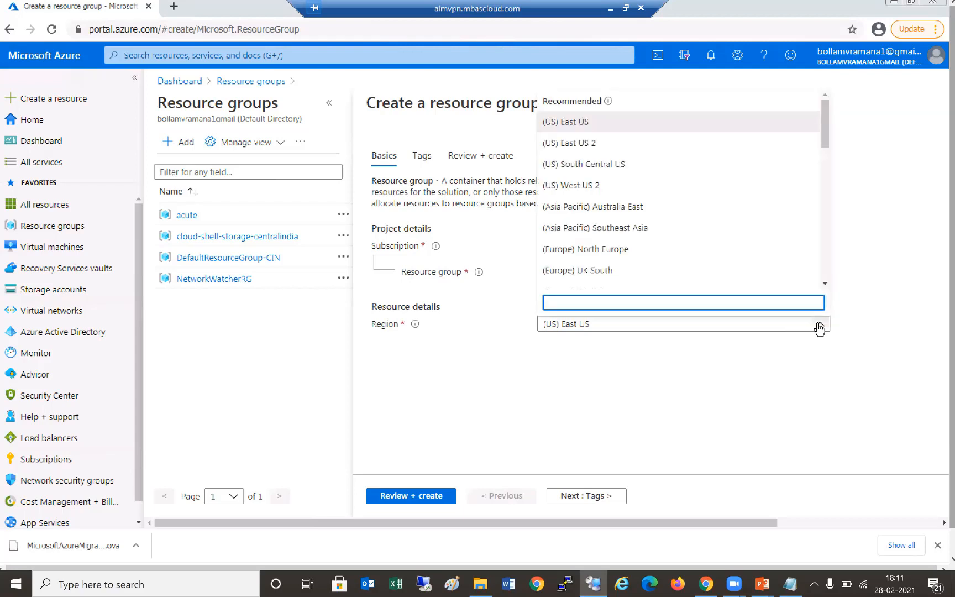
text(south)
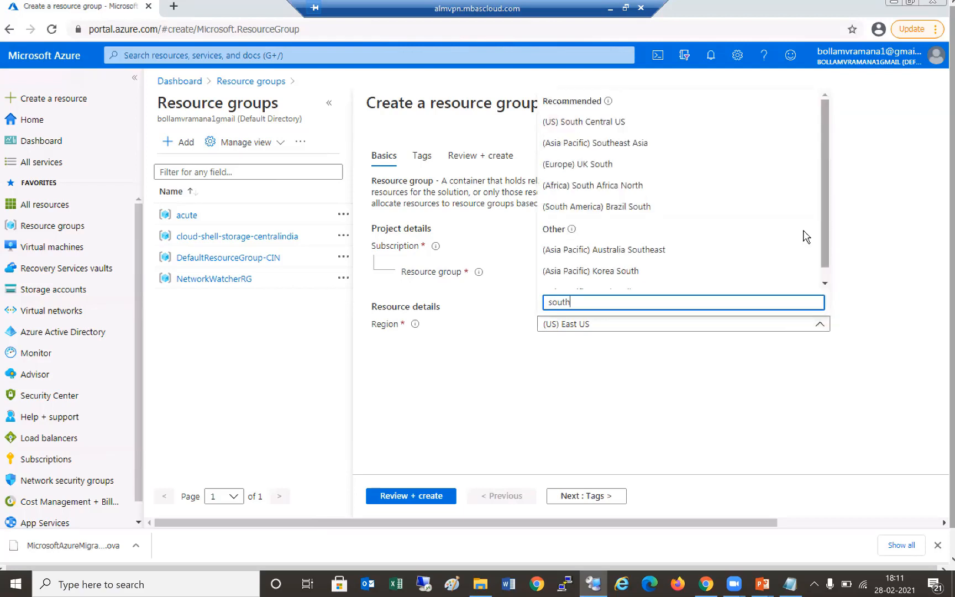
scroll(702, 174, down, 1)
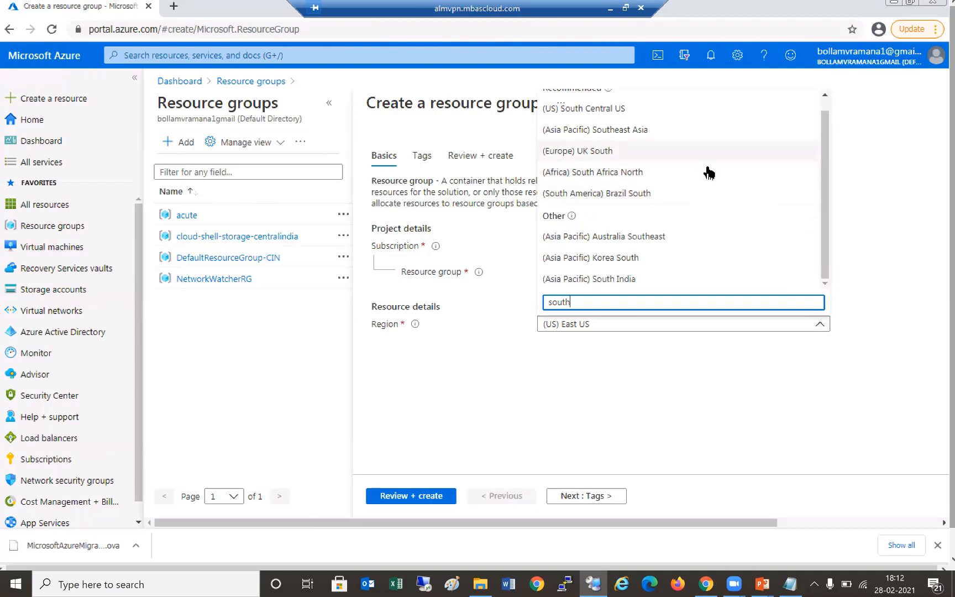
click(610, 279)
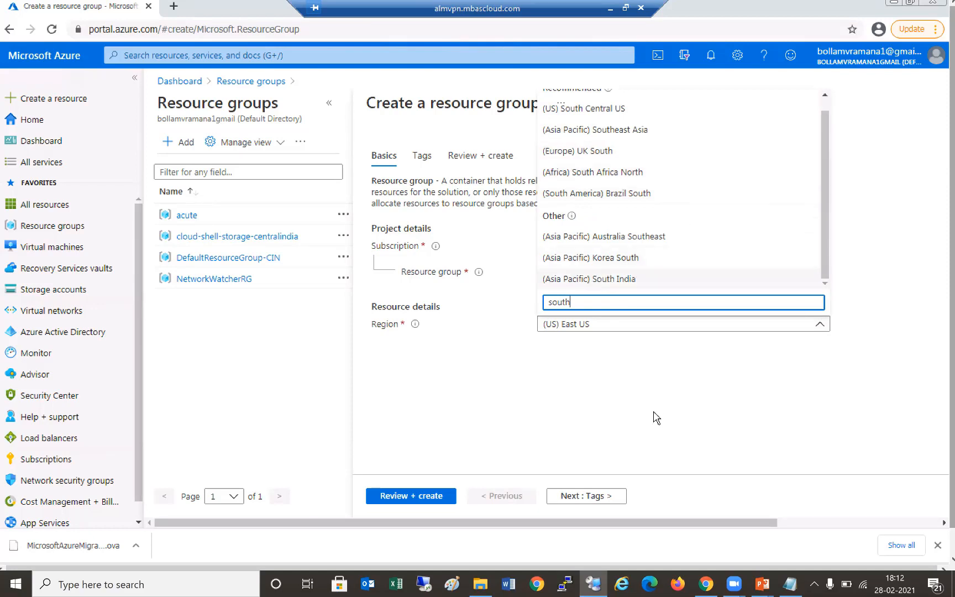
click(448, 496)
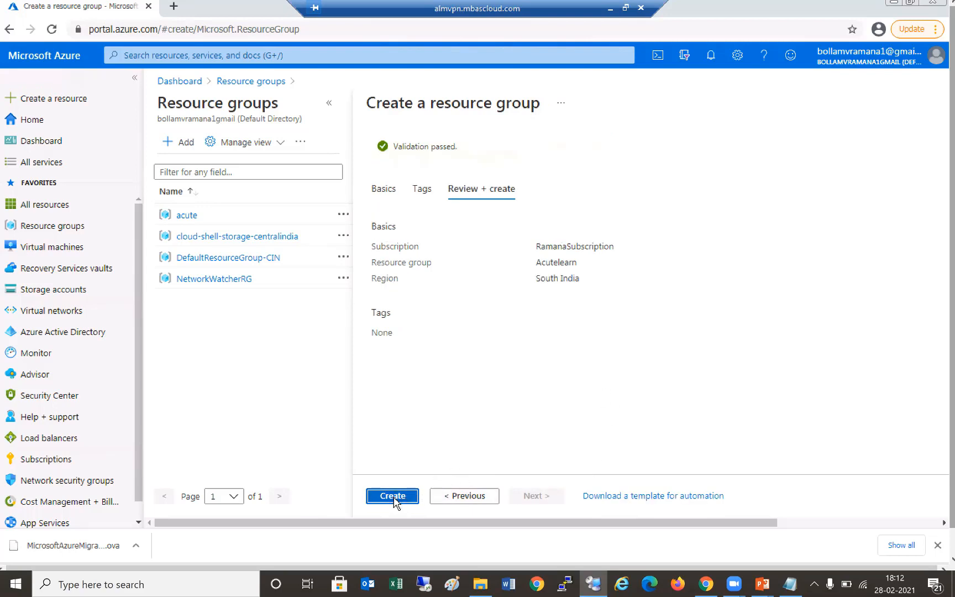
click(393, 497)
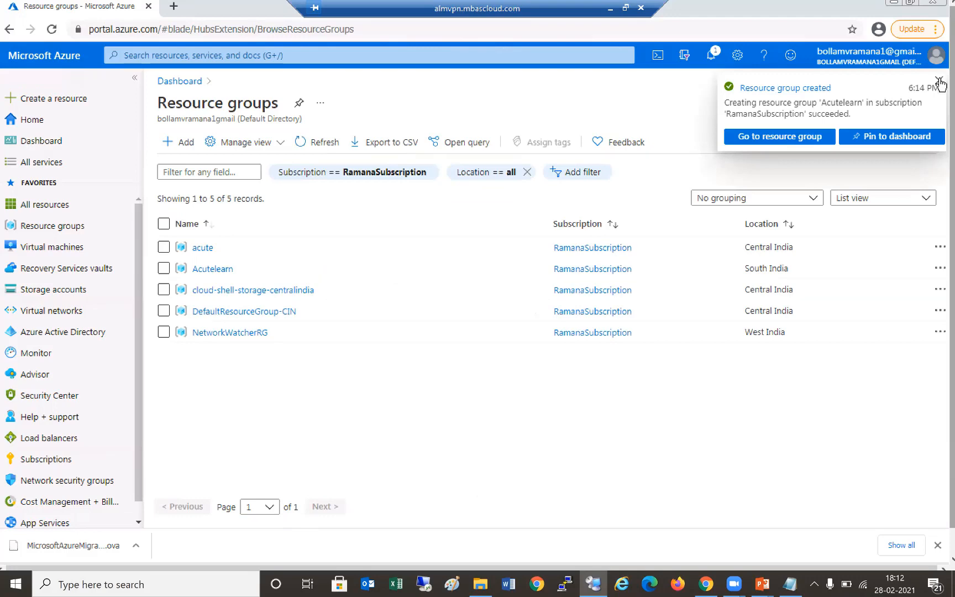
click(939, 81)
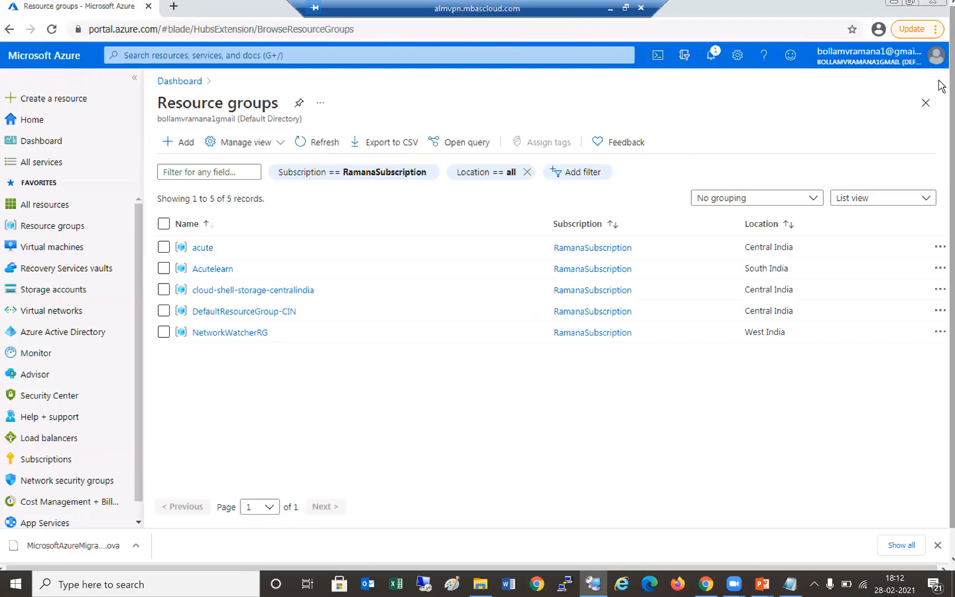
- Open Azure Migrate from All services and start Discover under Assess and migrate servers
click(54, 164)
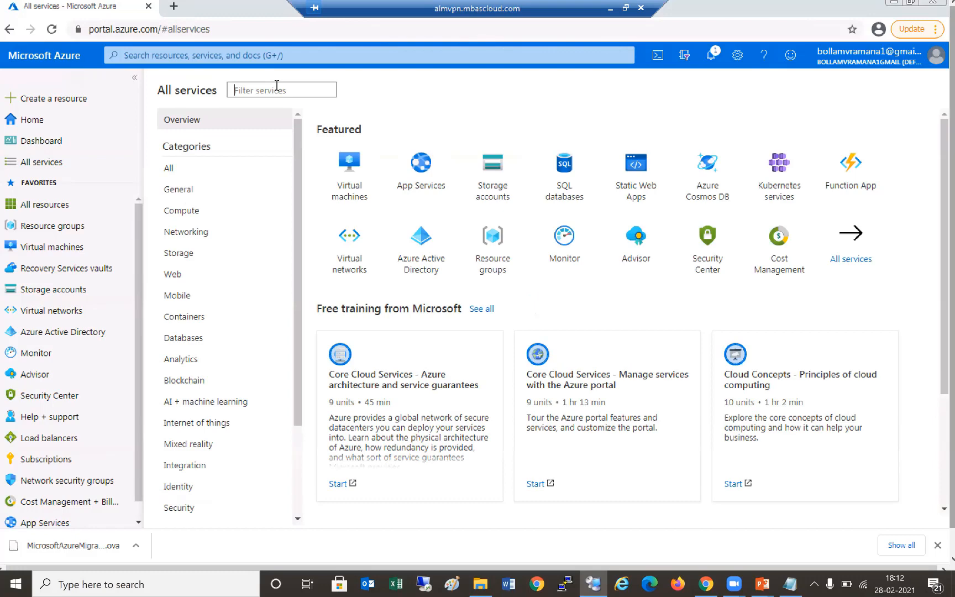
text(Azure )
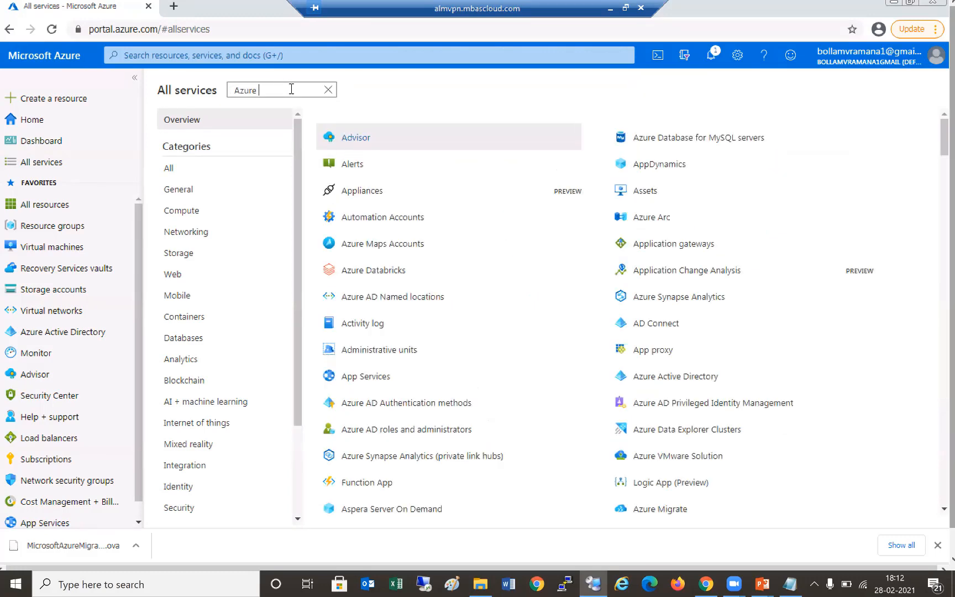
text(M)
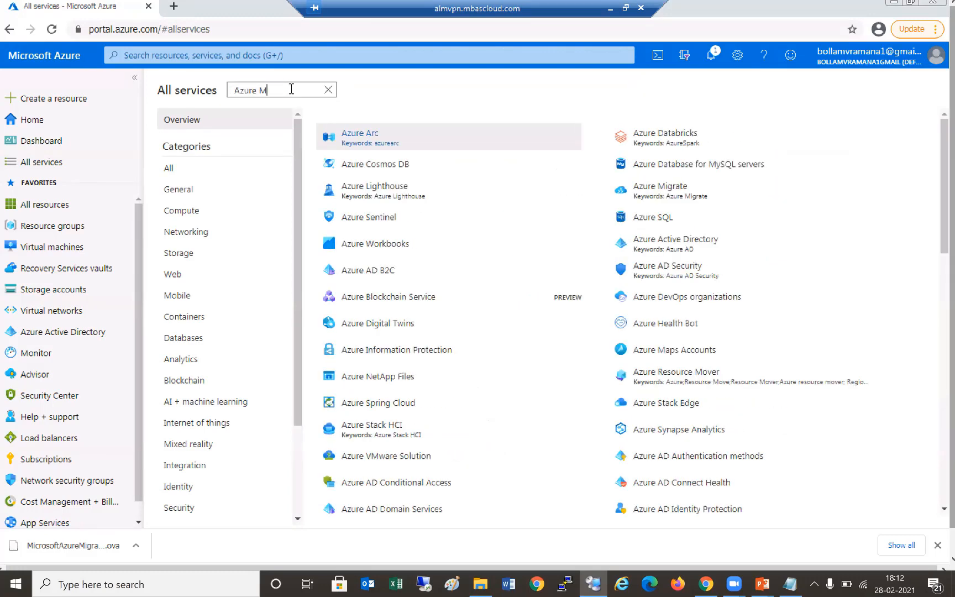
text(igrate)
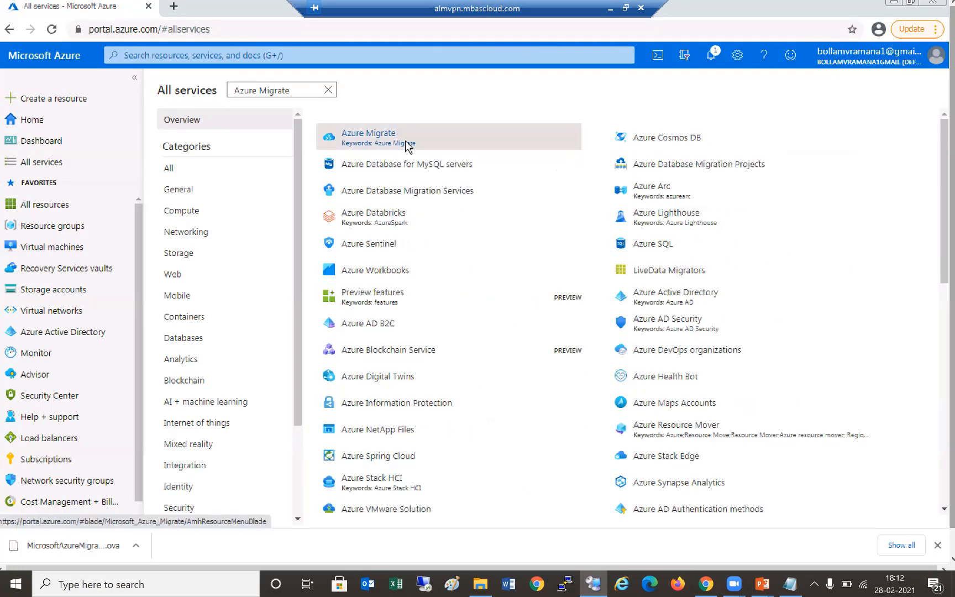
click(408, 145)
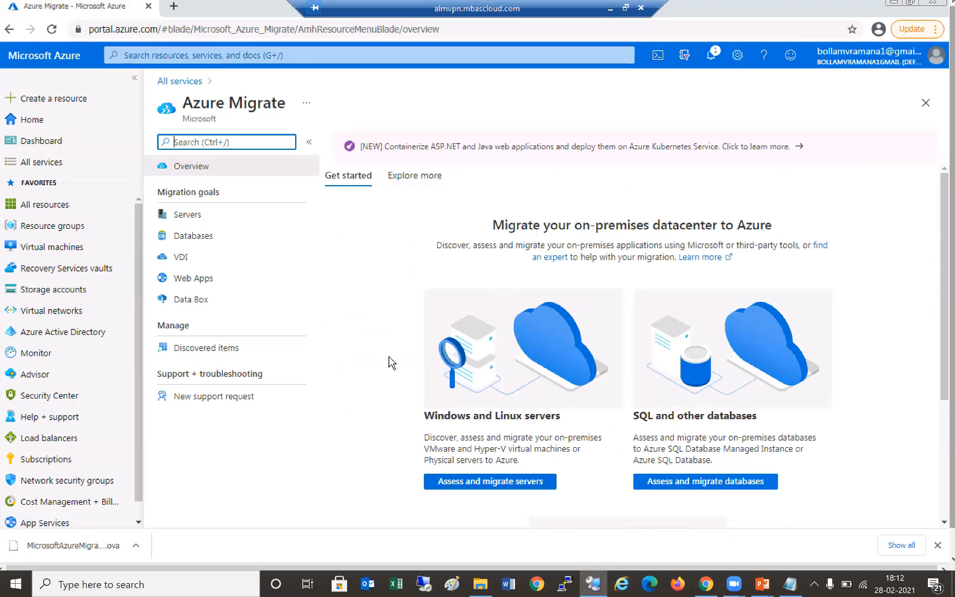
click(514, 478)
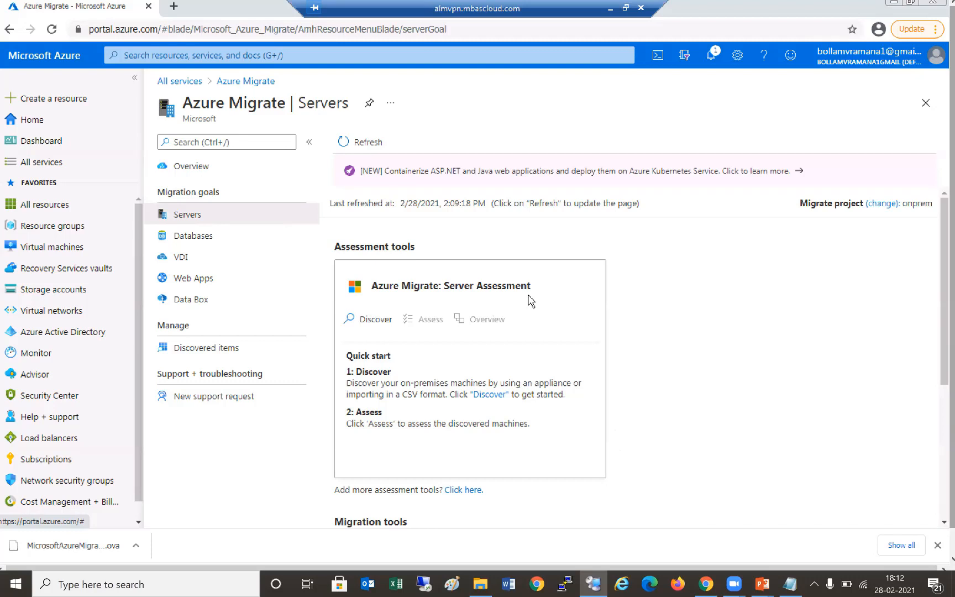
scroll(530, 302, down, 1)
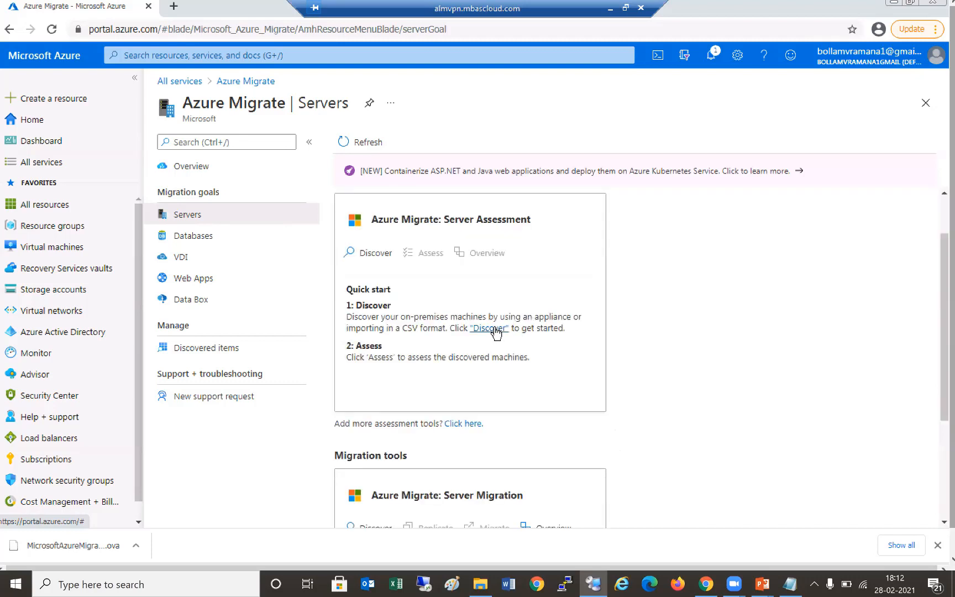
click(492, 328)
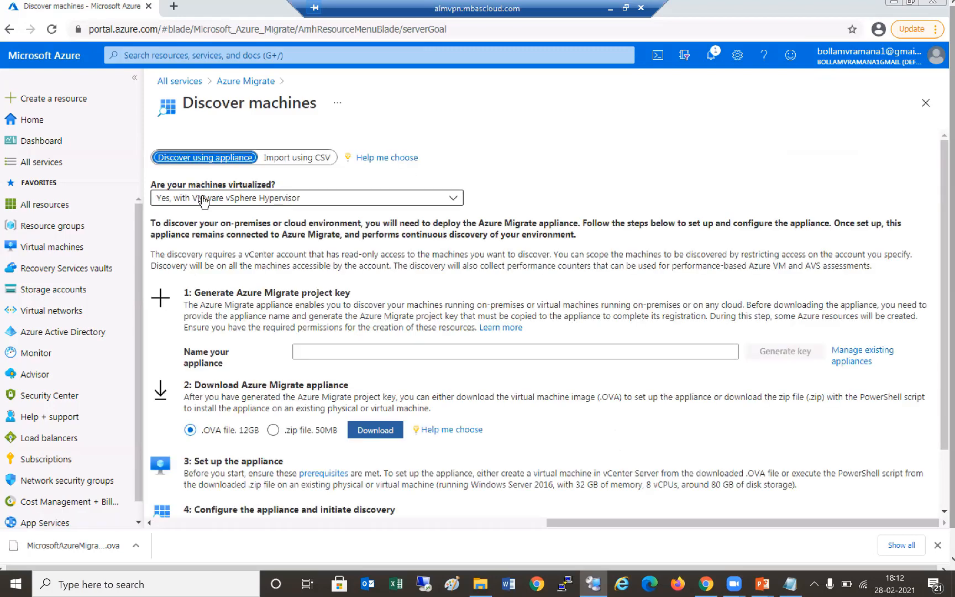
- Keep 'Yes, with VMware vSphere Hypervisor' as virtualization type and reach the downloaded appliance file
click(296, 204)
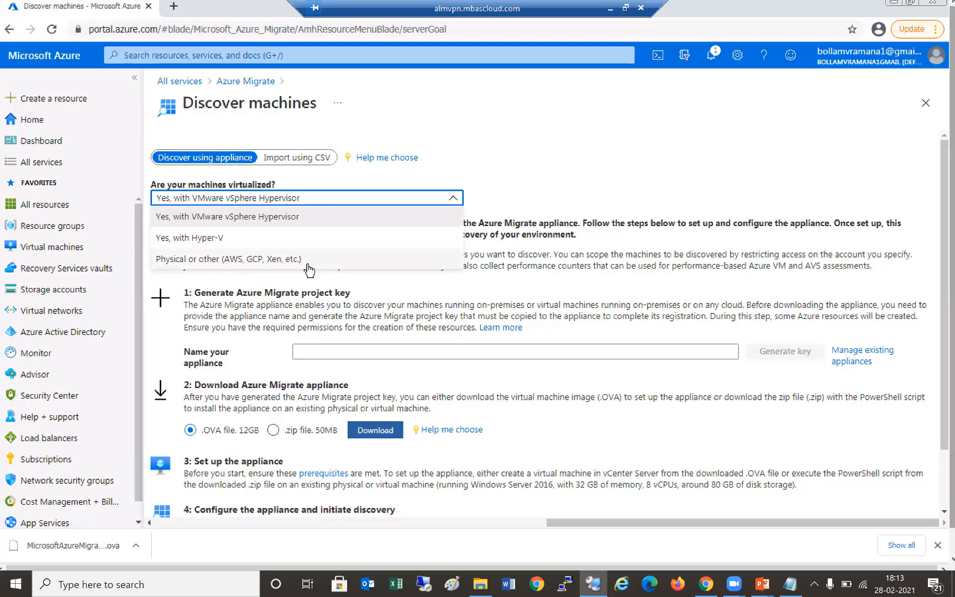
click(518, 212)
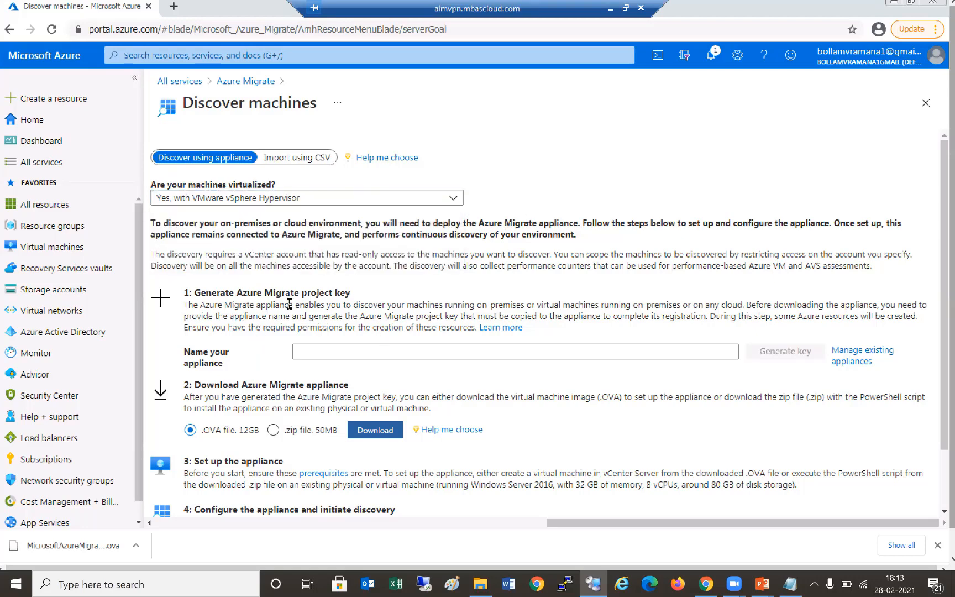
click(372, 352)
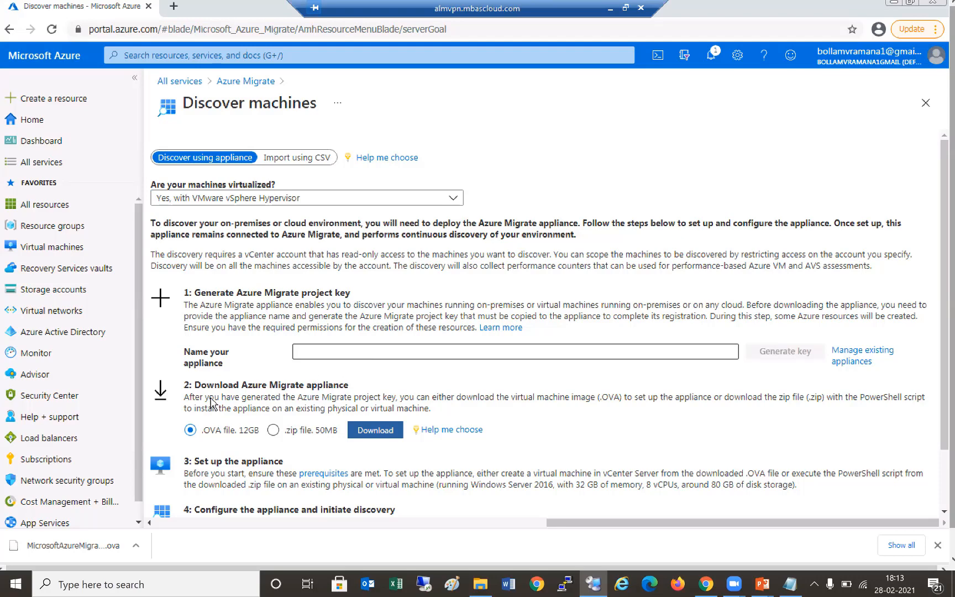
click(349, 380)
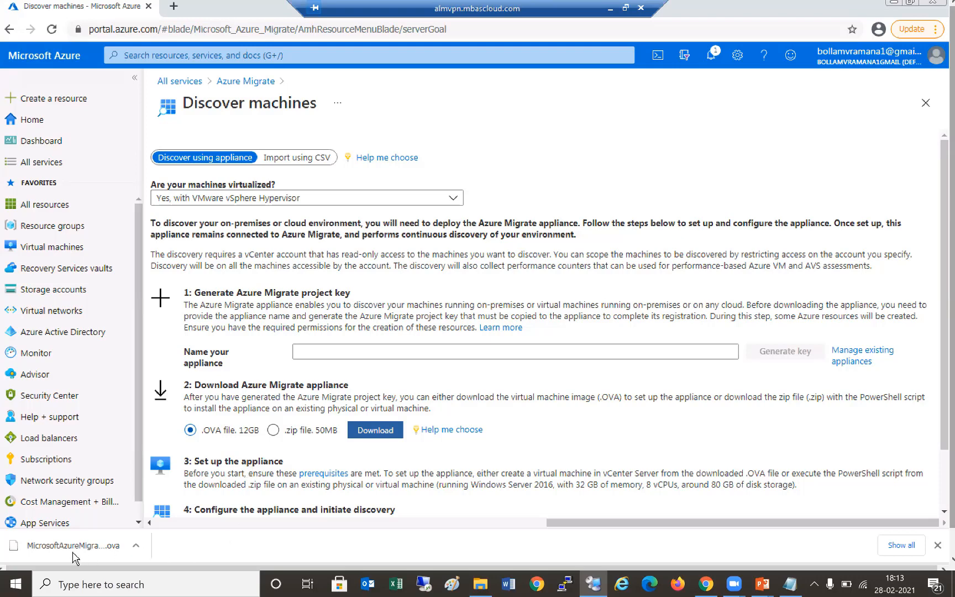
click(136, 548)
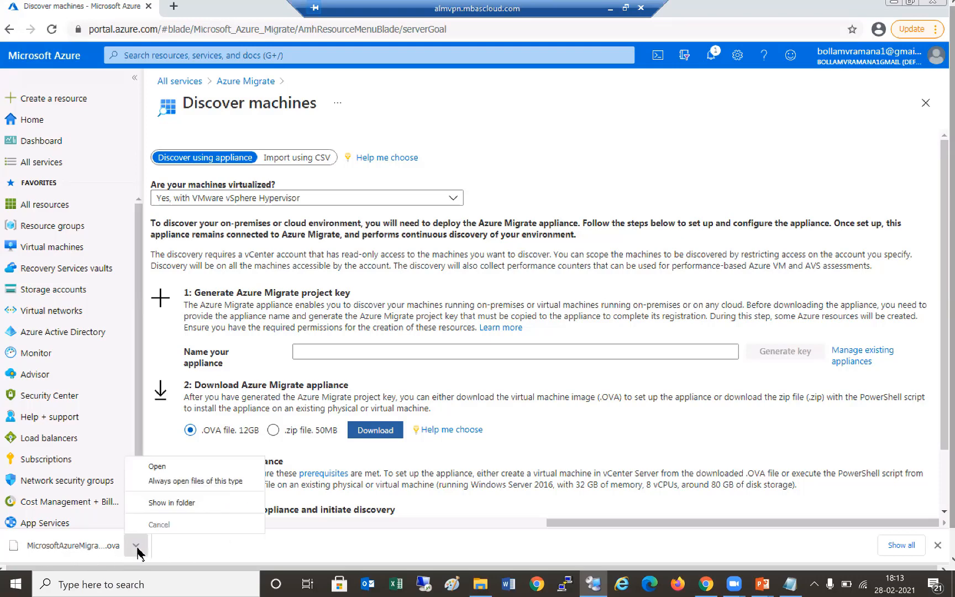
- Show MicrosoftAzureMigration.ova in the Downloads folder, then switch back to the Notepad notes
click(158, 502)
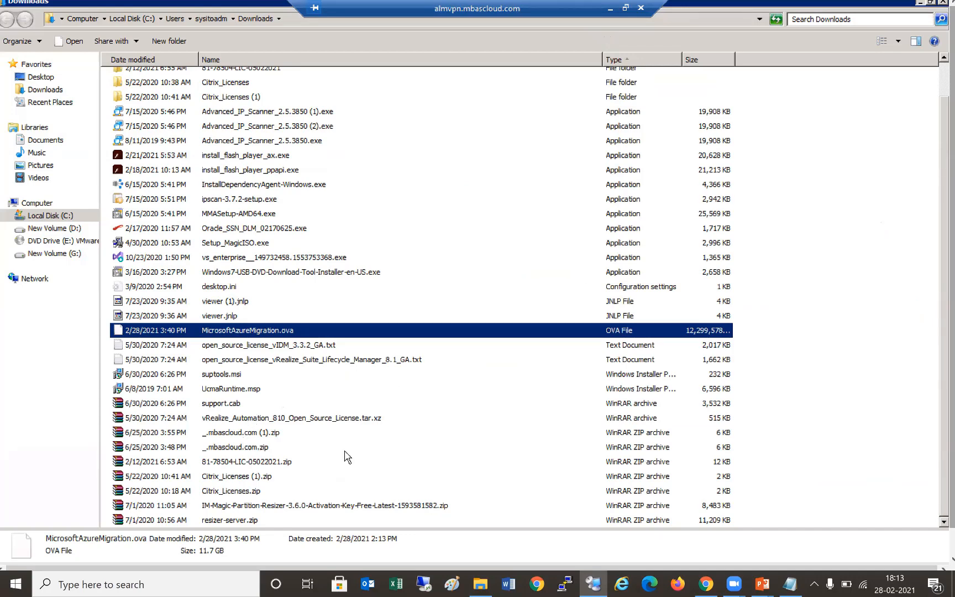
key(alt+Tab)
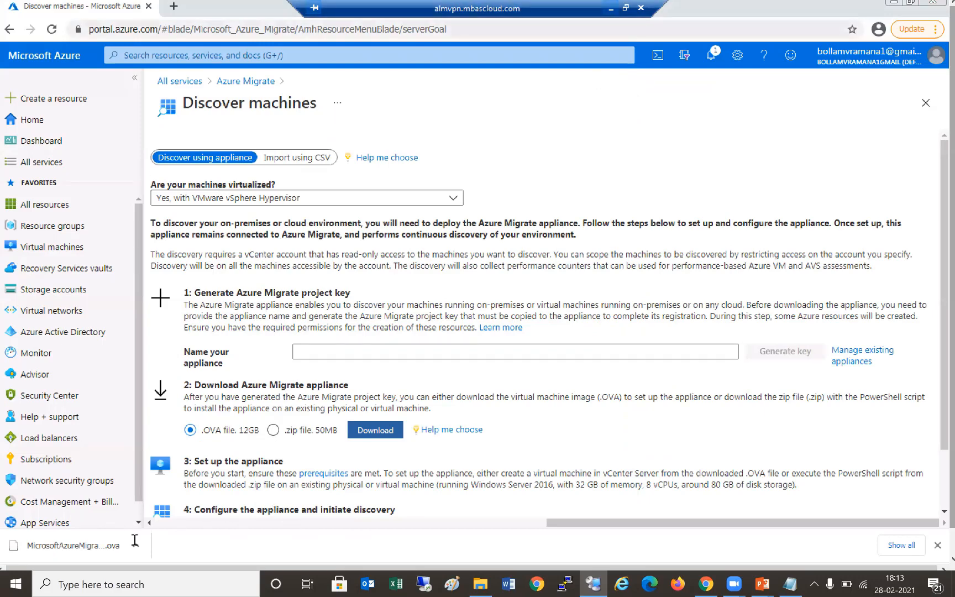
key(alt+Tab)
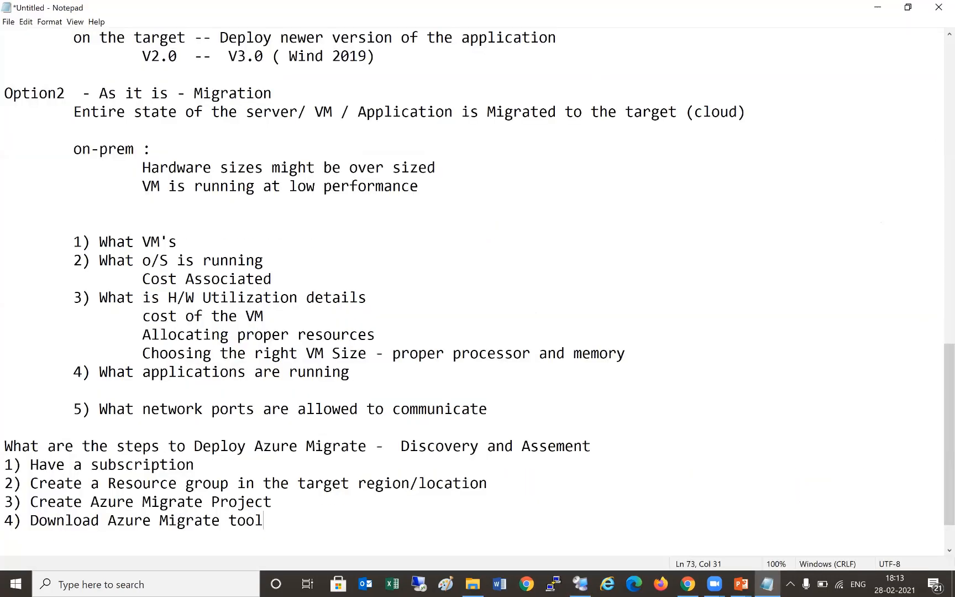
- Add line '5) Deploy Azure Migrate Virtual appliance' to the Notepad list
key(Return)
text(5) Deploy Azure )
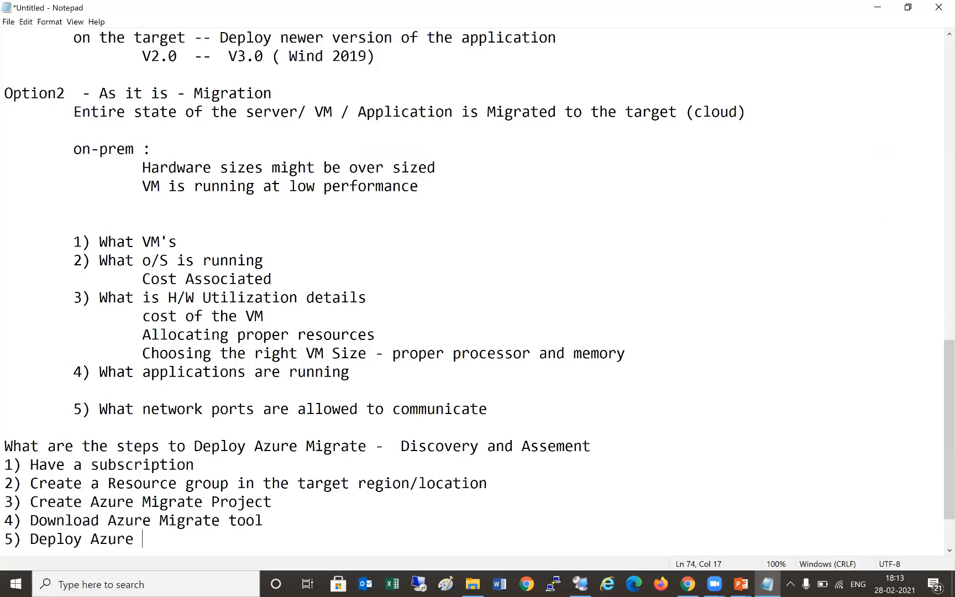
text(Migrate Virtual appliance)
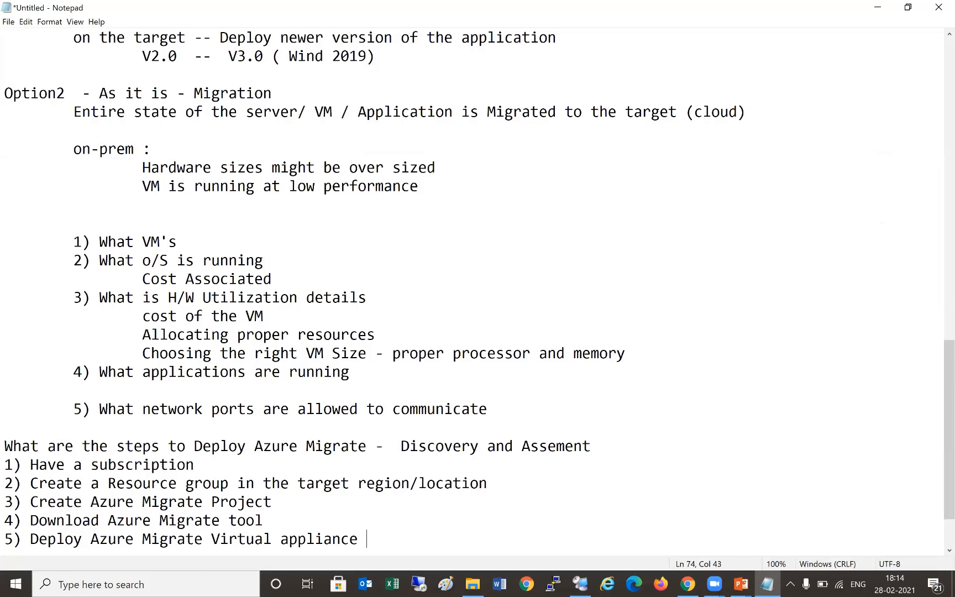
click(580, 584)
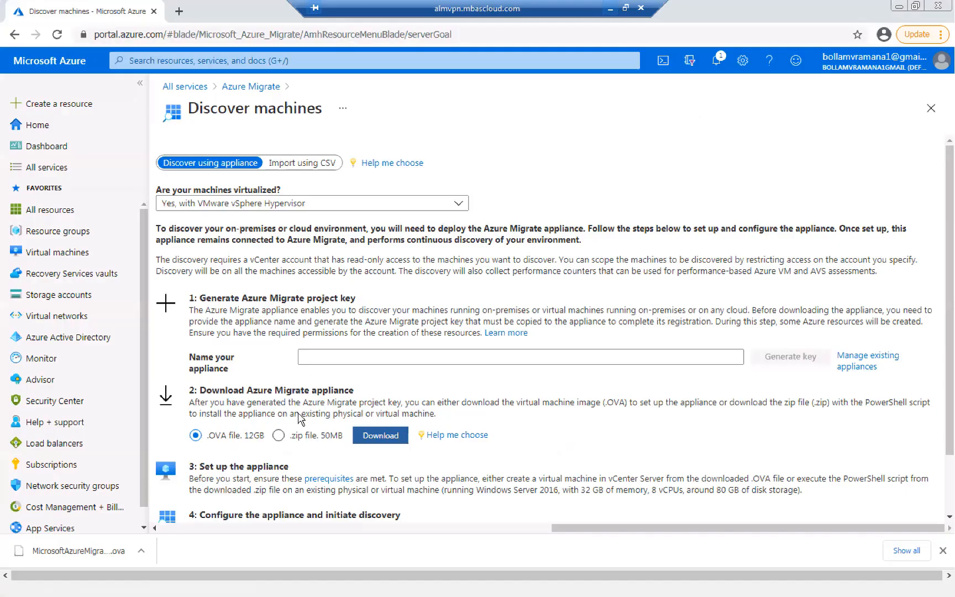
- Minimize Chrome, put the remote session in full screen and bring up vSphere Client
key(super+d)
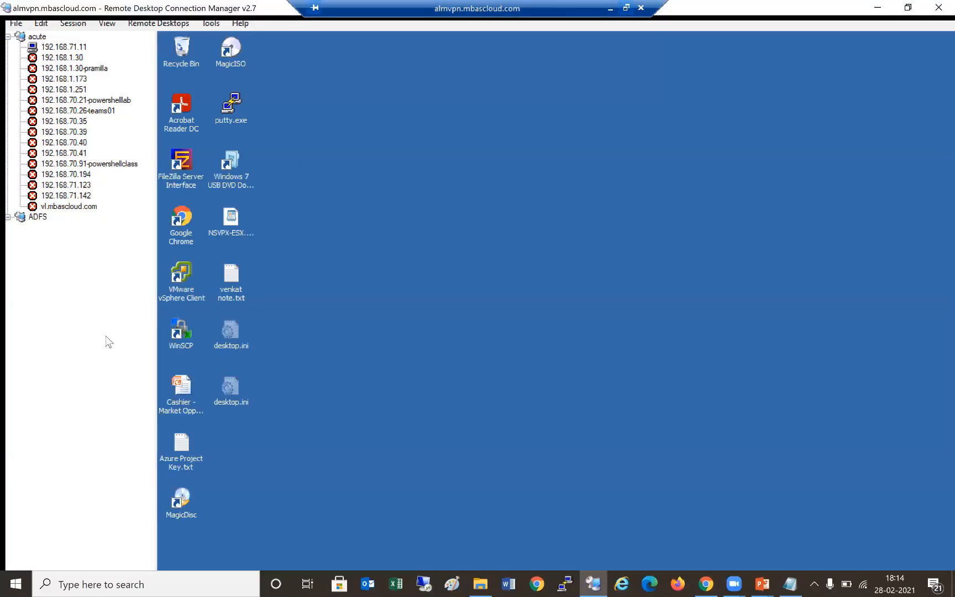
right_click(106, 334)
click(149, 460)
click(184, 552)
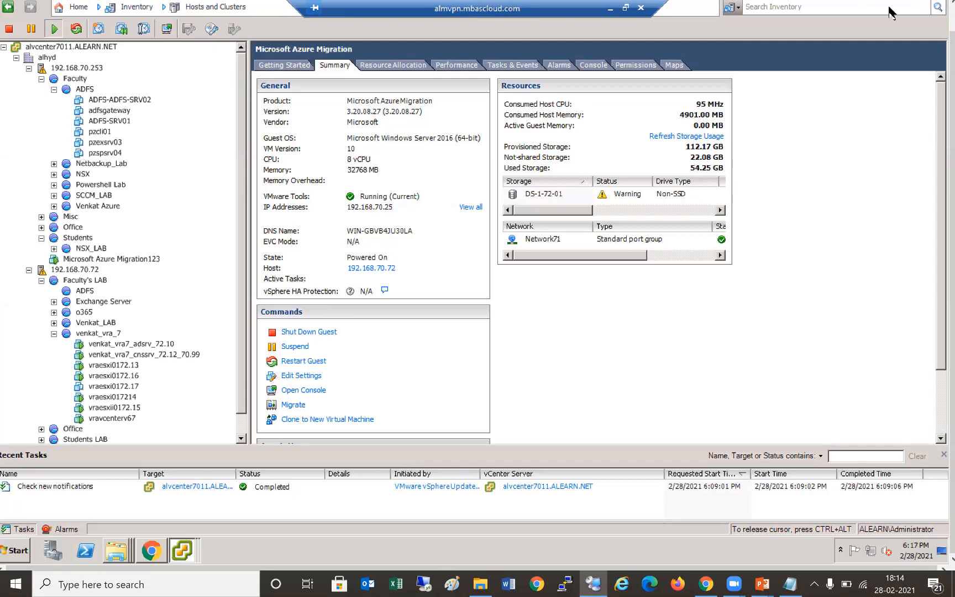
- Start Deploy OVF Template on host 192.168.70.253 with MicrosoftAzureMigration.ova as the source
click(9, 7)
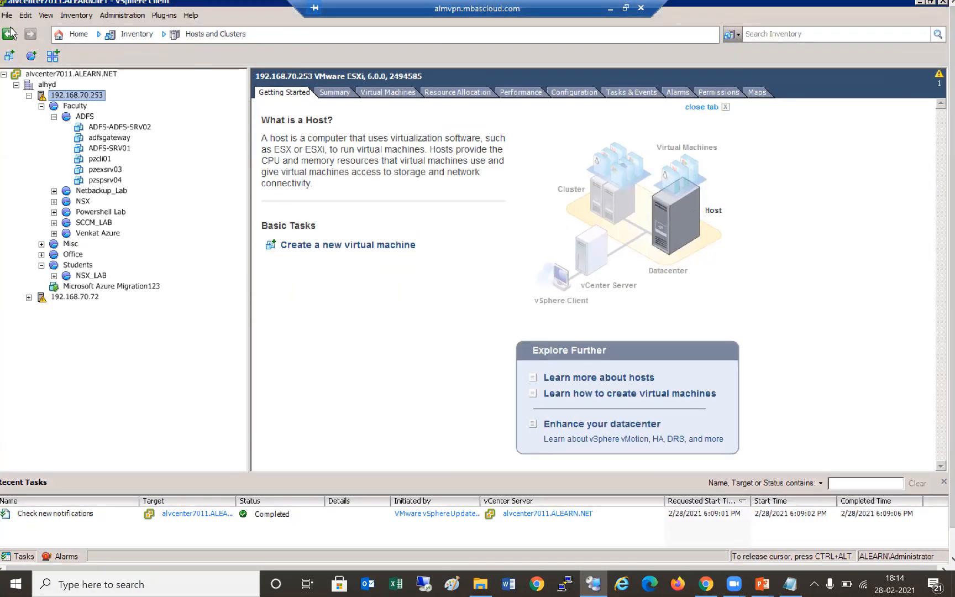
click(7, 15)
click(99, 47)
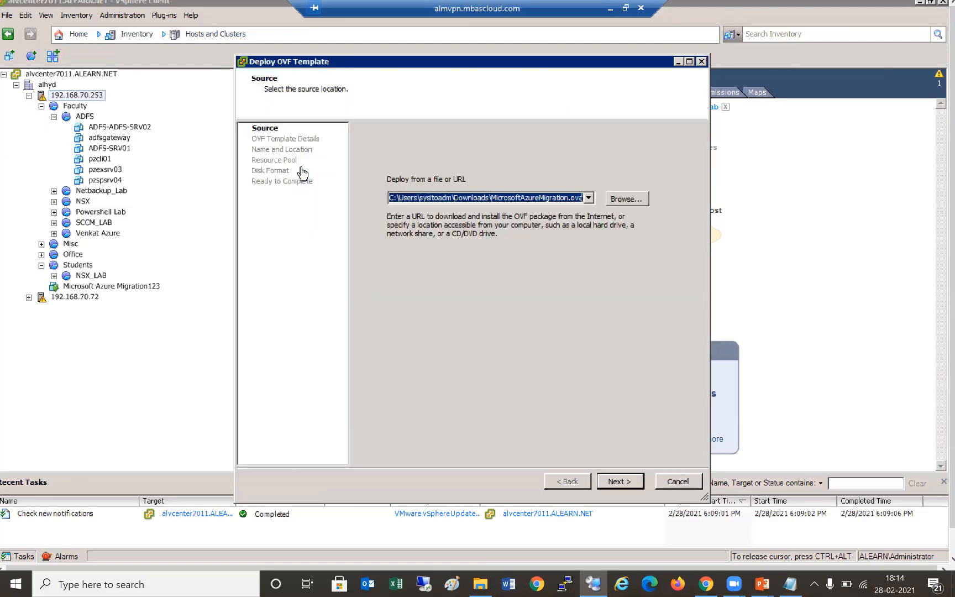
click(626, 199)
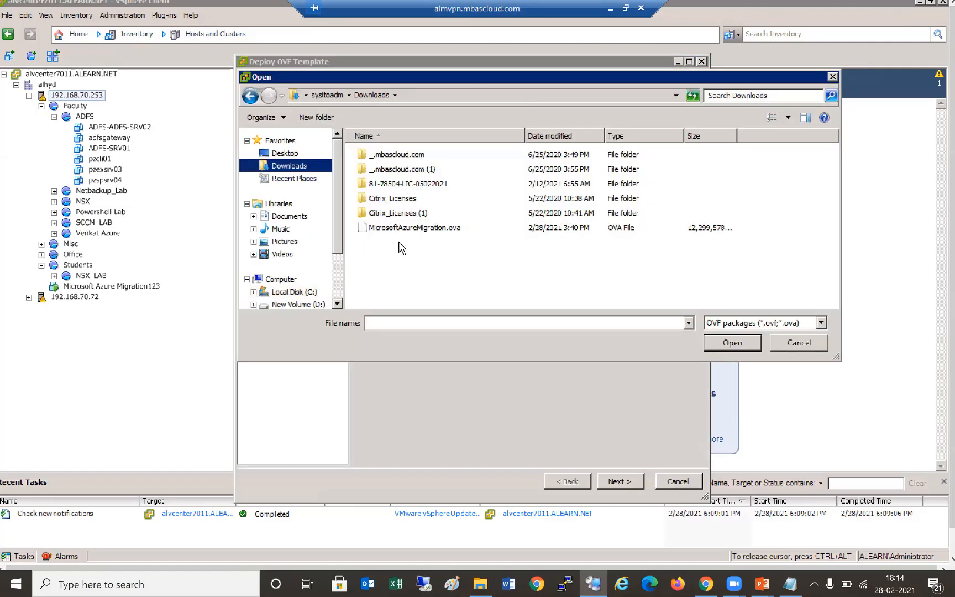
click(440, 236)
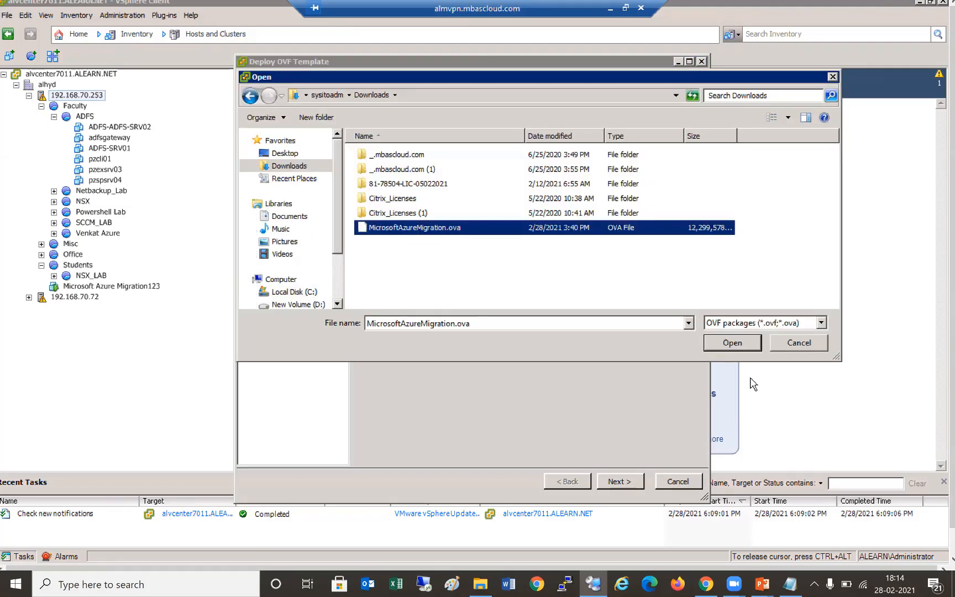
click(732, 342)
click(619, 481)
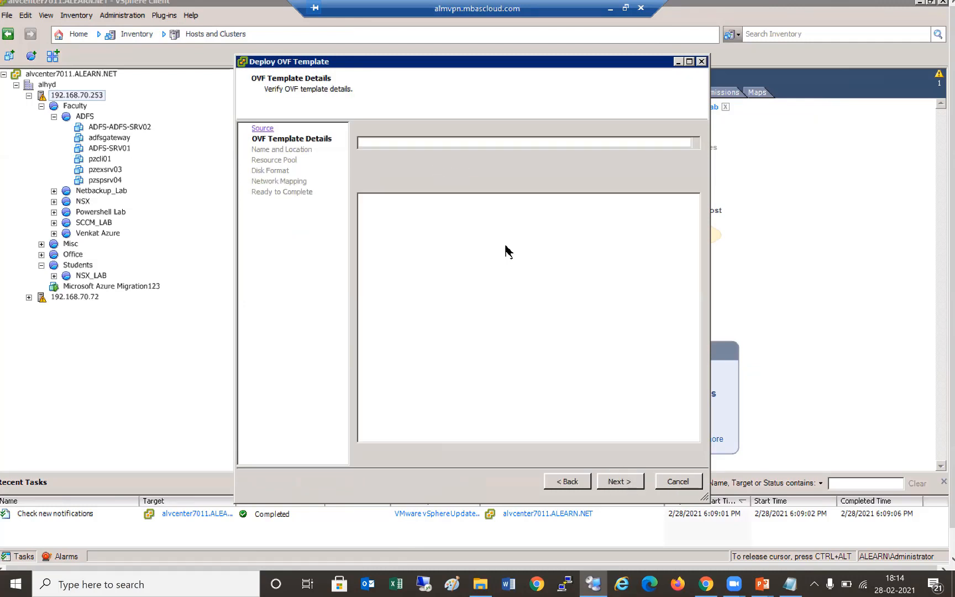
- Name the VM Acutelearn-AzureMigrate, accept the host and use thin-provisioned disks
click(465, 143)
drag(464, 142, 269, 142)
text(A)
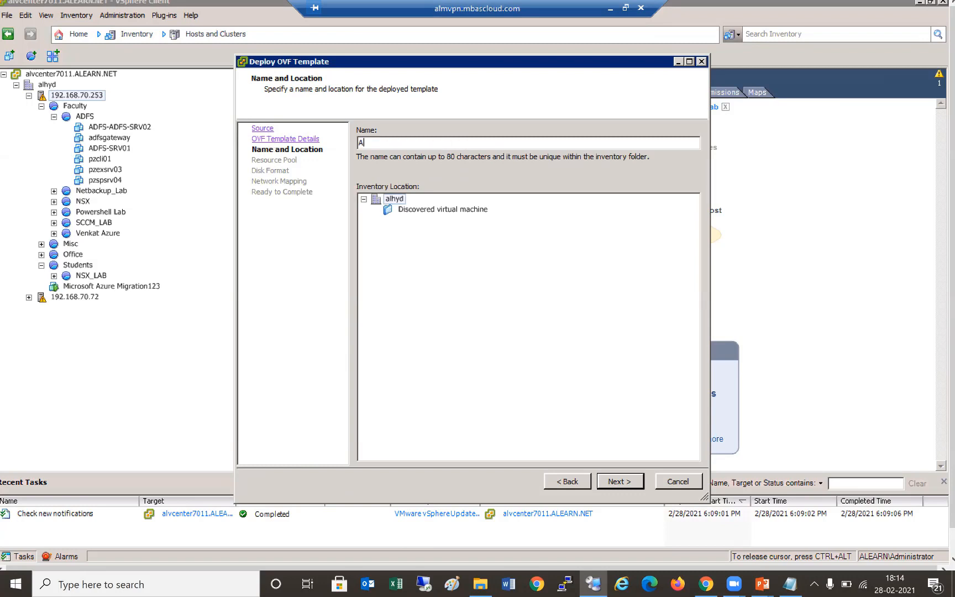
text(cutelearnV)
text(AzureMigrate)
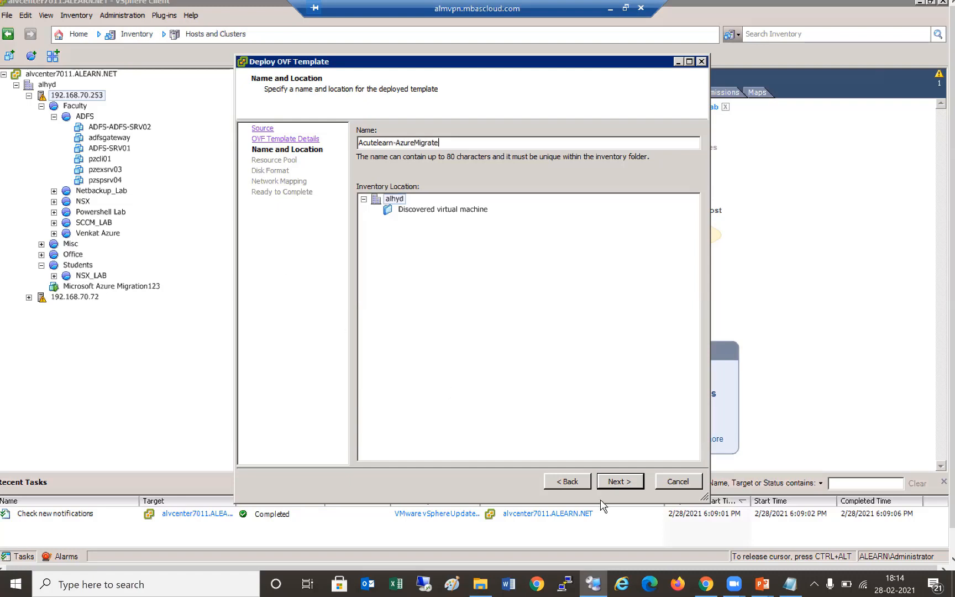
click(618, 480)
click(630, 482)
click(402, 227)
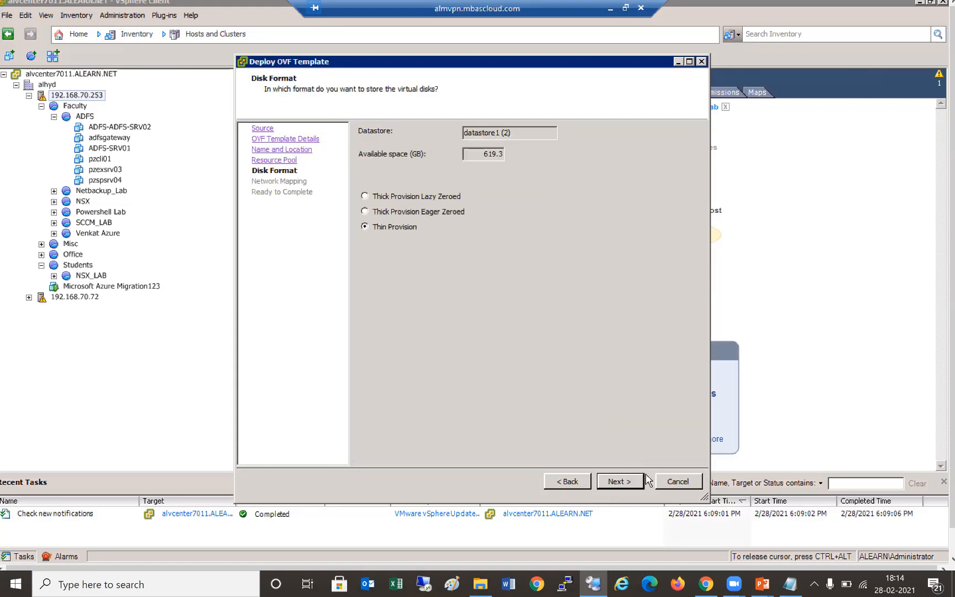
click(634, 486)
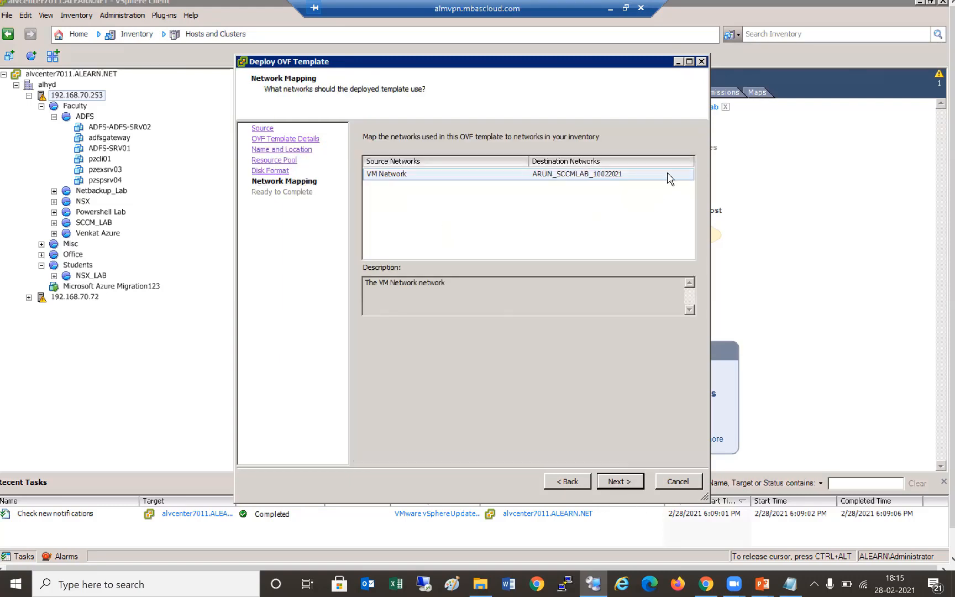
- Map VM Network to Network71, review the summary and finish the deployment
click(670, 174)
click(687, 174)
mouse_move(688, 201)
mouse_down()
mouse_move(687, 241)
mouse_move(685, 221)
mouse_up()
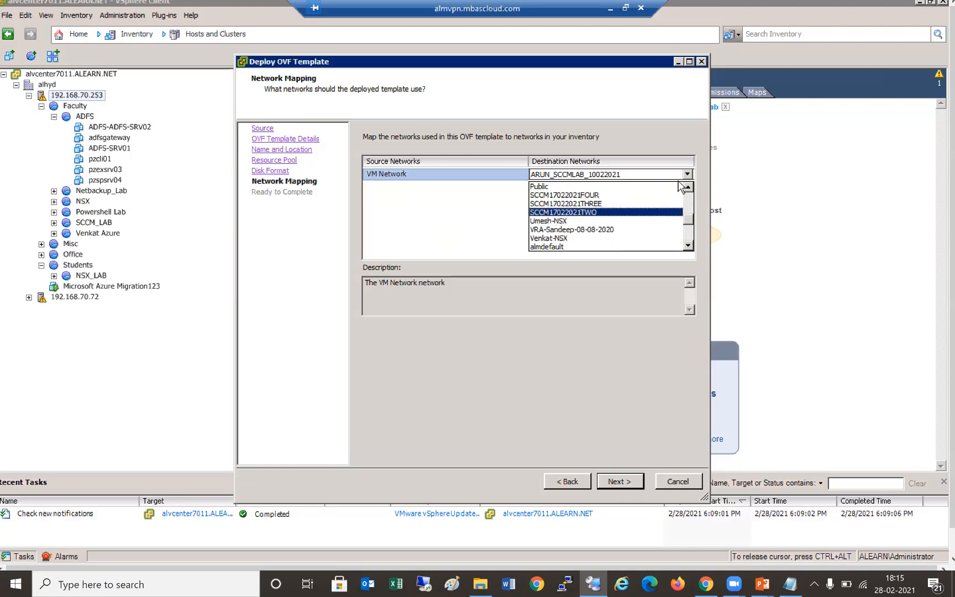
click(689, 197)
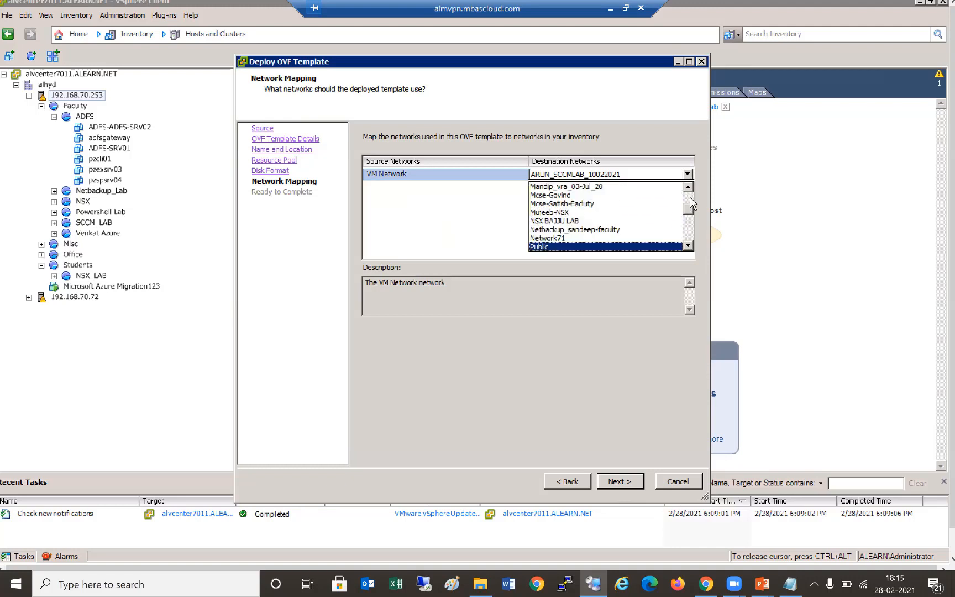
click(553, 238)
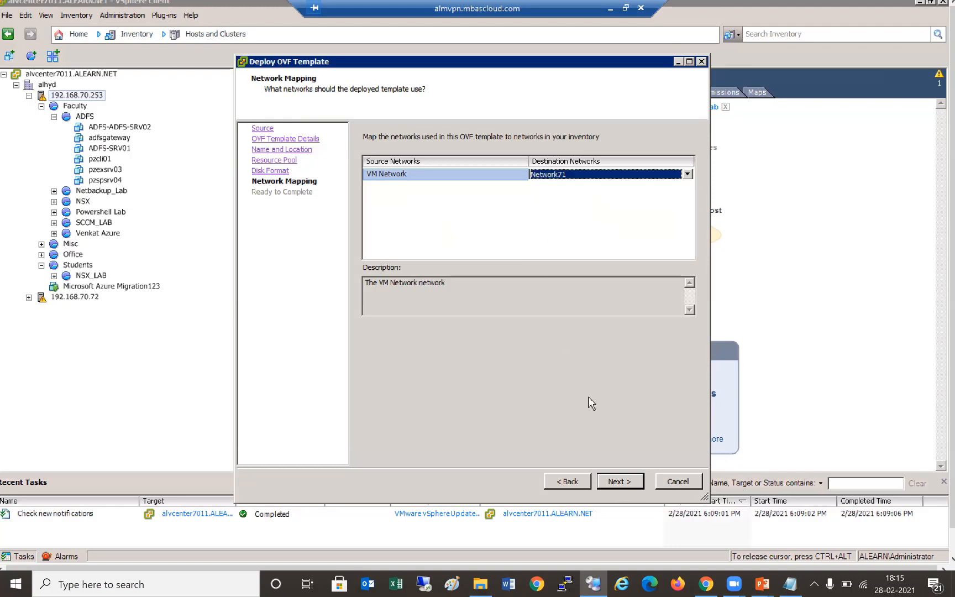
click(617, 482)
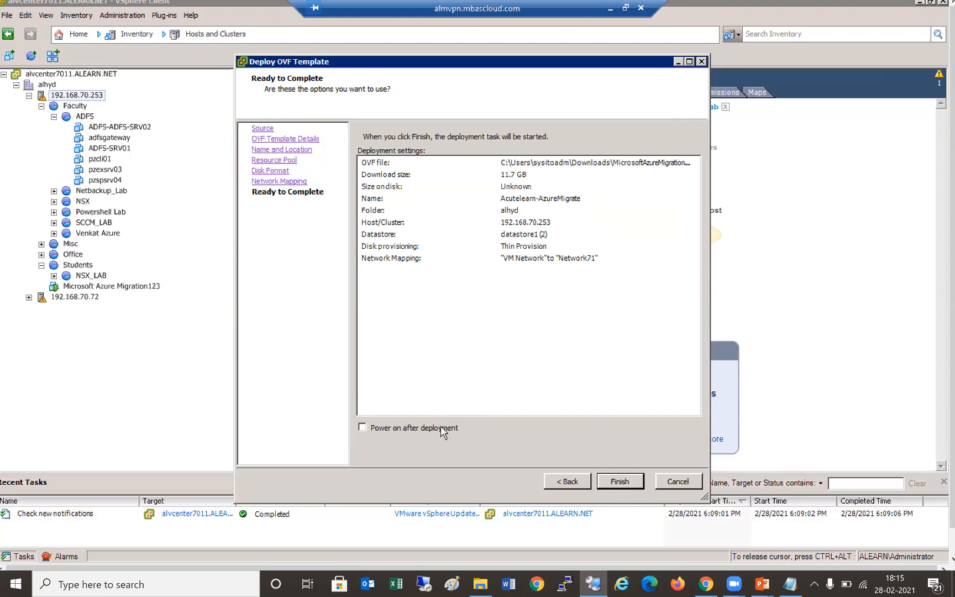
click(620, 481)
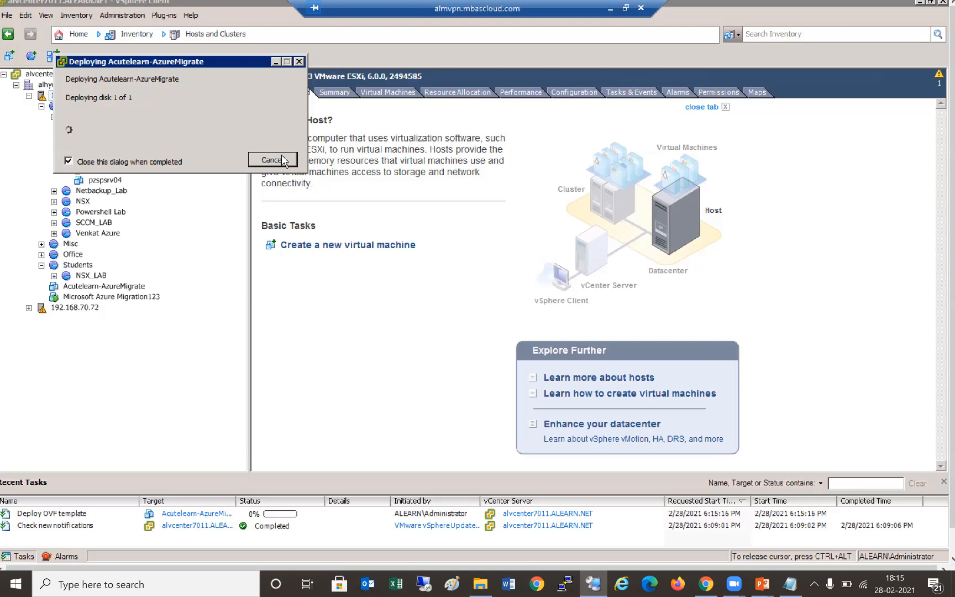
- Abort the Acutelearn-AzureMigrate deployment and open the Microsoft Azure Migration123 VM
click(282, 160)
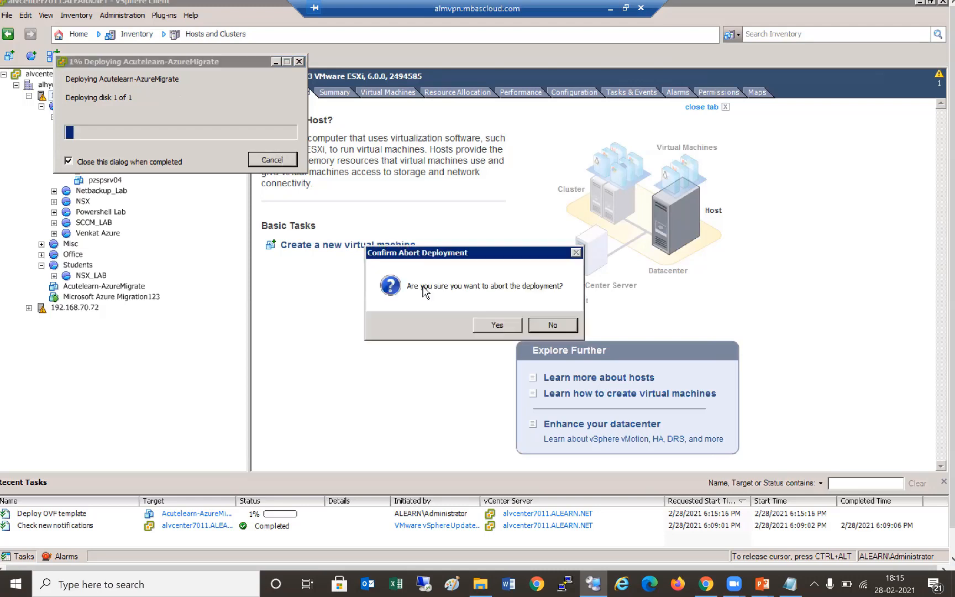
click(496, 329)
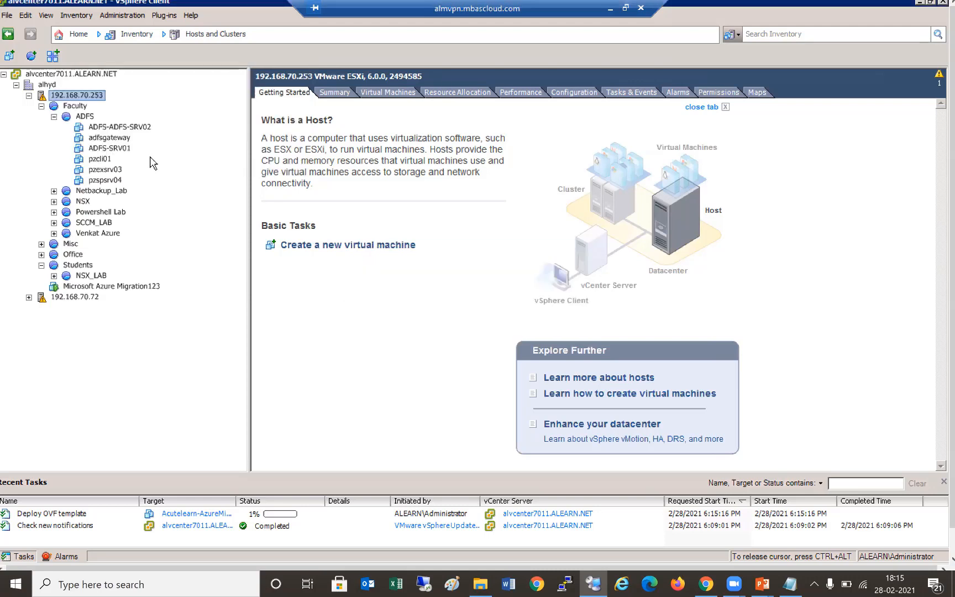
click(132, 286)
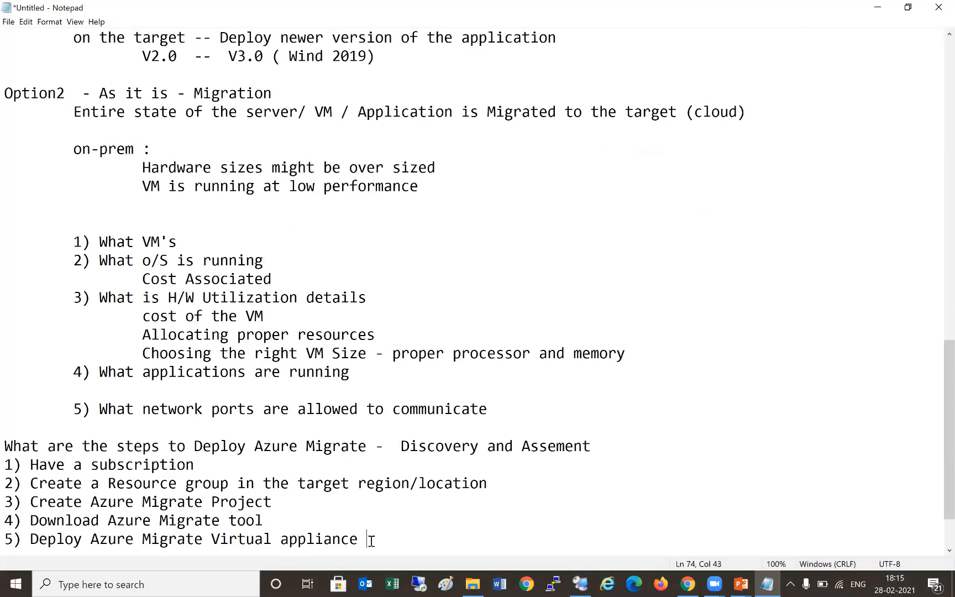
- Add step 6 'Configure the Azure Migrate Appliance' with sub-steps 'set the computername' and 'set the IPAddress'
key(Return)
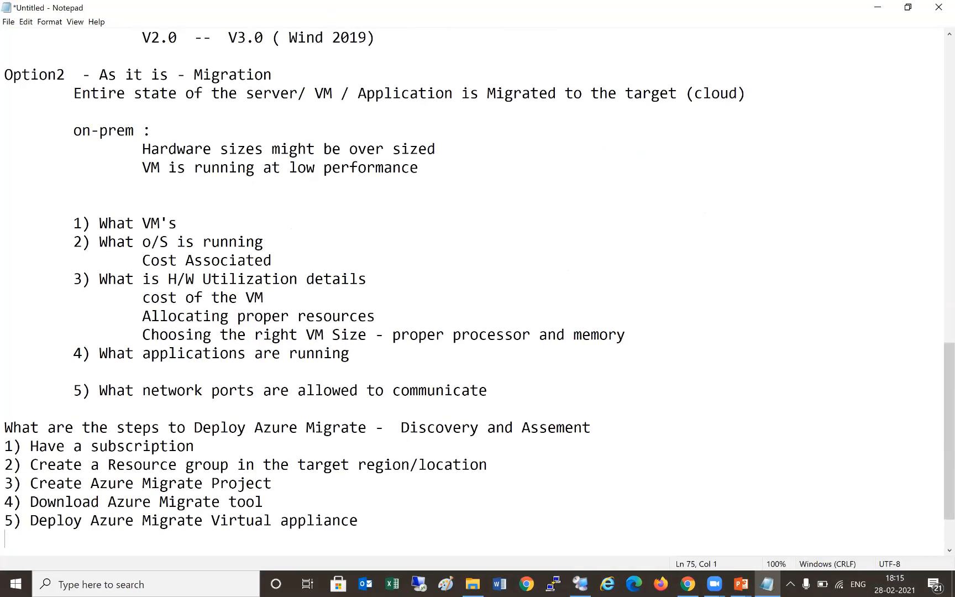
text(6) Configureth)
key(BackSpace)
key(BackSpace)
text(the Azure Migrate Appliance)
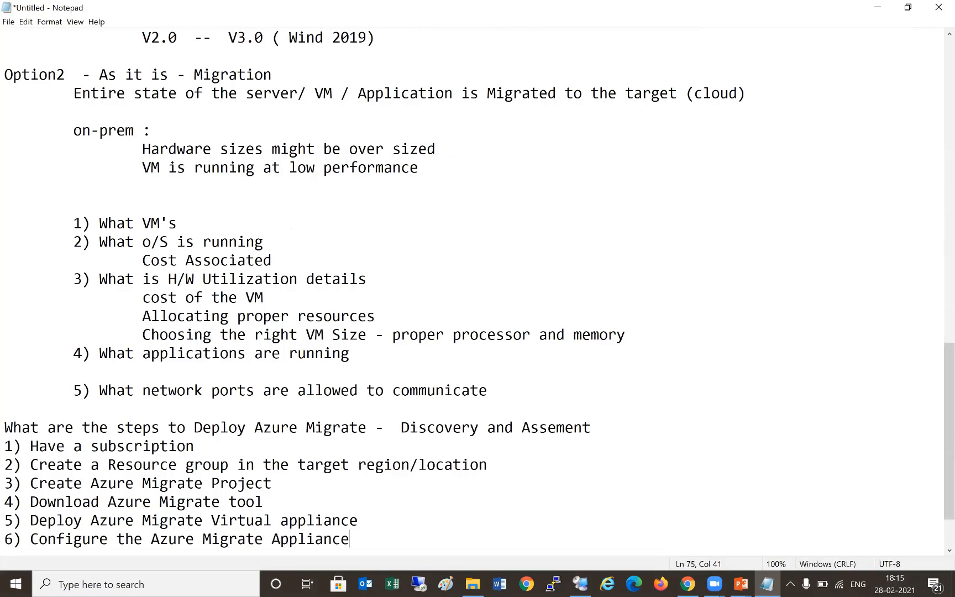
key(Return)
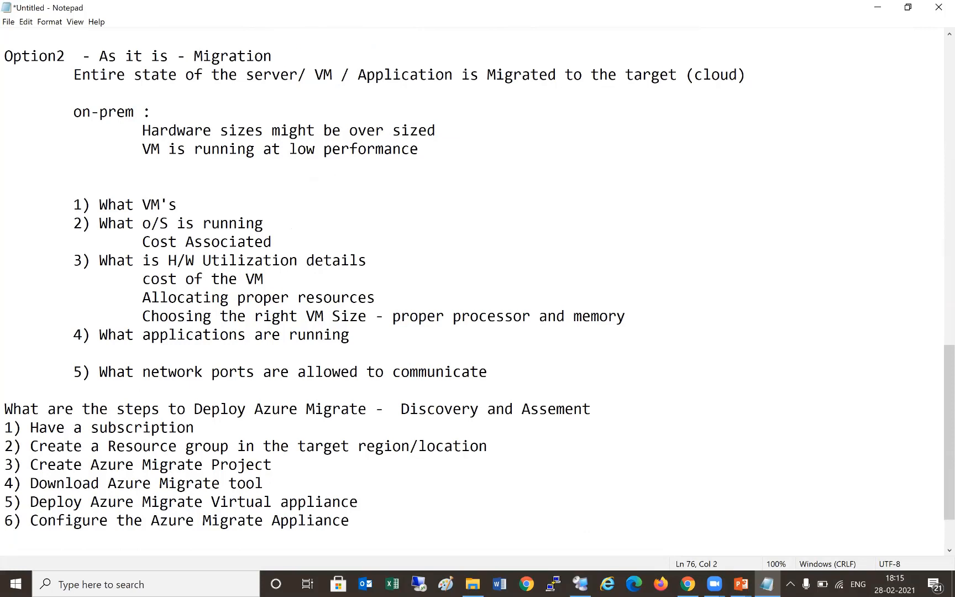
text(set the computername)
key(Return)
key(Tab)
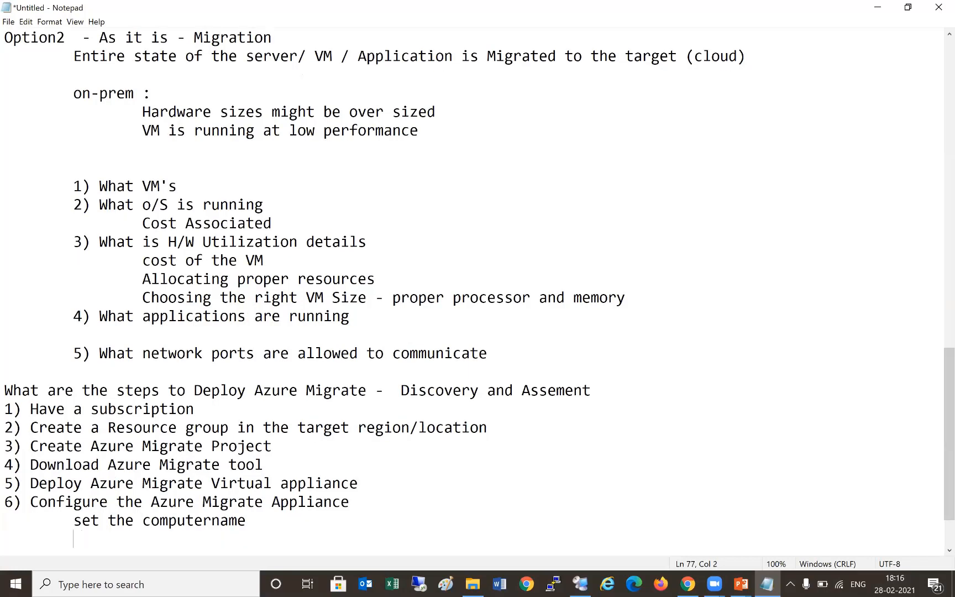
text(set the IP)
key(BackSpace)
text(Address)
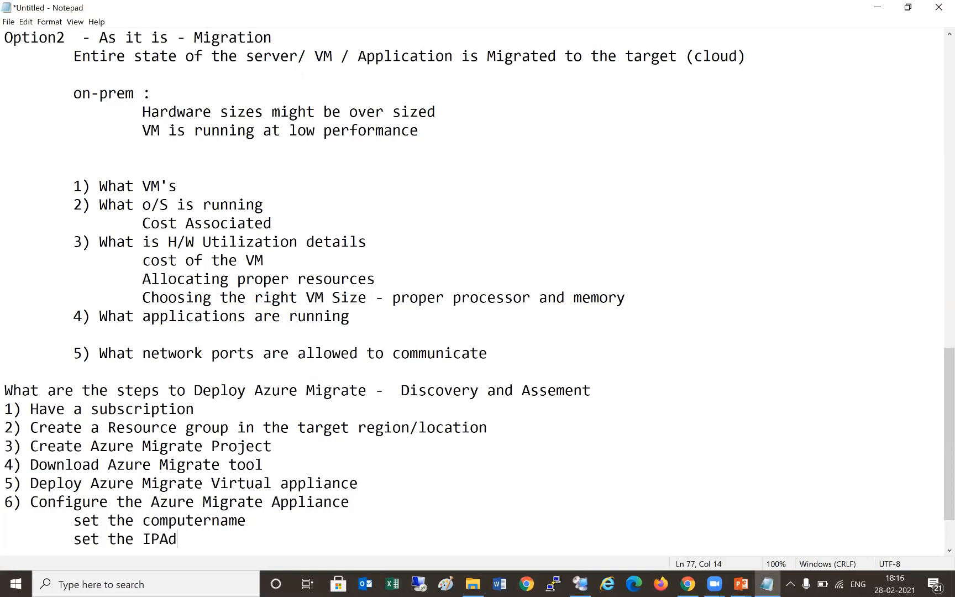
- Add indented lines for internet access, 'Add to the domain' and 'Register the Azure Migrate tool with Azure cloud service'
key(Return)
key(Tab)
key(Tab)
text(Nee)
text(int)
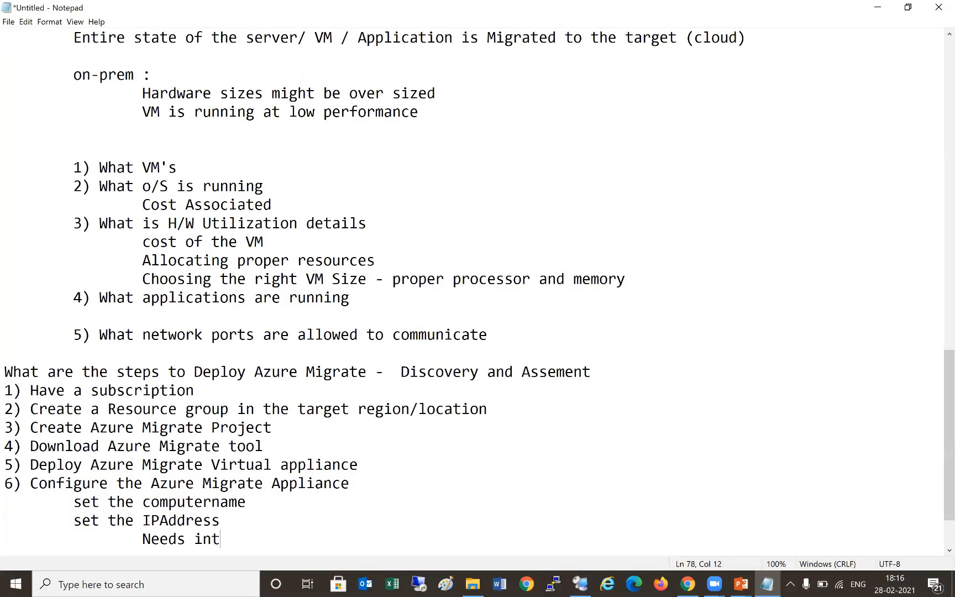
text(ernet access)
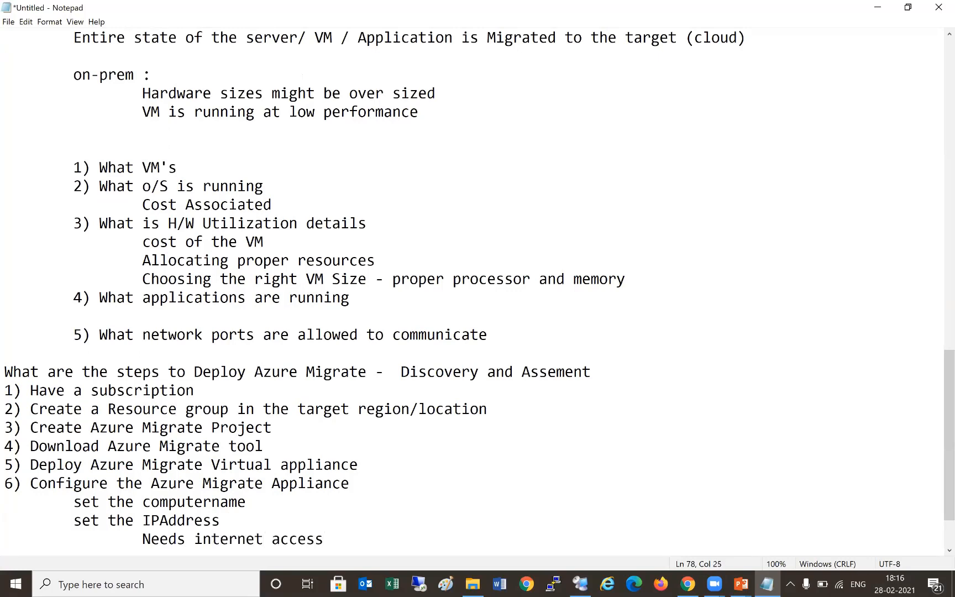
key(Return)
key(Tab)
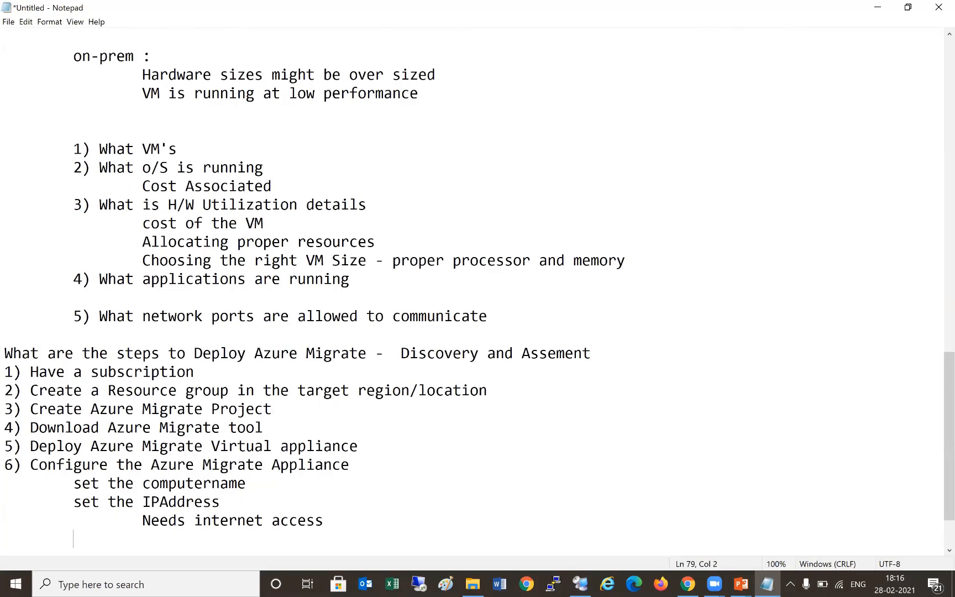
text(Add to the domain)
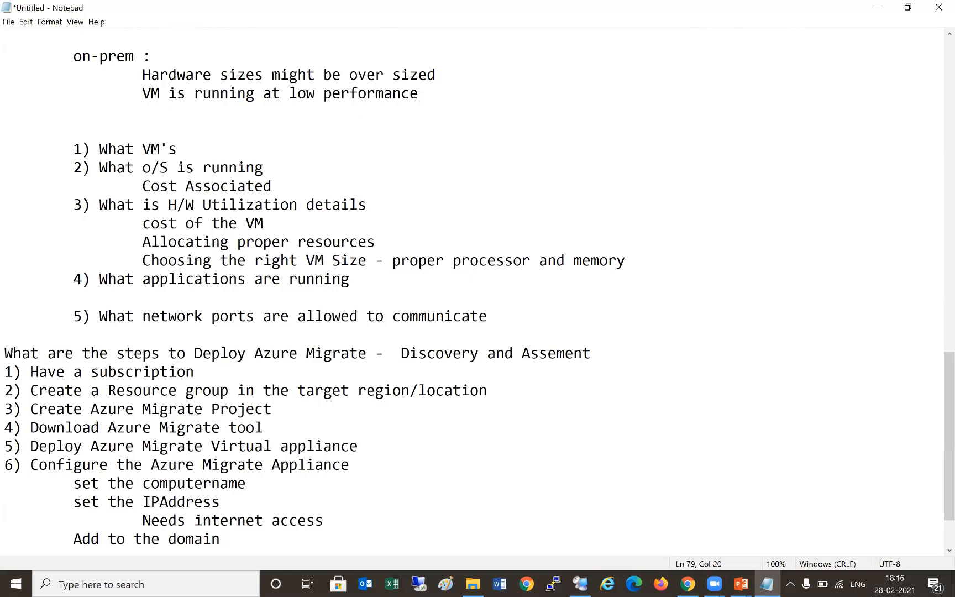
key(Return)
key(Tab)
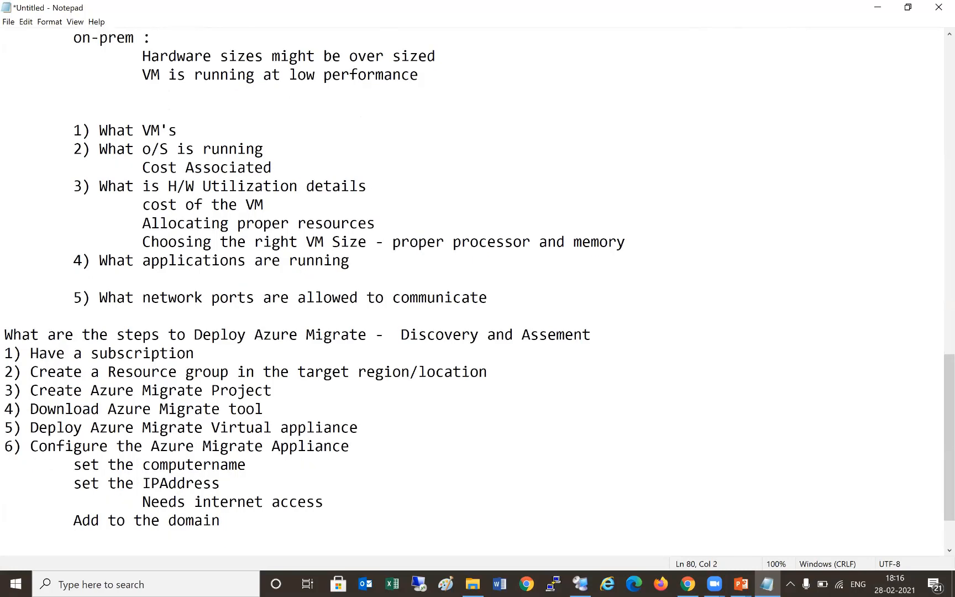
text(Register the Azure )
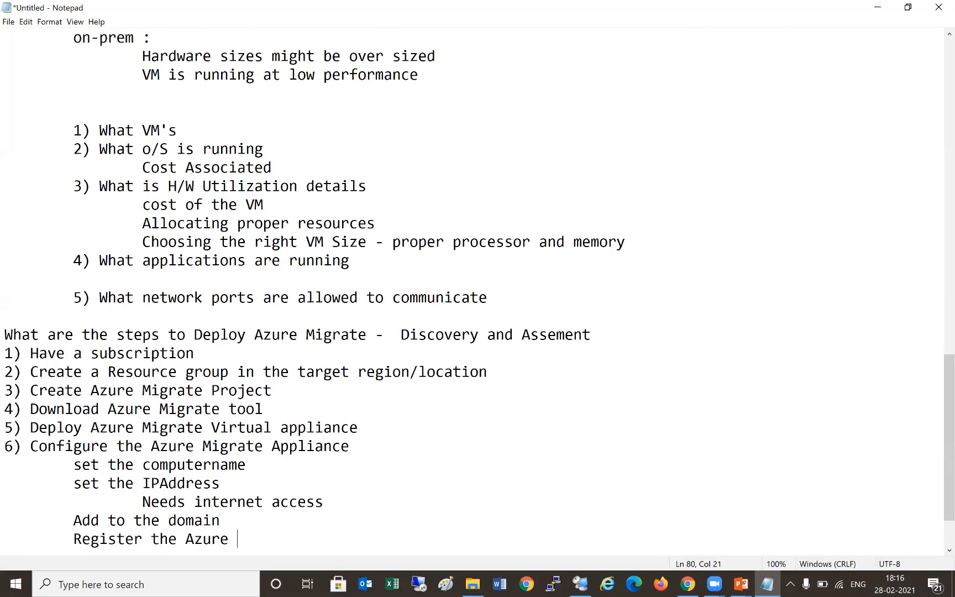
text(Migrate )
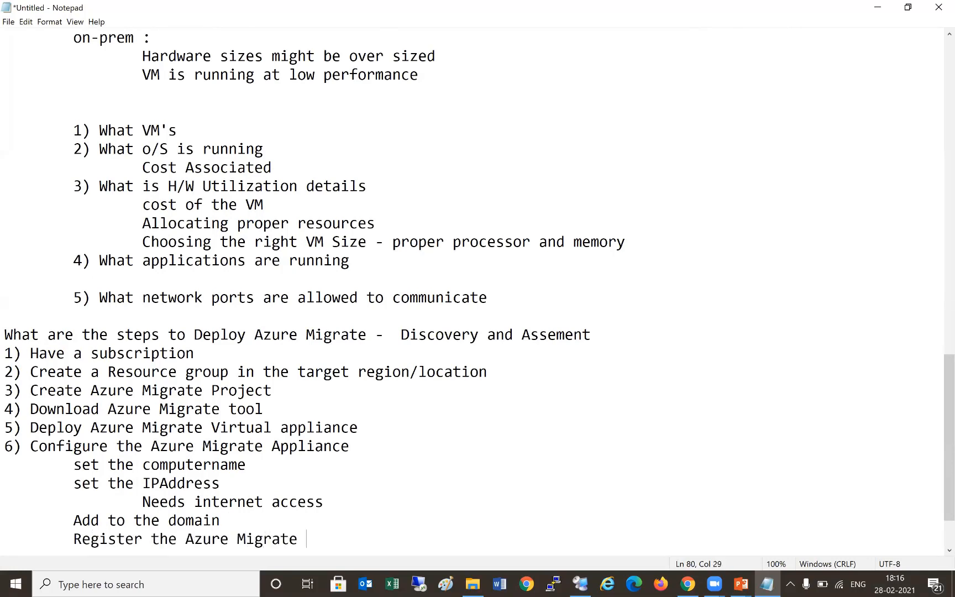
text(tool with Azu)
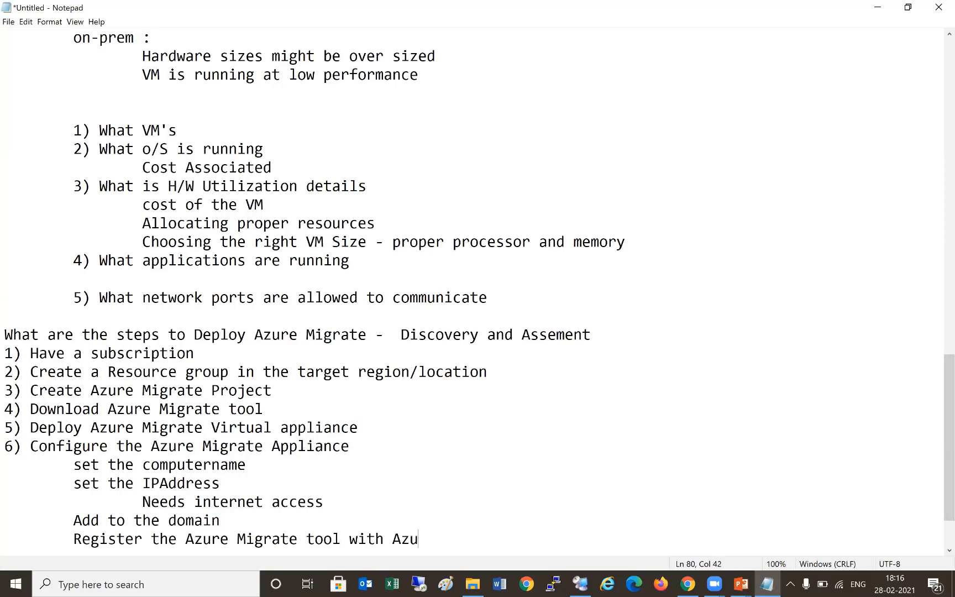
text(re cloud service)
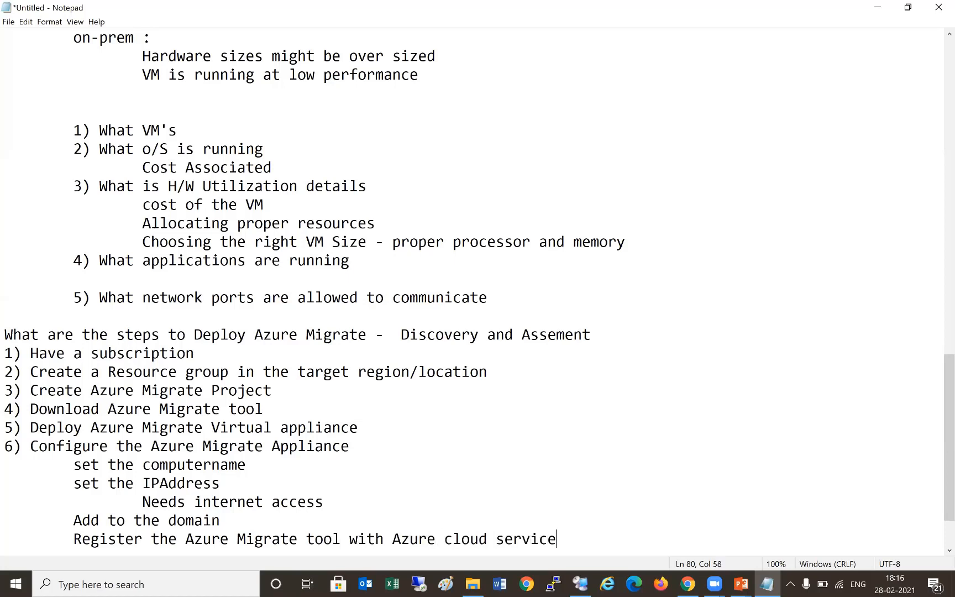
key(Return)
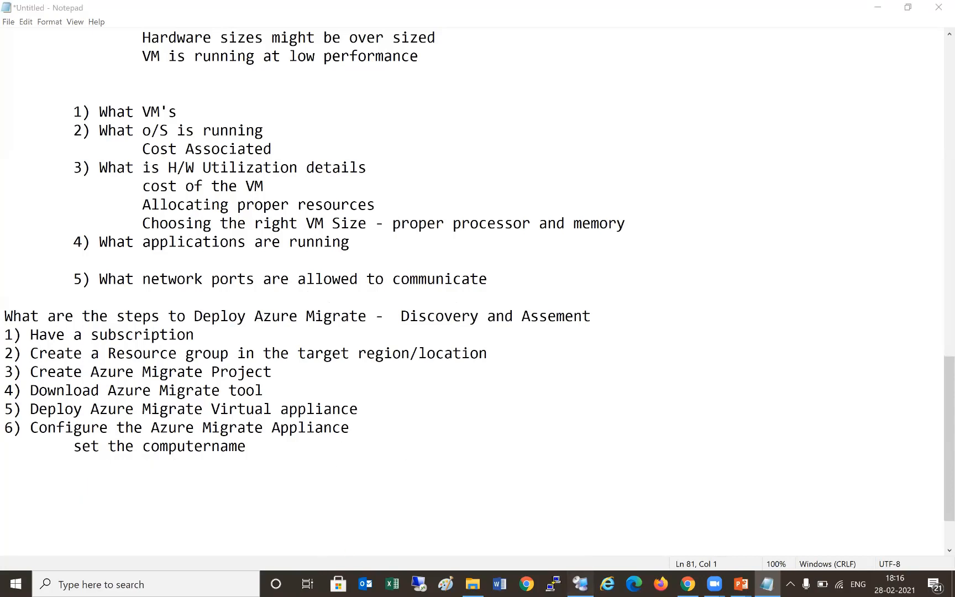
key(alt+Tab)
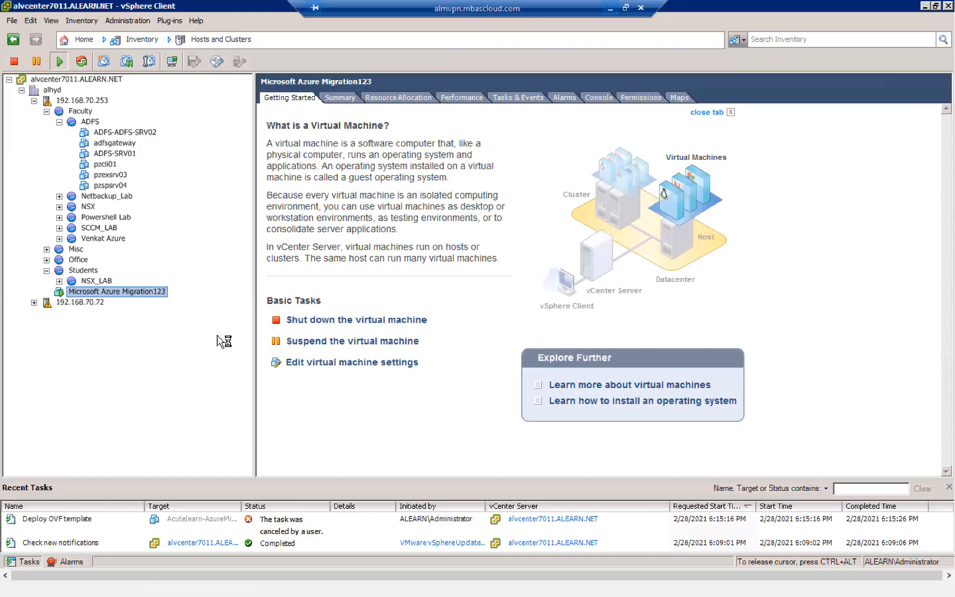
- Open the Migration123 console and set and confirm the built-in Administrator password in Customize settings
key(shift+F10)
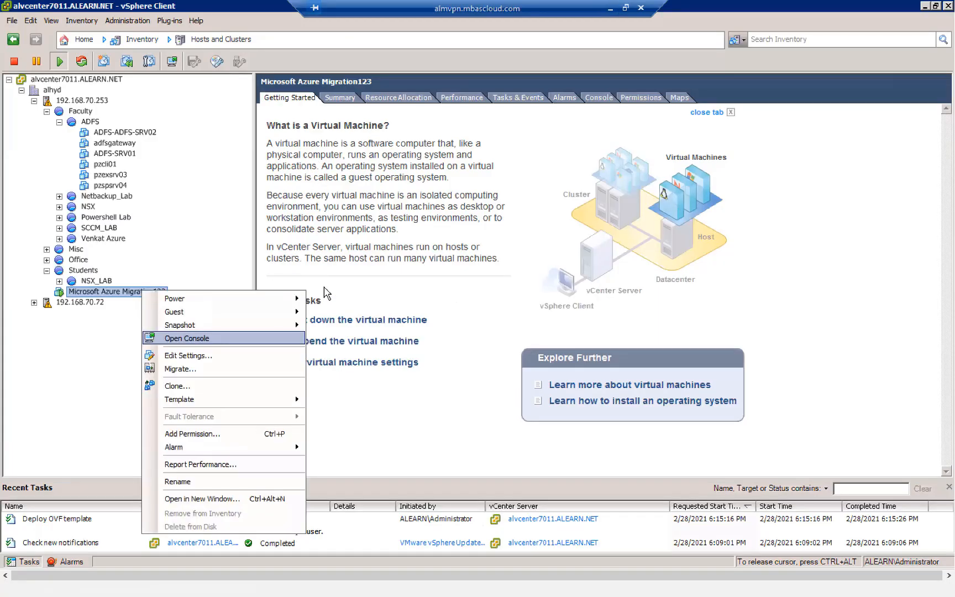
key(Down)
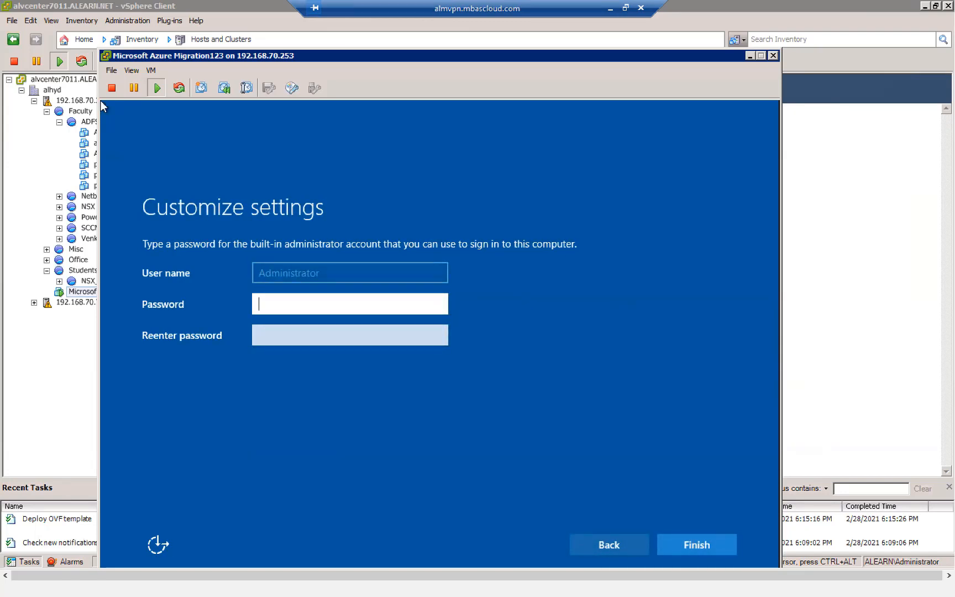
text(Password@123)
key(Tab)
text(Password@12)
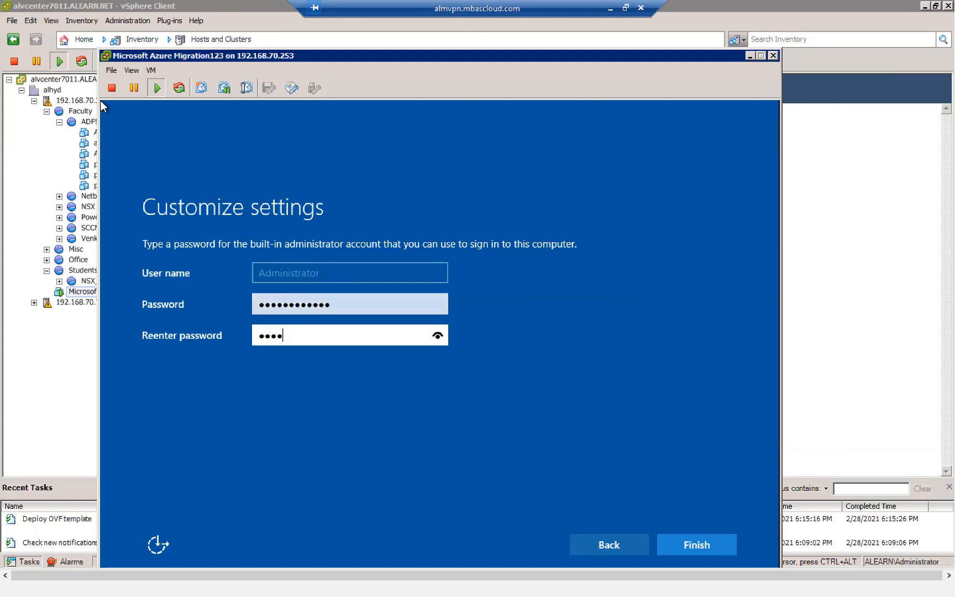
text(3)
key(Return)
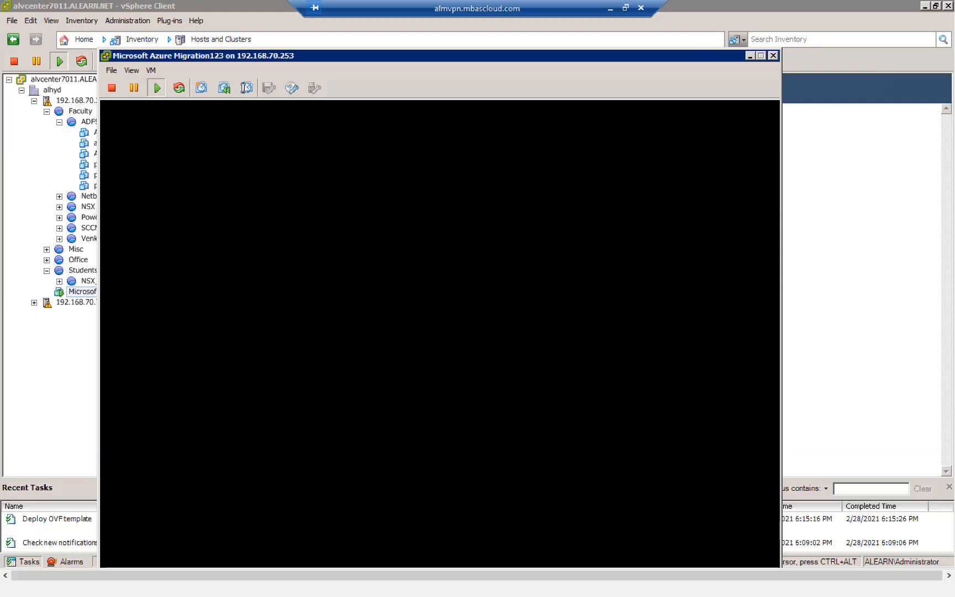
drag(311, 55, 308, 22)
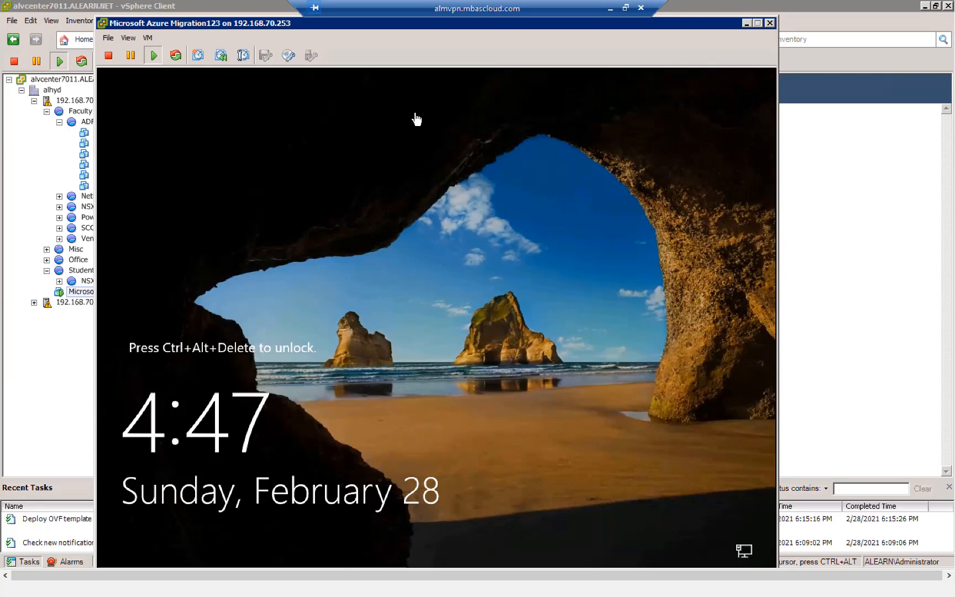
- Send the unlock signal to the Migration123 console and sign in with the Administrator password
click(147, 38)
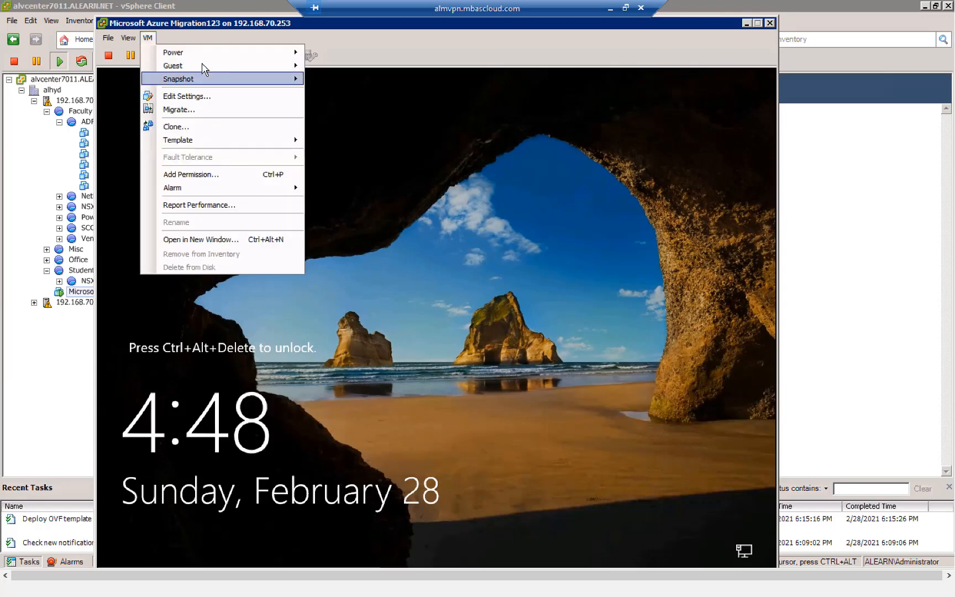
mouse_move(203, 67)
click(354, 80)
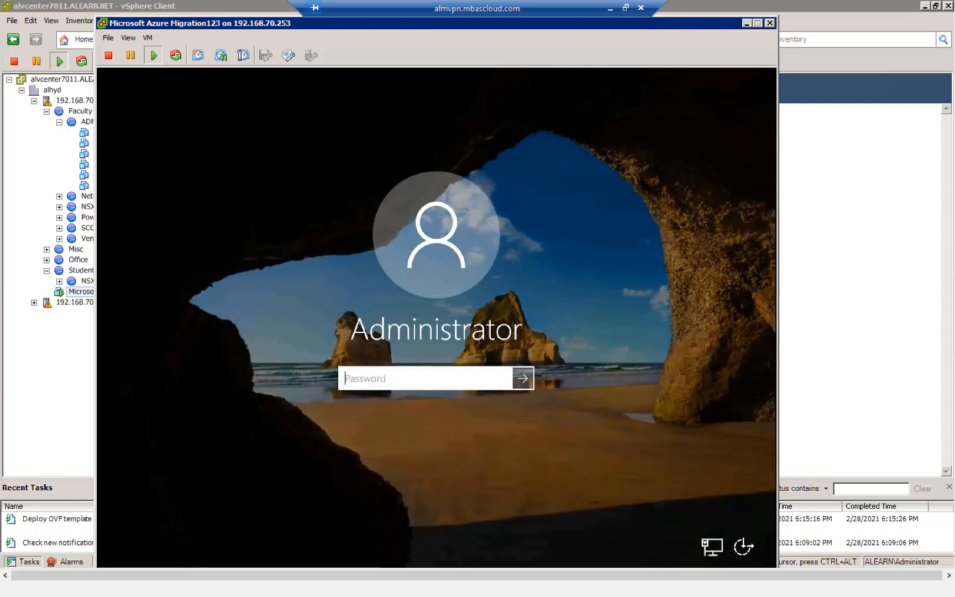
text(*************)
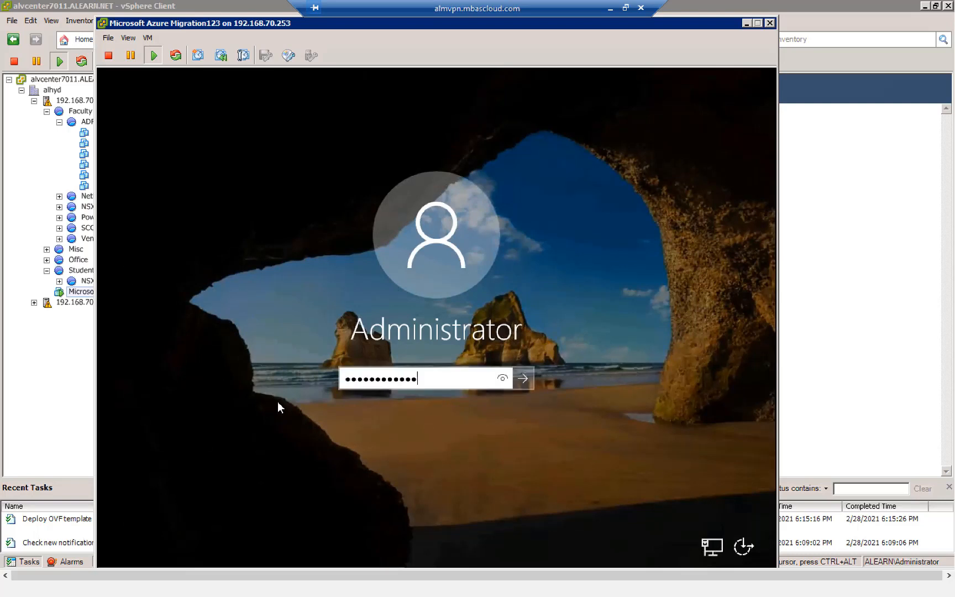
click(525, 379)
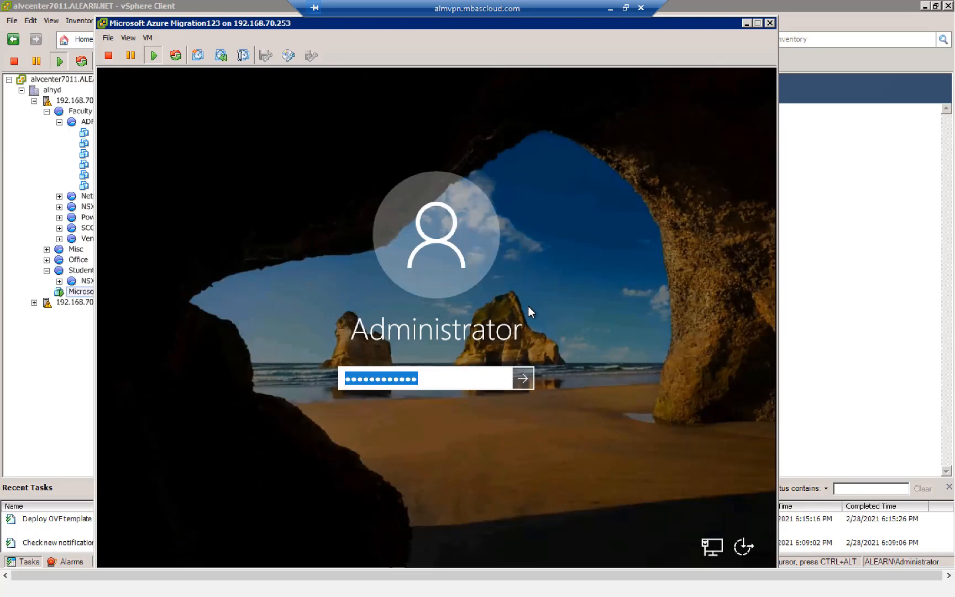
click(521, 379)
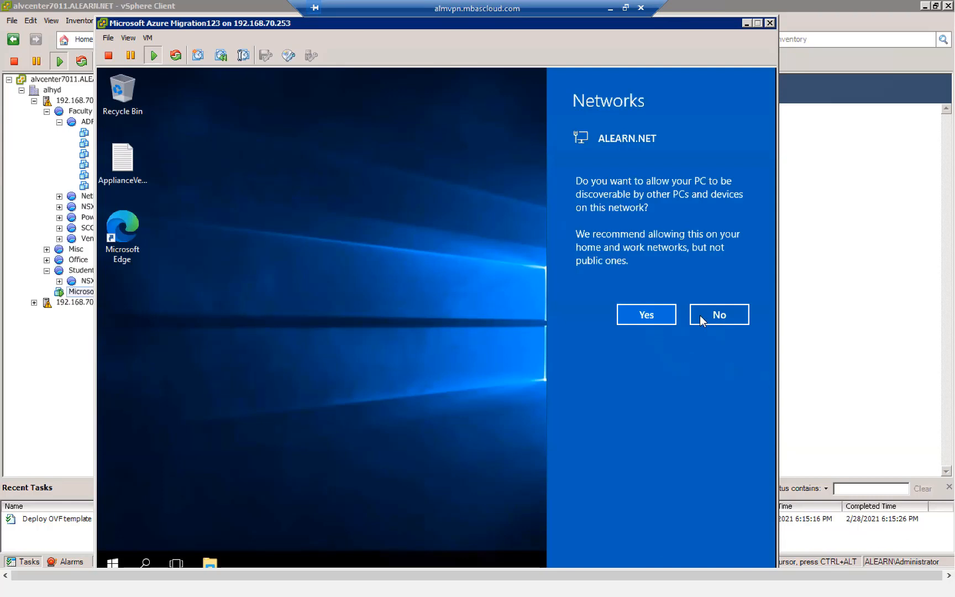
- Allow discovery on ALEARN.NET and confirm Ethernet0 obtains its IPv4 settings automatically, then close everything
click(632, 323)
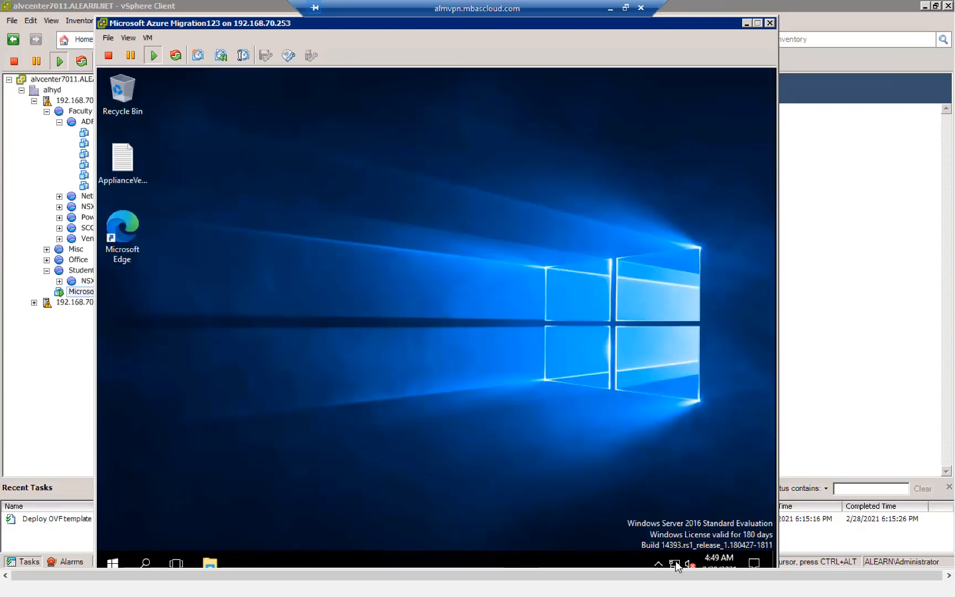
right_click(675, 564)
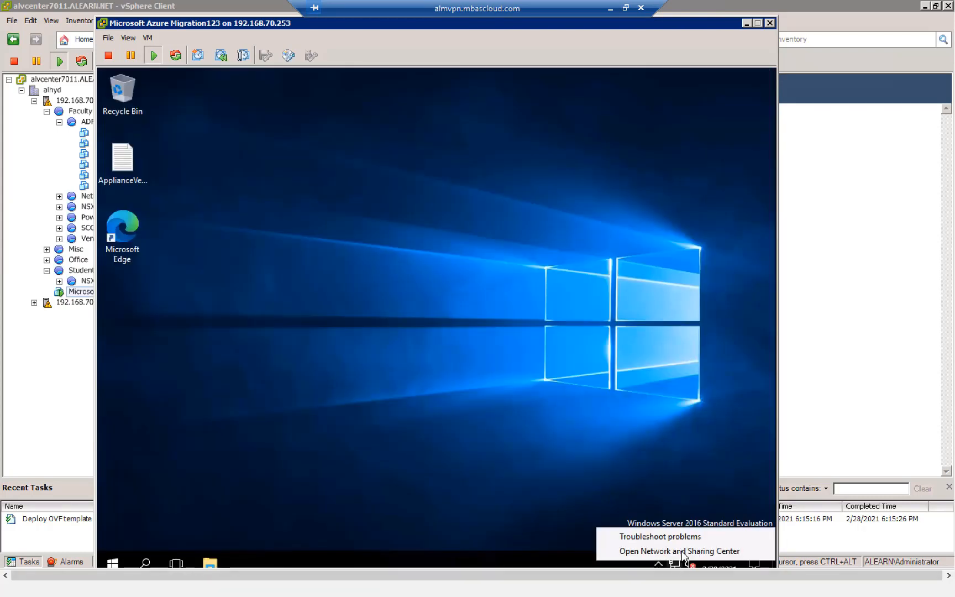
click(555, 439)
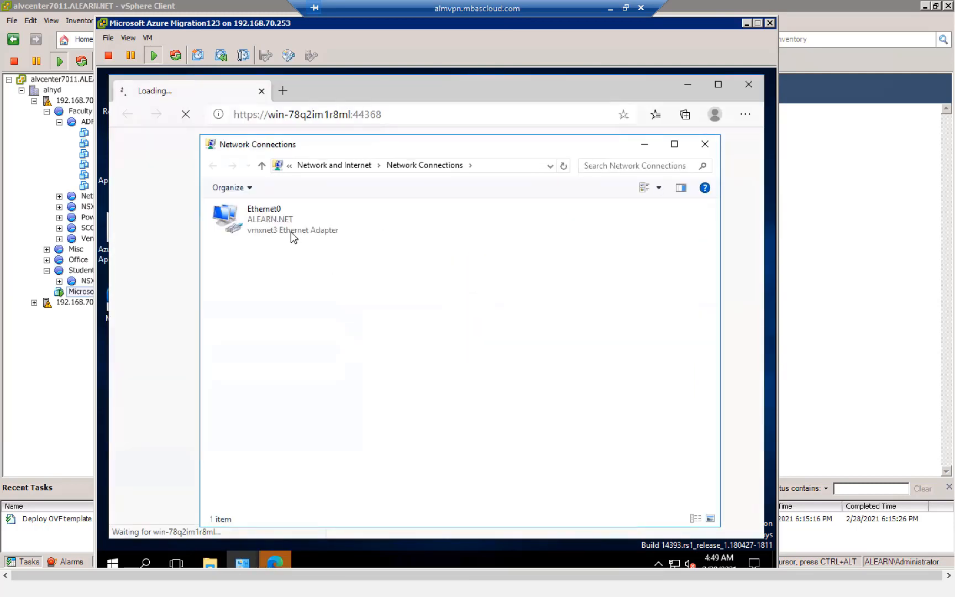
right_click(291, 233)
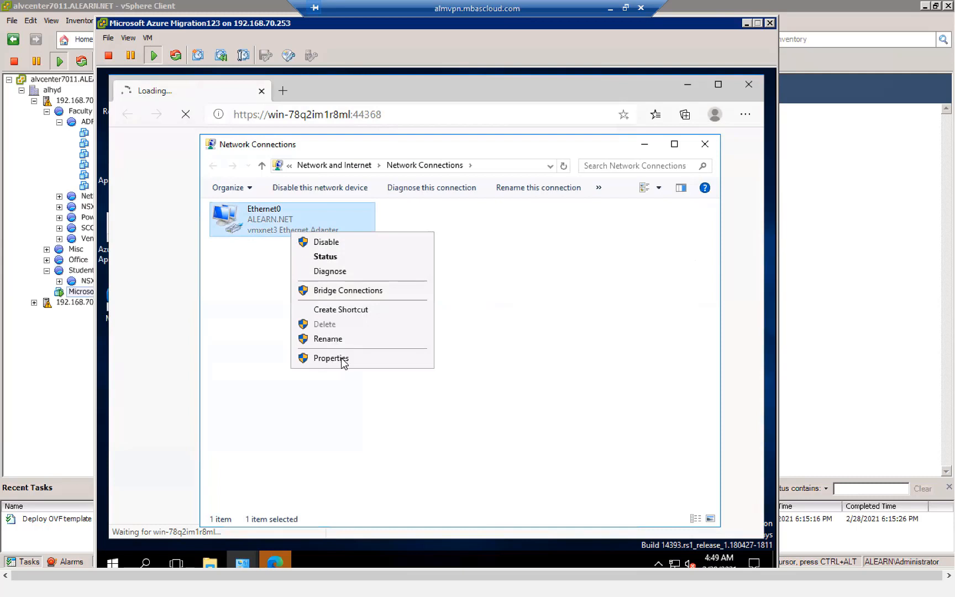
click(342, 358)
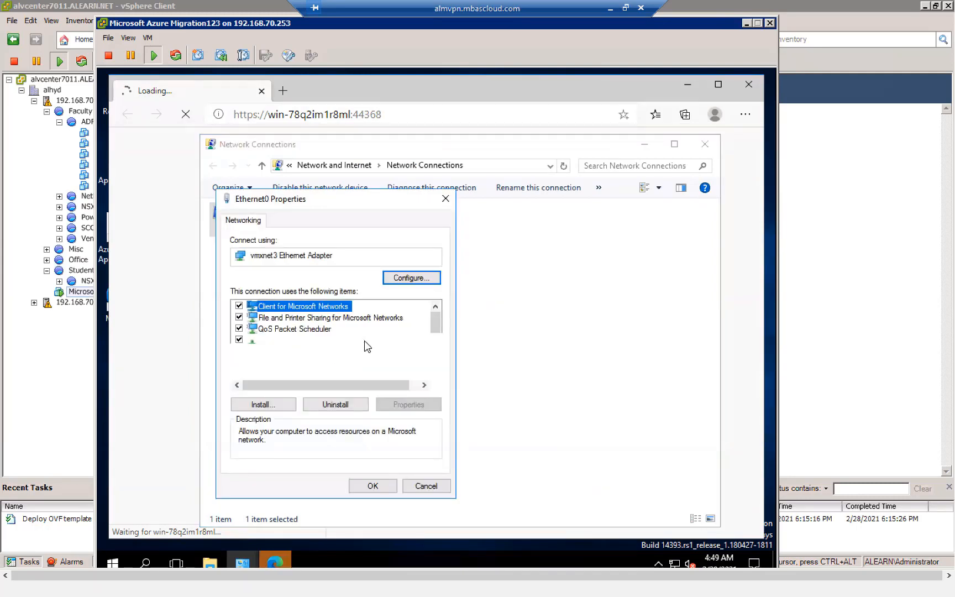
double_click(354, 340)
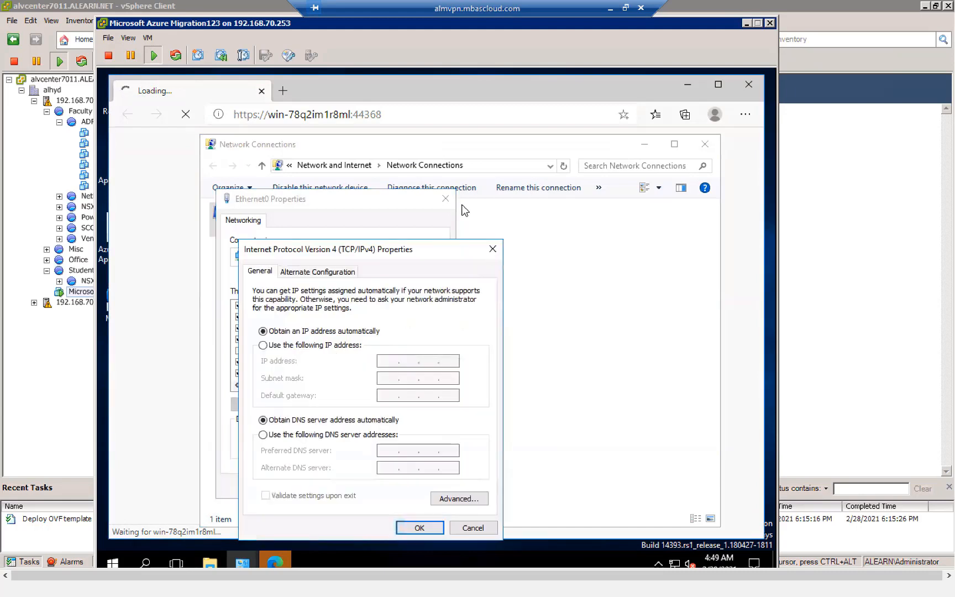
click(705, 145)
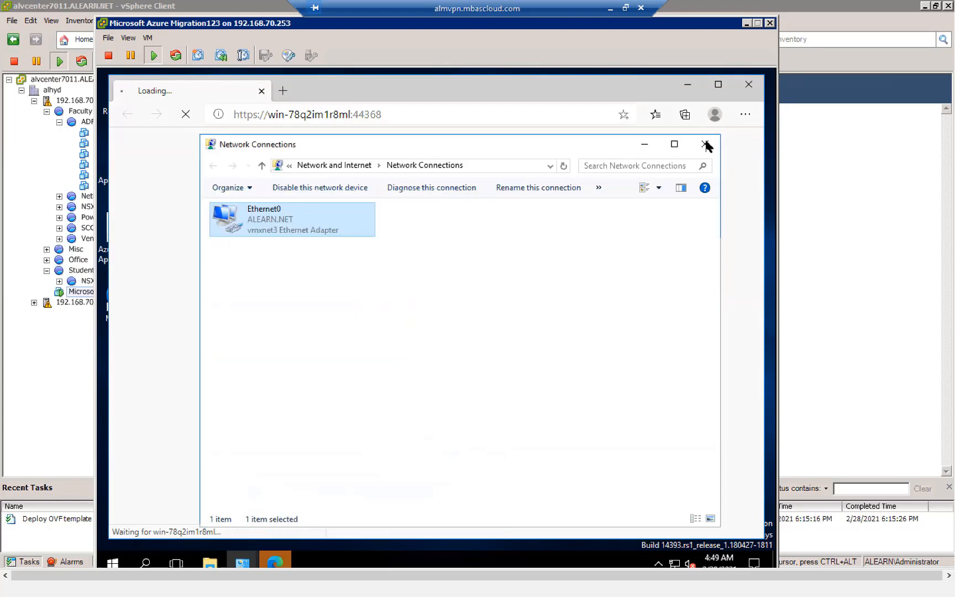
click(705, 145)
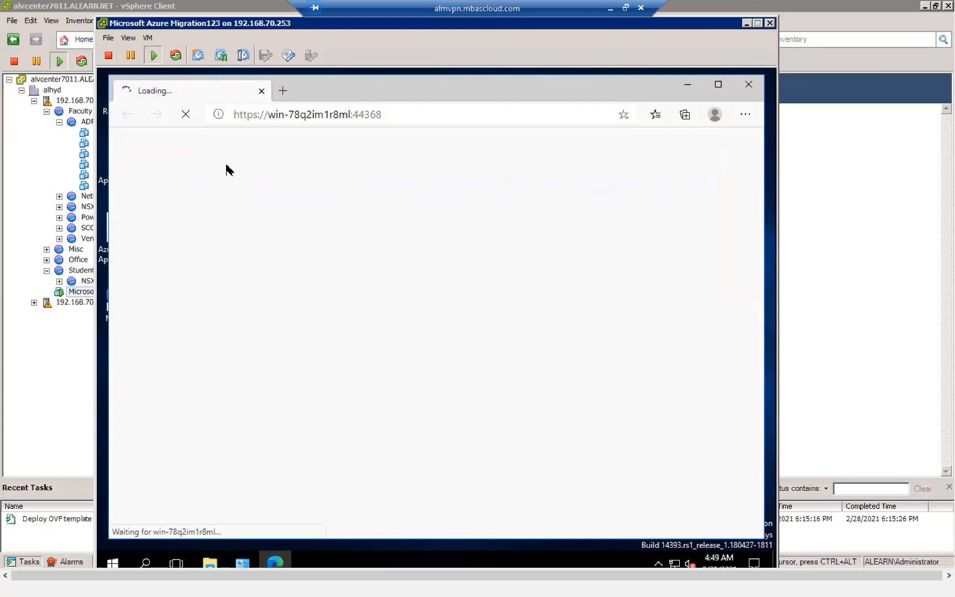
click(747, 85)
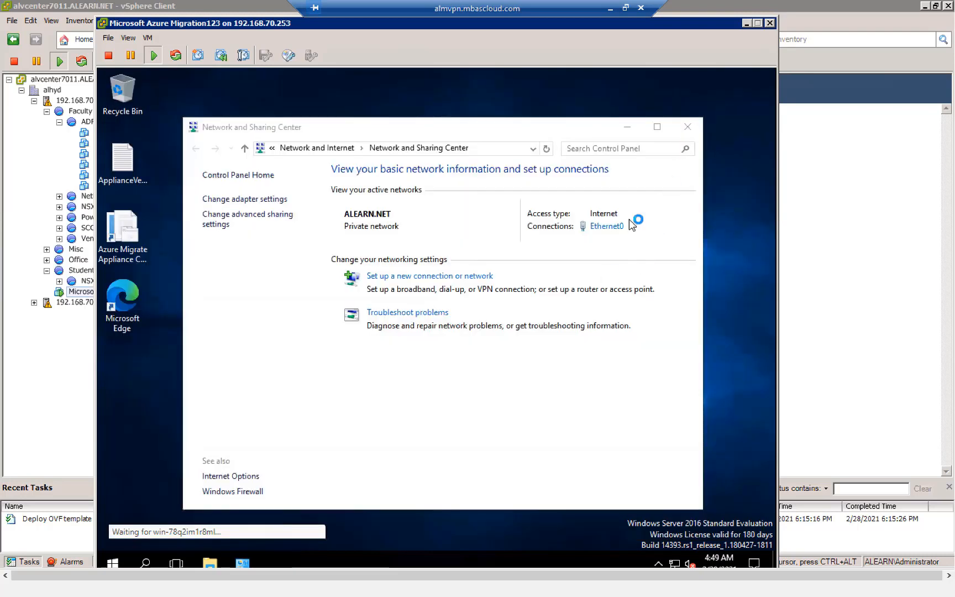
click(691, 129)
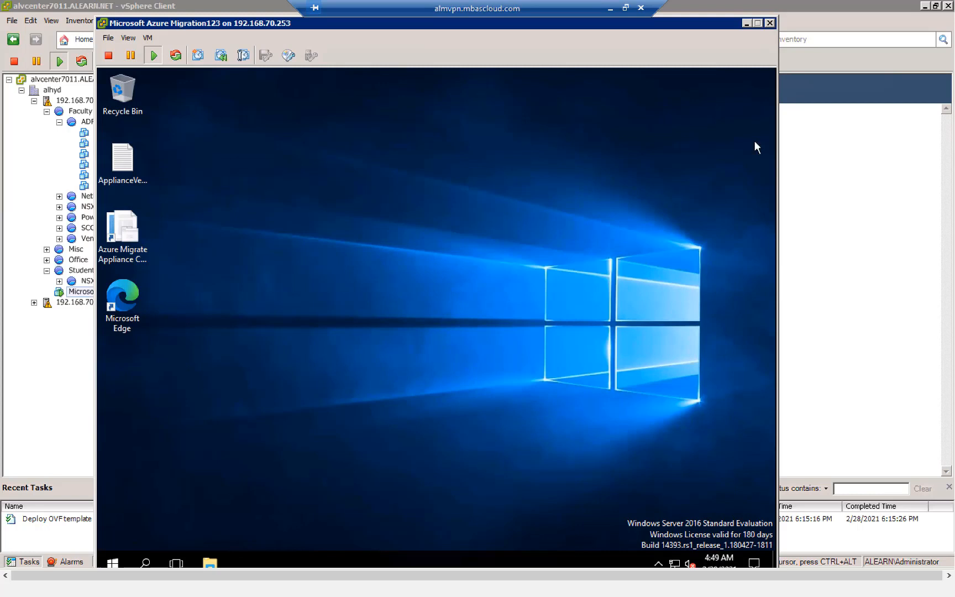
click(149, 39)
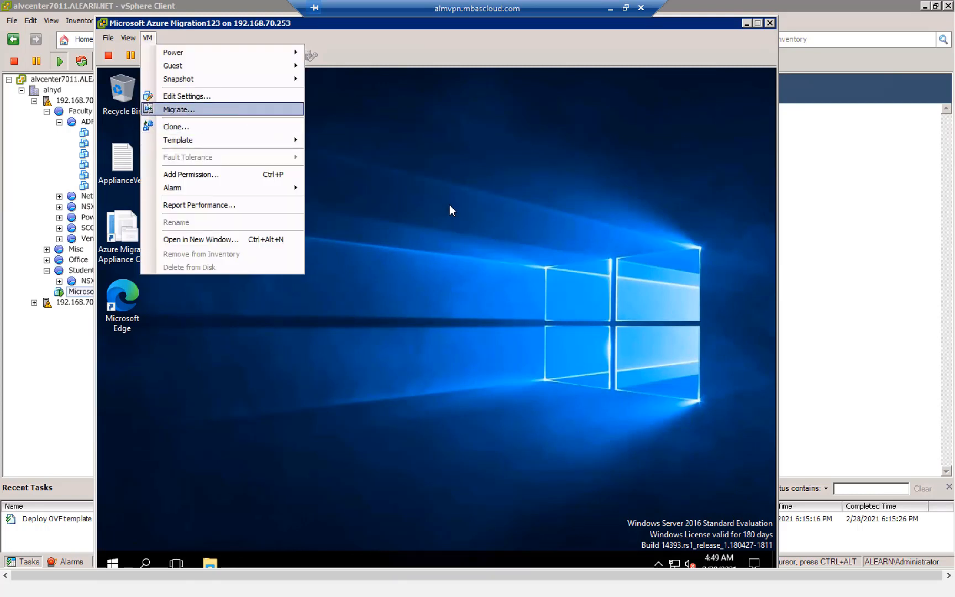
click(420, 163)
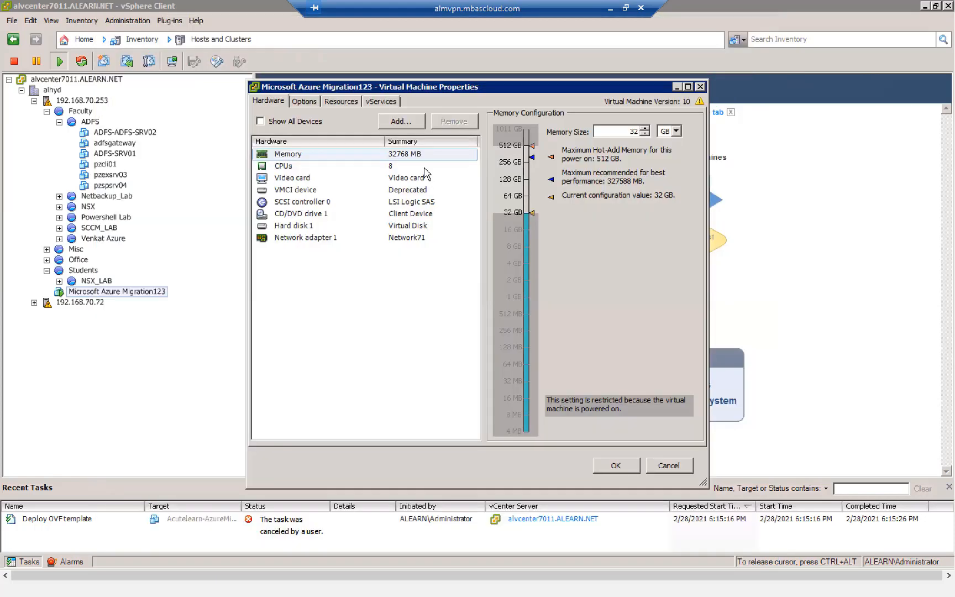
click(424, 167)
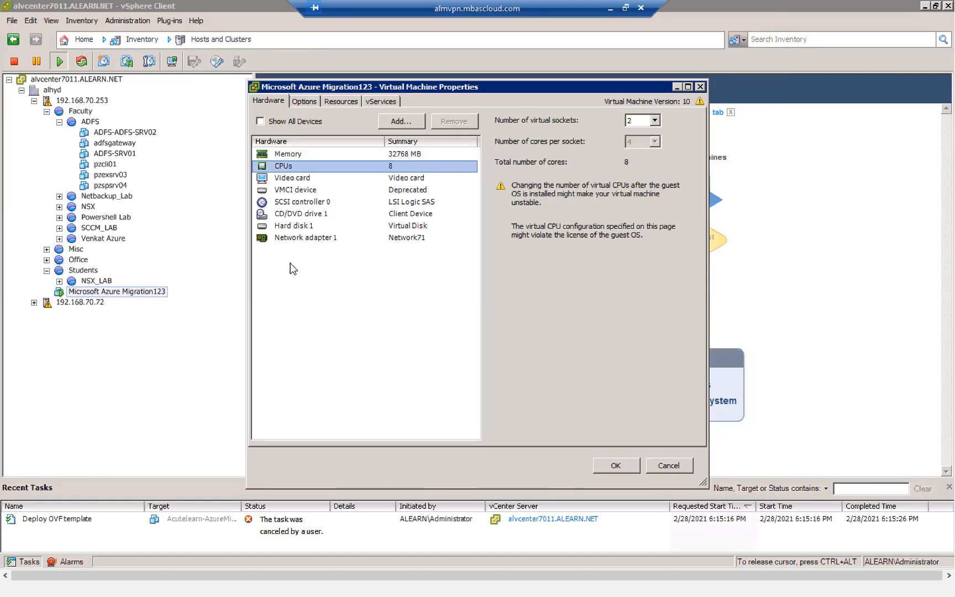
key(Tab)
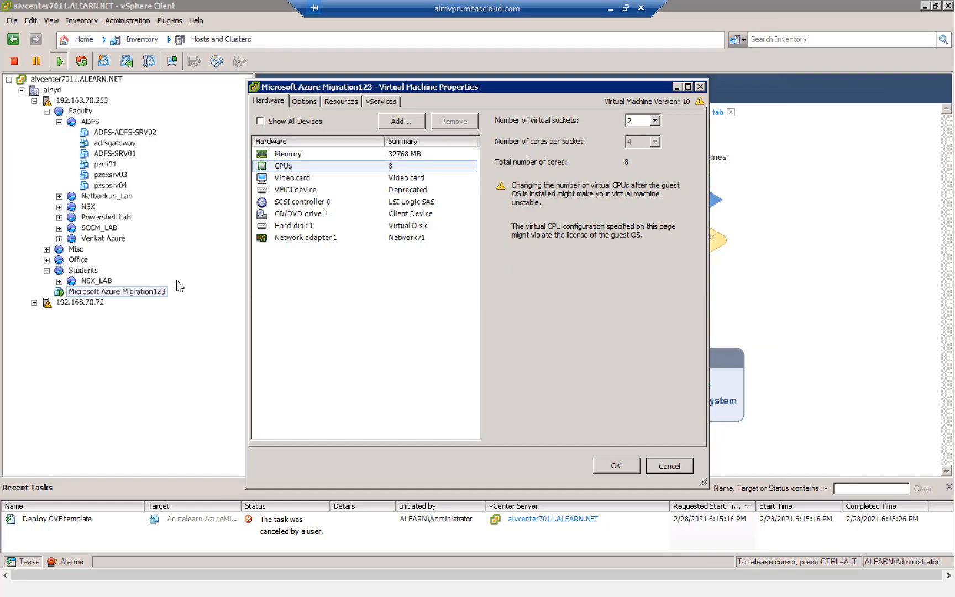
double_click(163, 291)
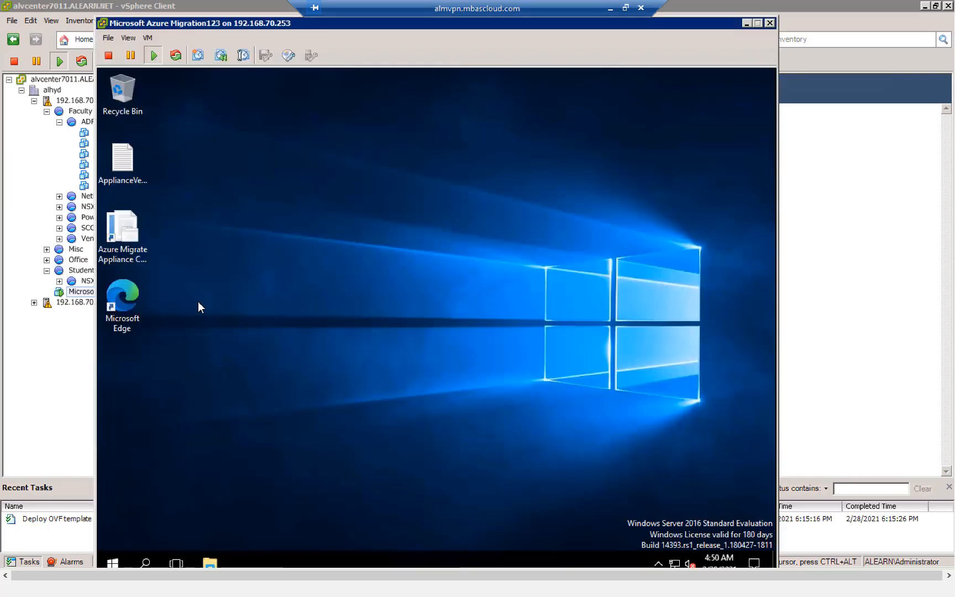
click(137, 264)
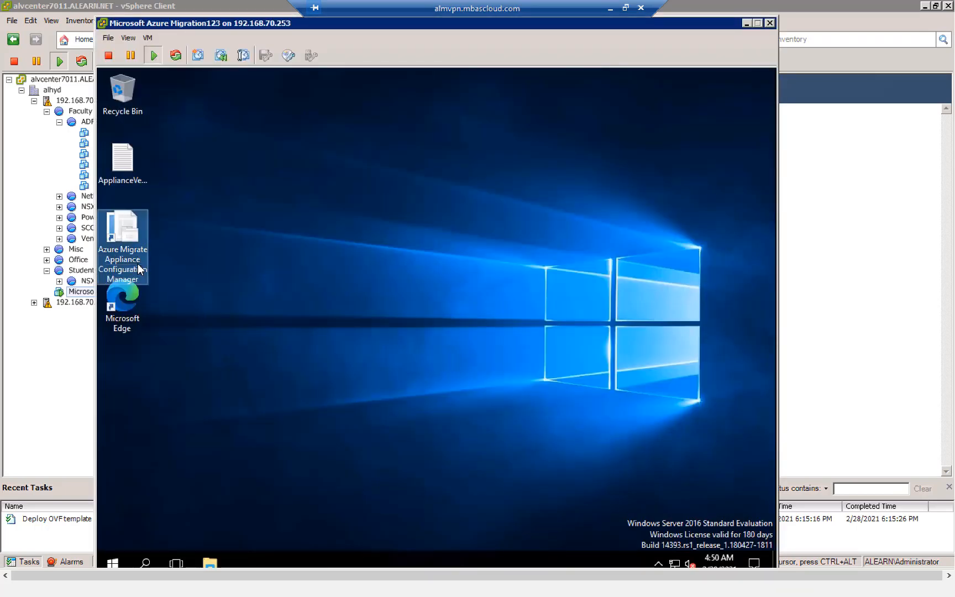
- Set the time zone to (UTC+05:30) Chennai, Kolkata, Mumbai, New Delhi and launch Appliance Configuration Manager
click(197, 278)
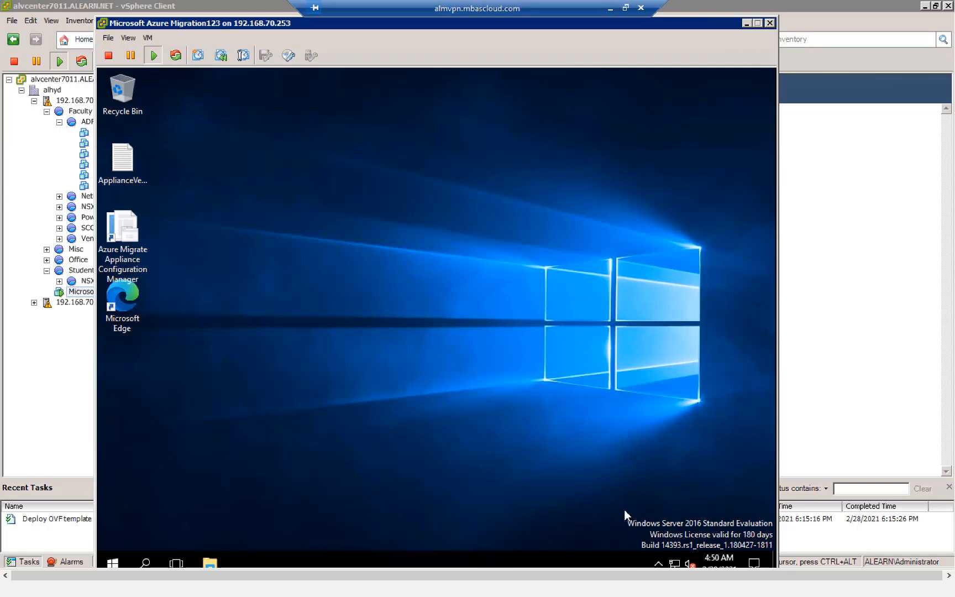
right_click(723, 559)
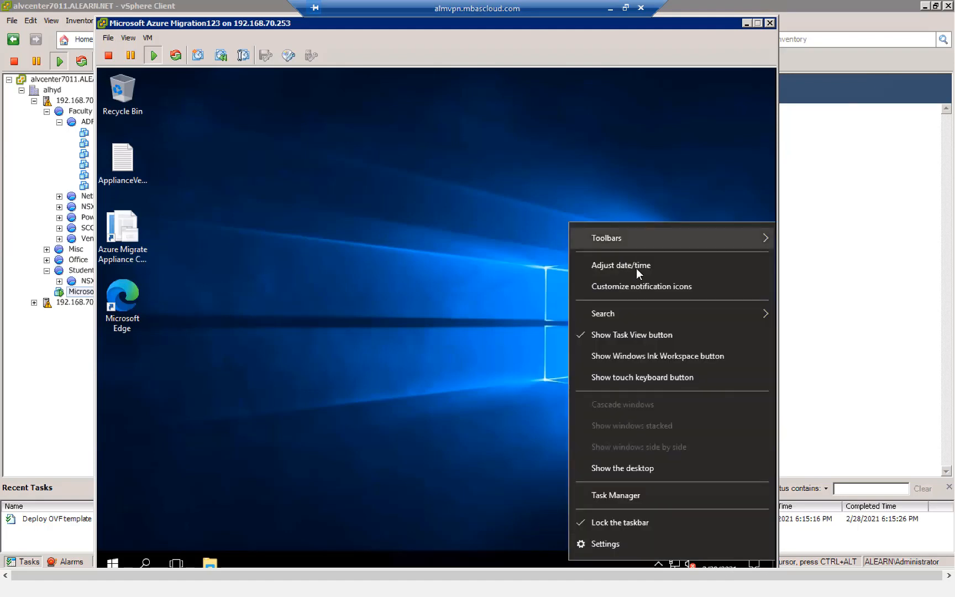
click(502, 234)
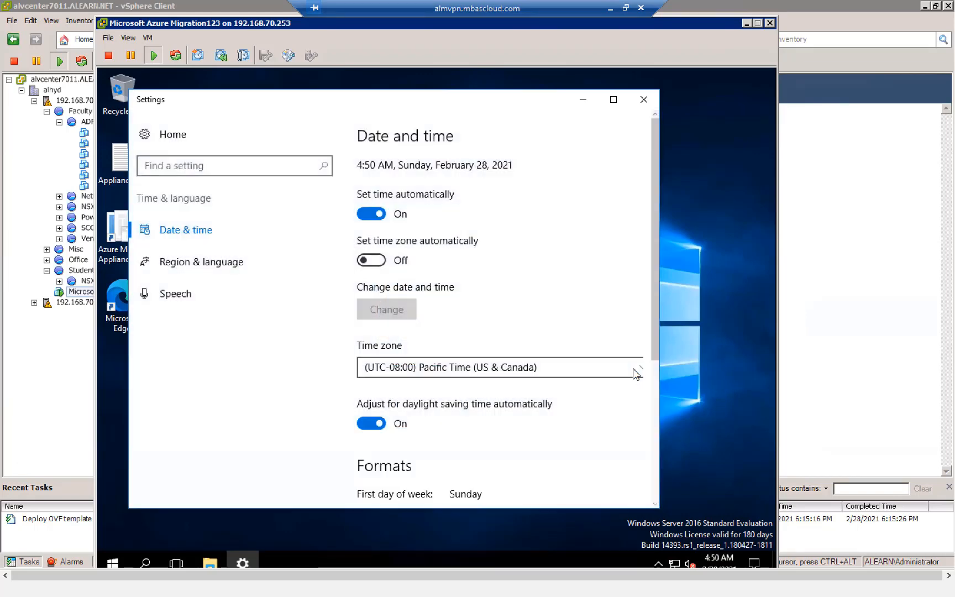
click(564, 367)
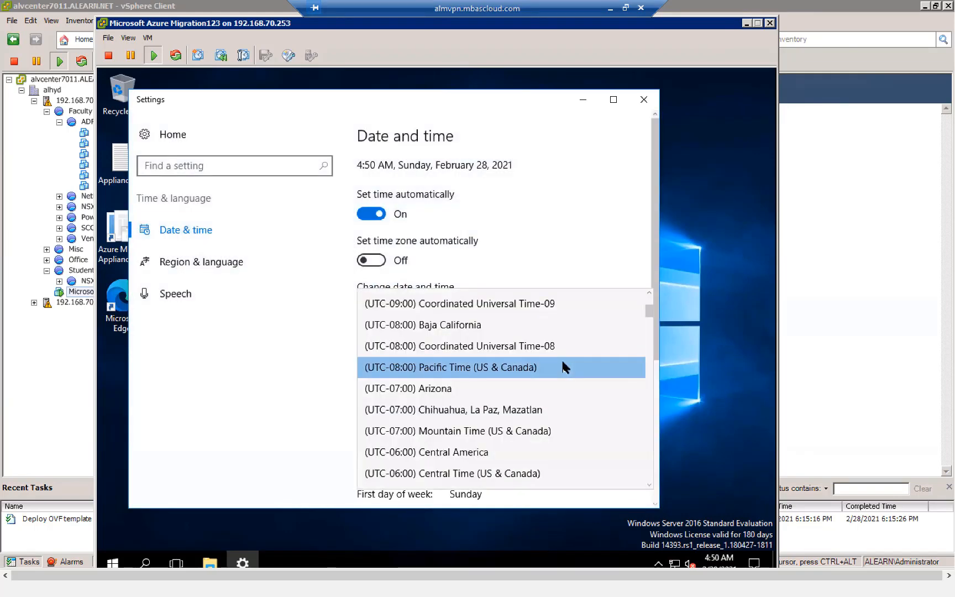
scroll(563, 367, down, 3)
scroll(564, 367, down, 4)
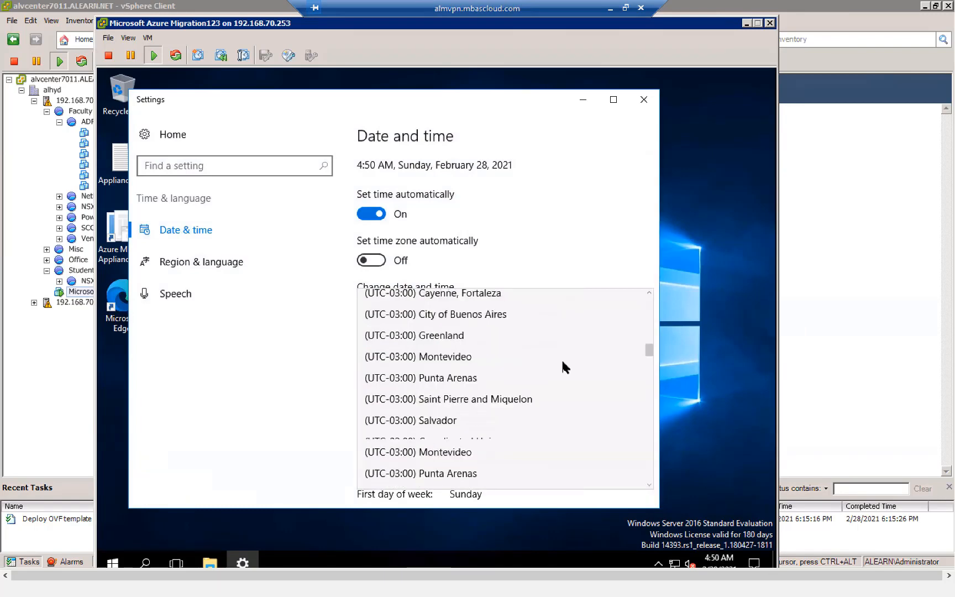
scroll(562, 364, down, 8)
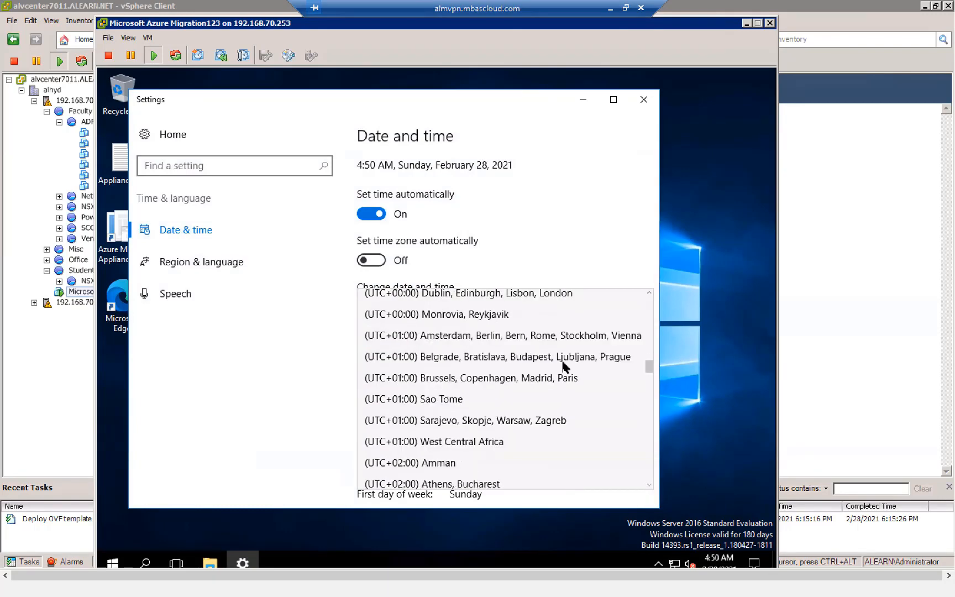
scroll(564, 367, down, 1)
scroll(563, 367, down, 6)
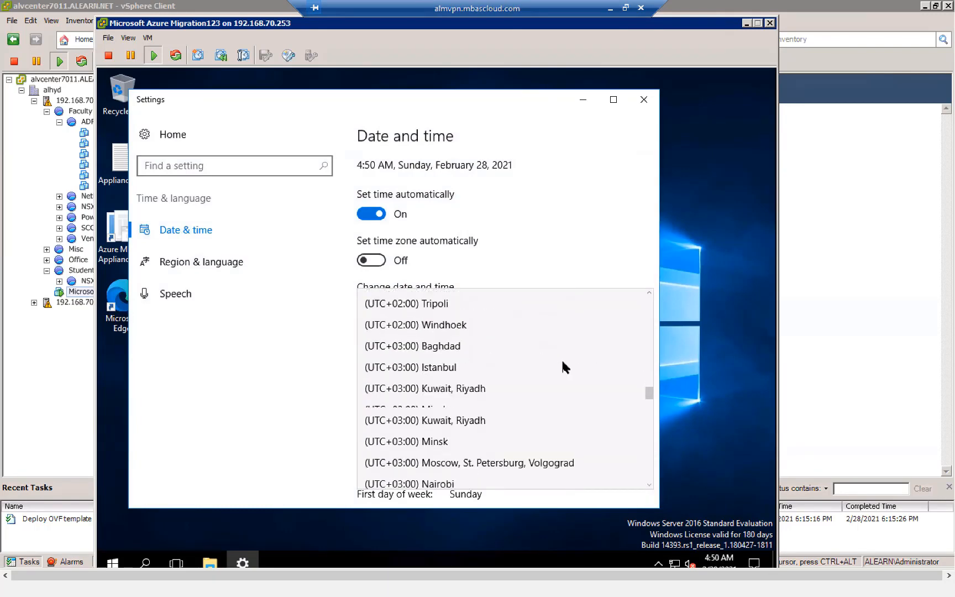
click(514, 368)
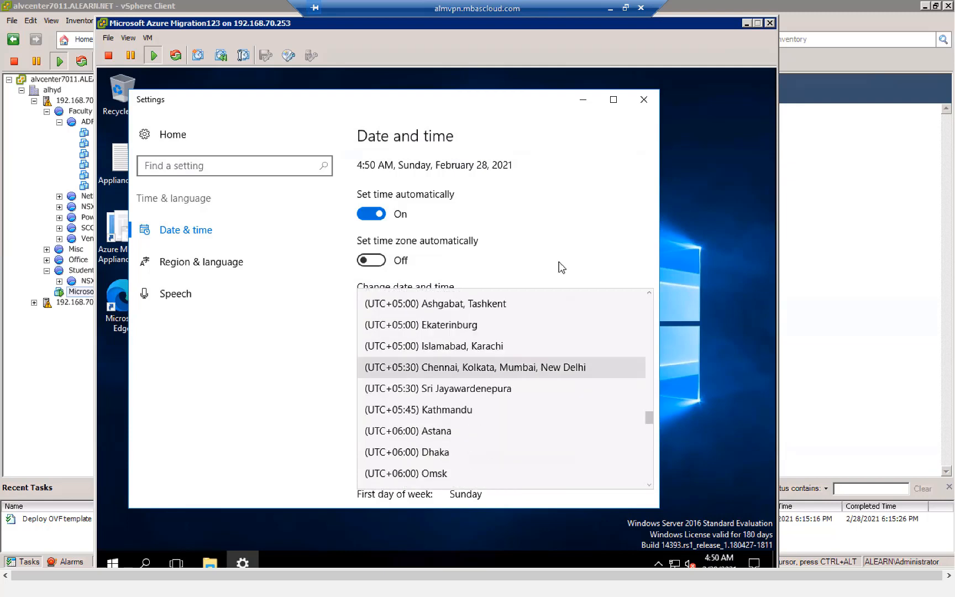
click(644, 103)
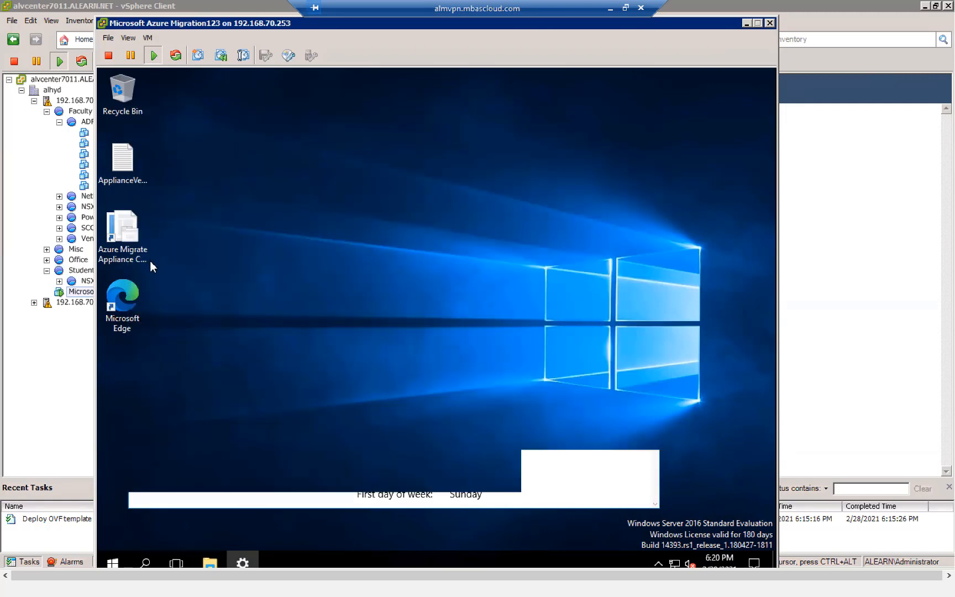
click(136, 259)
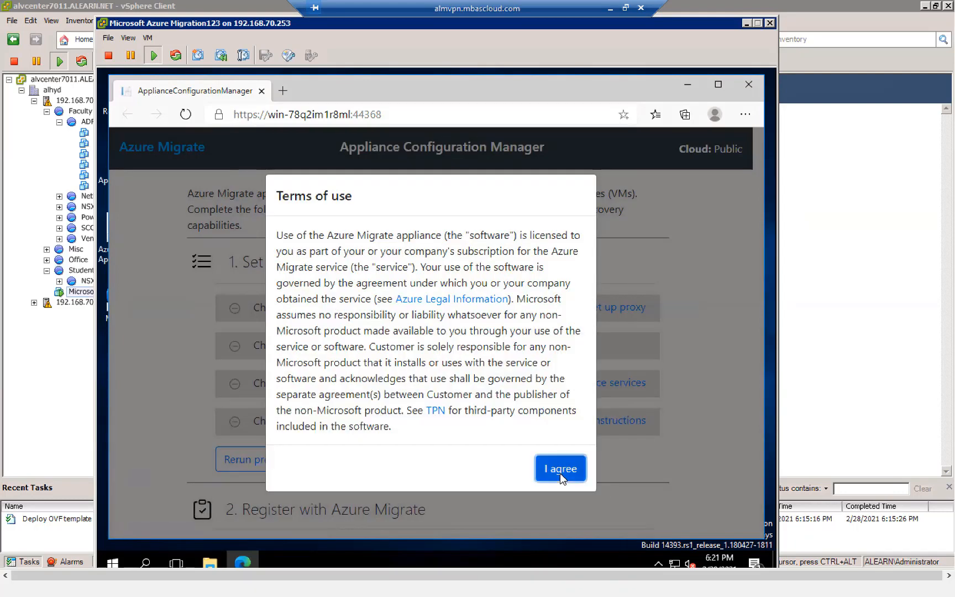
- Agree to the appliance terms of use and refresh to apply the newly installed update
click(560, 469)
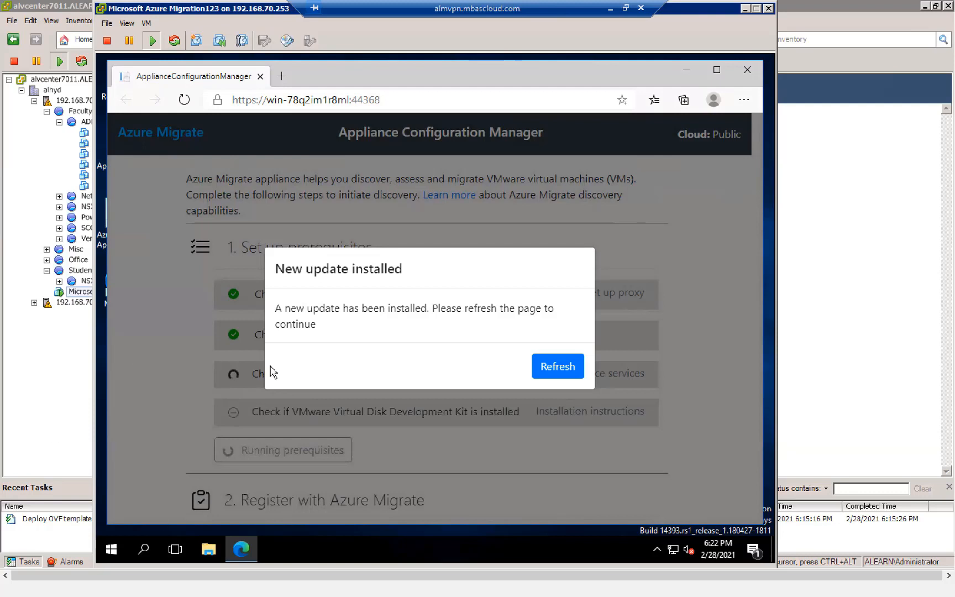
click(558, 372)
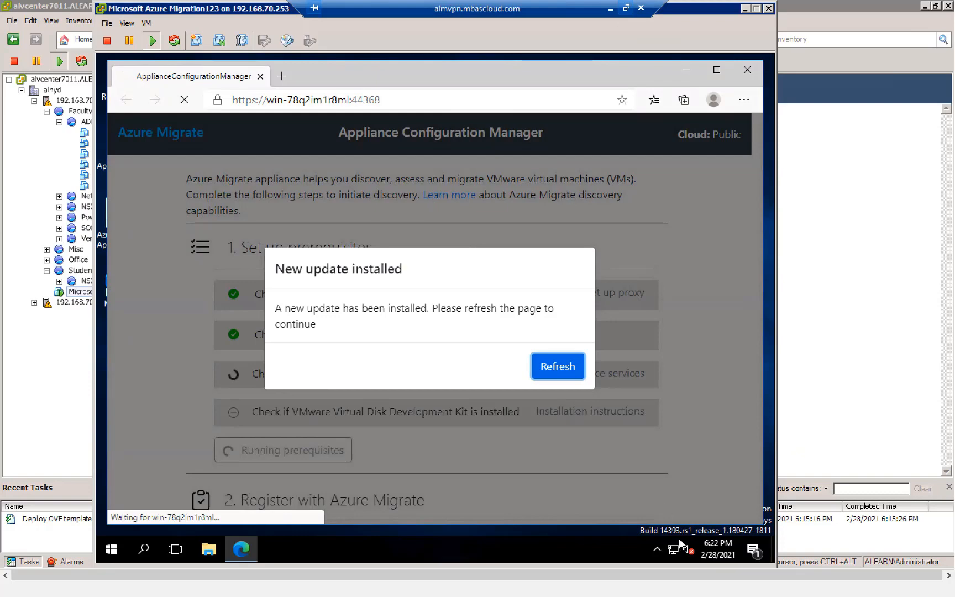
click(626, 8)
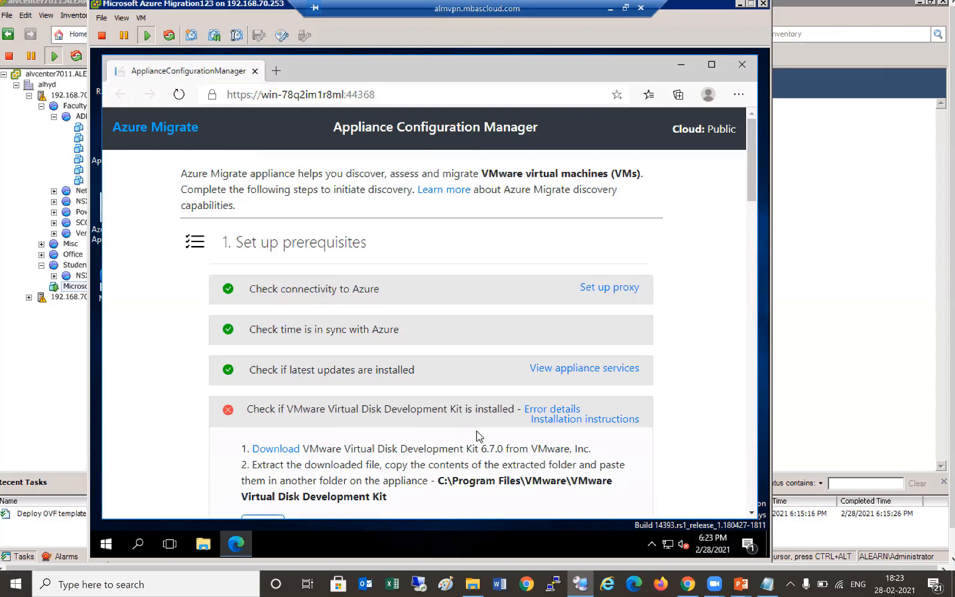
- Open the VDDK Download link in a new browser tab
right_click(291, 448)
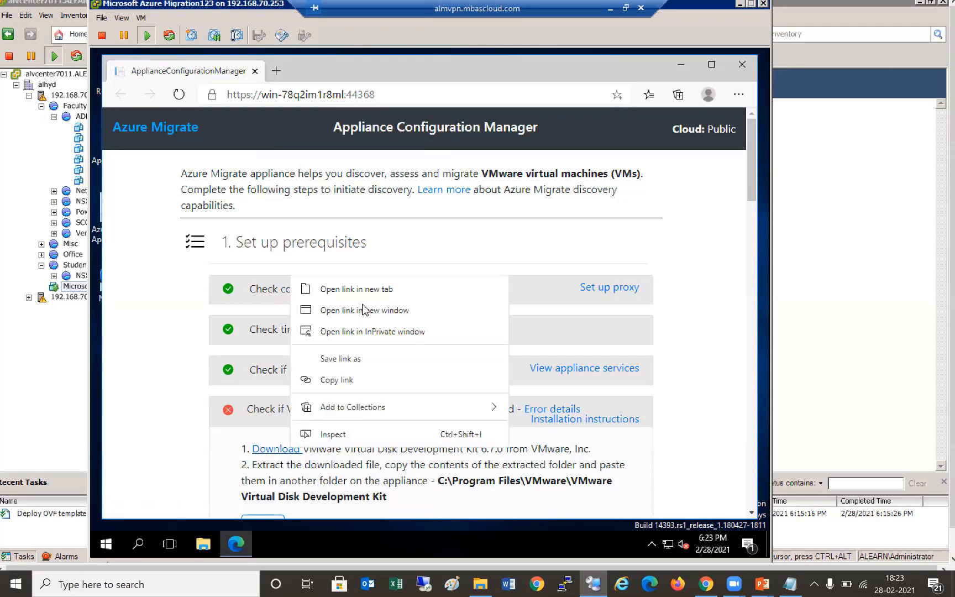
key(t)
click(337, 70)
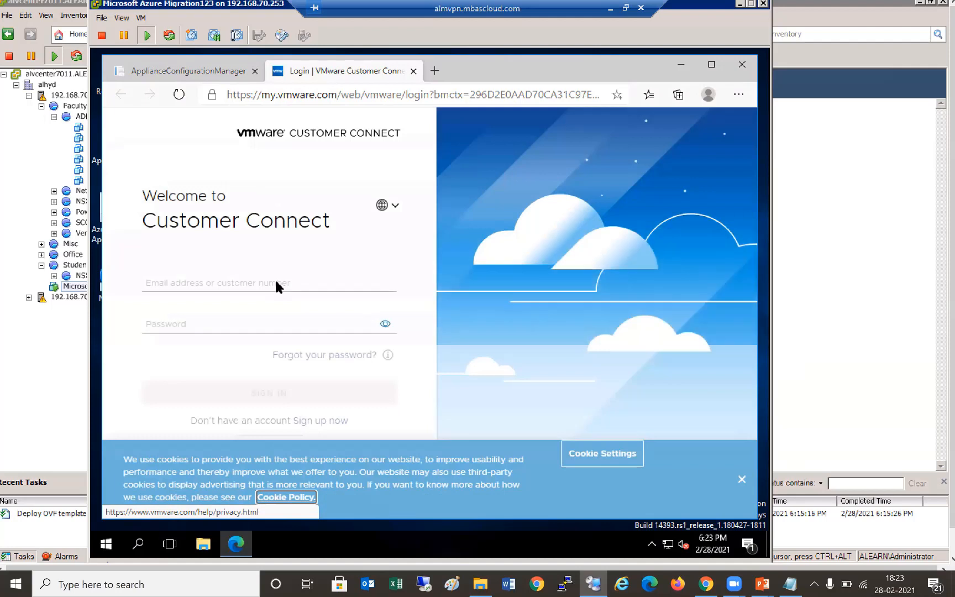
- Sign in to VMware Customer Connect with the account e-mail and password, then return to the configuration manager
click(276, 282)
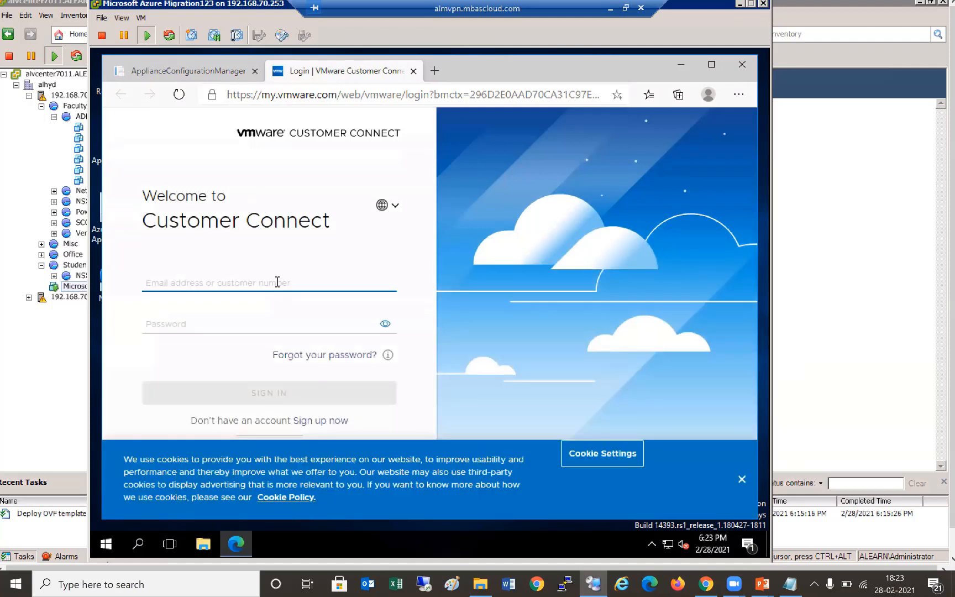
key(Tab)
text(a)
text(••••)
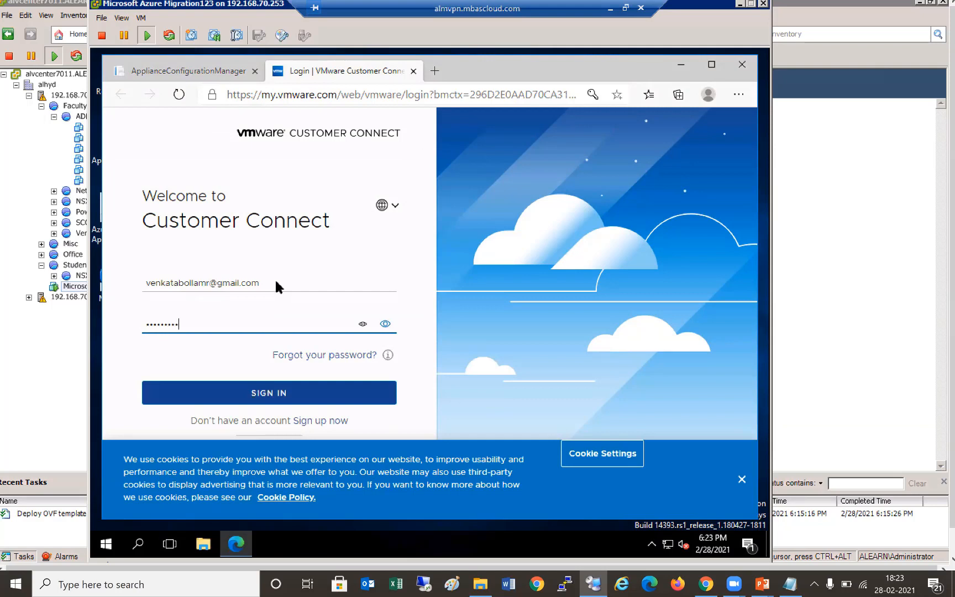
text(••••)
key(Return)
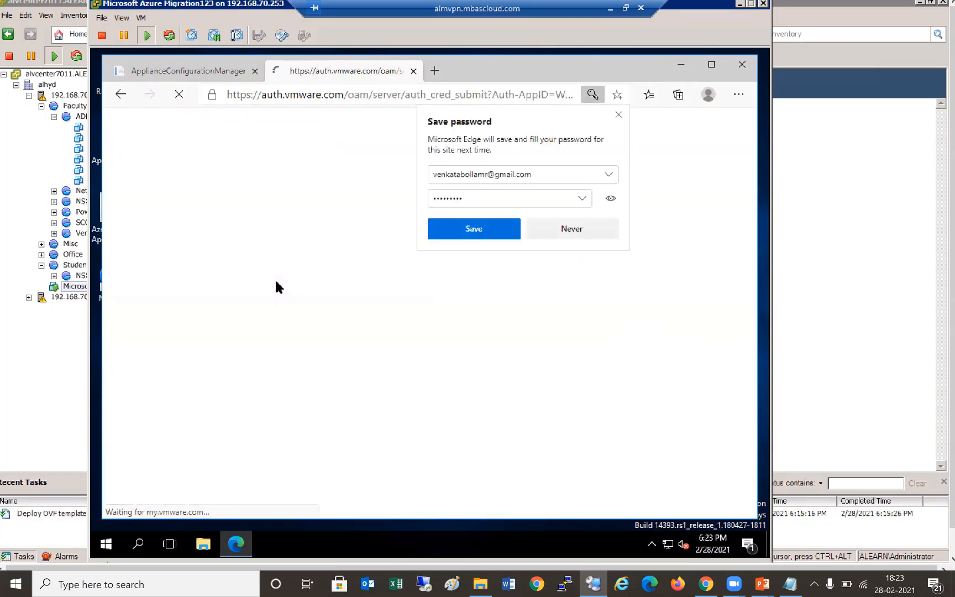
click(566, 241)
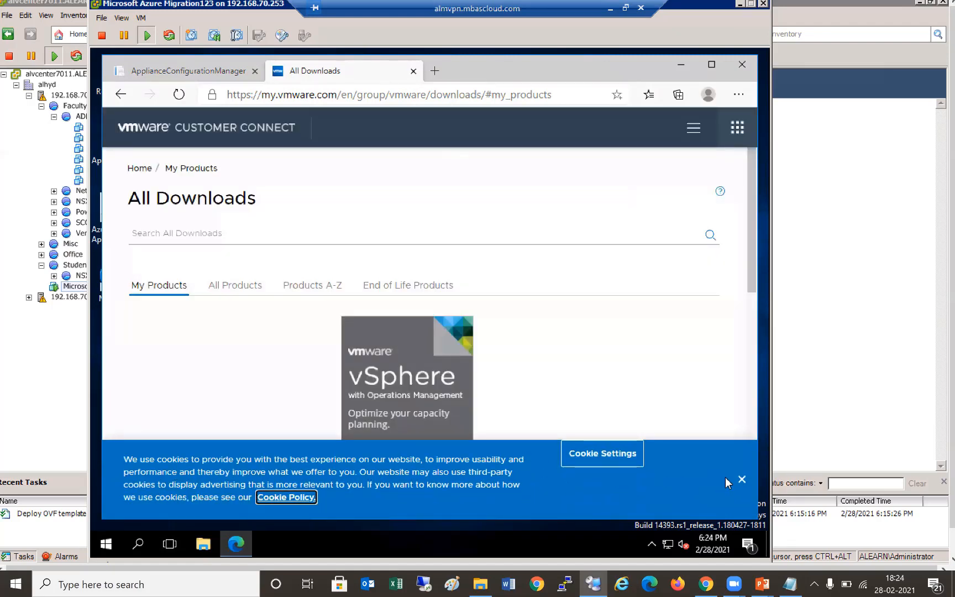
click(743, 482)
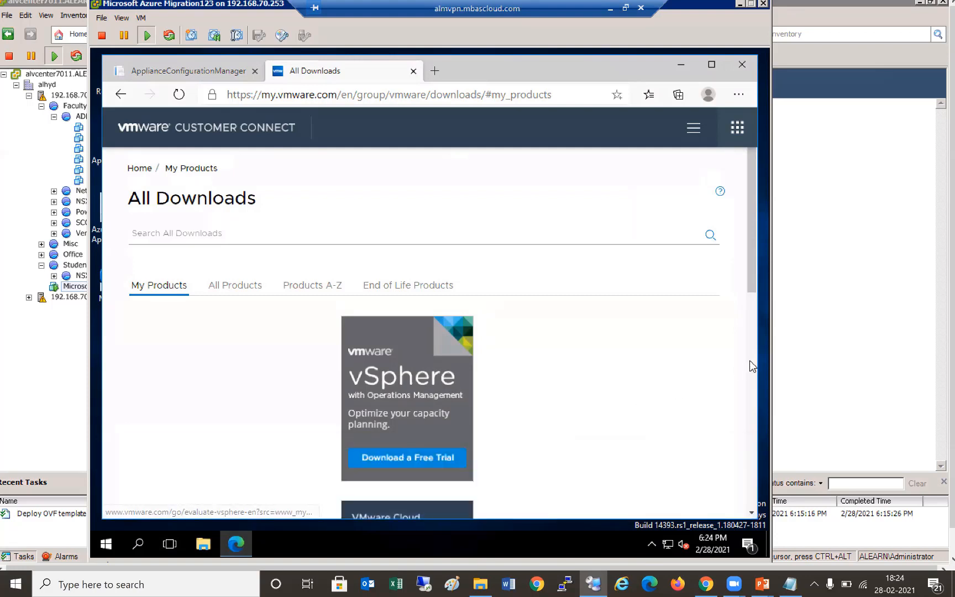
scroll(749, 361, down, 15)
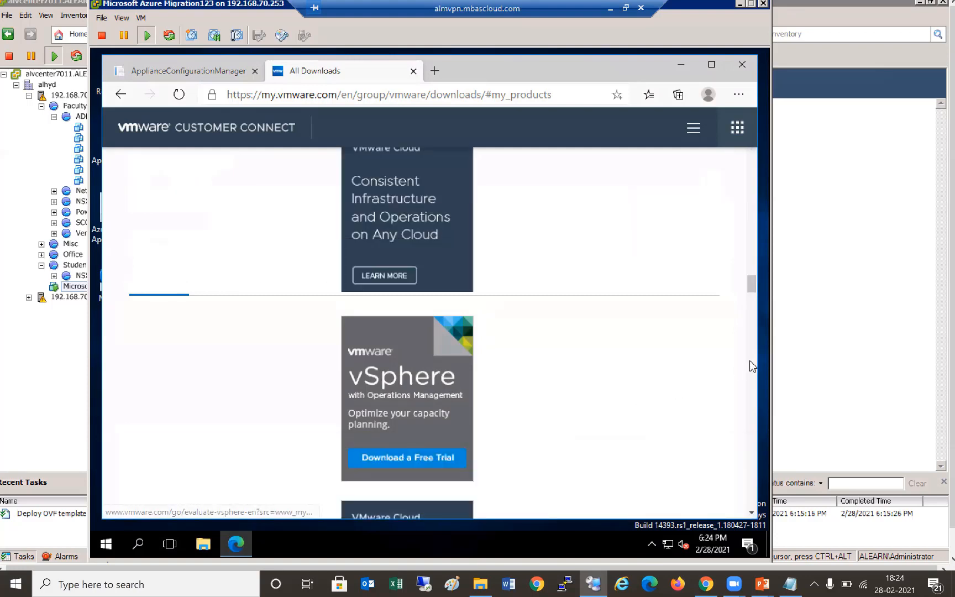
click(168, 75)
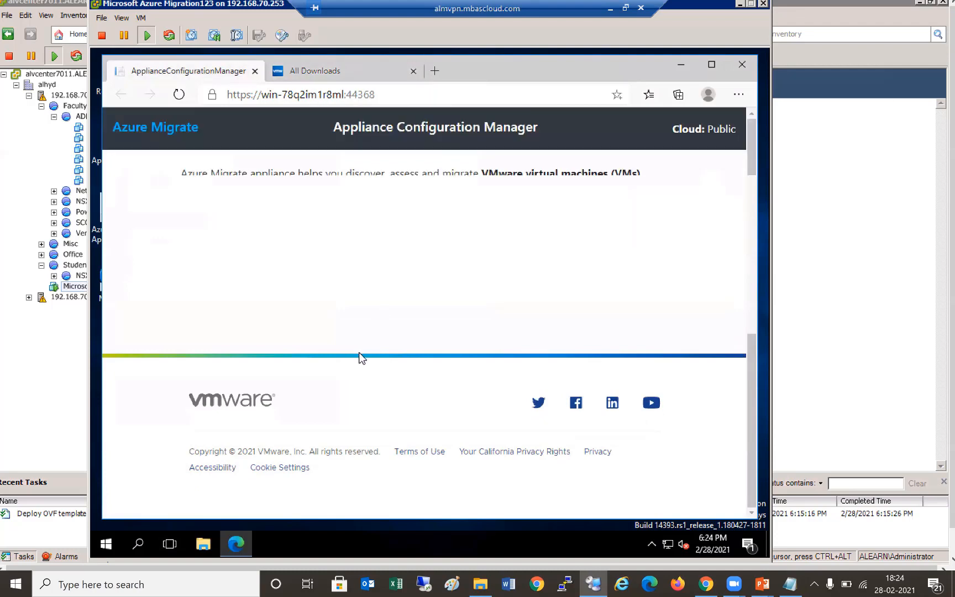
- Accept the EULA and download VMware-vix-disklib-6.7.0-8535999.x86_64 (VDDK 6.7.0 EP1), then show it in its folder
right_click(282, 445)
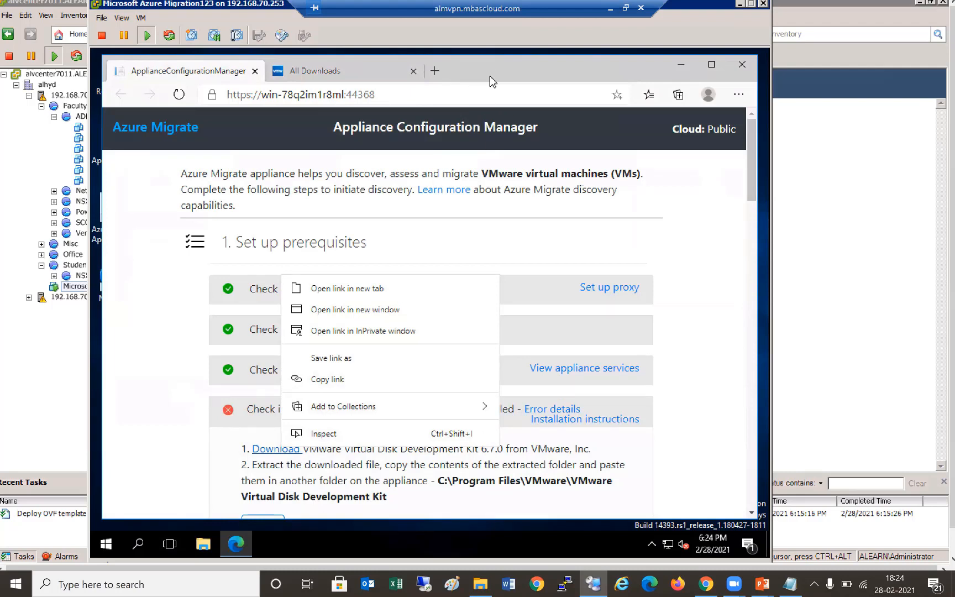
key(t)
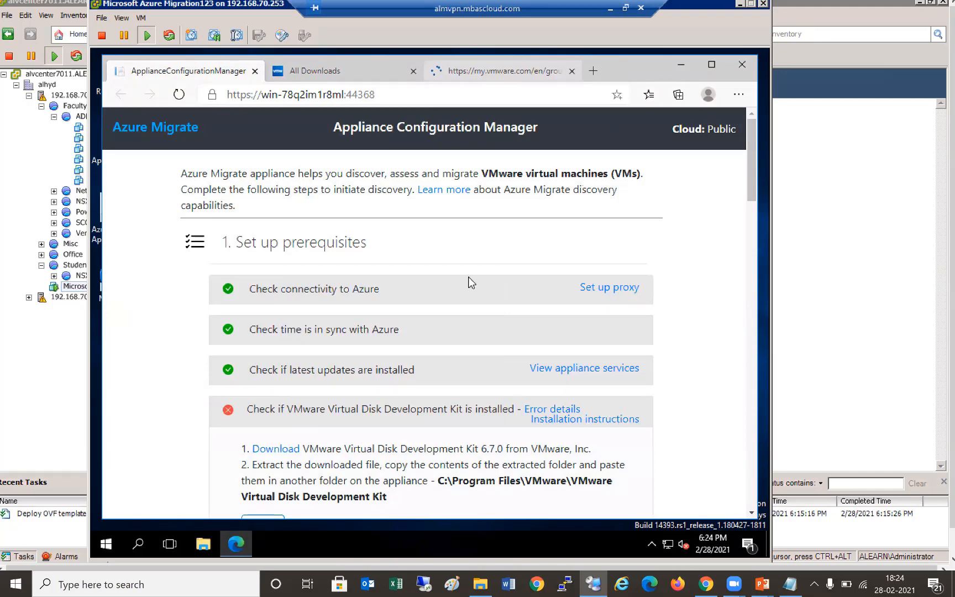
key(ctrl+shift+Tab)
scroll(284, 380, down, 1)
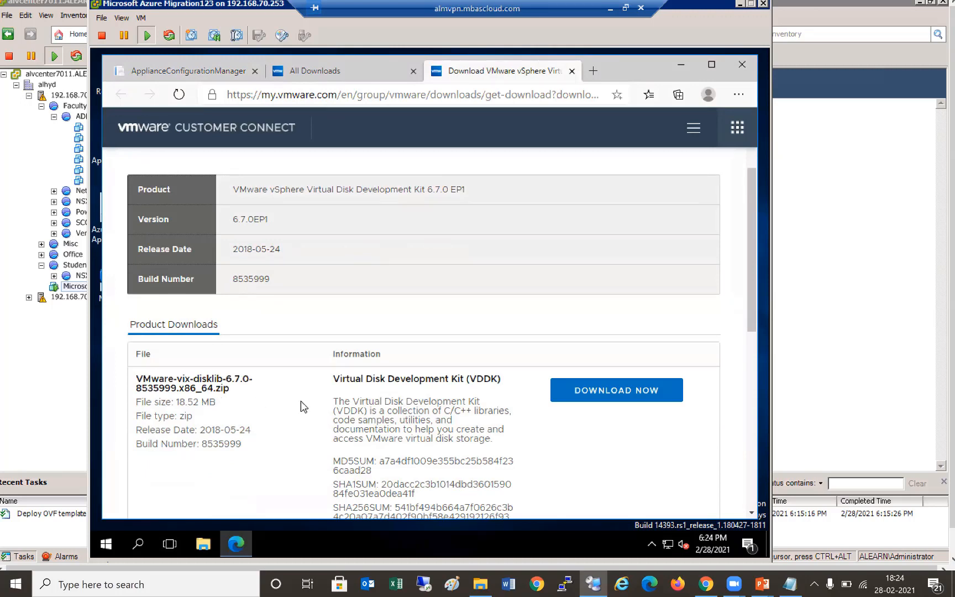
click(624, 390)
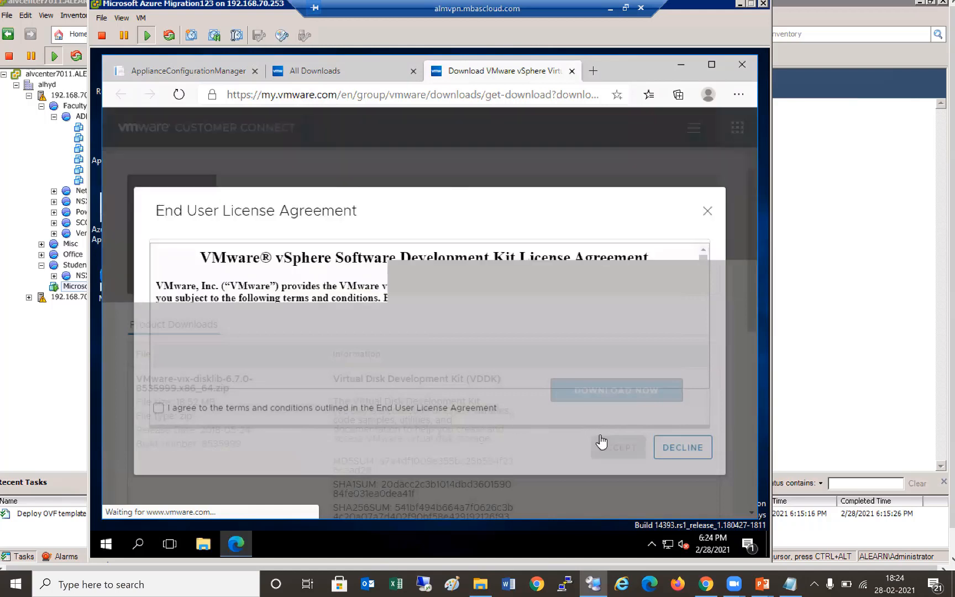
click(619, 471)
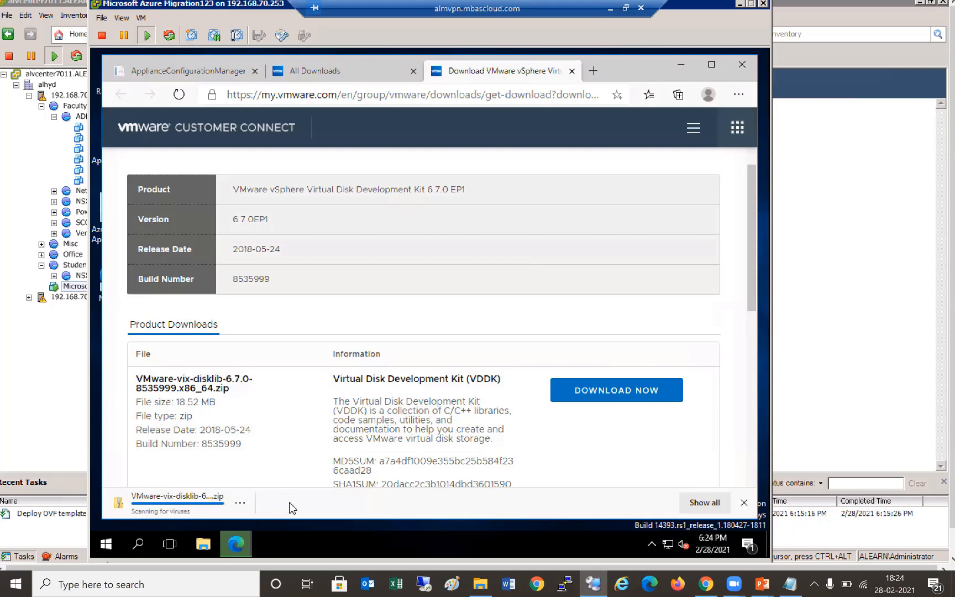
click(245, 504)
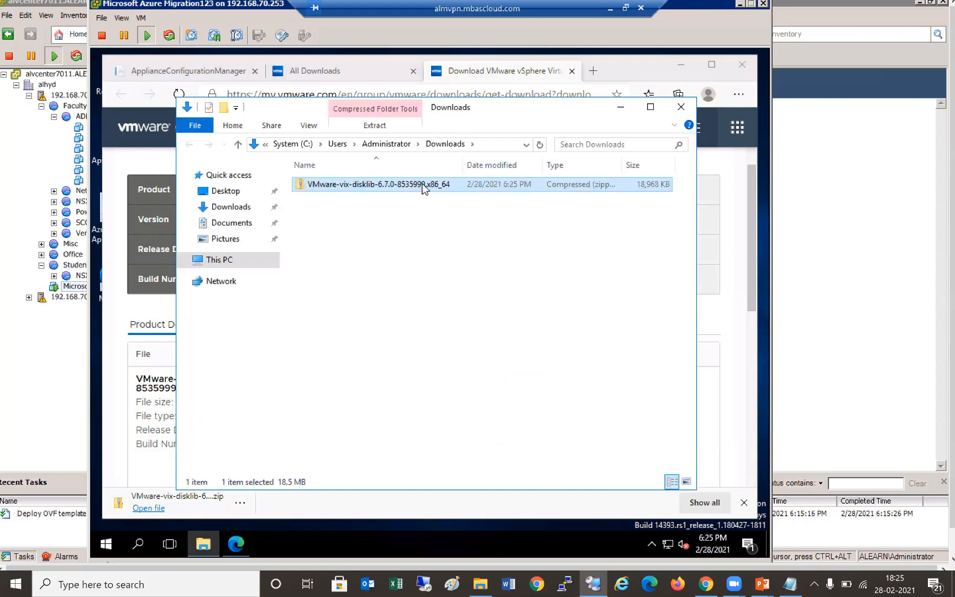
- Extract all contents of the VMware-vix-disklib-6.7.0-8535999.x86_64 zip in Downloads
right_click(423, 186)
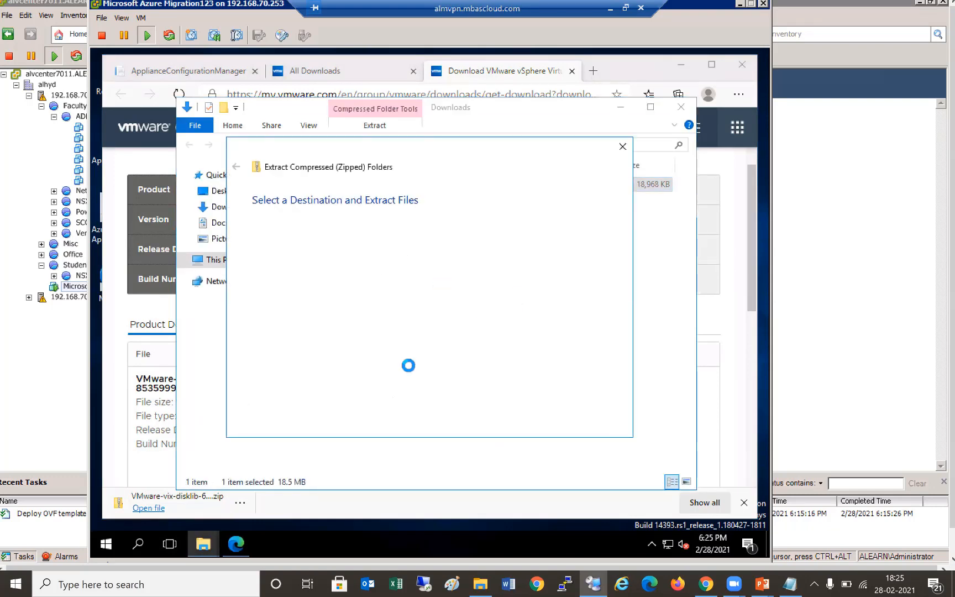
click(550, 423)
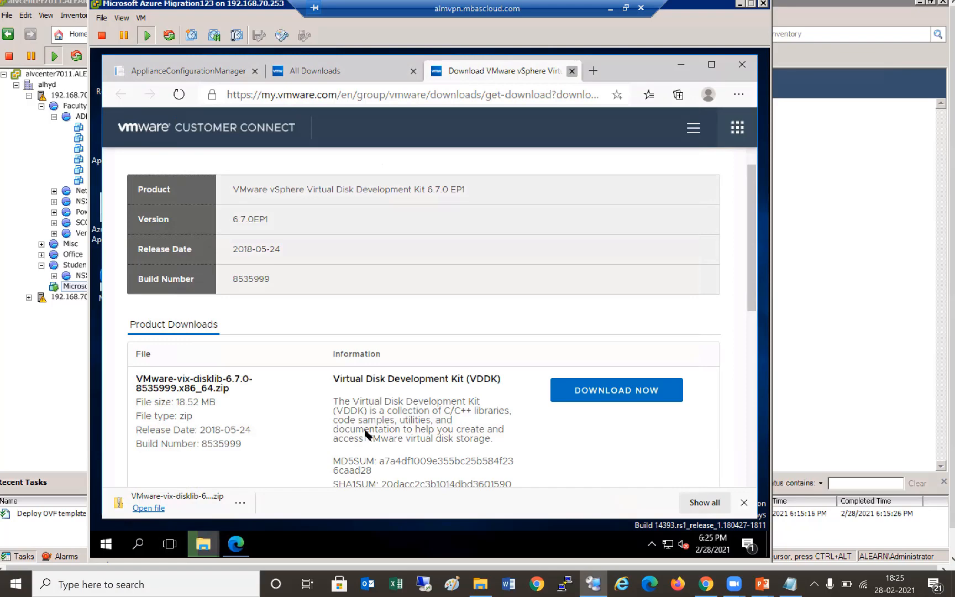
- Copy the extracted disklib folder into C:\Program Files\VMware\VMware Virtual Disk Development Kit
key(ctrl+w)
key(ctrl+w)
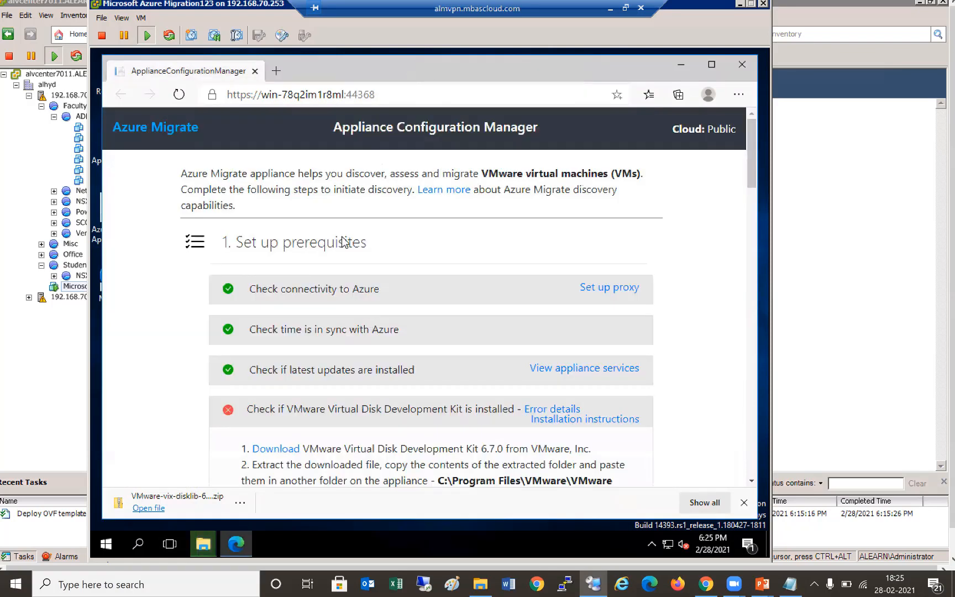
scroll(499, 340, down, 1)
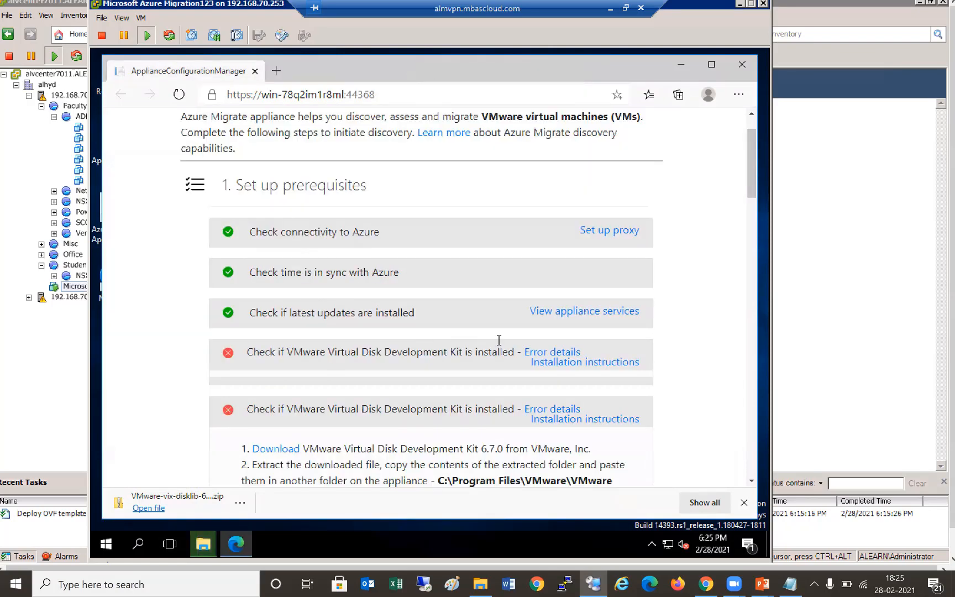
scroll(359, 352, down, 1)
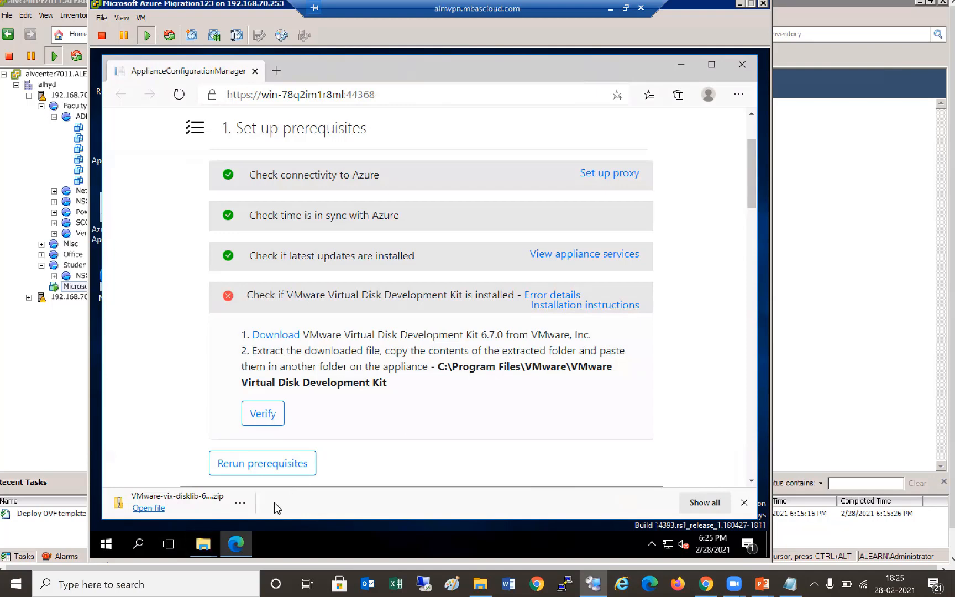
click(204, 545)
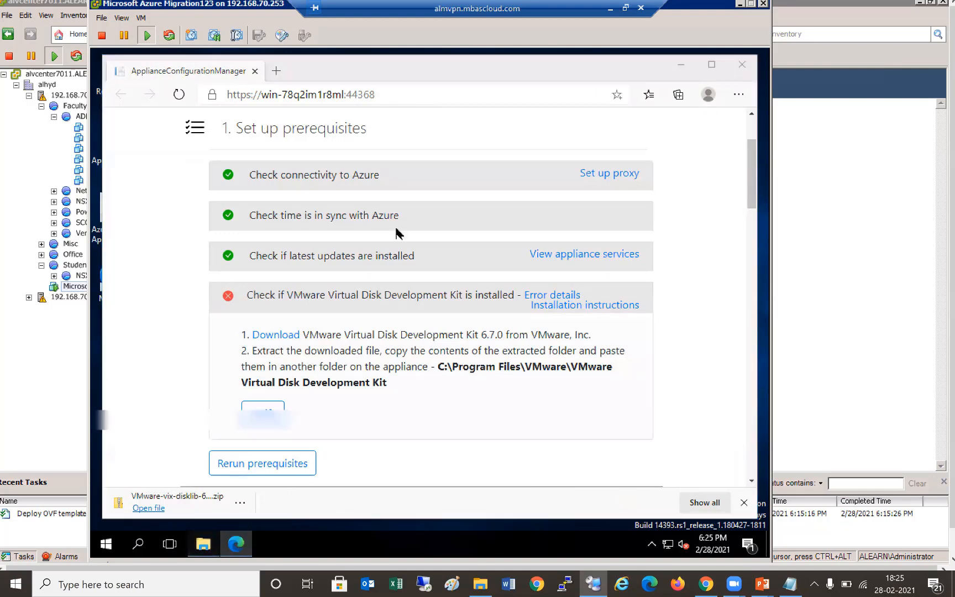
click(296, 477)
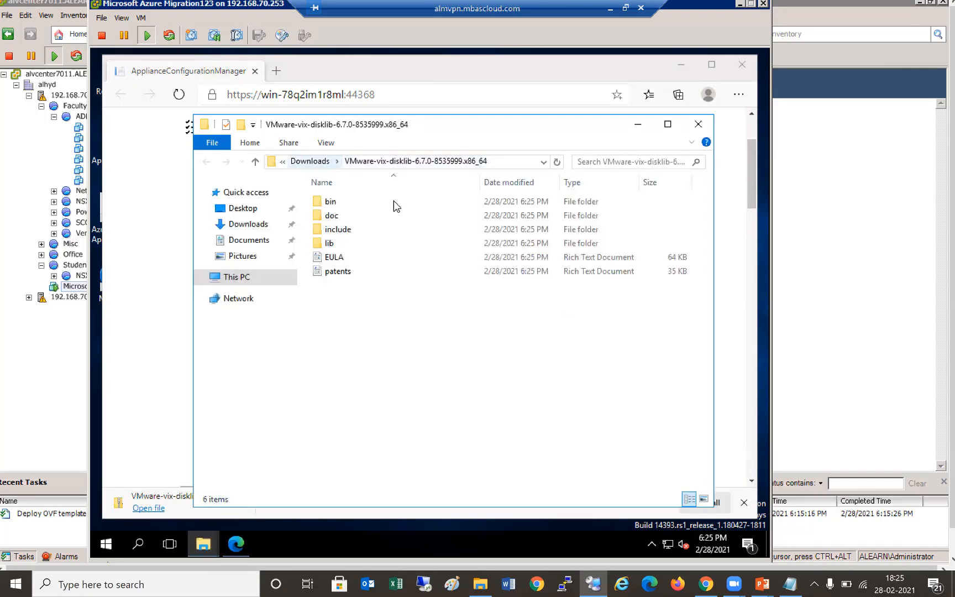
key(alt+Up)
click(390, 201)
right_click(390, 201)
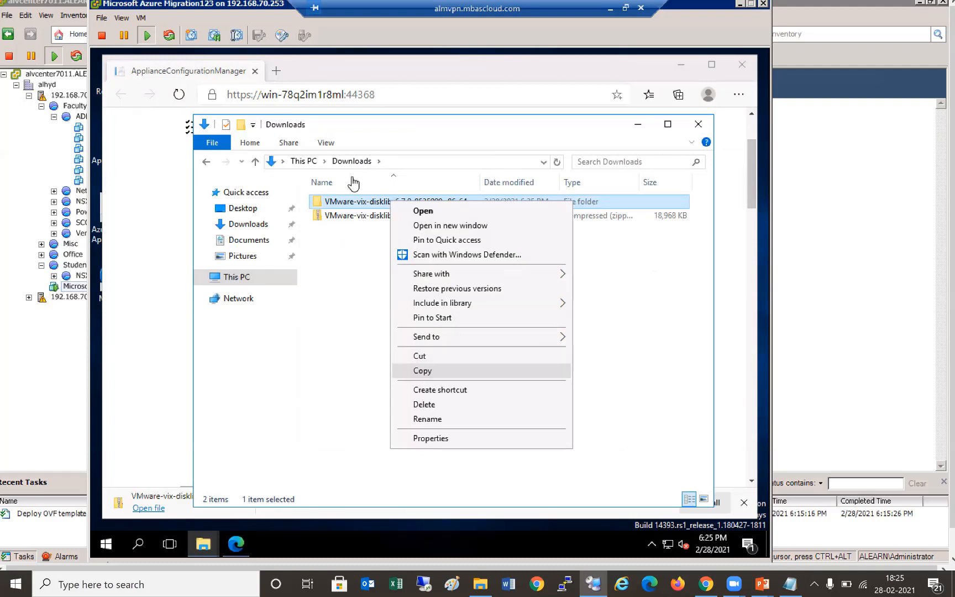
click(253, 285)
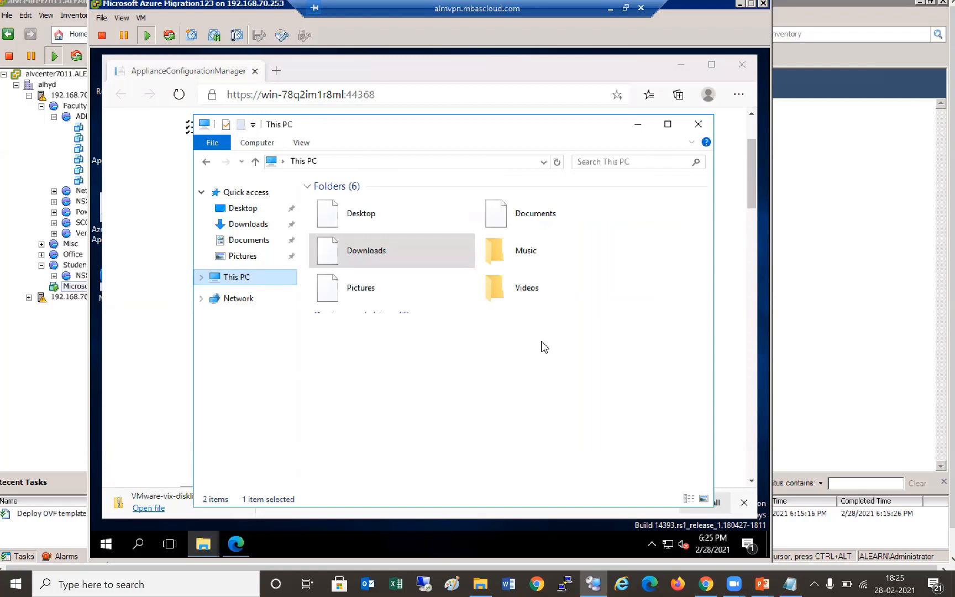
double_click(359, 248)
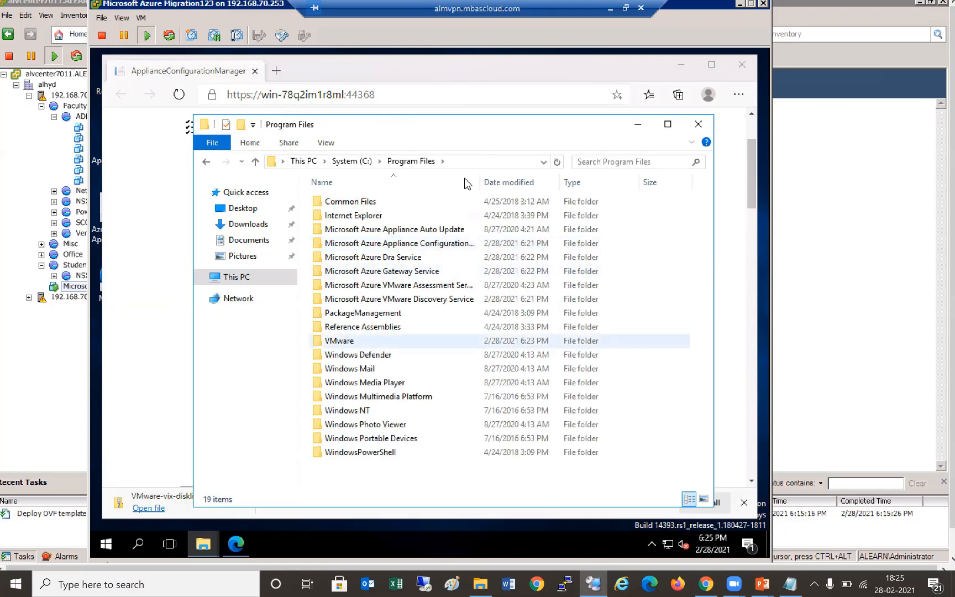
double_click(353, 340)
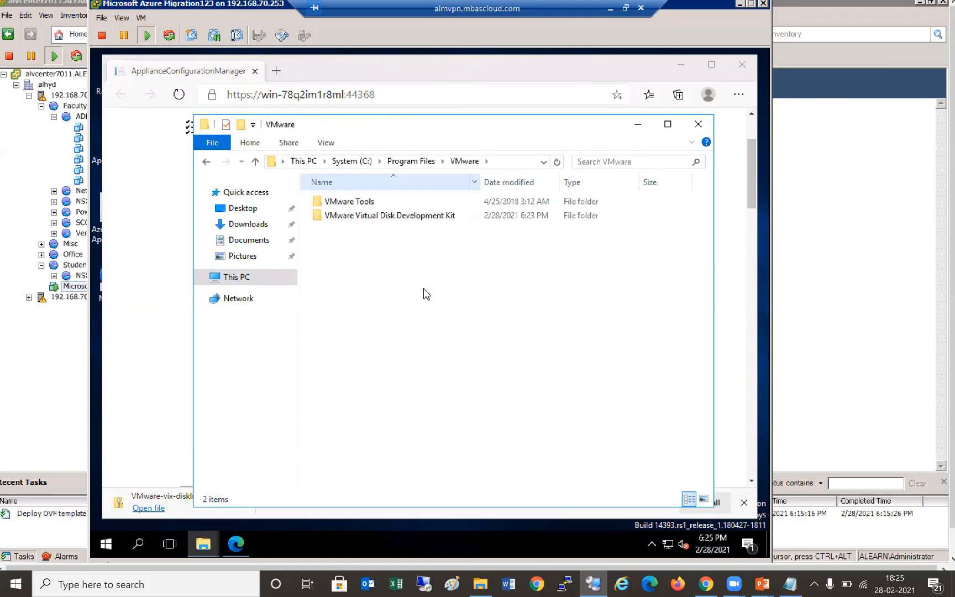
click(464, 385)
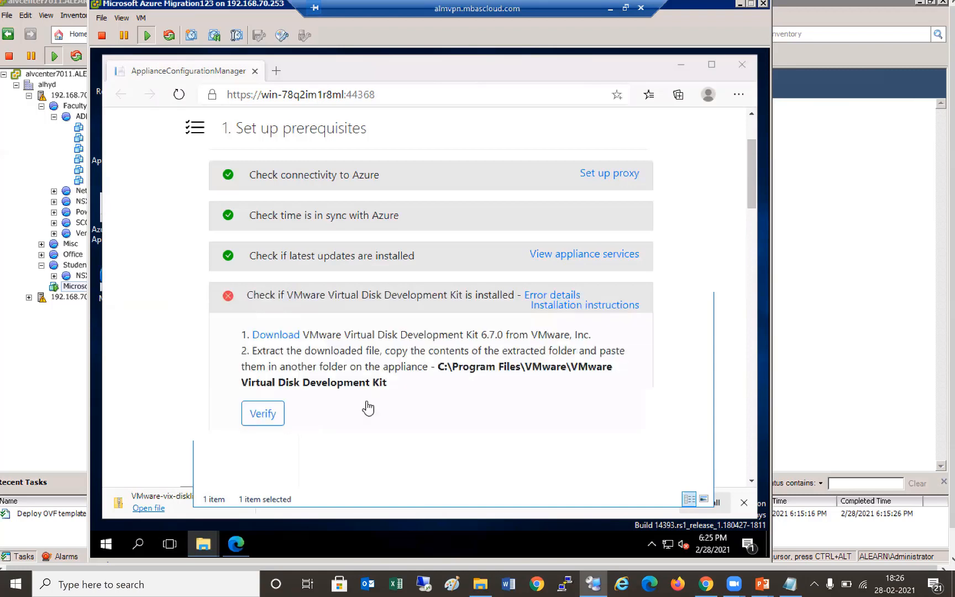
- Move the disklib contents up into the development kit folder and rerun the VDDK verification
click(273, 413)
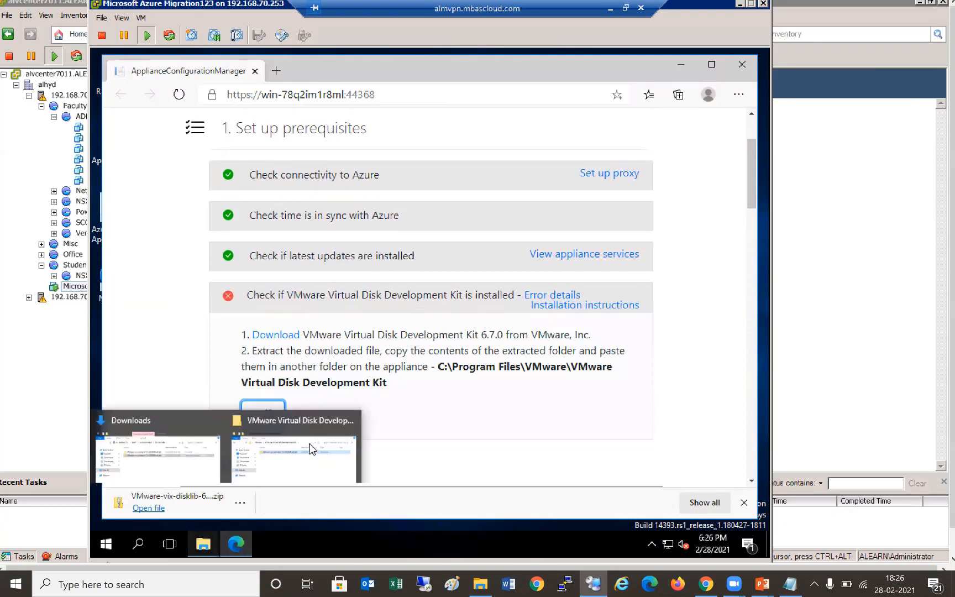
click(278, 498)
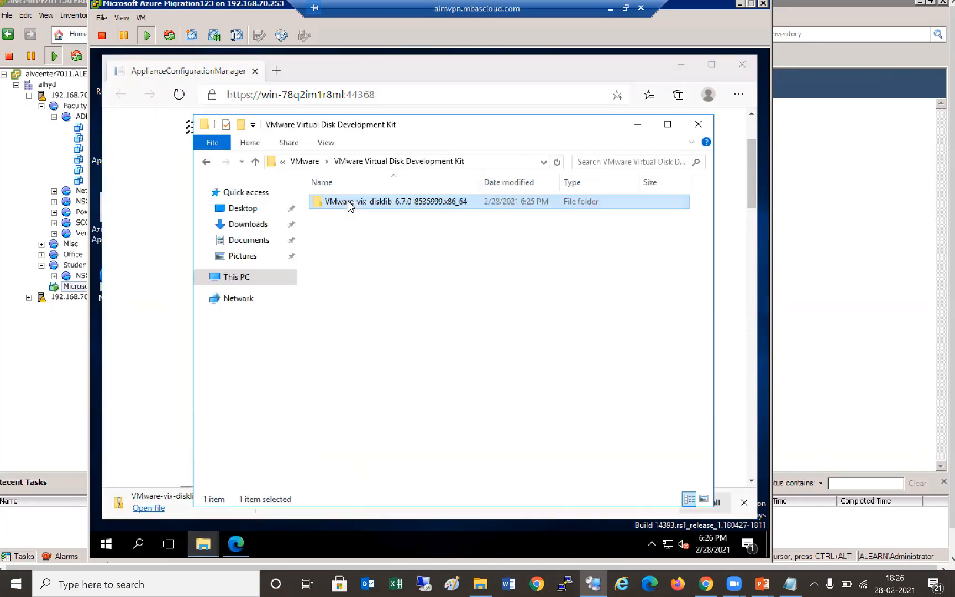
key(Return)
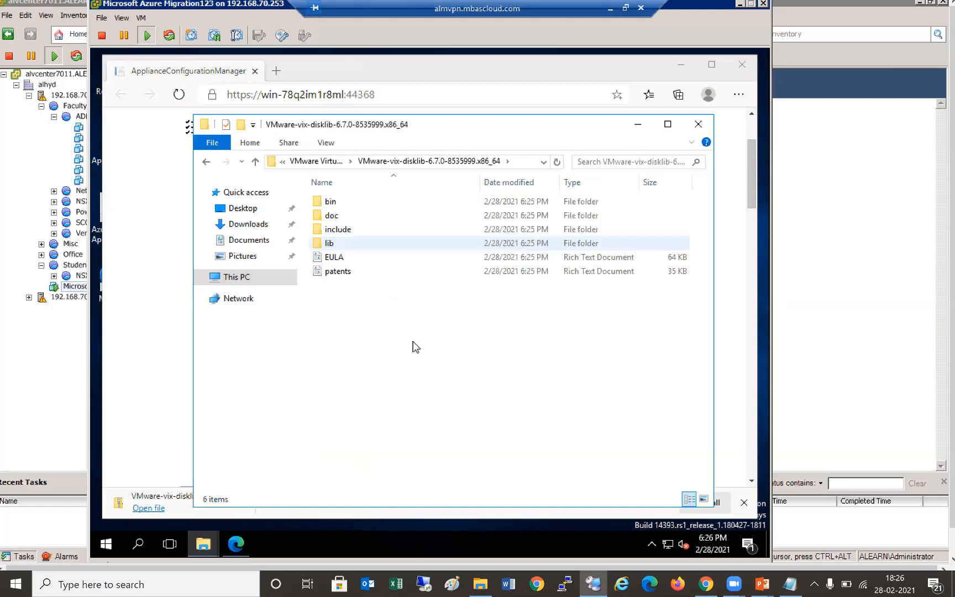
click(331, 162)
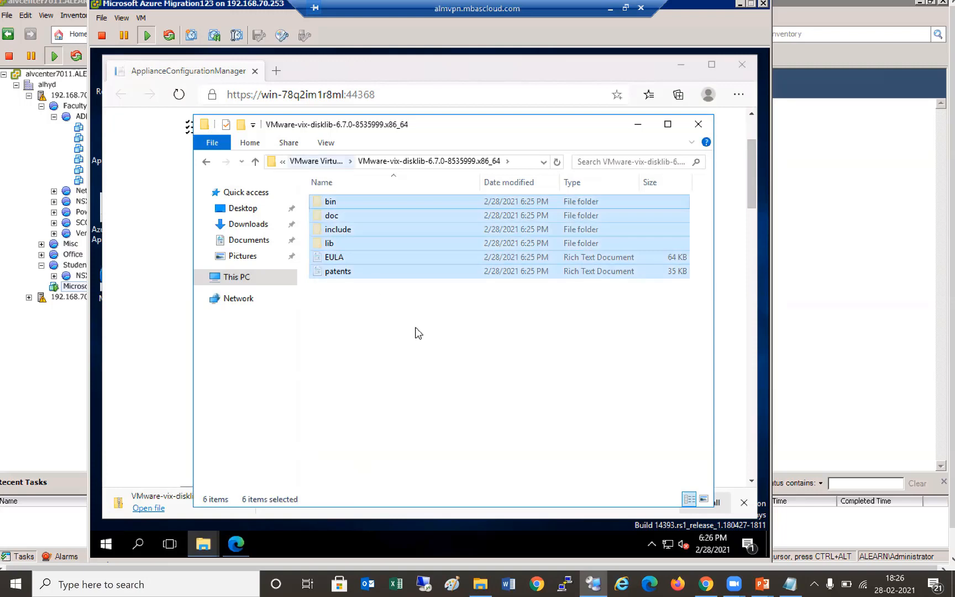
key(ctrl+v)
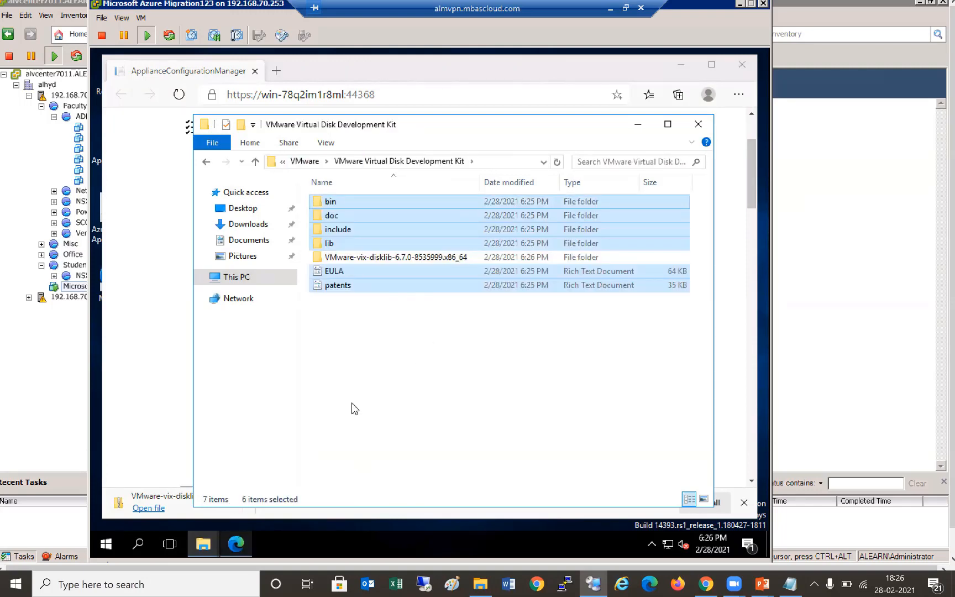
key(alt+Tab)
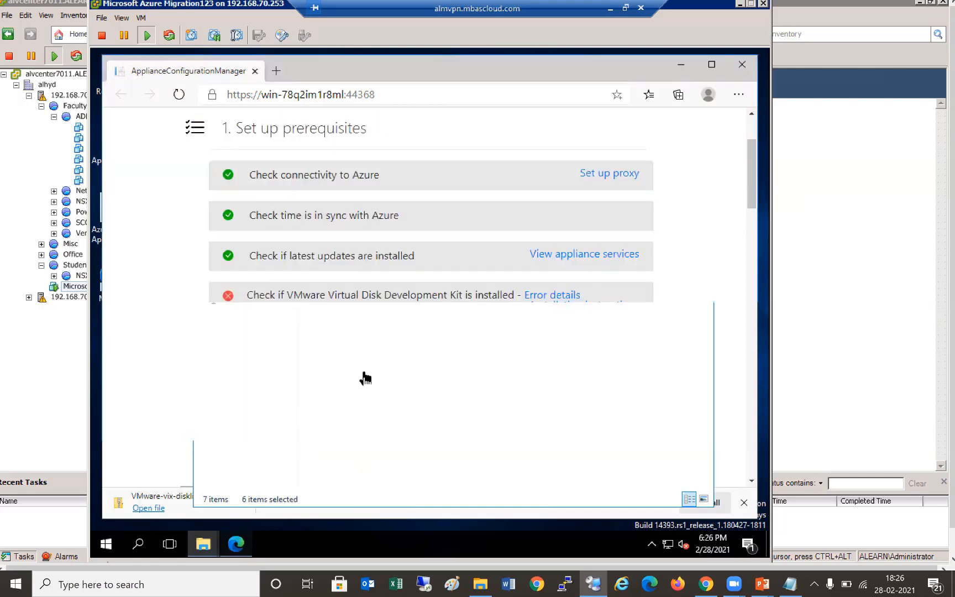
key(Return)
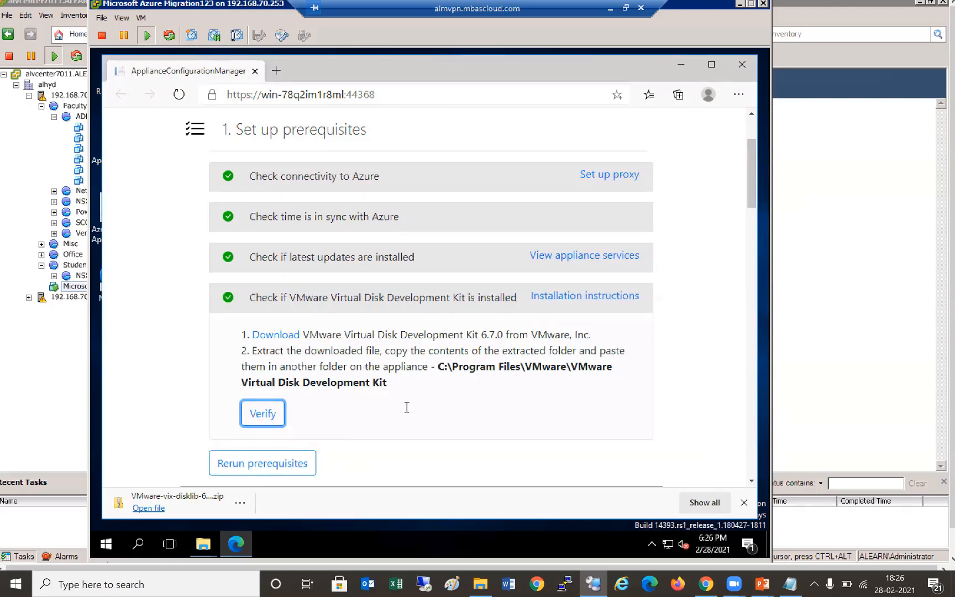
- Try the Register with Azure Migrate login with an empty project key, then minimize the console windows
scroll(407, 408, down, 3)
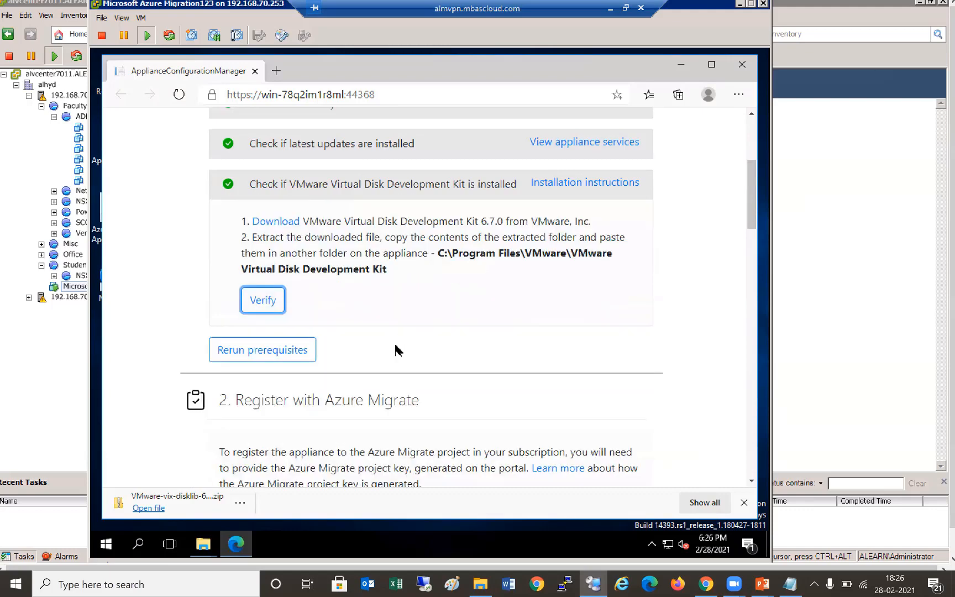
scroll(394, 348, down, 1)
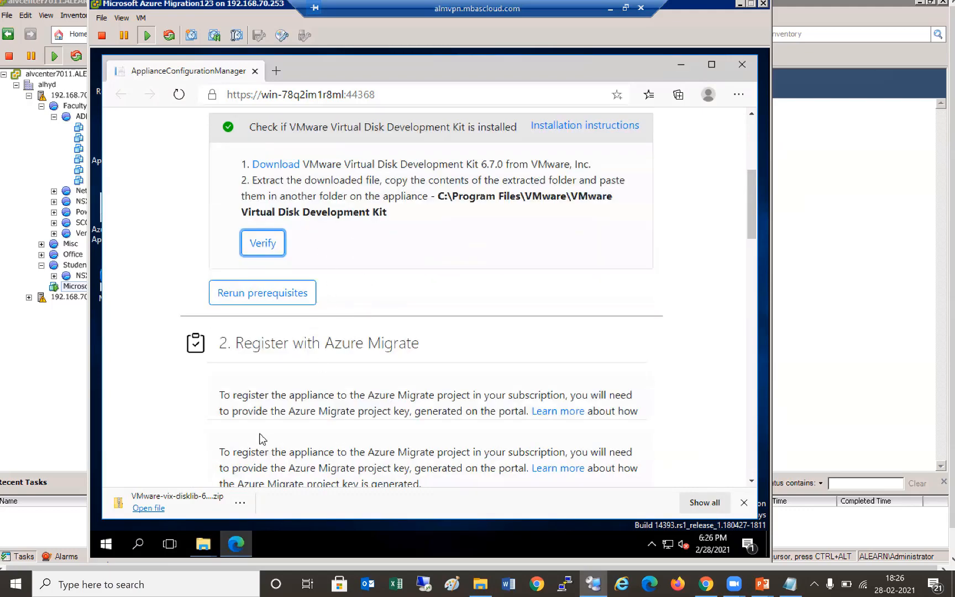
scroll(261, 423, down, 2)
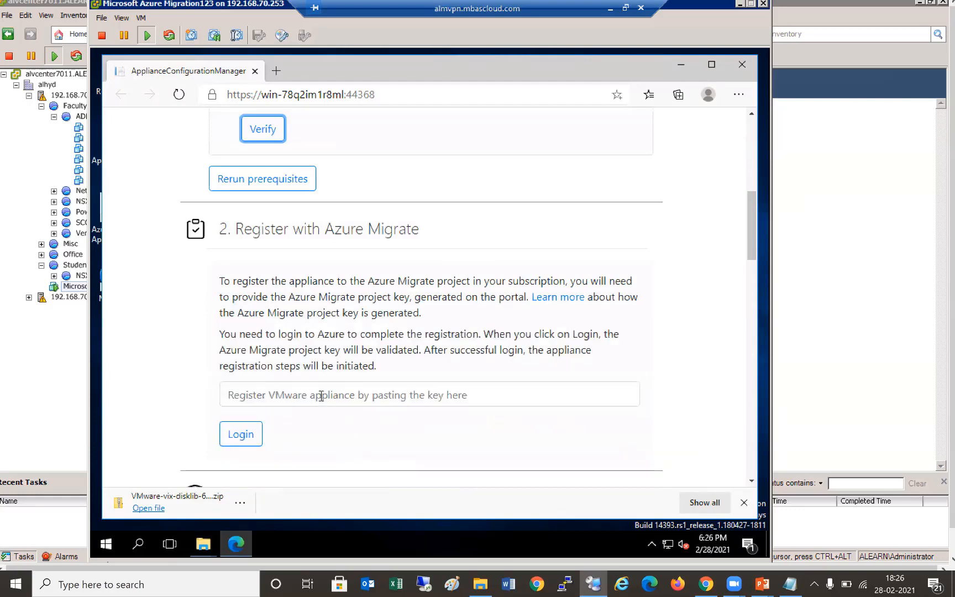
click(269, 396)
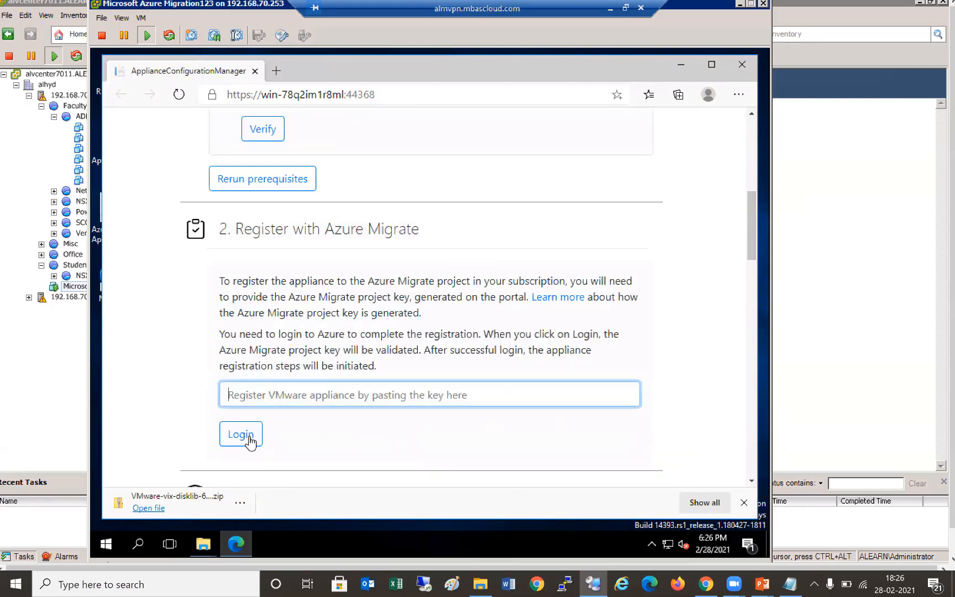
click(247, 437)
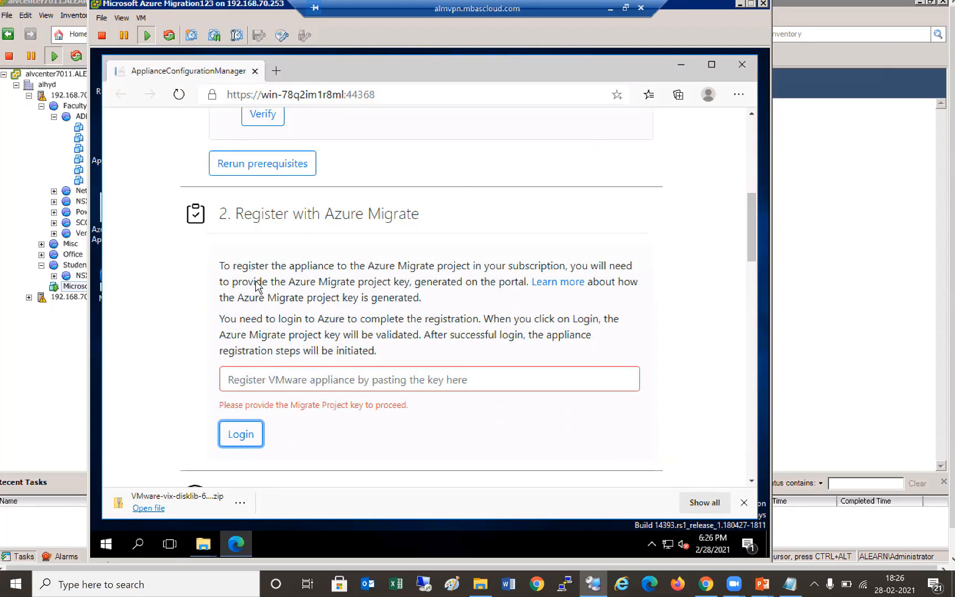
click(919, 6)
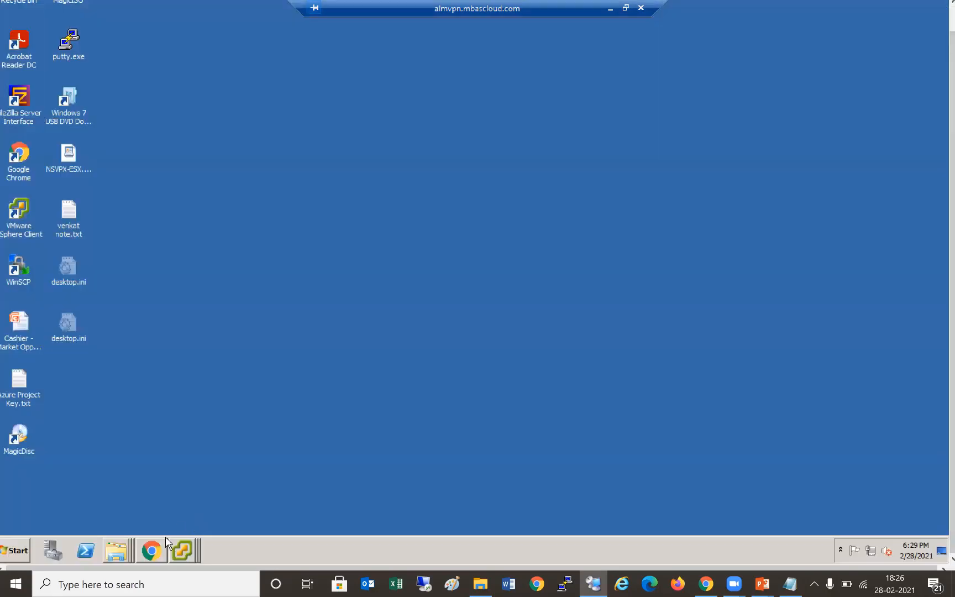
- Open Azure Project Key.txt in Notepad and select all of its key text
click(152, 550)
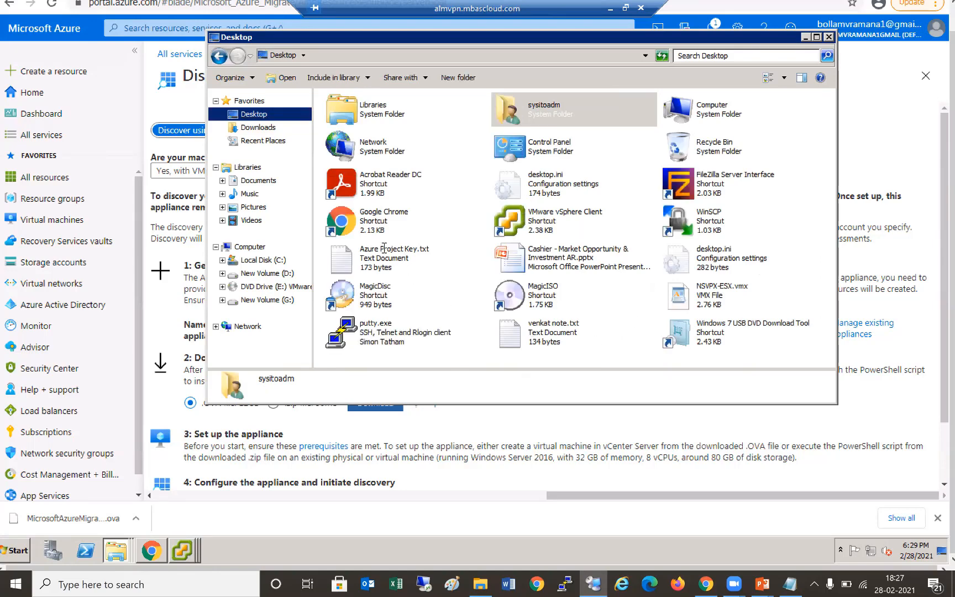
double_click(384, 248)
key(ctrl+a)
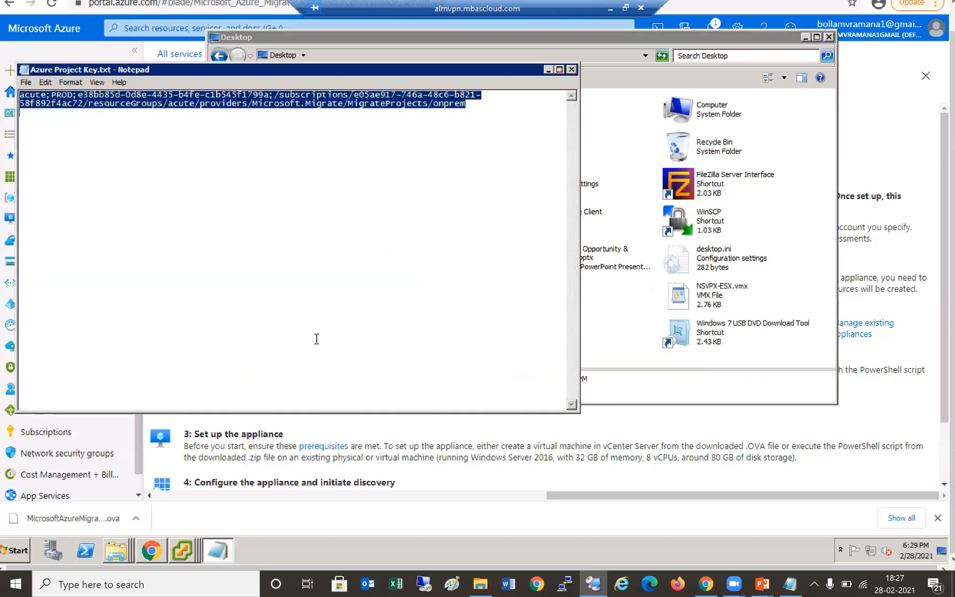
- Close the extra VM consoles and reopen the Migration123 console, viewing its Summary
click(189, 548)
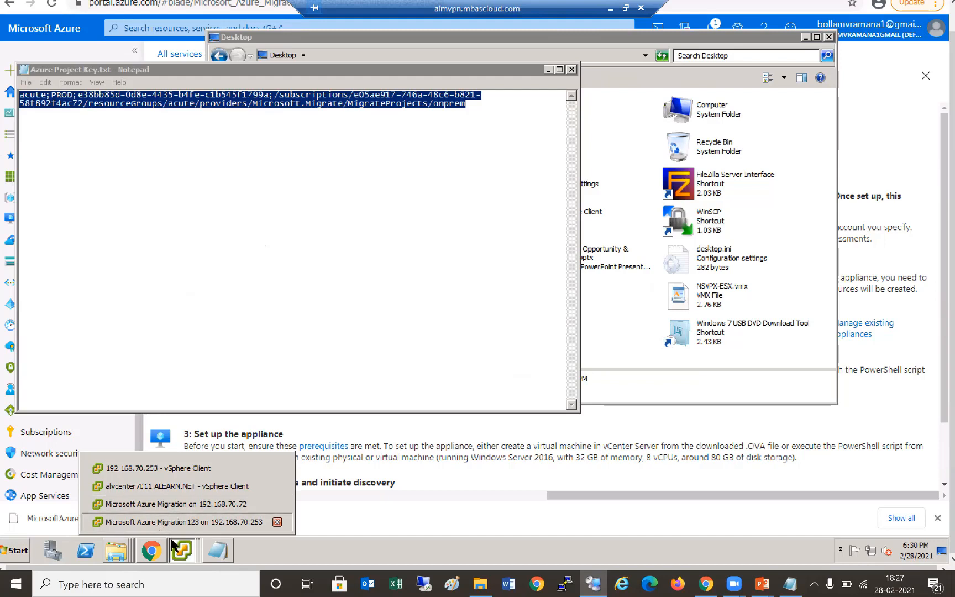
click(277, 523)
click(277, 523)
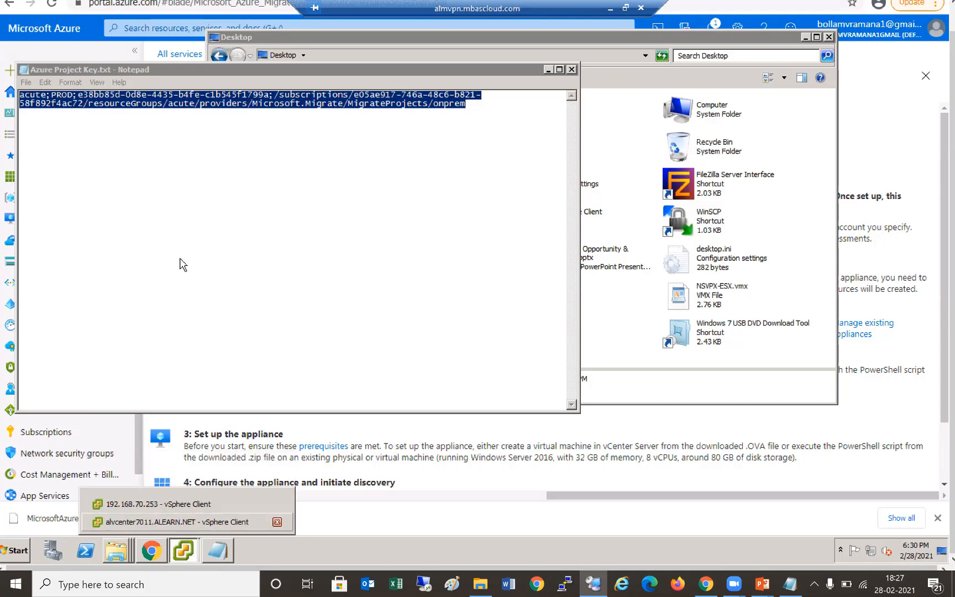
right_click(145, 263)
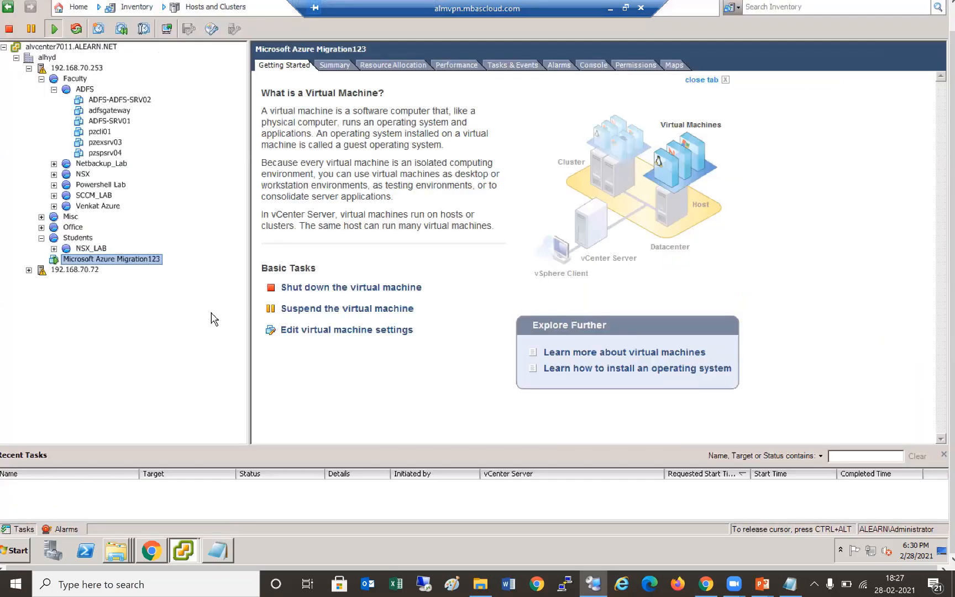
click(211, 314)
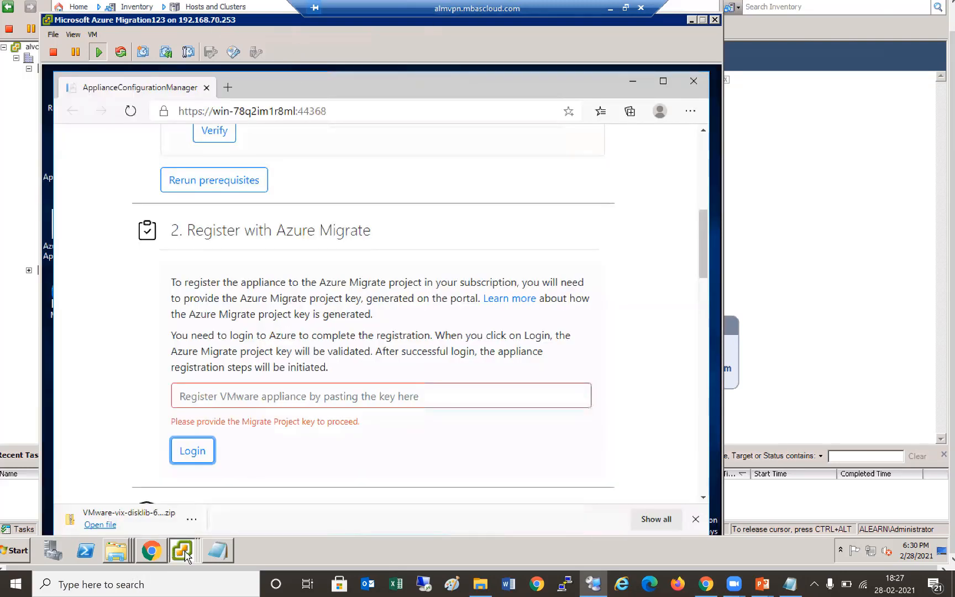
click(335, 65)
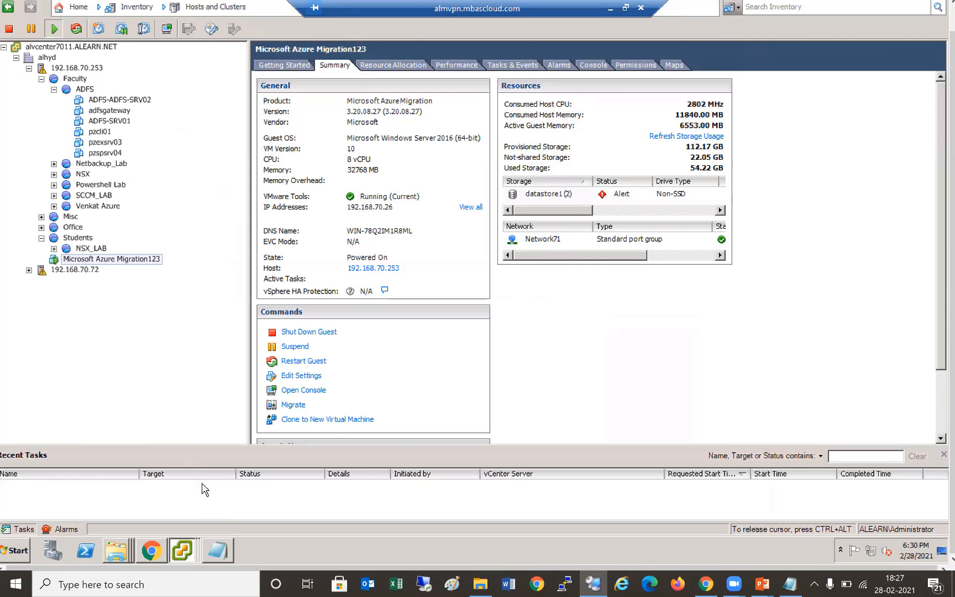
- Try opening the appliance share \192.168.70.26\c$ from the host's Run prompt
key(super)
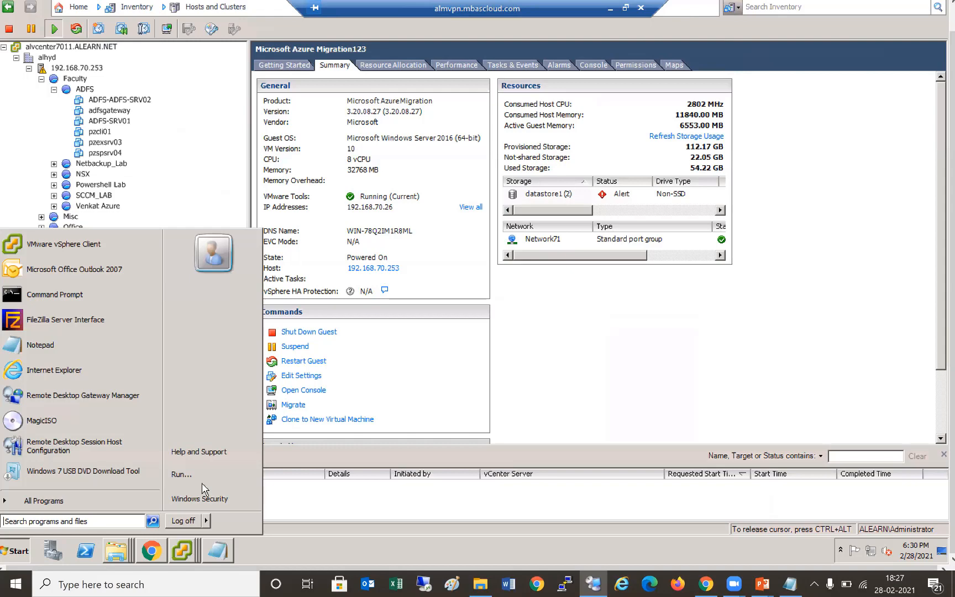
key(super+r)
text(\192.168.70.26\c$)
key(Return)
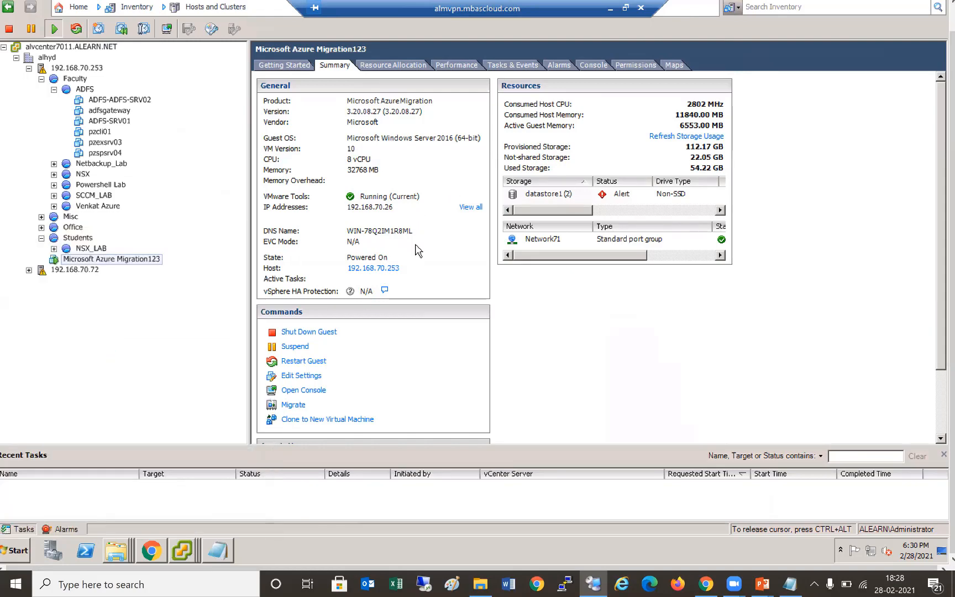
- Bring the Migration123 console back from the taskbar and drag it to the top-left
click(188, 546)
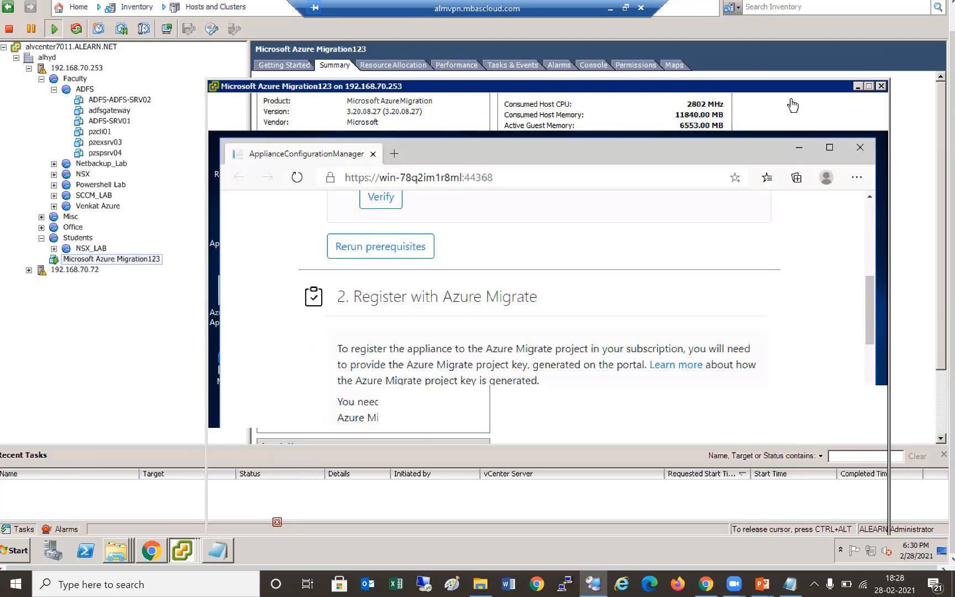
drag(427, 90, 378, 39)
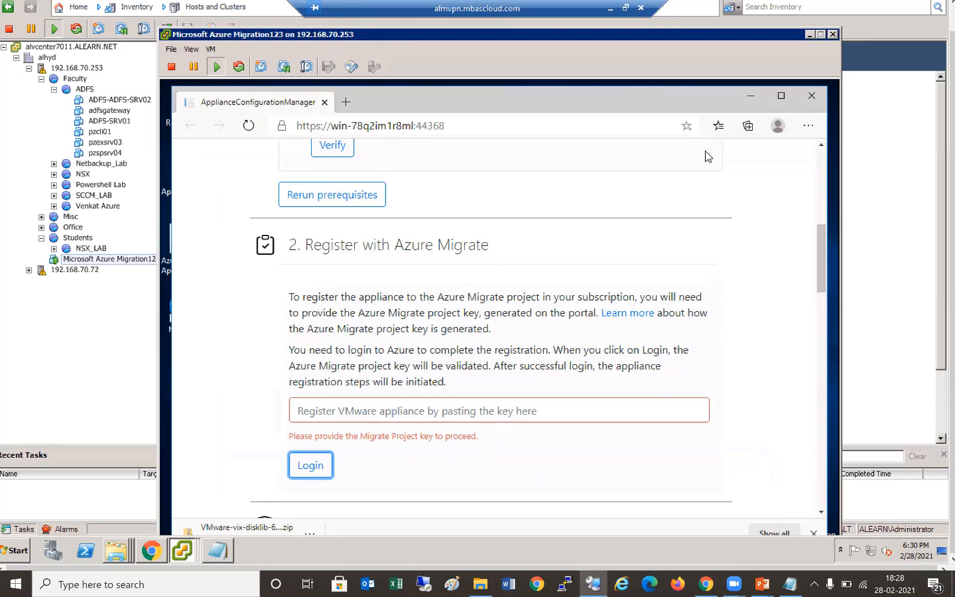
drag(704, 38, 661, 1)
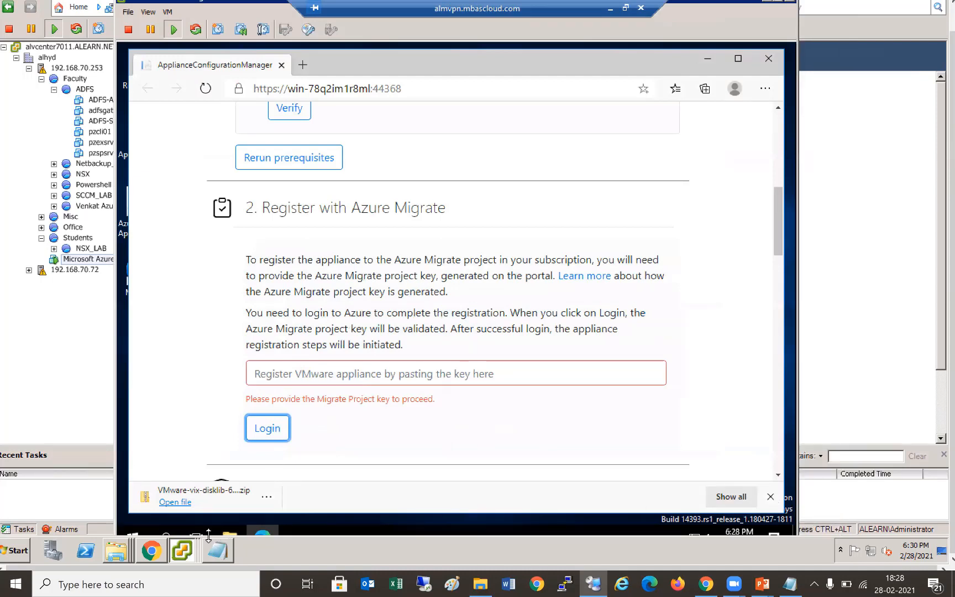
- Turn off Windows Firewall for private and public networks via Server Manager's Local Server settings
click(132, 531)
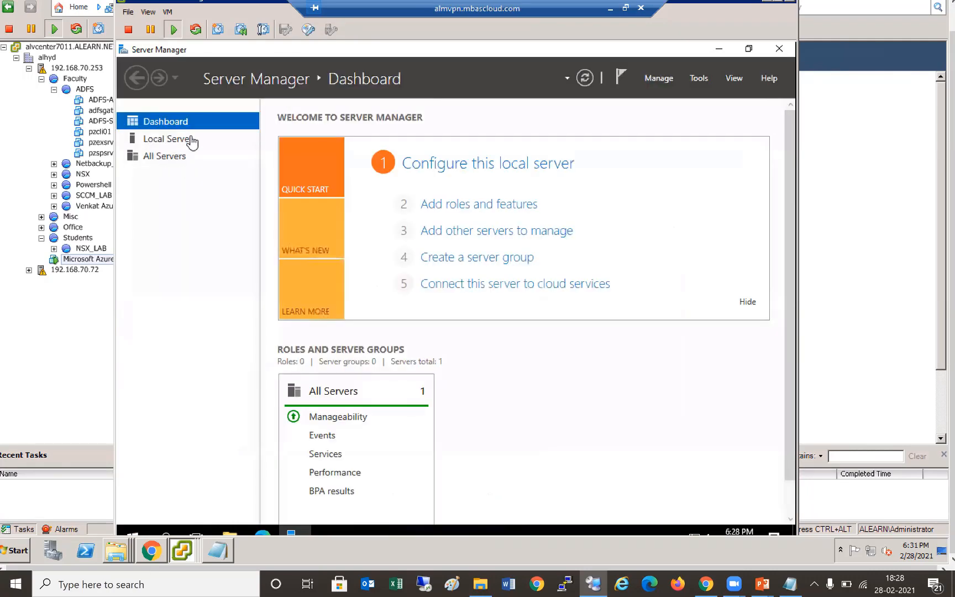
click(200, 143)
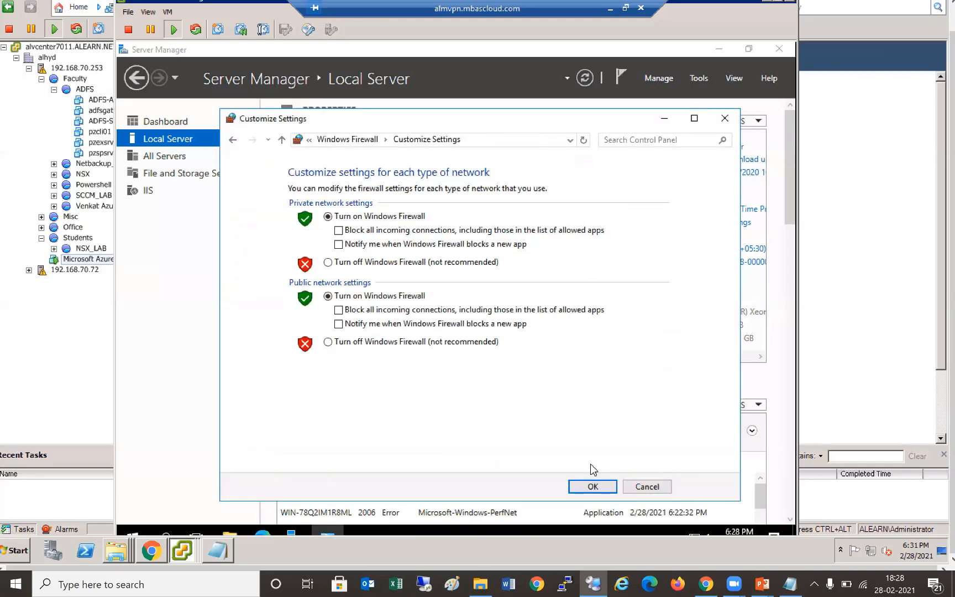
click(593, 487)
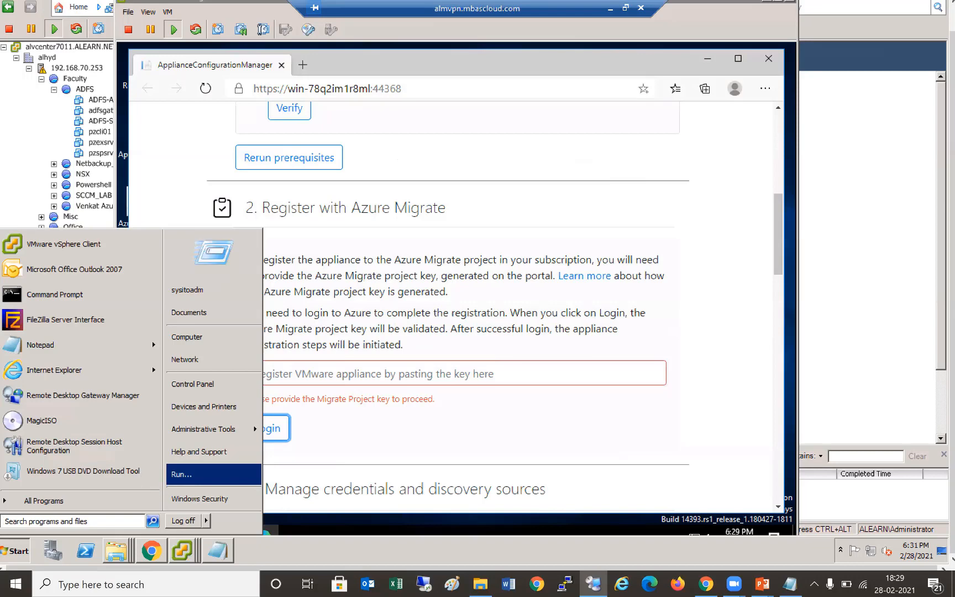
key(Return)
text(\192.168.70.26)
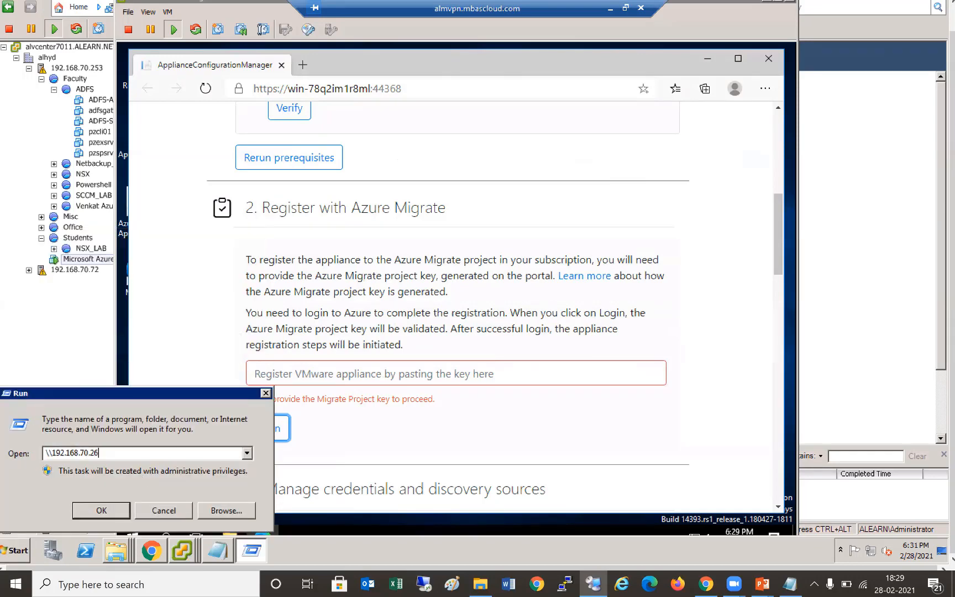
text(\c$)
key(Return)
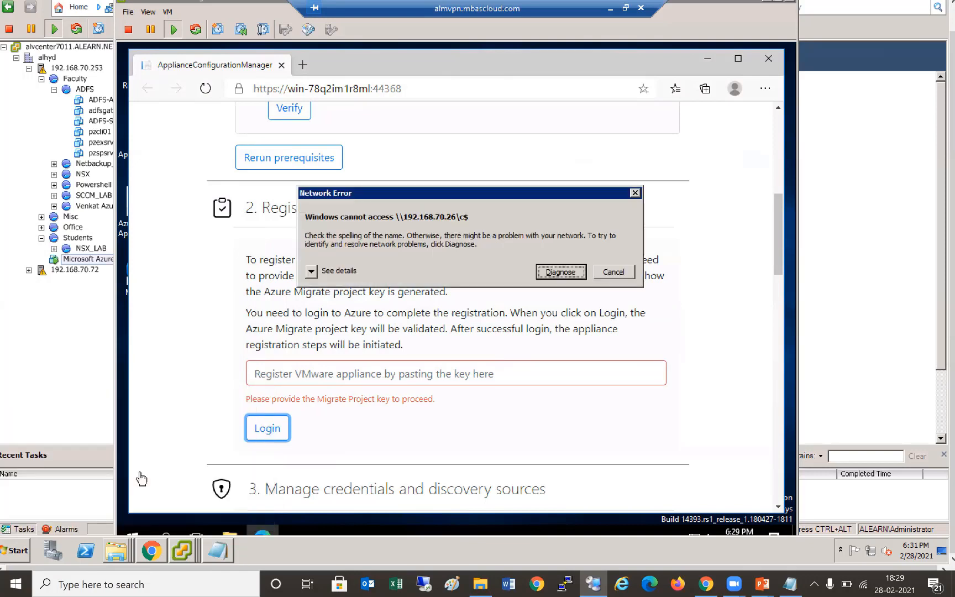
click(613, 272)
click(110, 517)
click(613, 272)
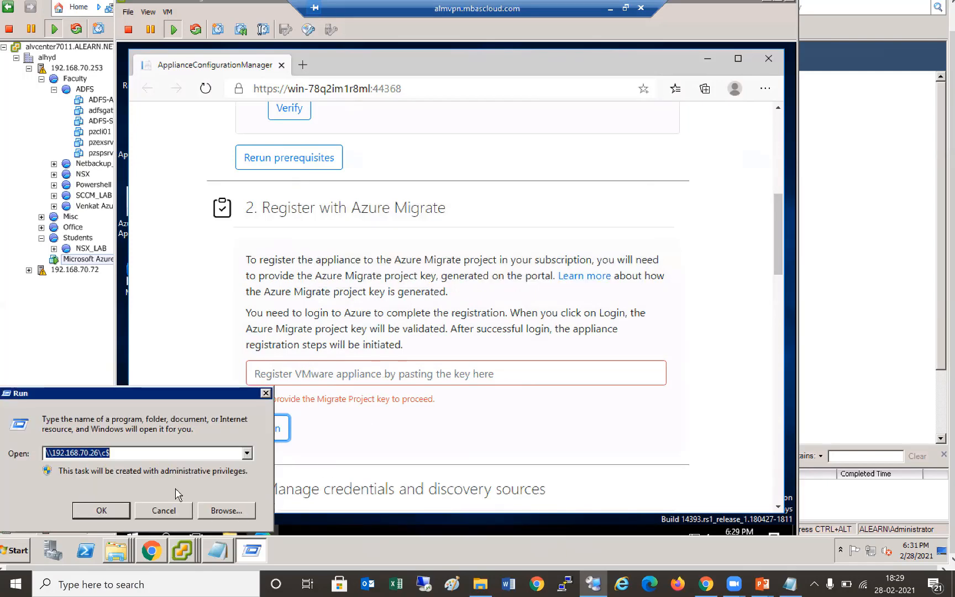
click(148, 452)
key(BackSpace)
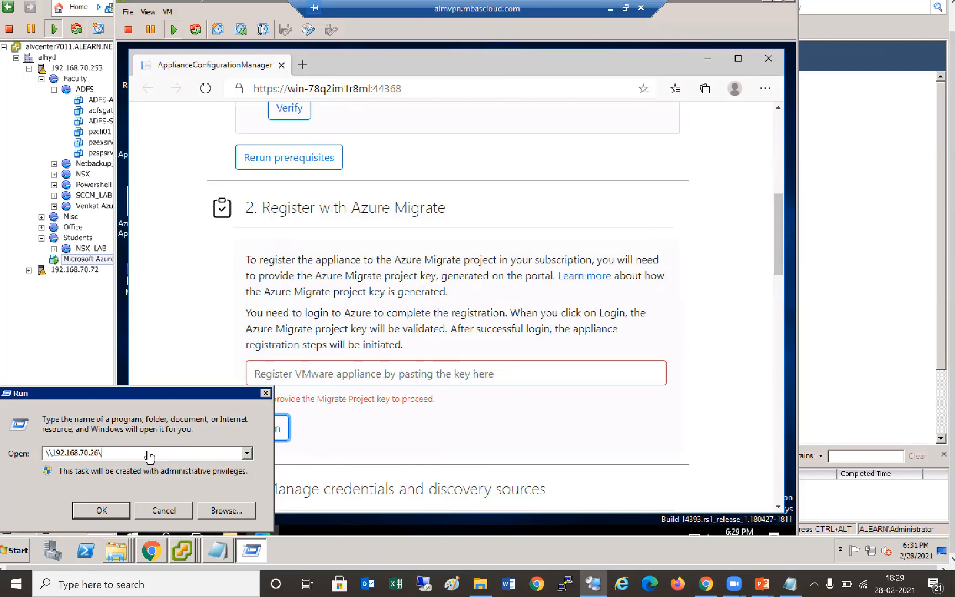
key(Return)
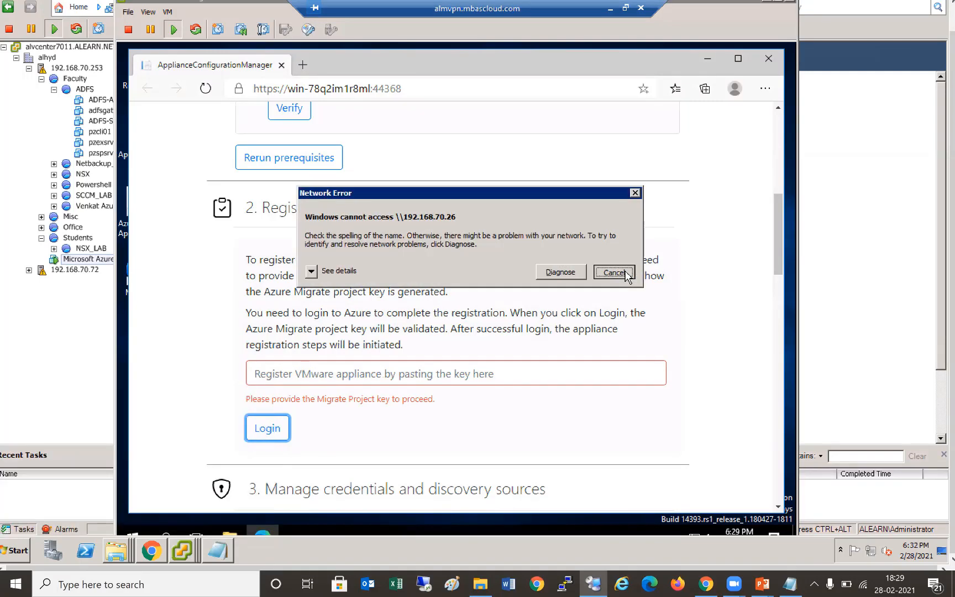
click(626, 274)
click(166, 513)
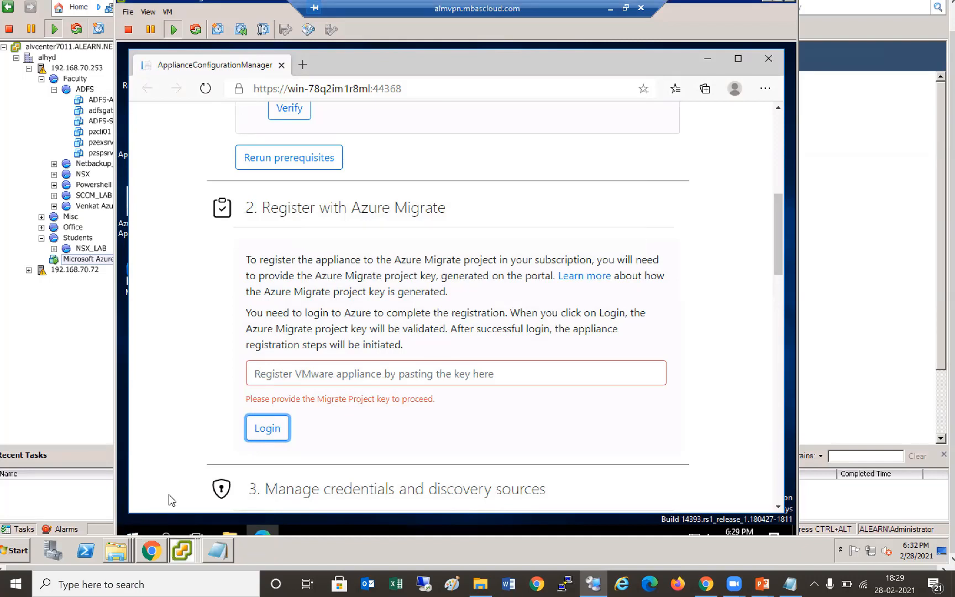
- Open \192.168.70.254 from the Run prompt and restore the remote session to a window
click(134, 536)
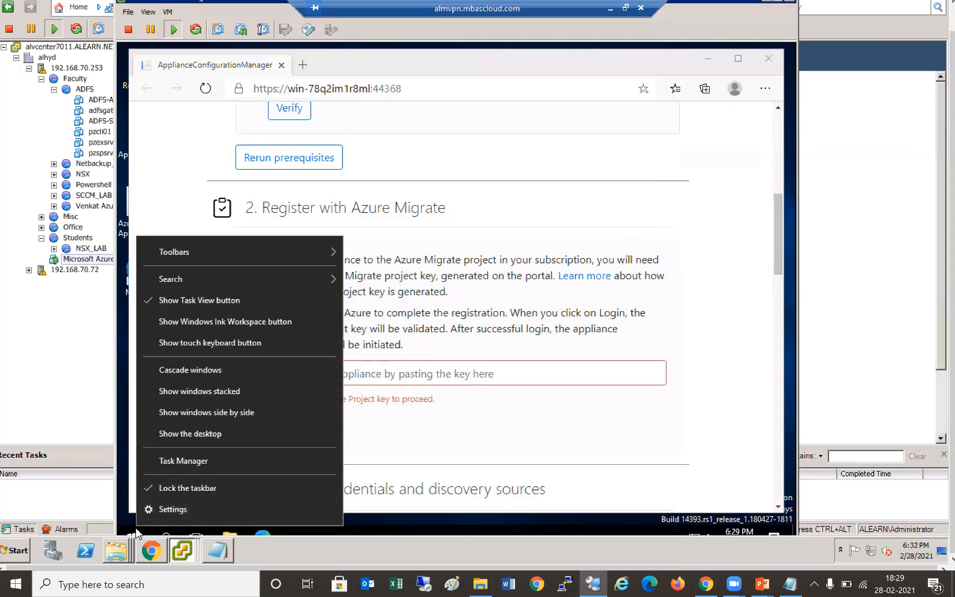
click(136, 533)
right_click(135, 527)
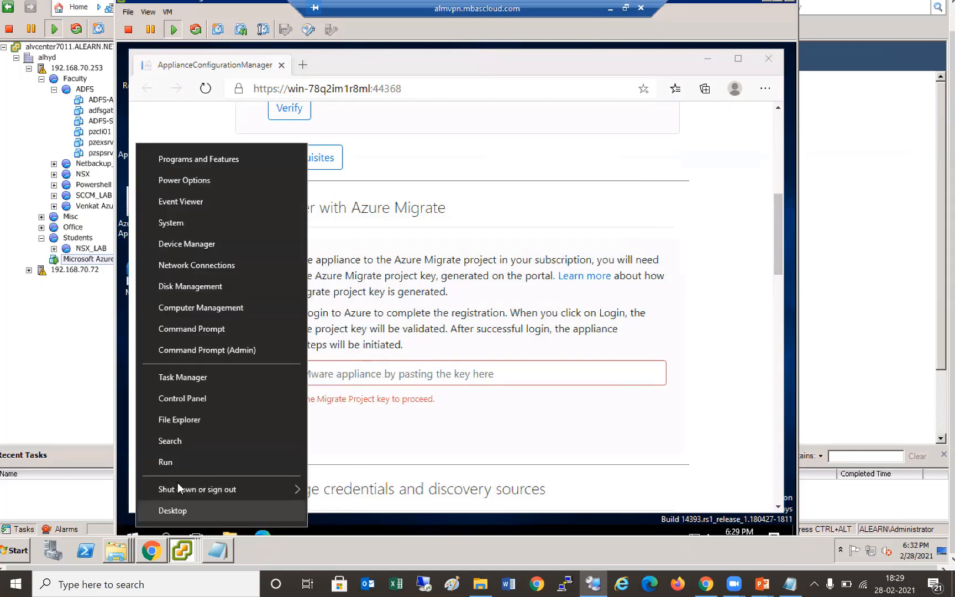
click(165, 462)
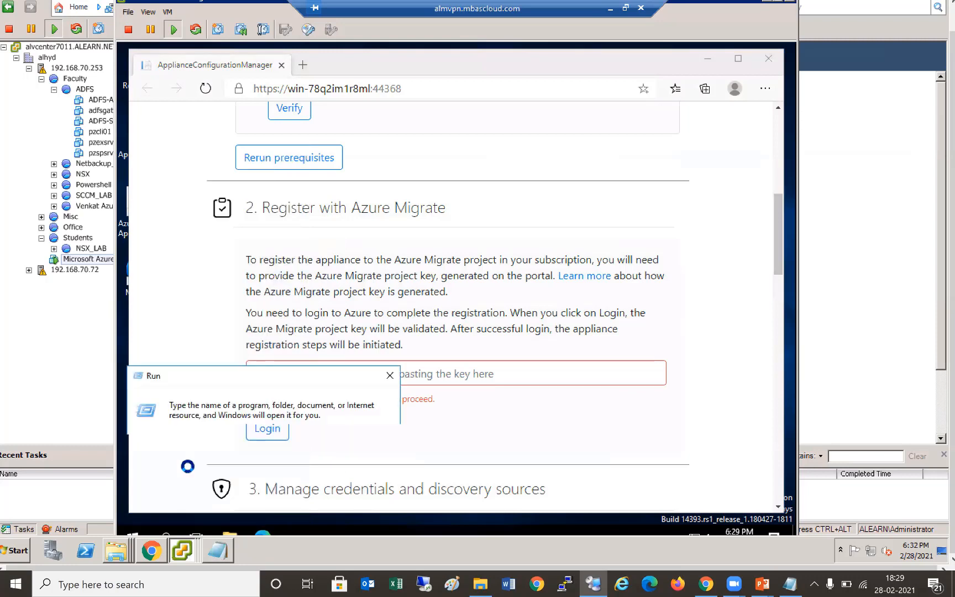
text(\192.1)
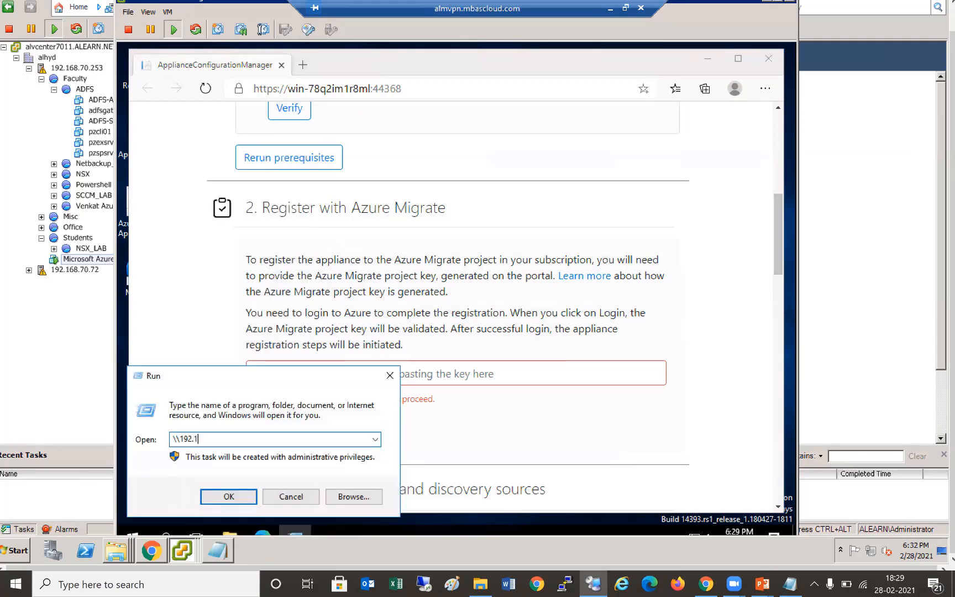
text(68.70.254)
key(Return)
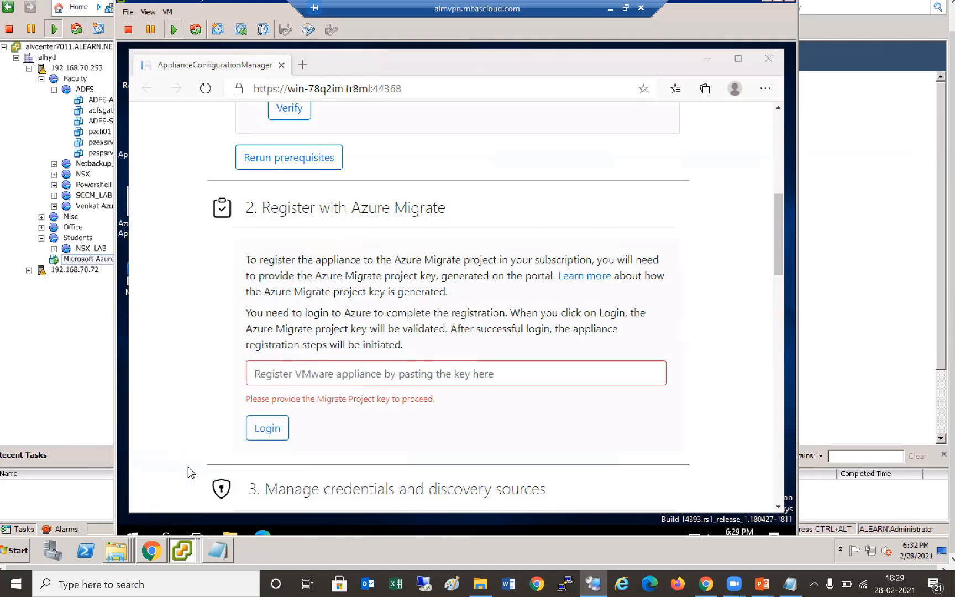
click(623, 7)
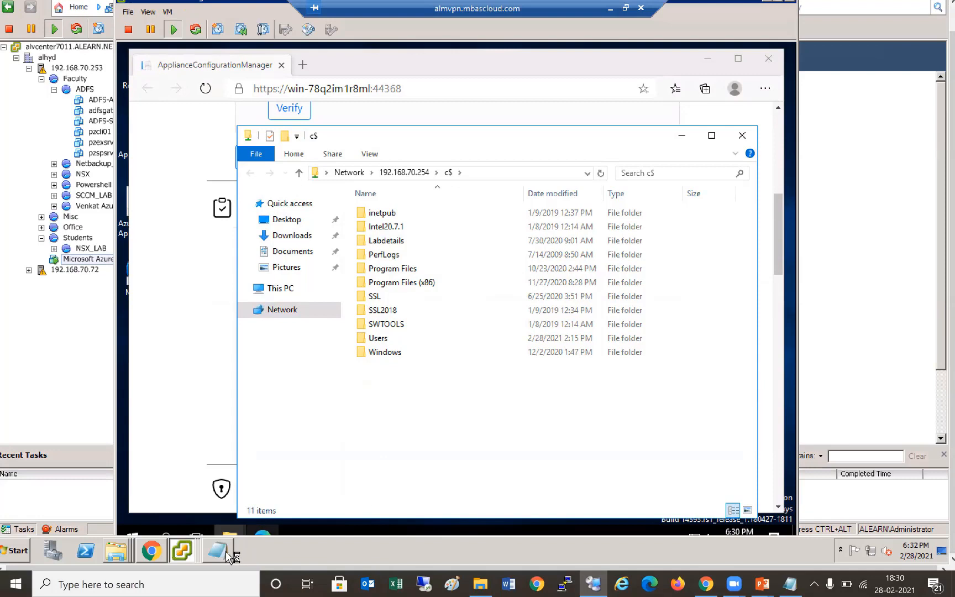
- Close the project key notes and copy Azure Project Key.txt from the Desktop folder
mouse_move(223, 555)
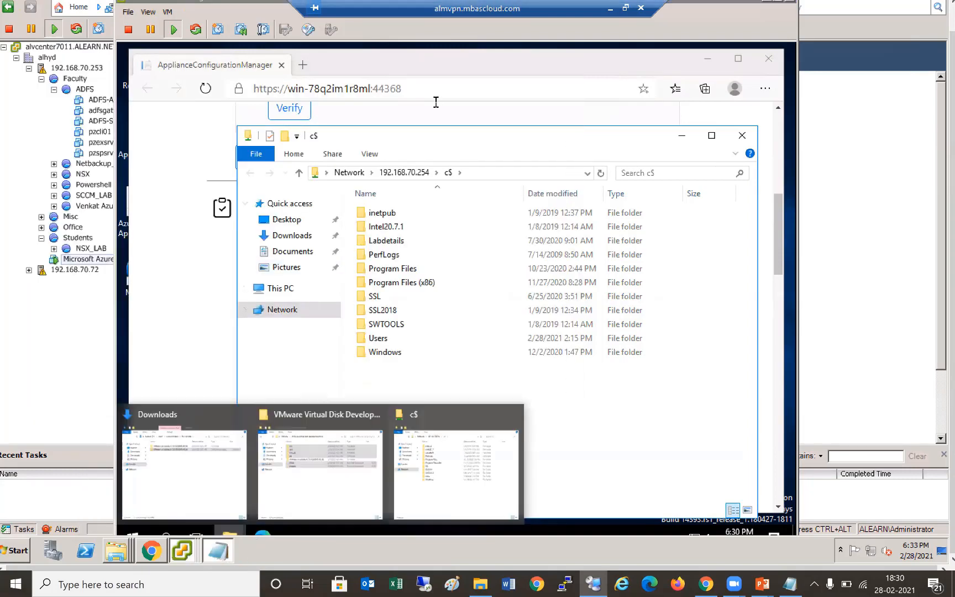
click(216, 552)
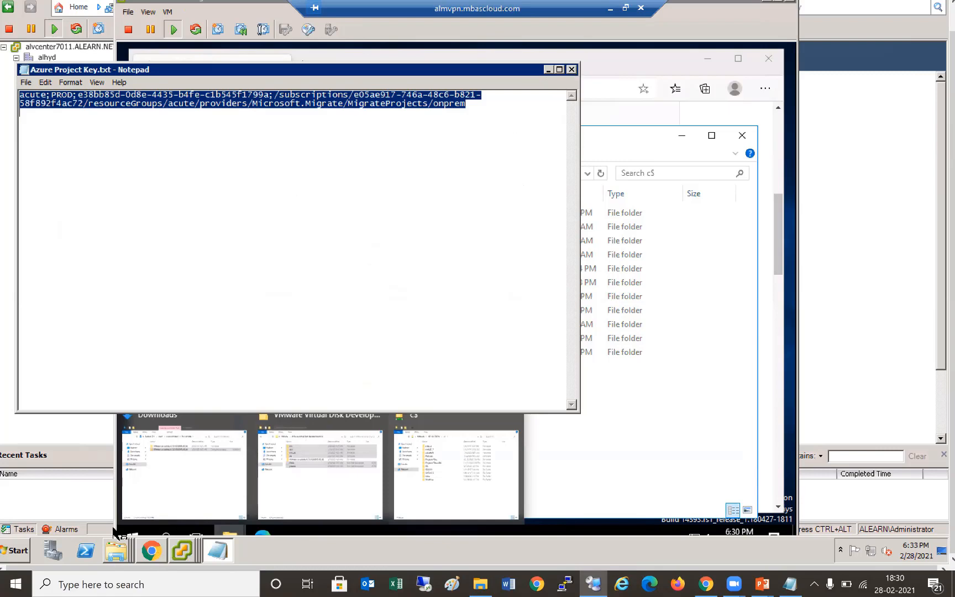
key(alt+F4)
right_click(118, 553)
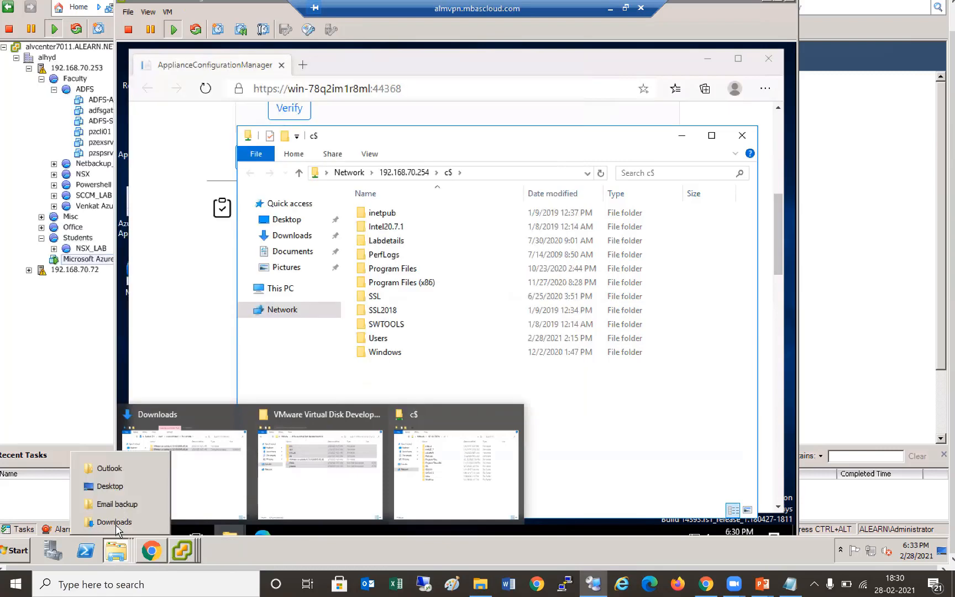
click(117, 486)
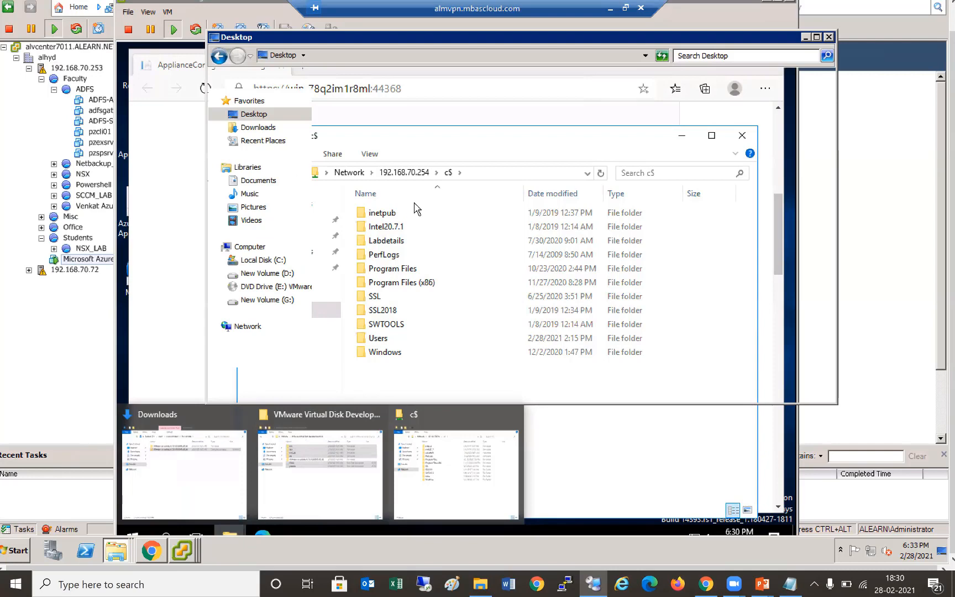
click(420, 257)
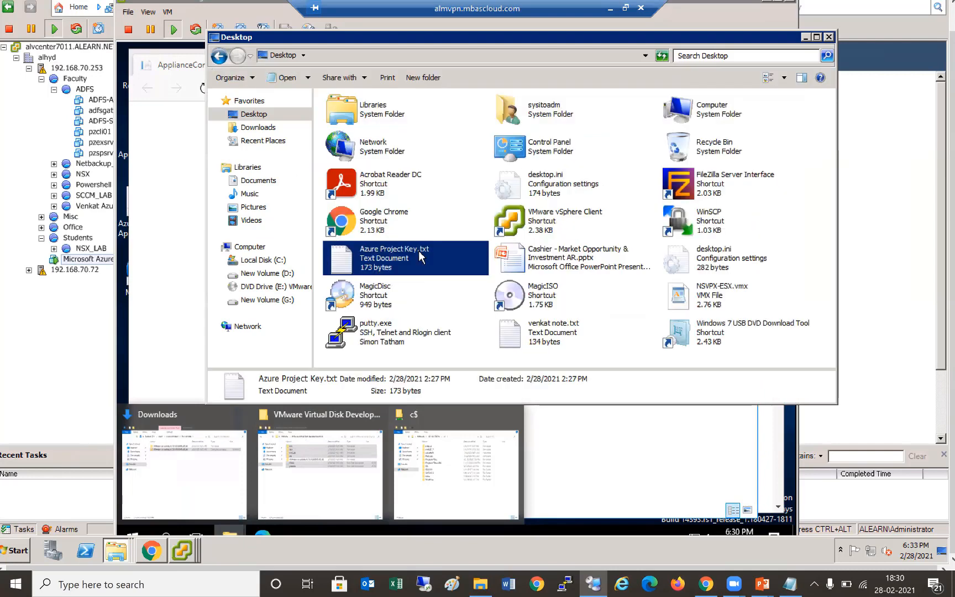
right_click(420, 257)
click(442, 440)
- Turn on Hidden items in the c$ share window so folders like ProgramData appear
click(279, 263)
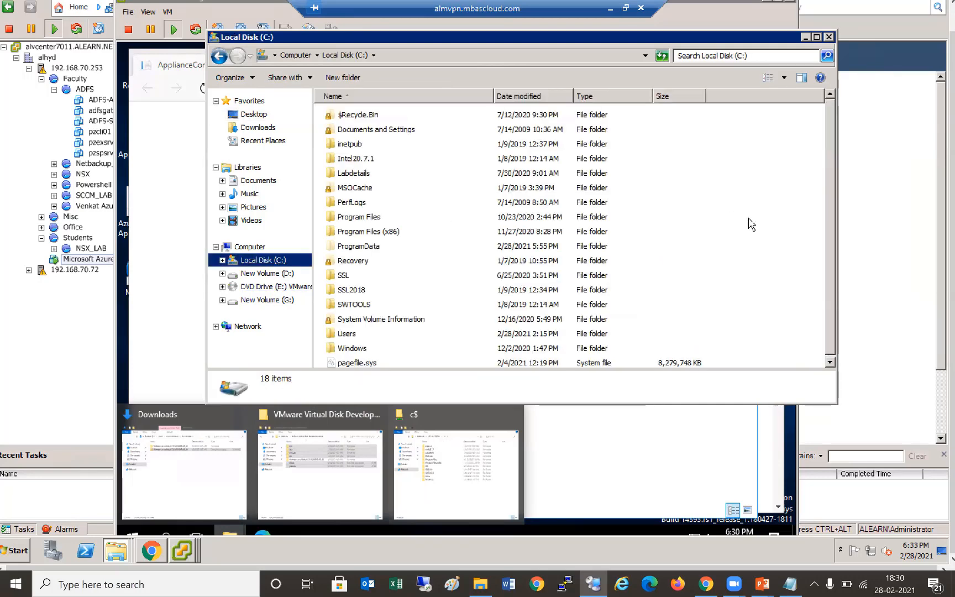
right_click(748, 218)
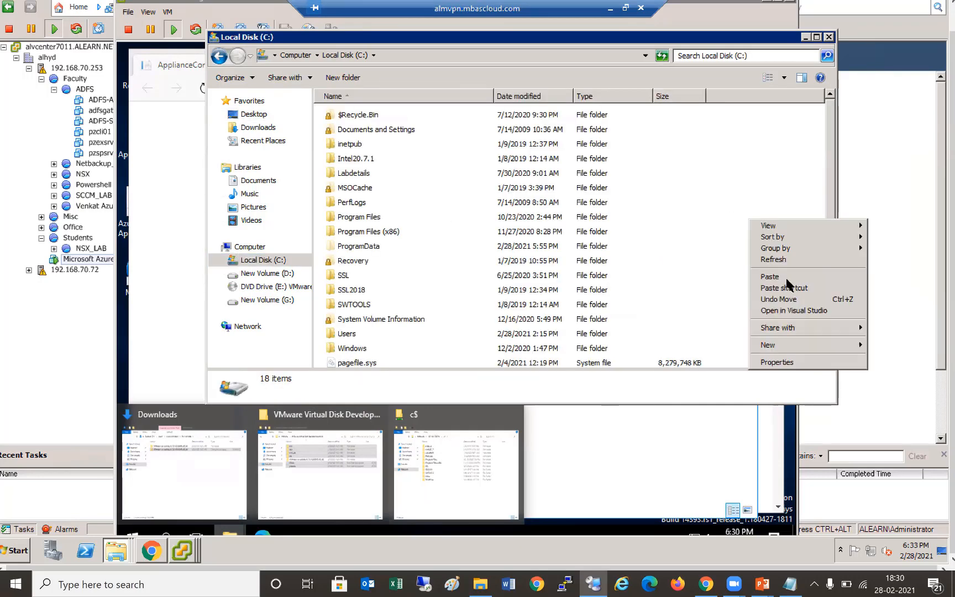
click(630, 472)
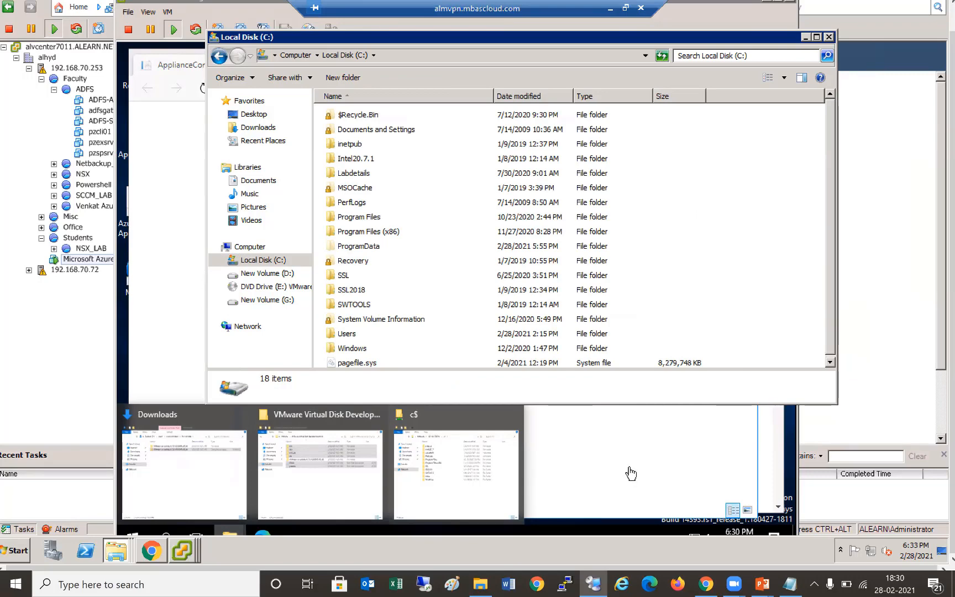
click(453, 458)
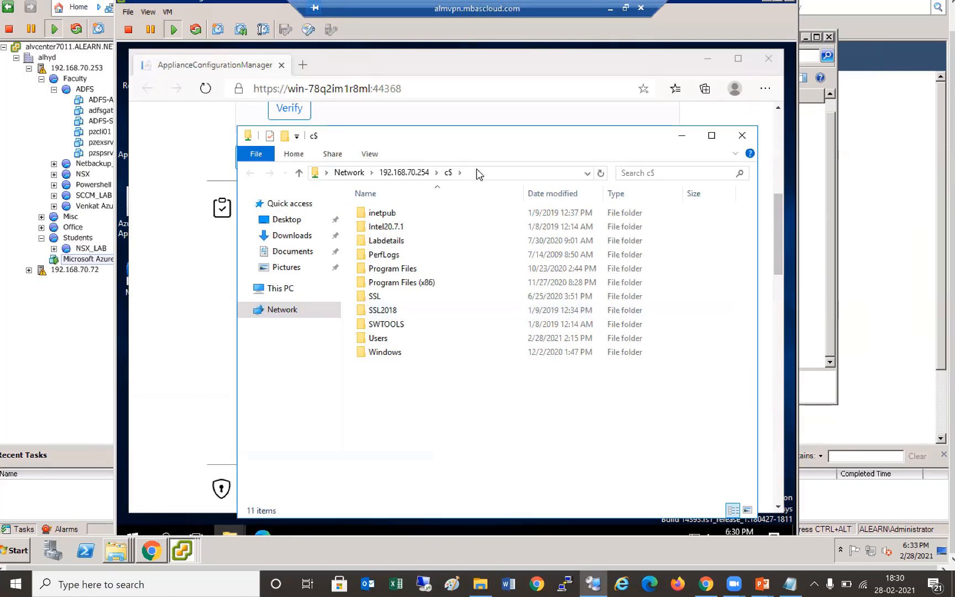
click(369, 155)
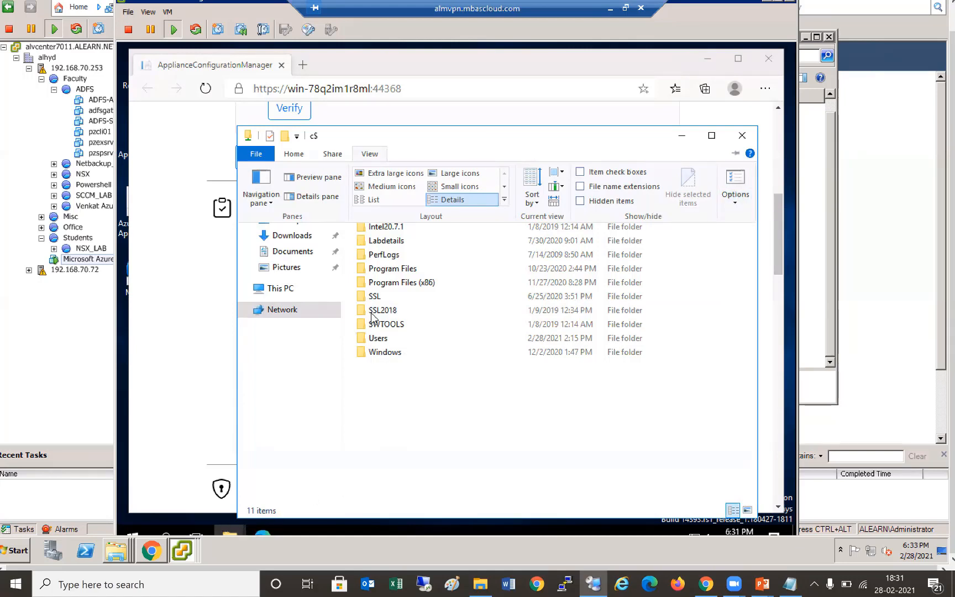
click(596, 201)
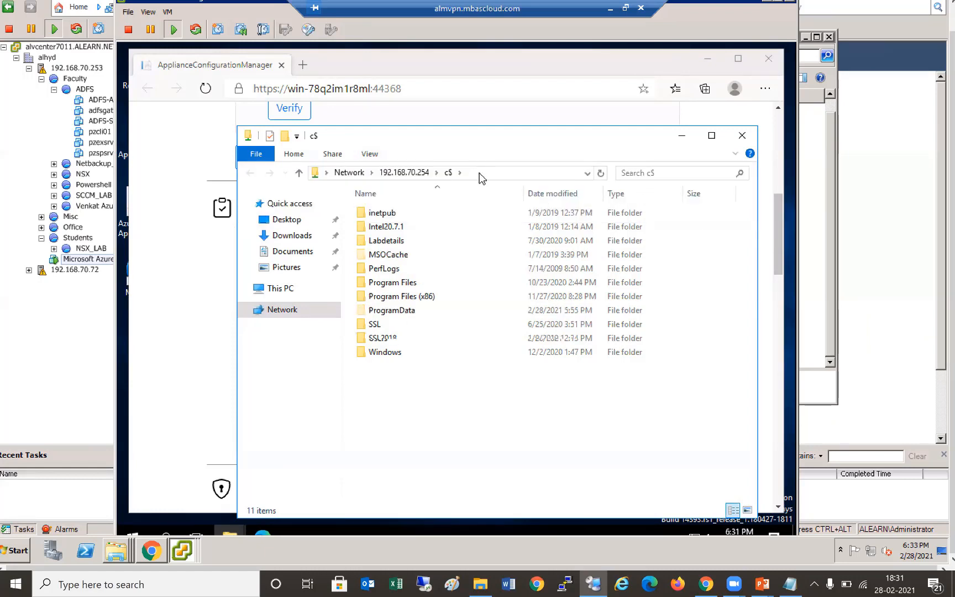
- Open Azure Project Key in Notepad, copy the whole key, and minimize Notepad
double_click(415, 395)
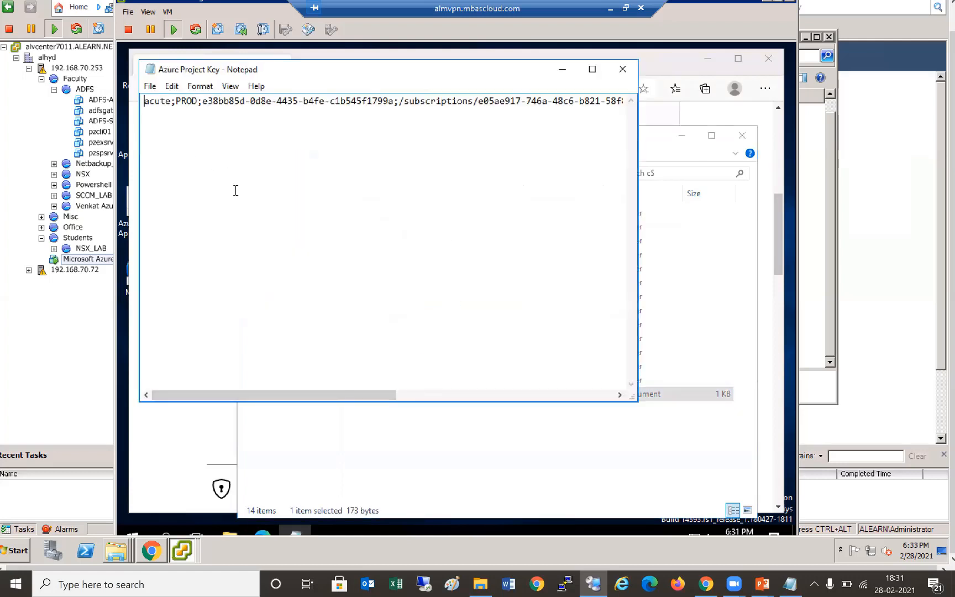
key(ctrl+a)
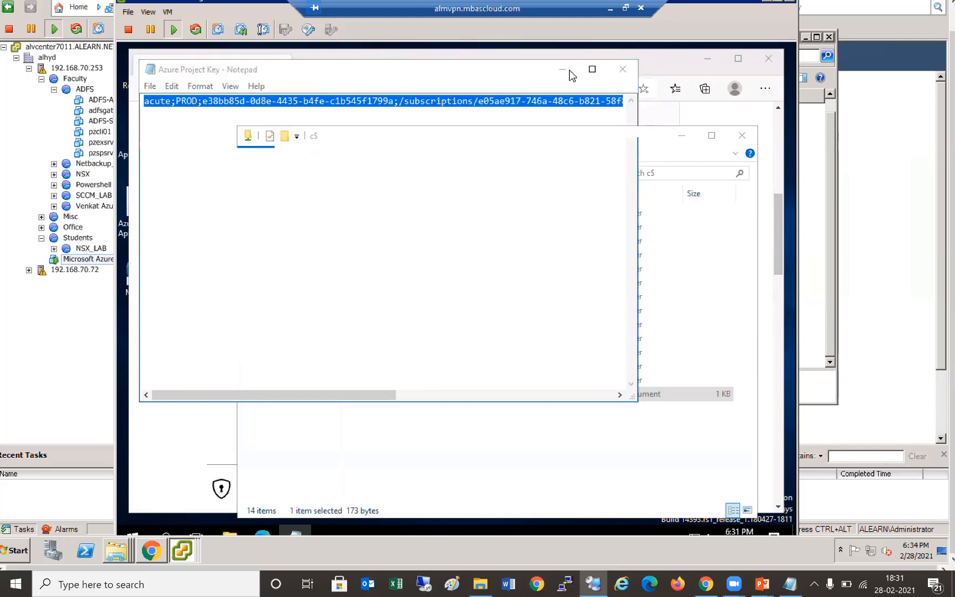
click(565, 72)
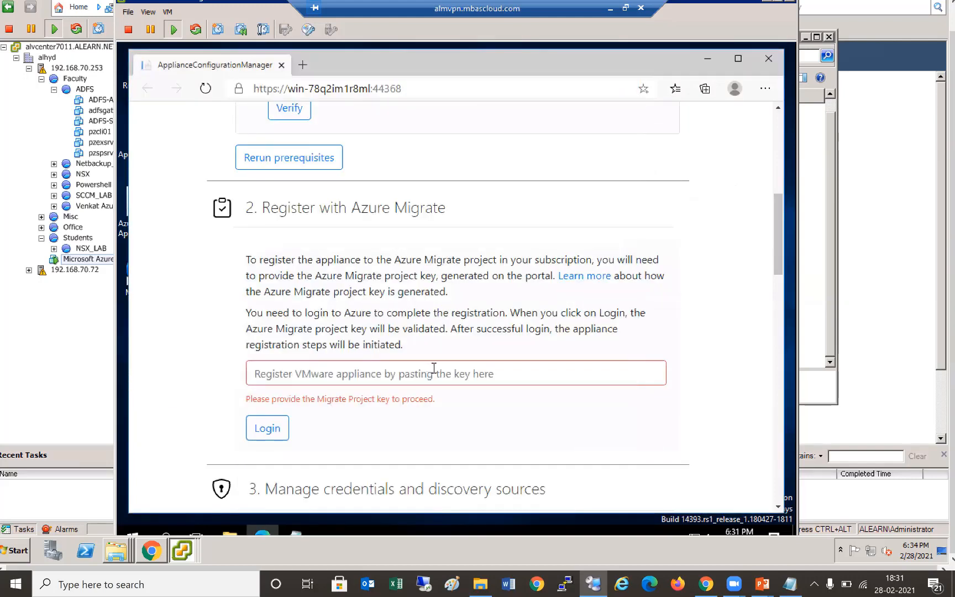
click(433, 368)
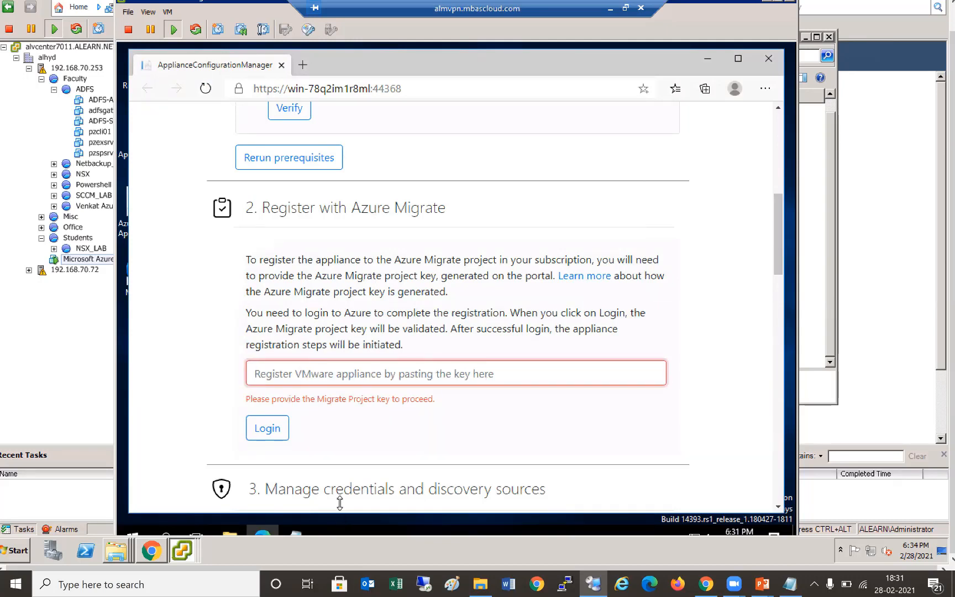
click(300, 532)
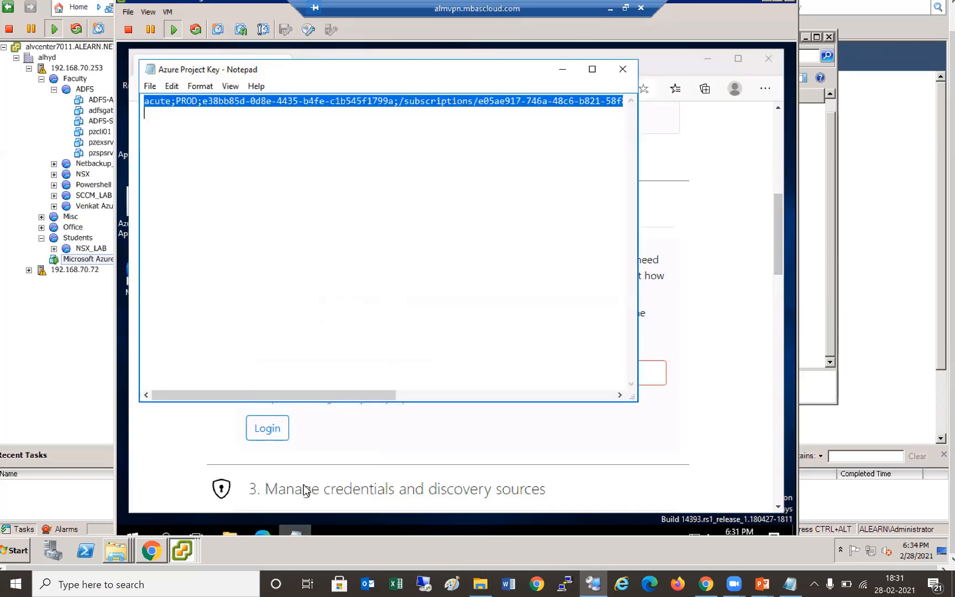
right_click(305, 101)
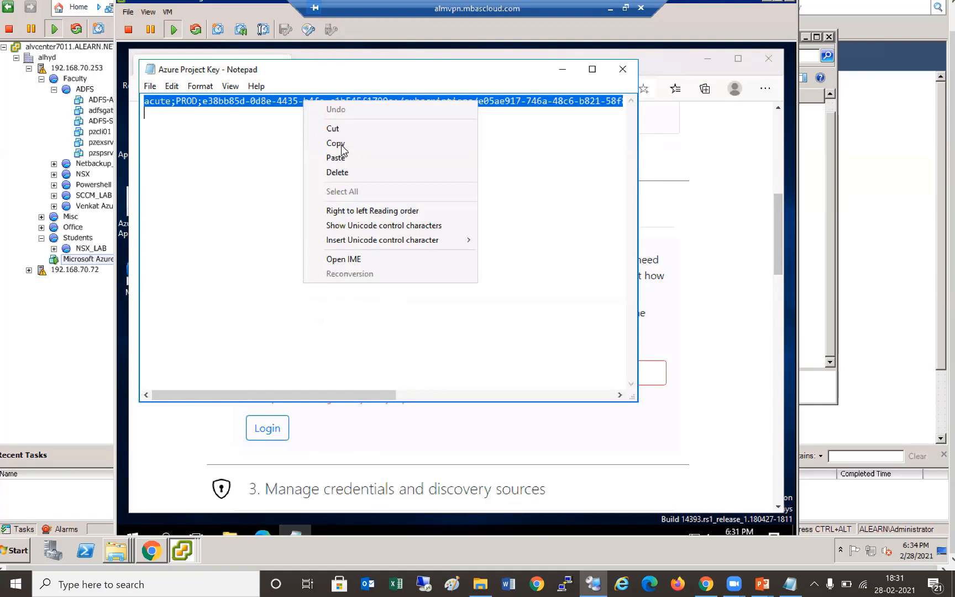
click(341, 145)
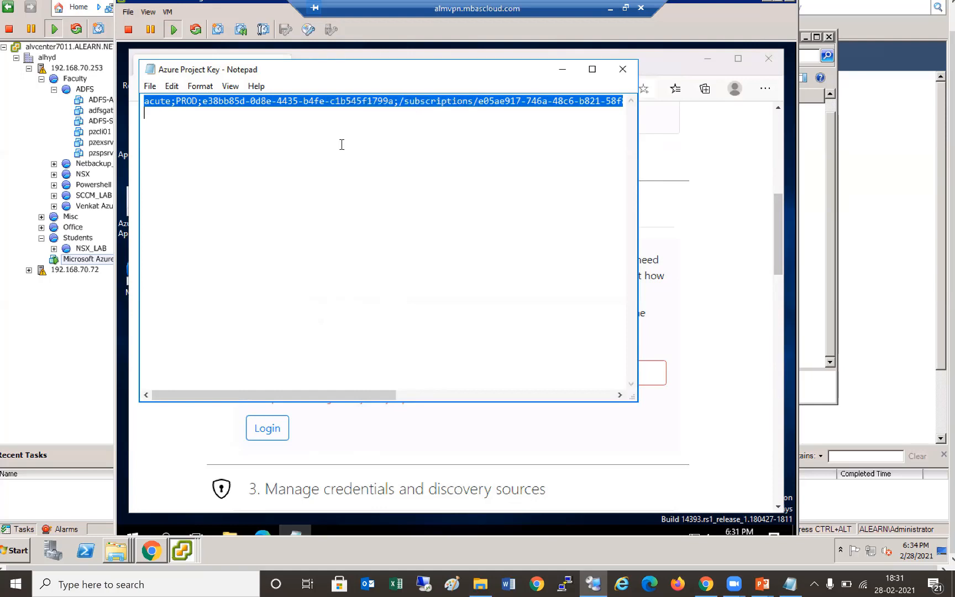
click(562, 70)
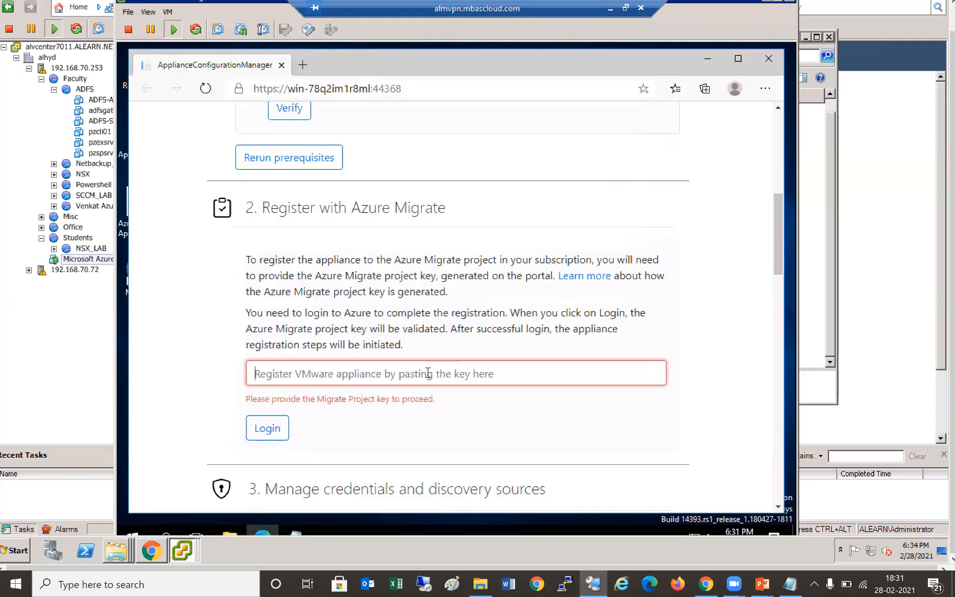
- Paste the project key into the registration field and log in to validate it
right_click(428, 374)
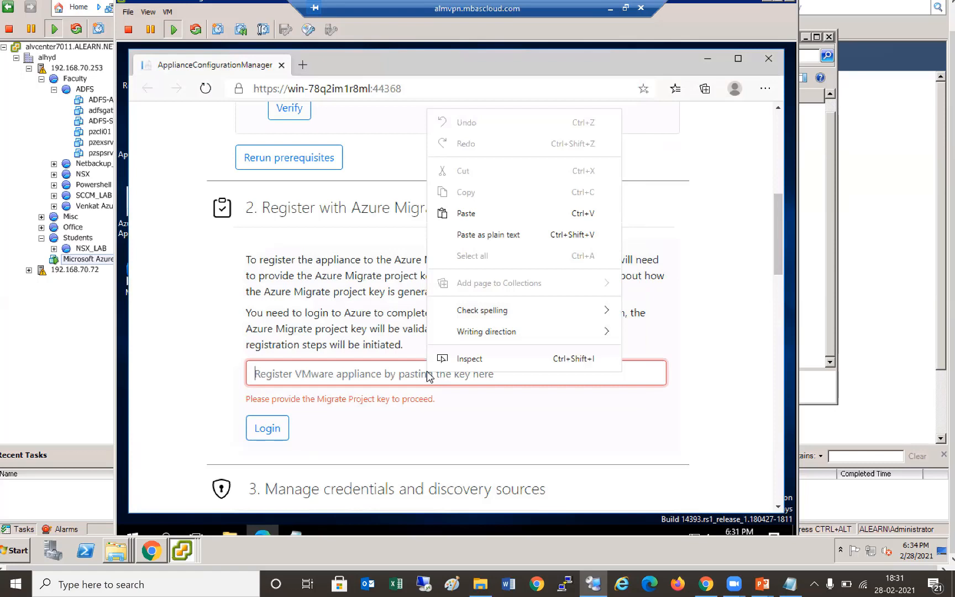
click(471, 216)
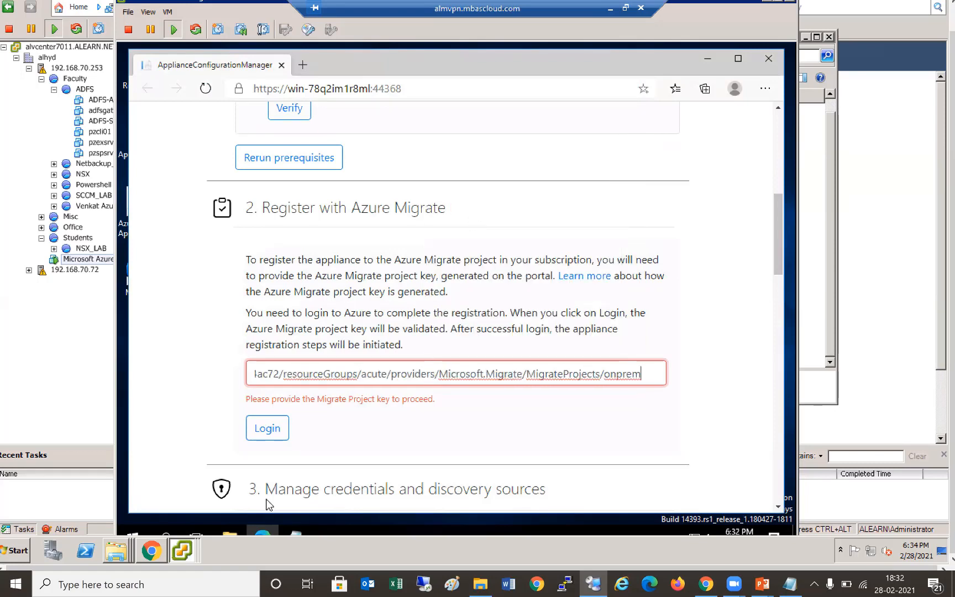
click(278, 433)
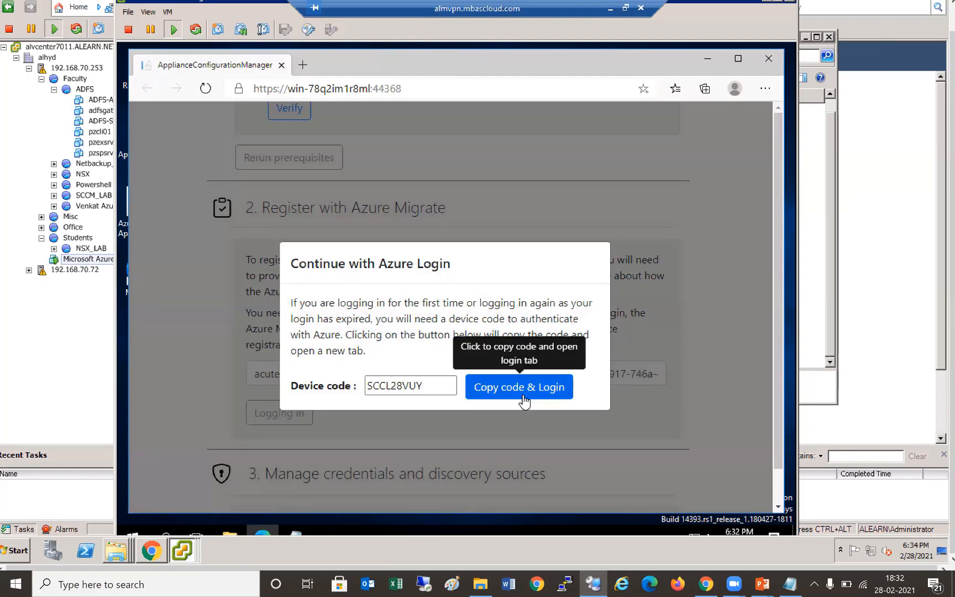
- Copy the device code, paste it on the Microsoft sign-in page, and submit it
click(522, 395)
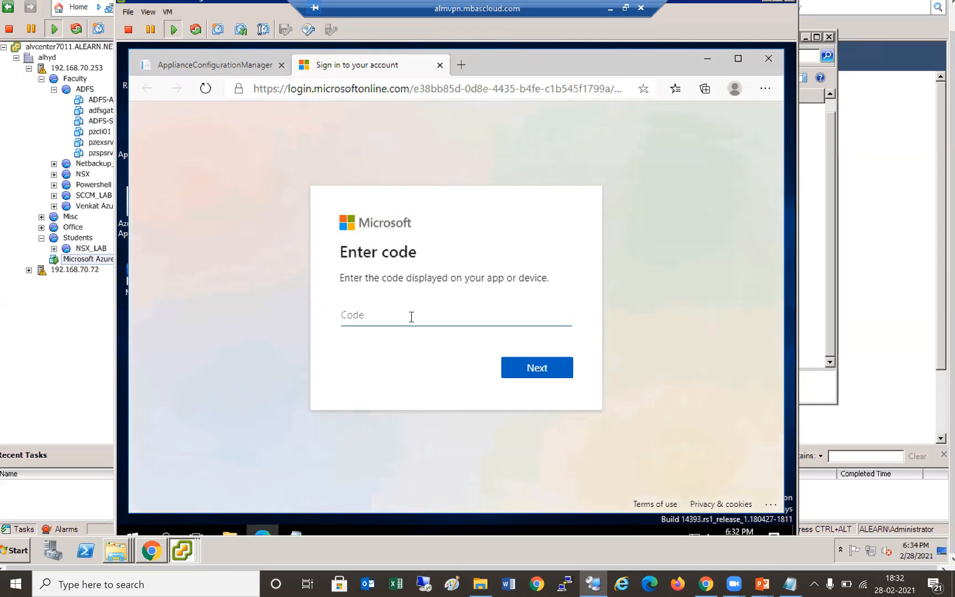
right_click(384, 316)
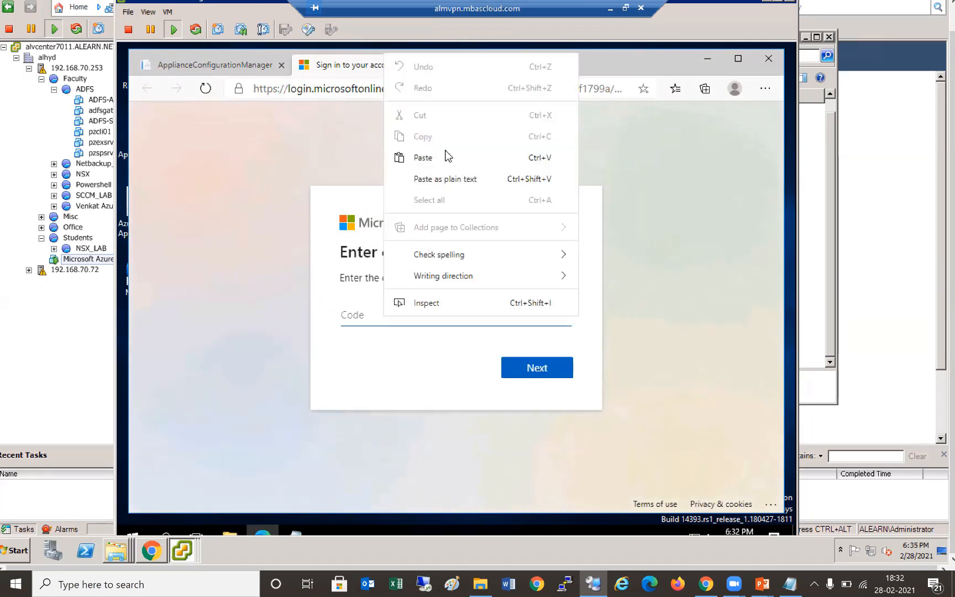
click(422, 158)
click(547, 370)
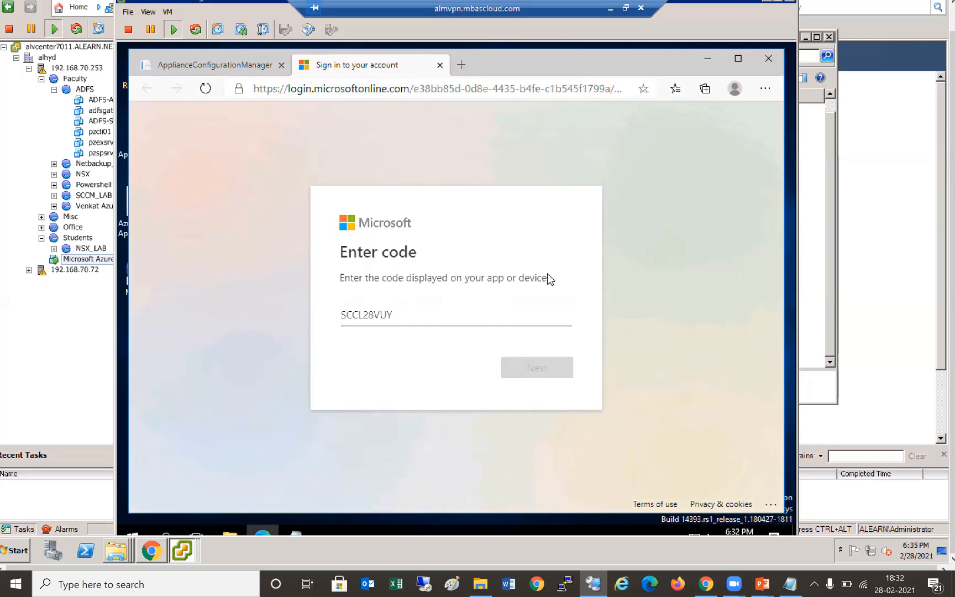
click(935, 6)
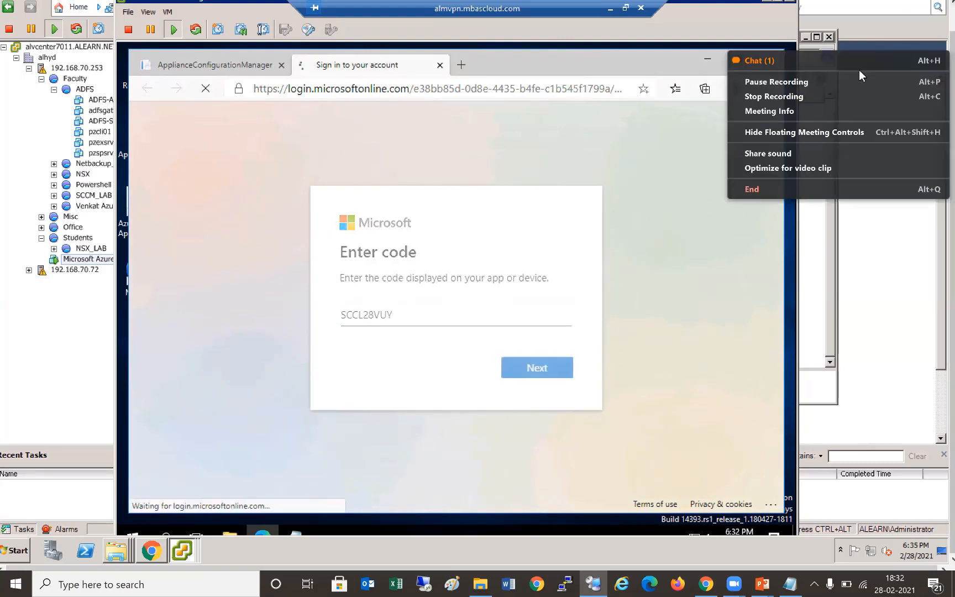
click(859, 71)
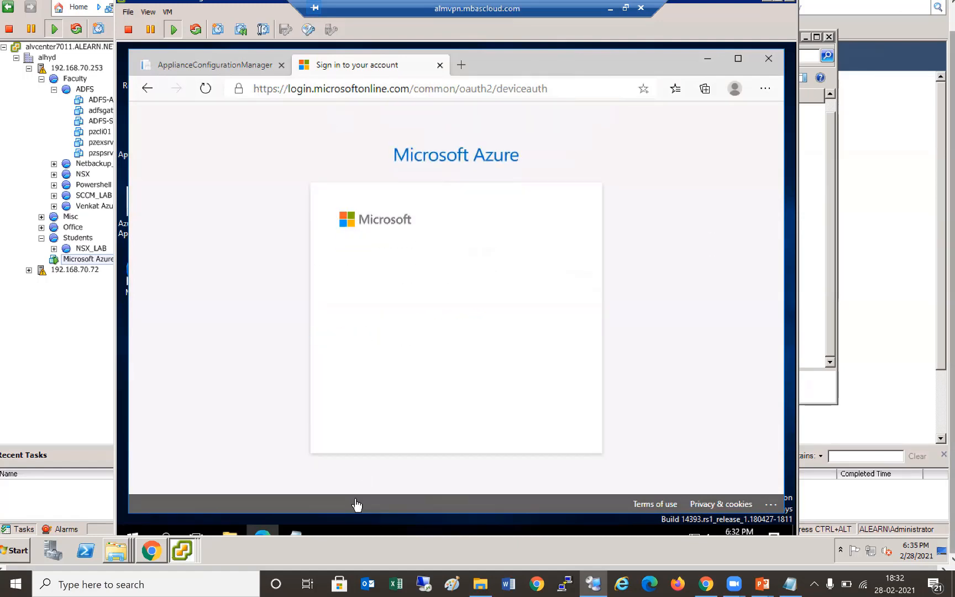
click(157, 551)
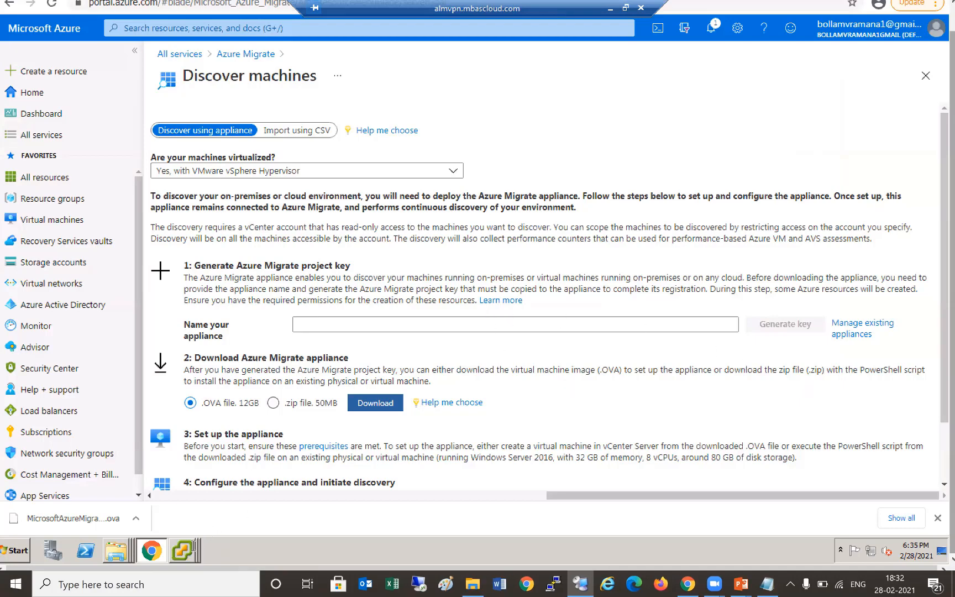
click(186, 551)
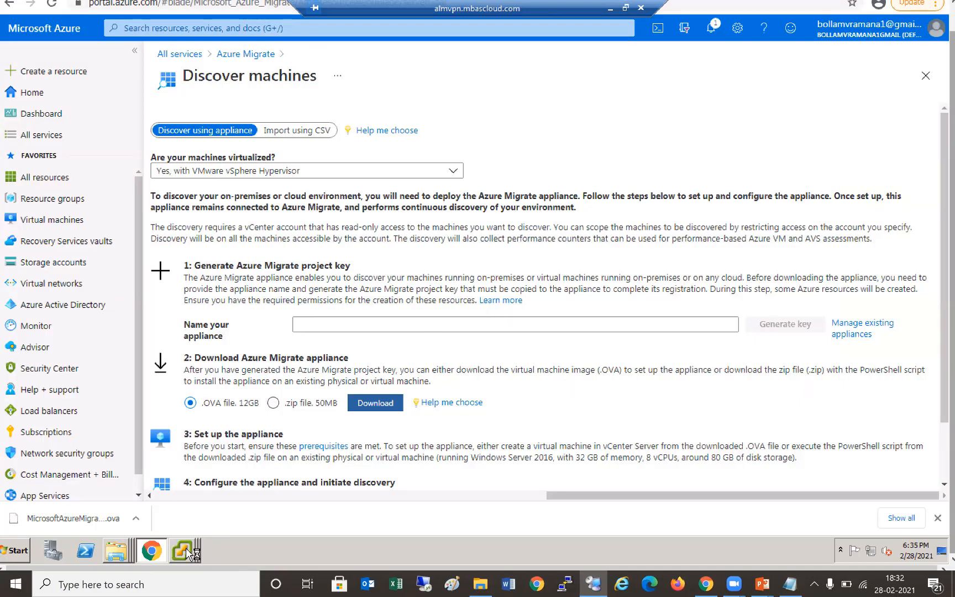
click(186, 552)
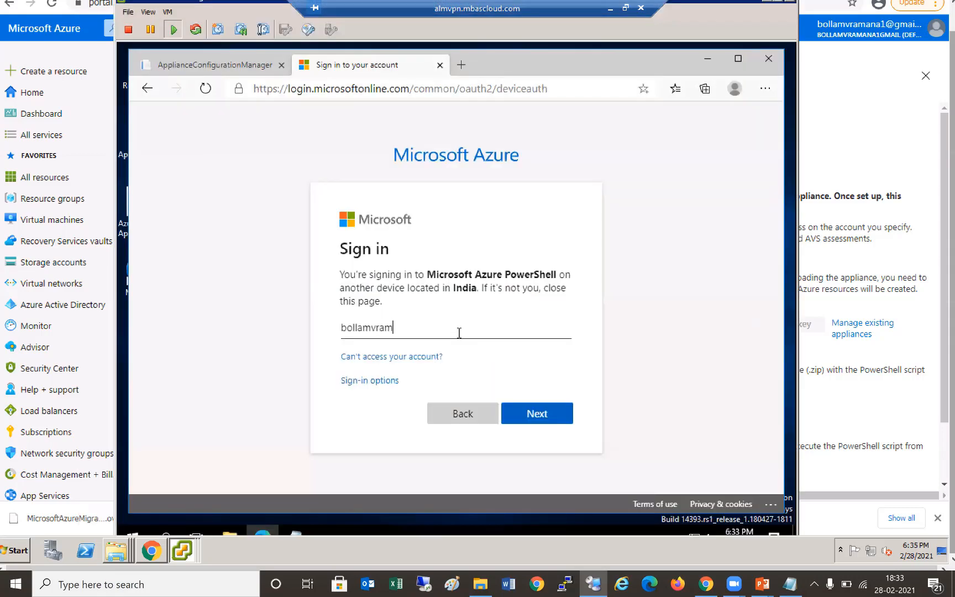
- Sign in with the account e-mail and password, then choose Never for saving the password
key(Return)
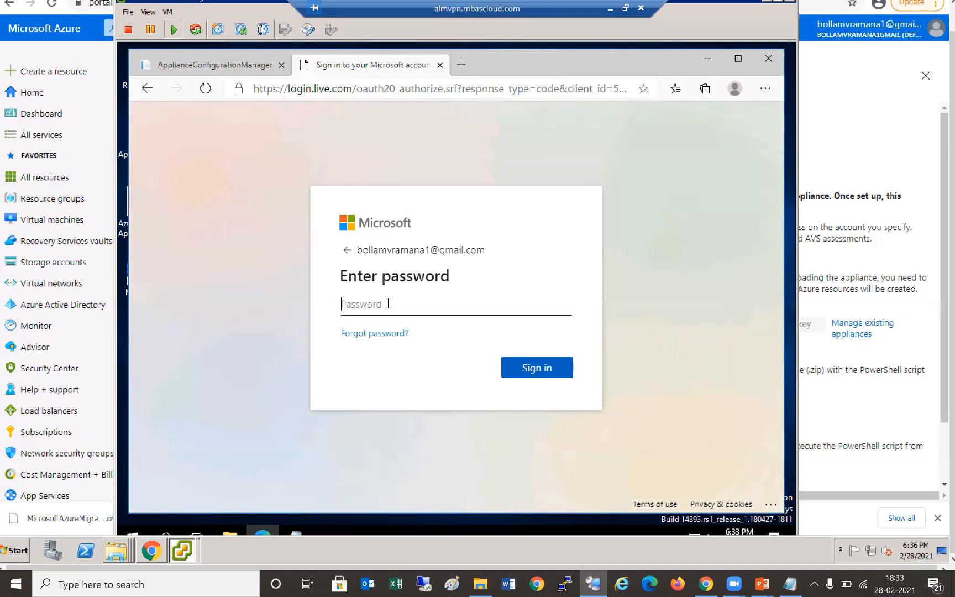
text(********)
key(Return)
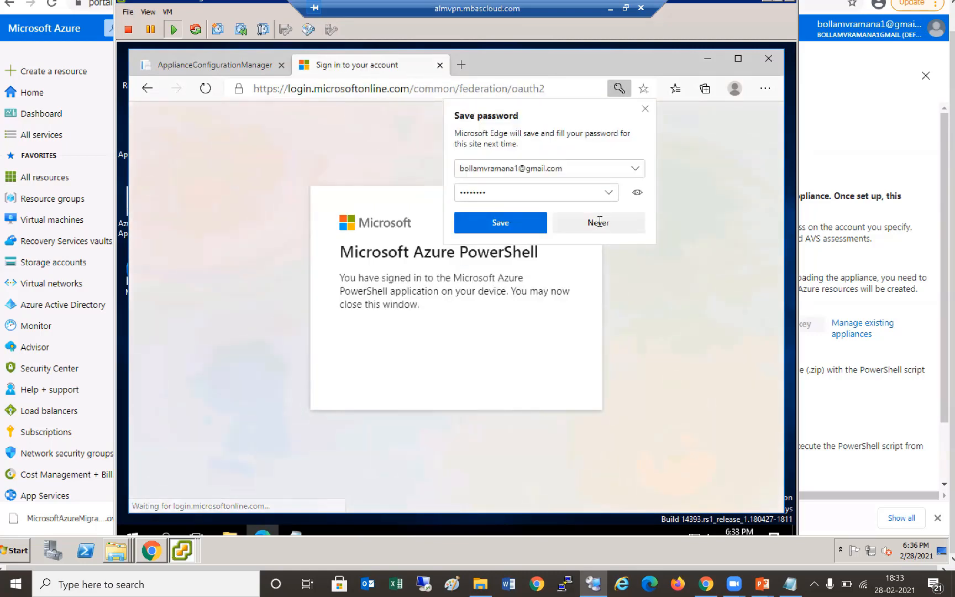
click(598, 222)
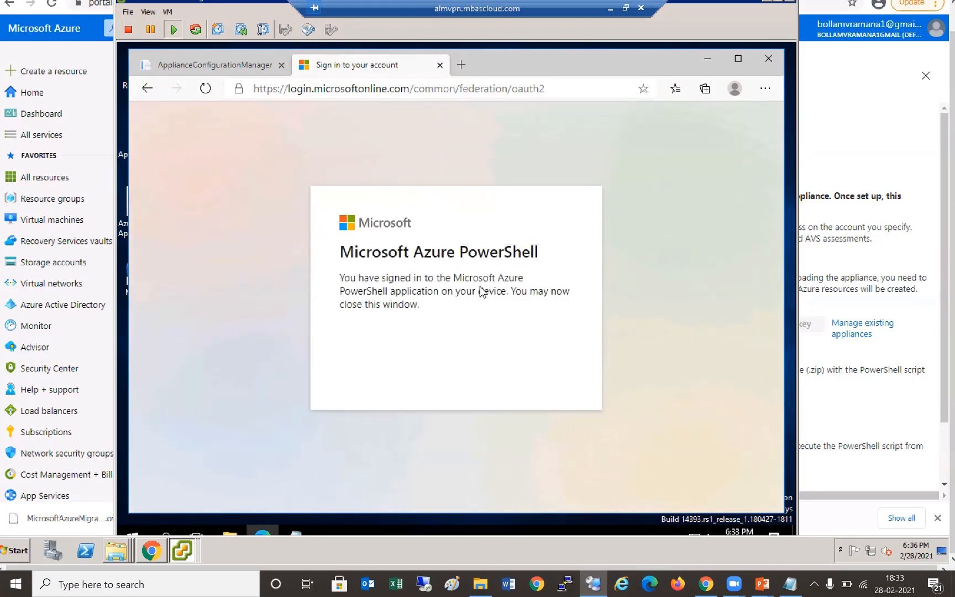
- Return to the ApplianceConfigurationManager tab and wait while appliance registration initiates
click(221, 70)
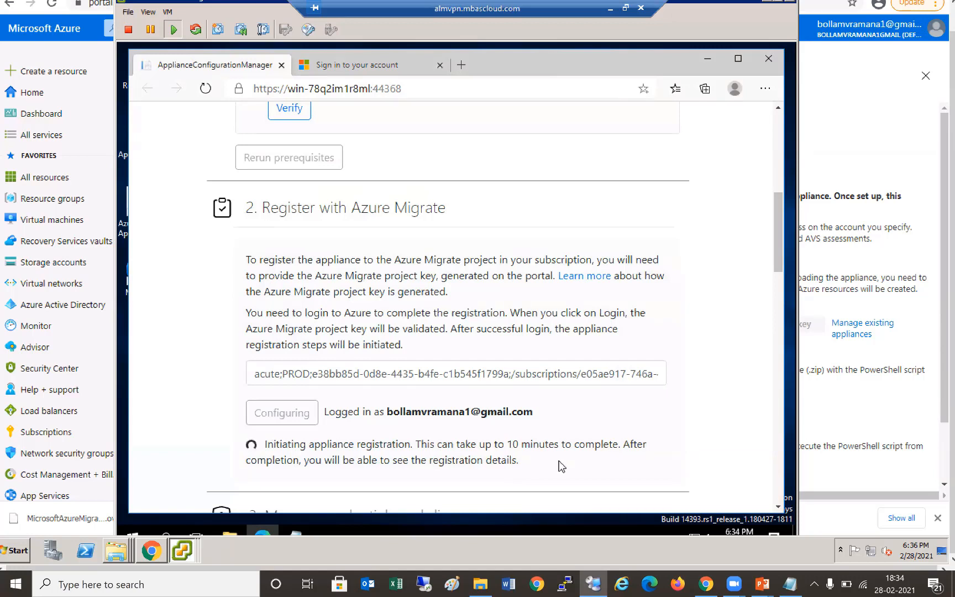
click(778, 507)
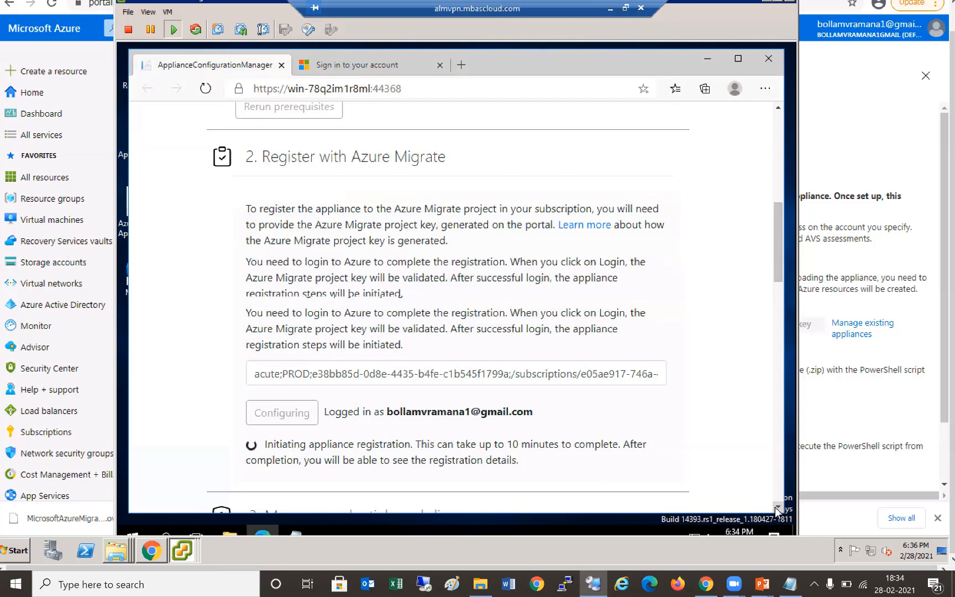
click(777, 507)
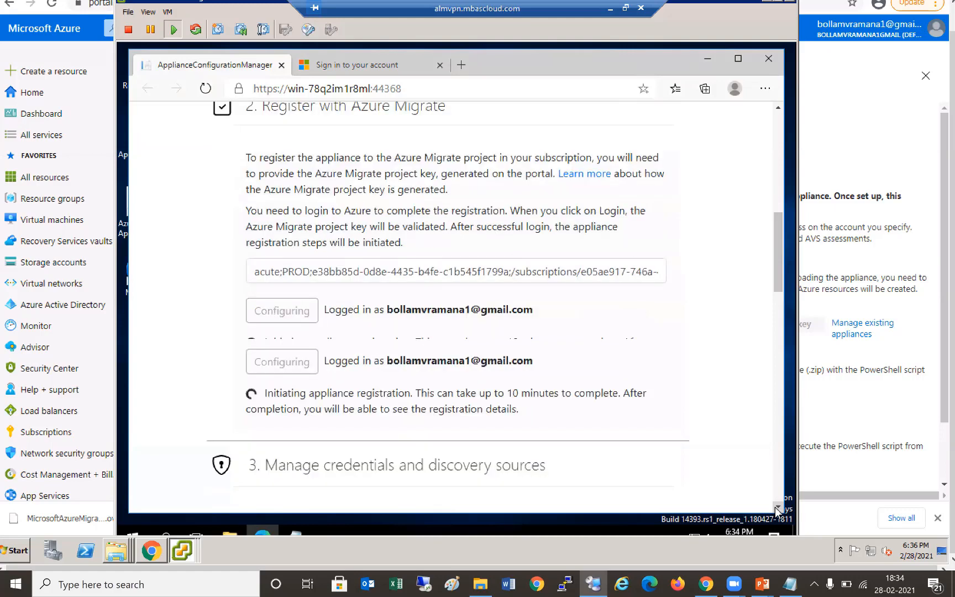
click(778, 507)
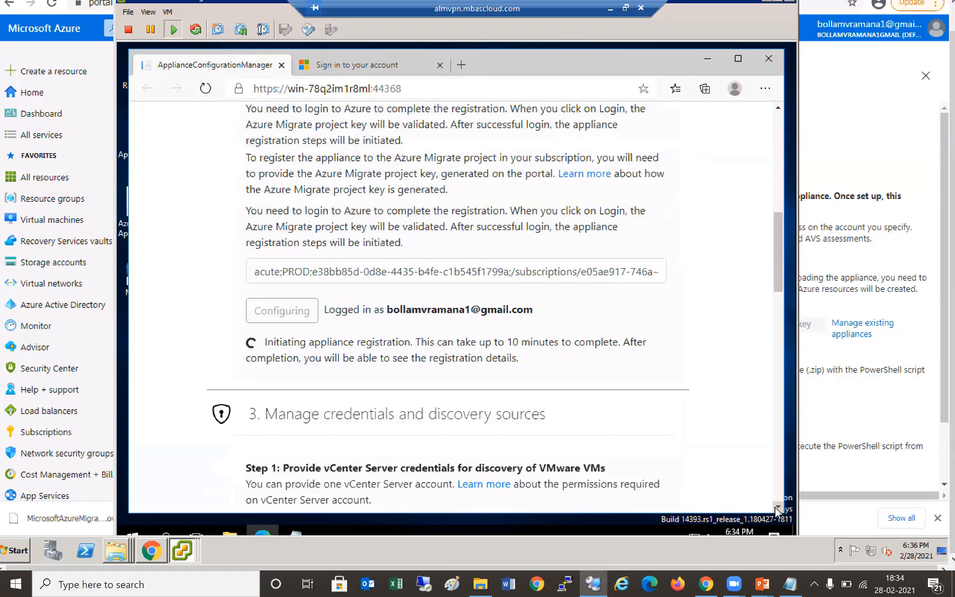
click(778, 507)
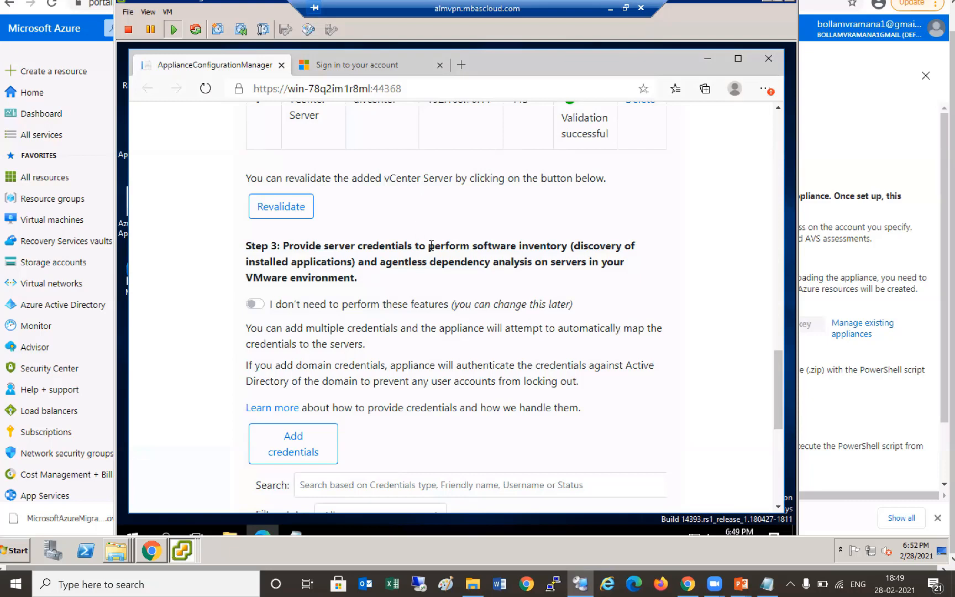
scroll(310, 186, up, 2)
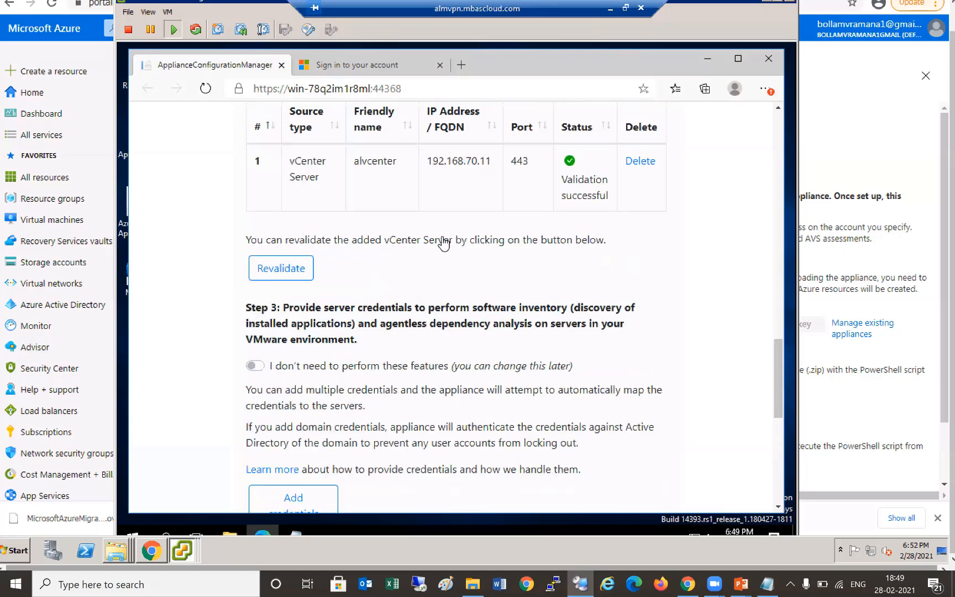
scroll(448, 276, up, 4)
scroll(458, 320, down, 1)
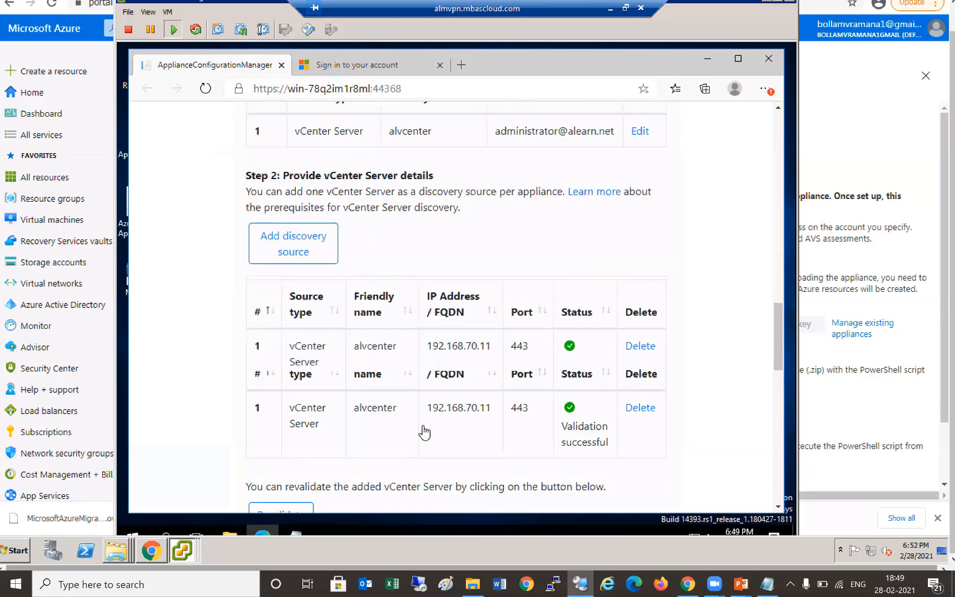
scroll(425, 432, down, 1)
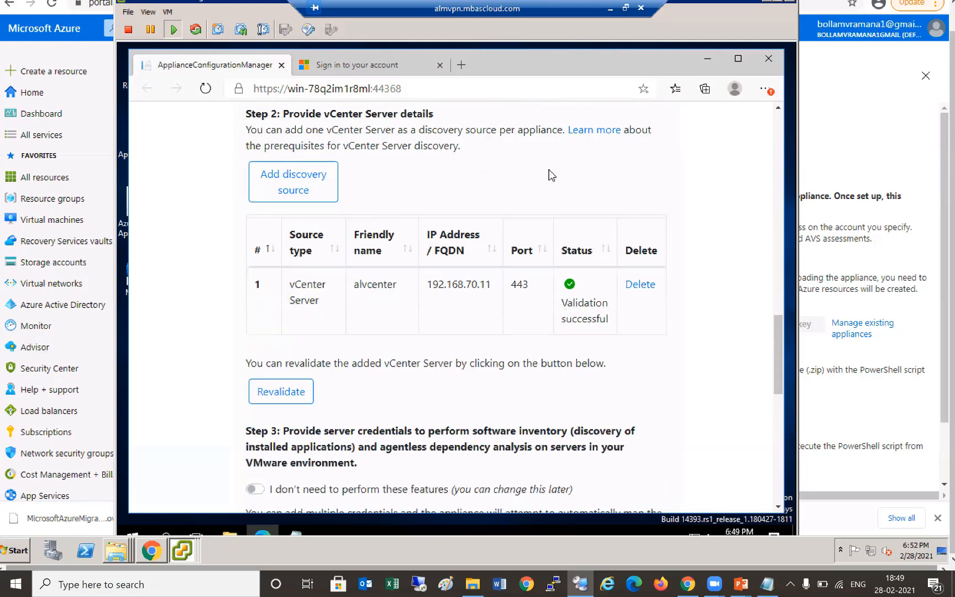
scroll(688, 174, down, 1)
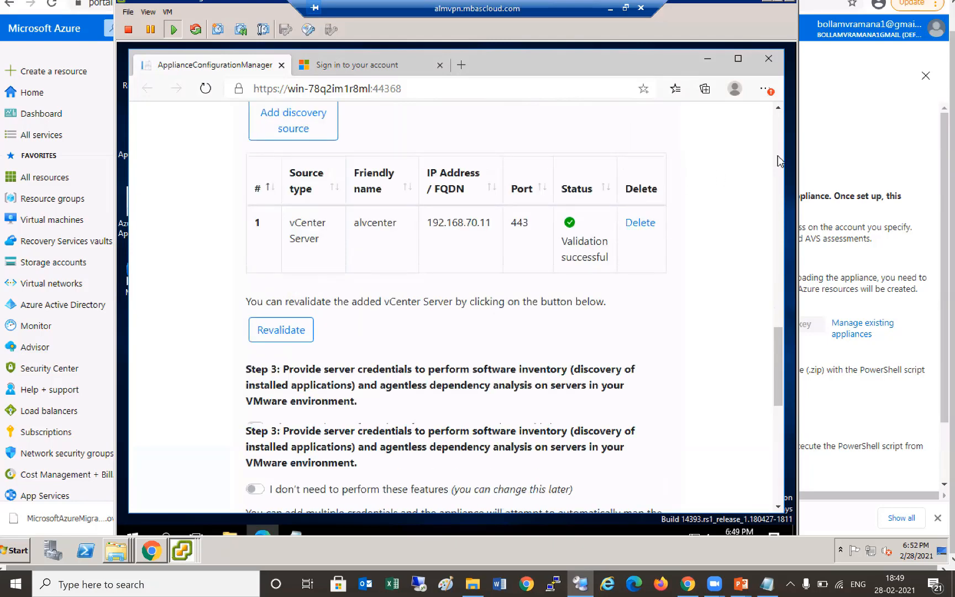
scroll(777, 155, down, 4)
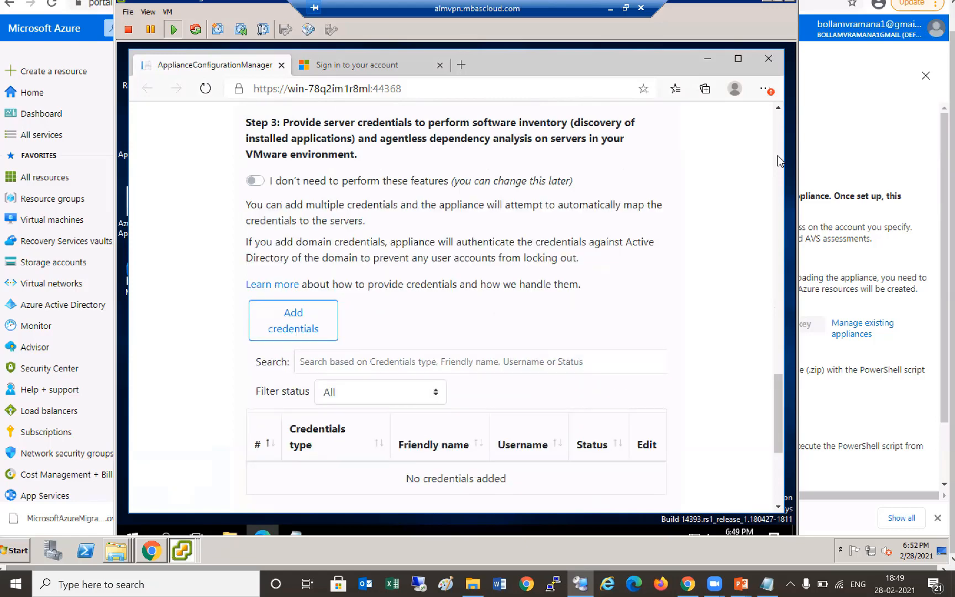
scroll(409, 141, up, 6)
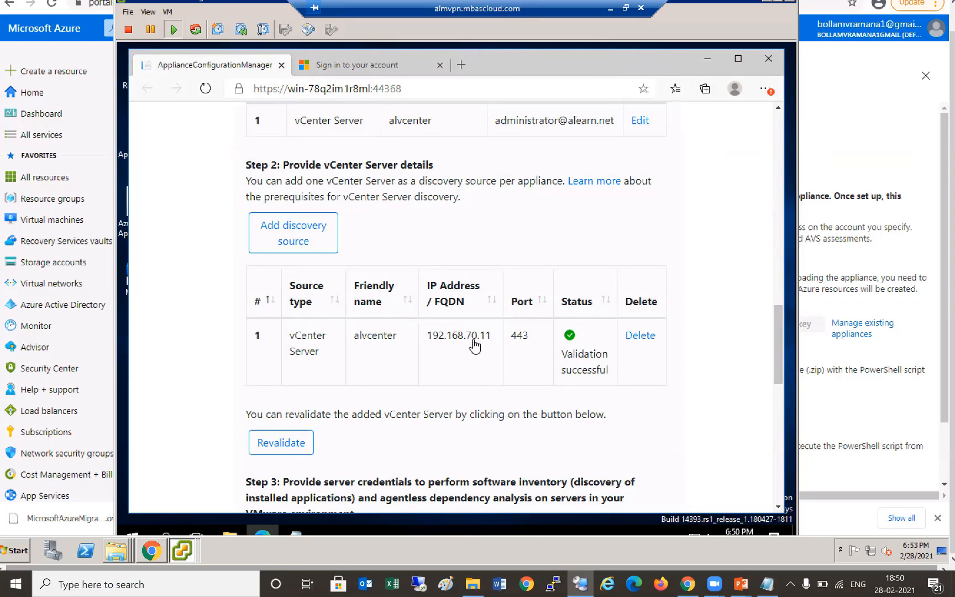
scroll(474, 347, down, 1)
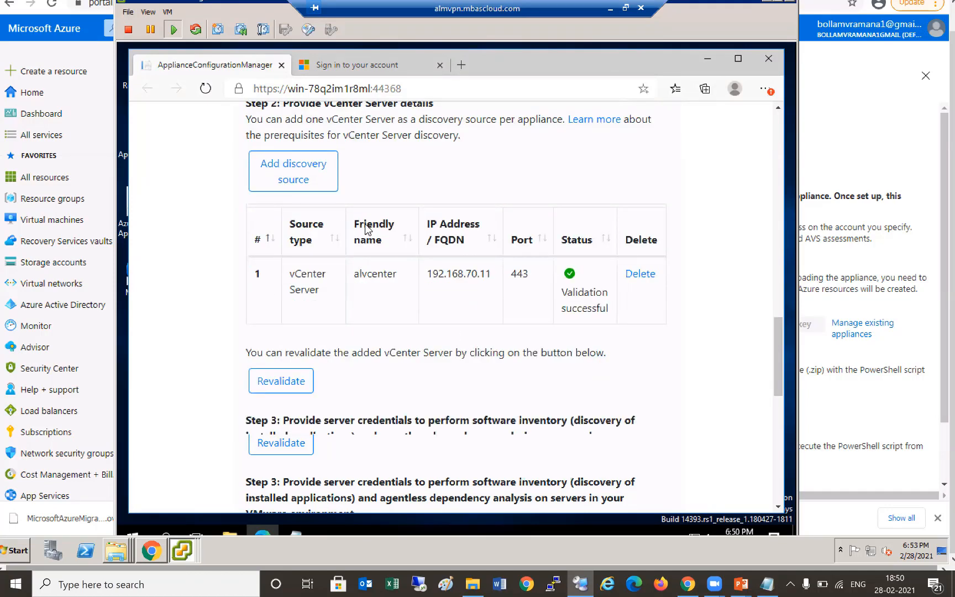
scroll(365, 228, down, 4)
scroll(368, 230, down, 8)
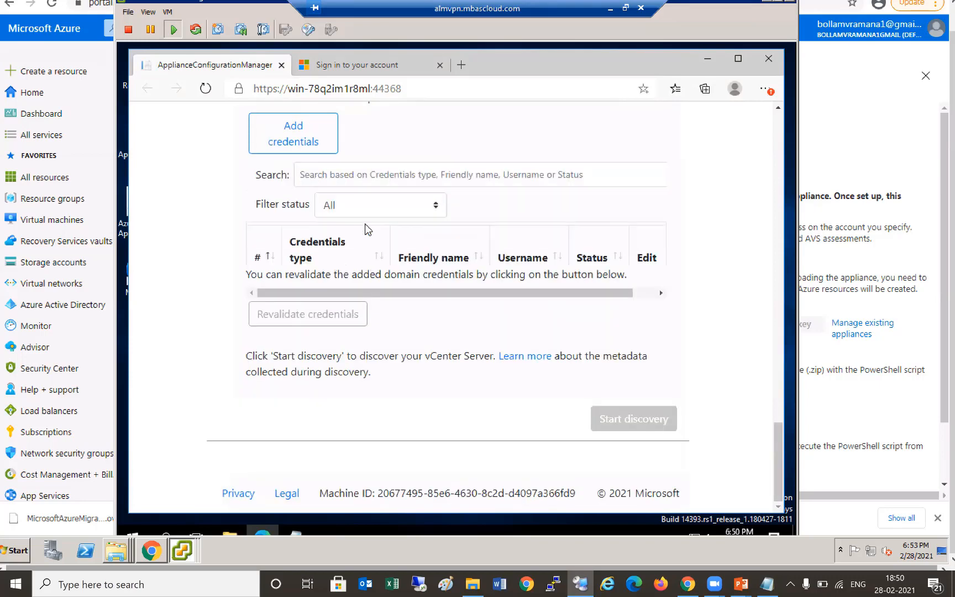
scroll(371, 152, up, 3)
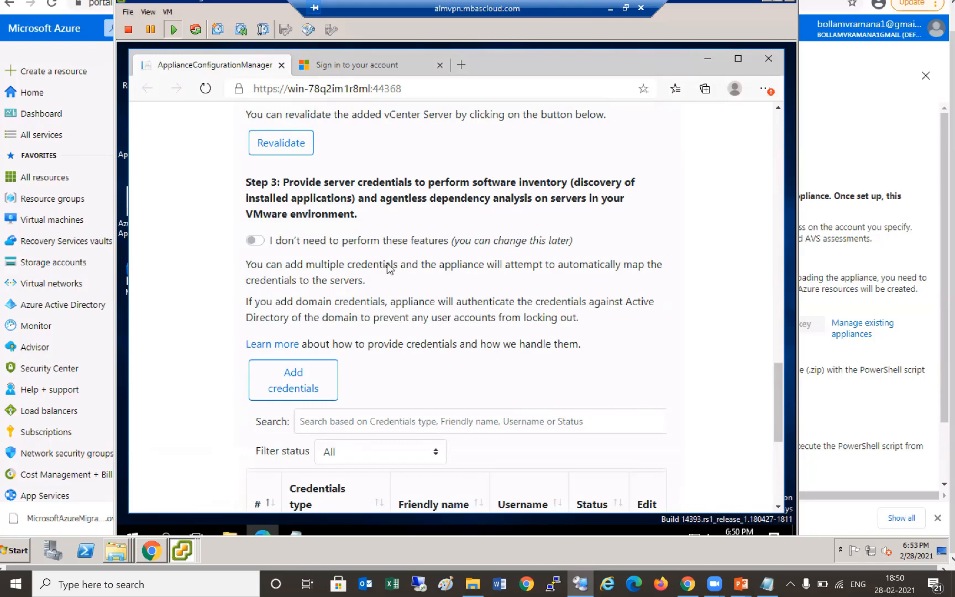
- Add domain credentials named 'alearndomain' with domain 'alearn', username 'administrator' and the account password
click(482, 258)
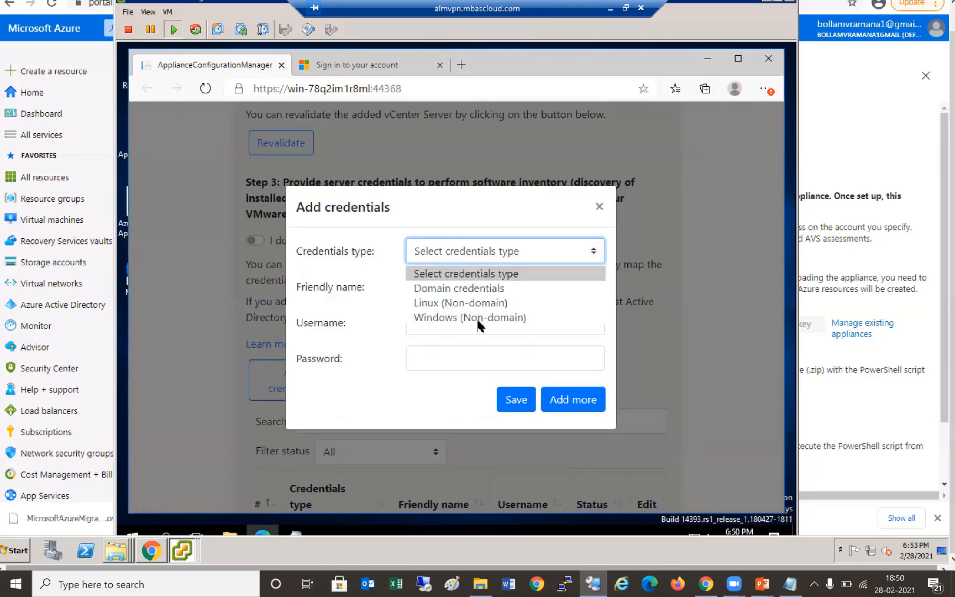
click(470, 288)
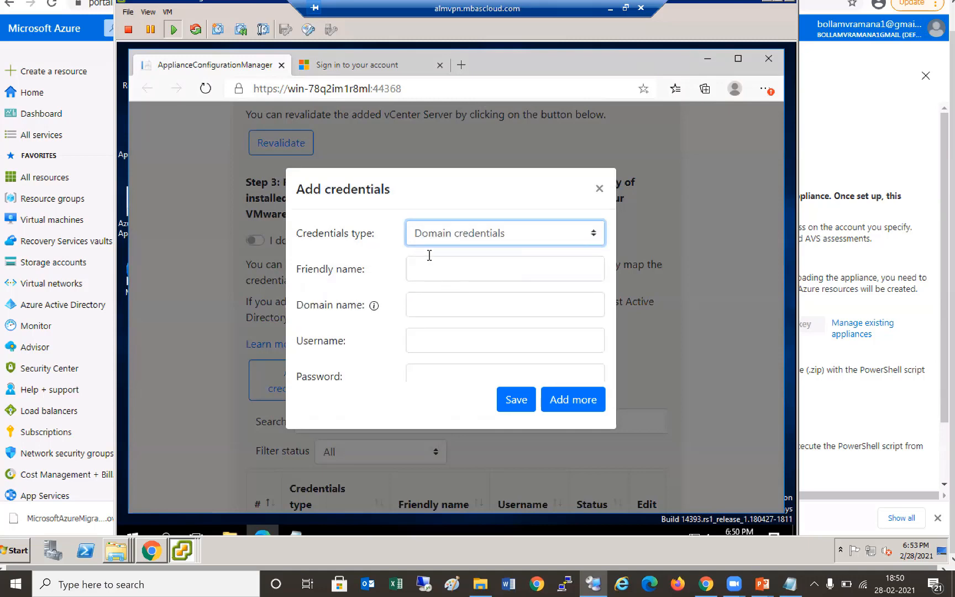
click(432, 268)
text(alear)
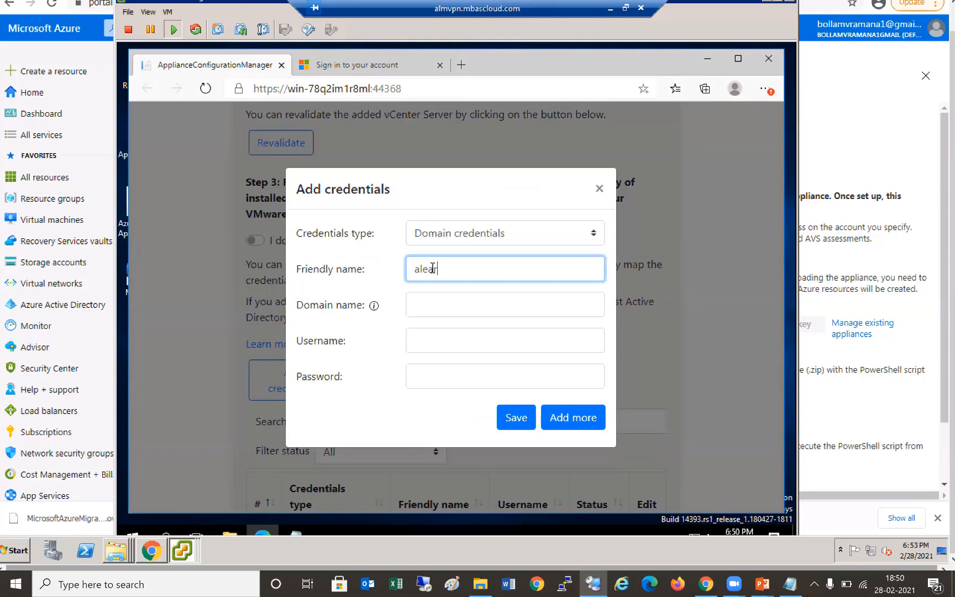
text(ndomain)
key(Tab)
text(alearn)
key(Tab)
text(administrator)
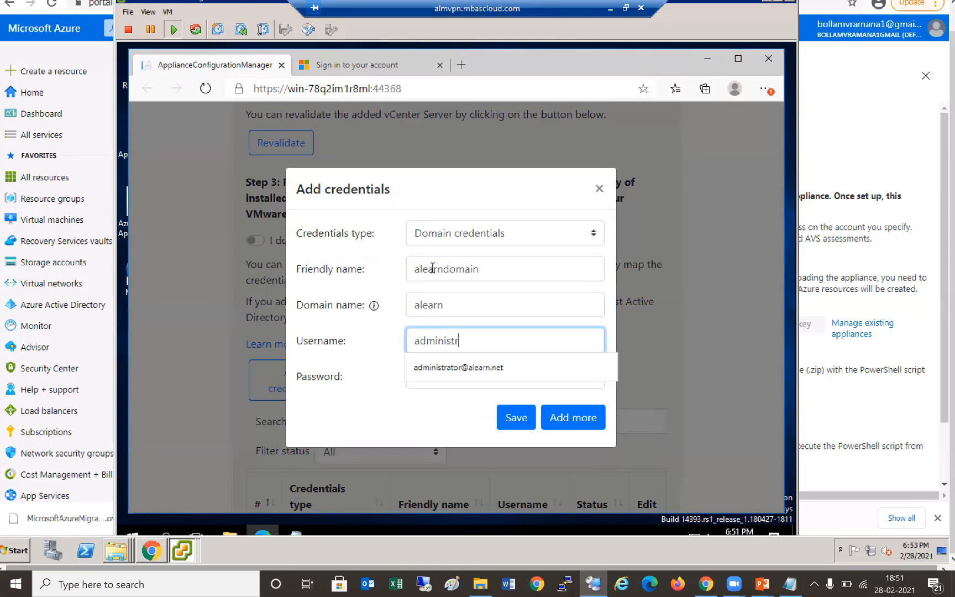
key(Tab)
text(********)
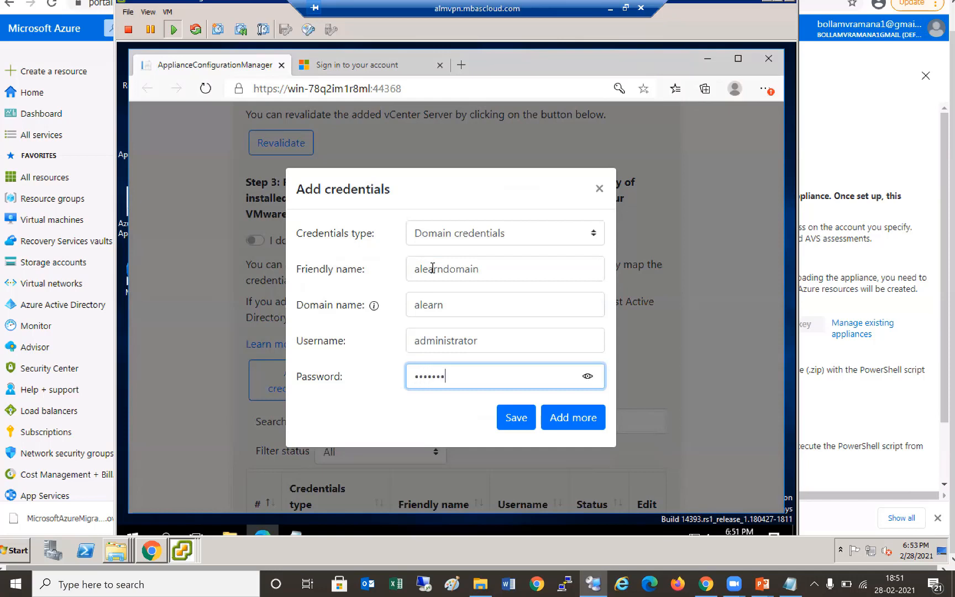
- Correct the domain name to 'alearn.net' and save the credentials for validation
click(562, 427)
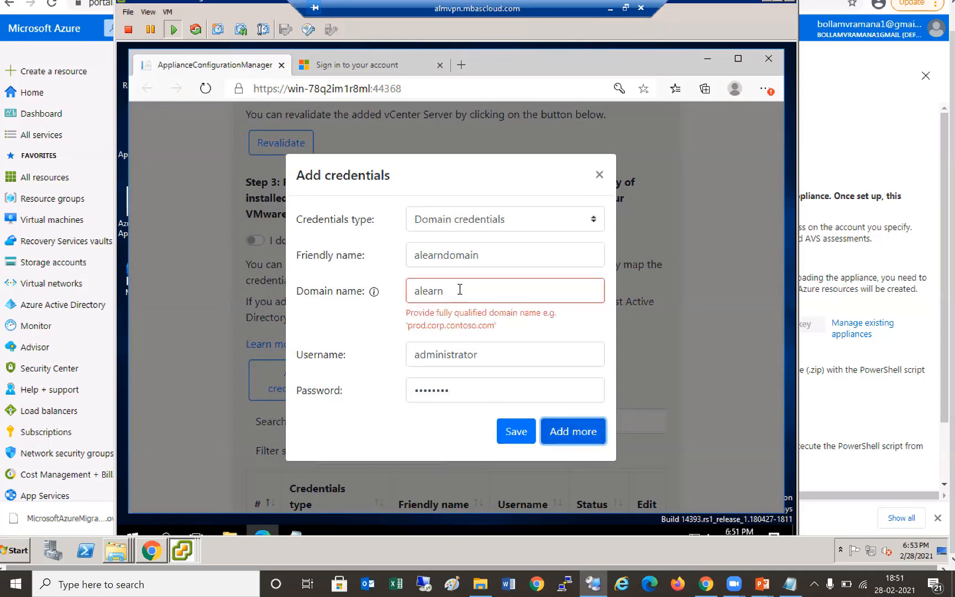
click(459, 289)
text(.net)
click(511, 436)
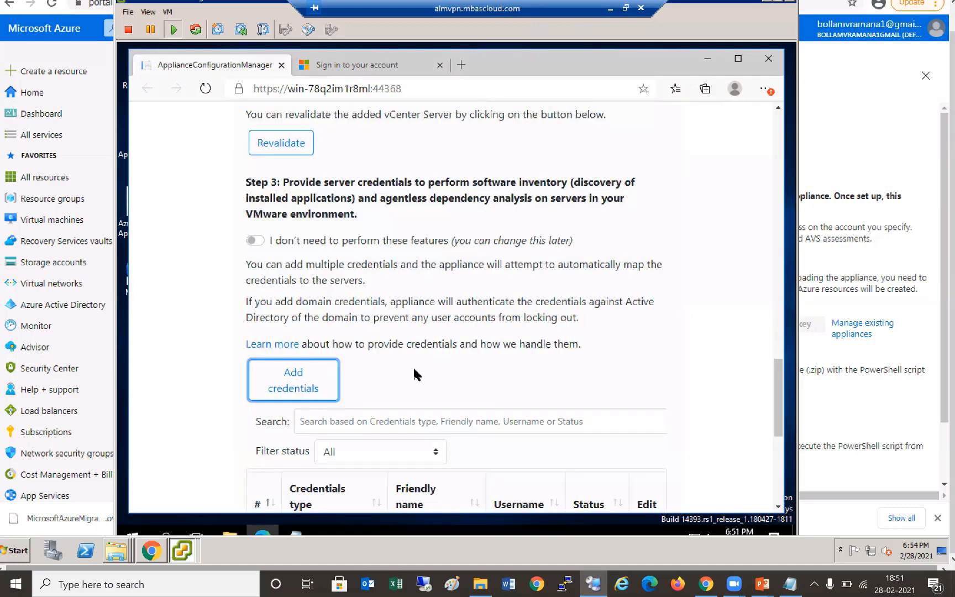
- Start discovery of the vCenter servers, then copy the device code and open the Microsoft login page
scroll(414, 374, down, 1)
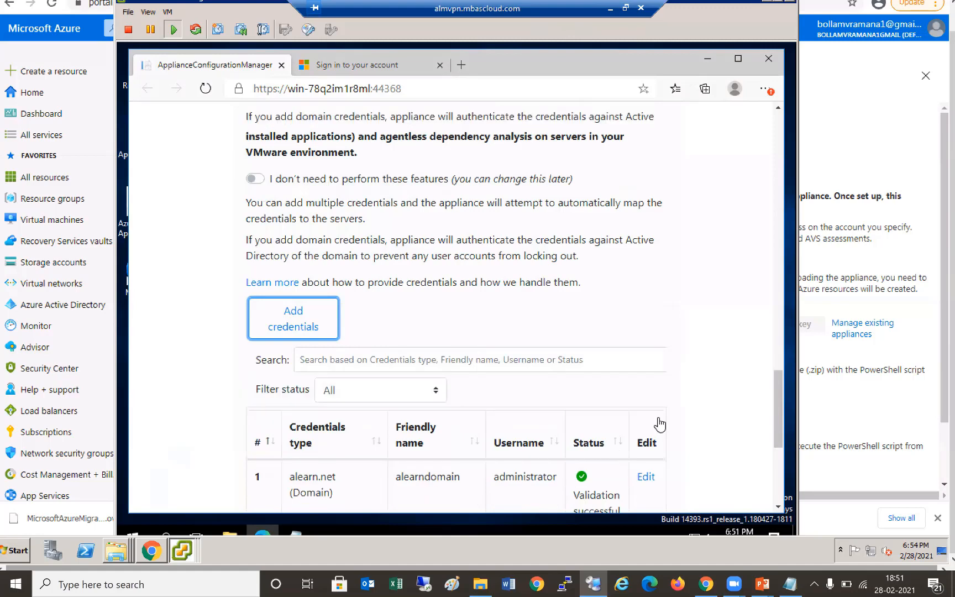
scroll(659, 424, down, 5)
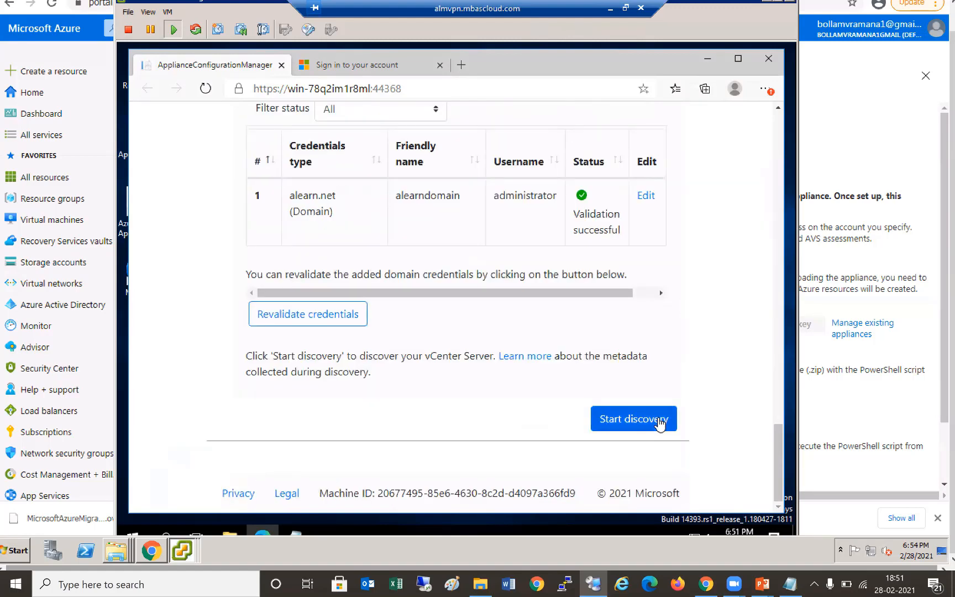
click(659, 420)
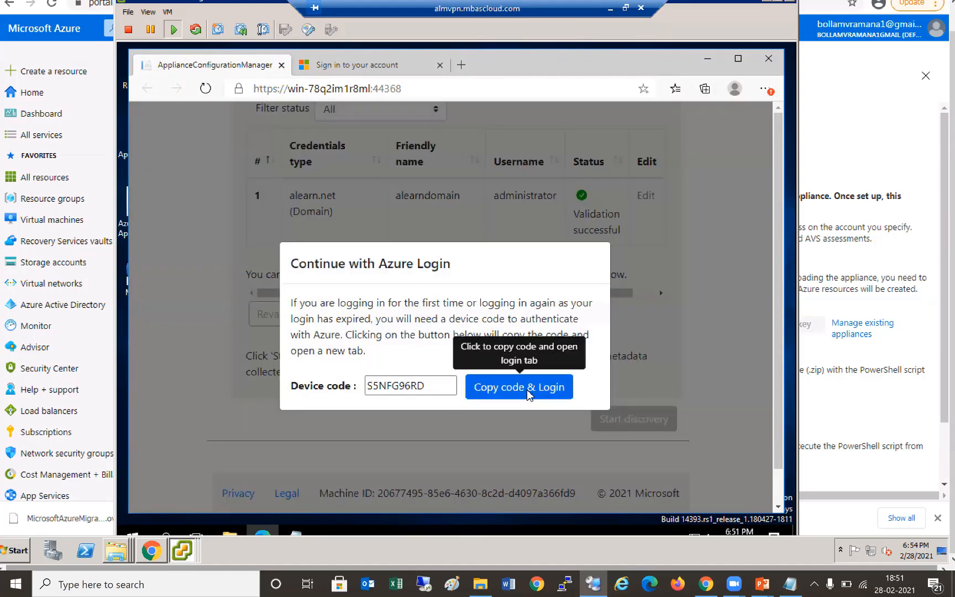
click(529, 395)
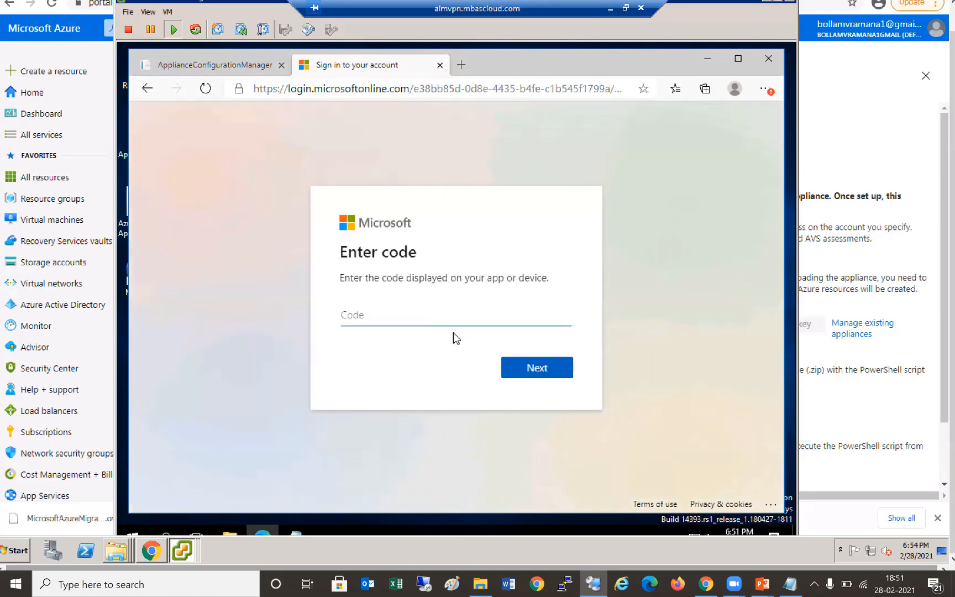
- Paste the copied device code as plain text into the Code field and submit it
right_click(424, 321)
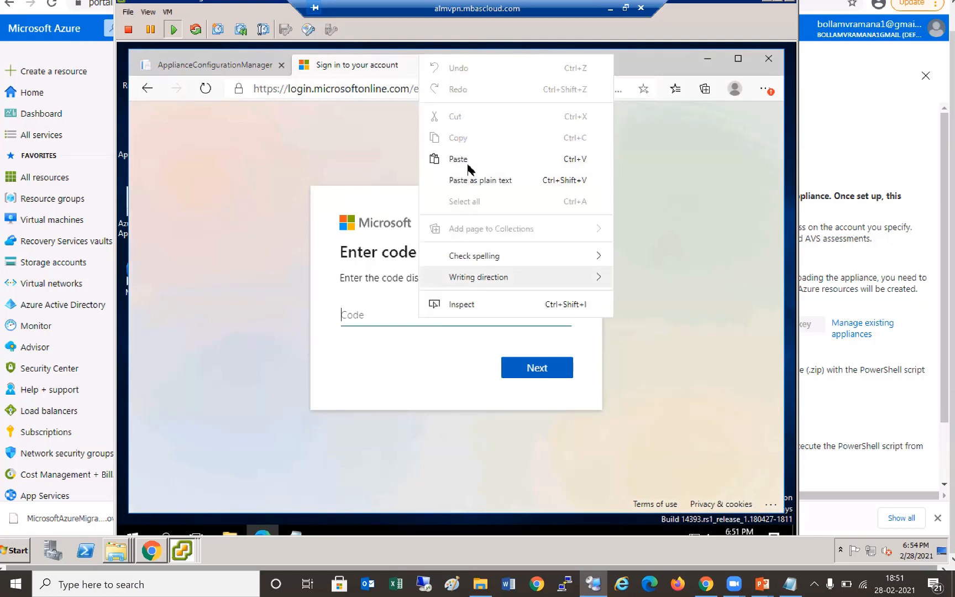
key(Up)
key(Up)
key(Return)
click(544, 371)
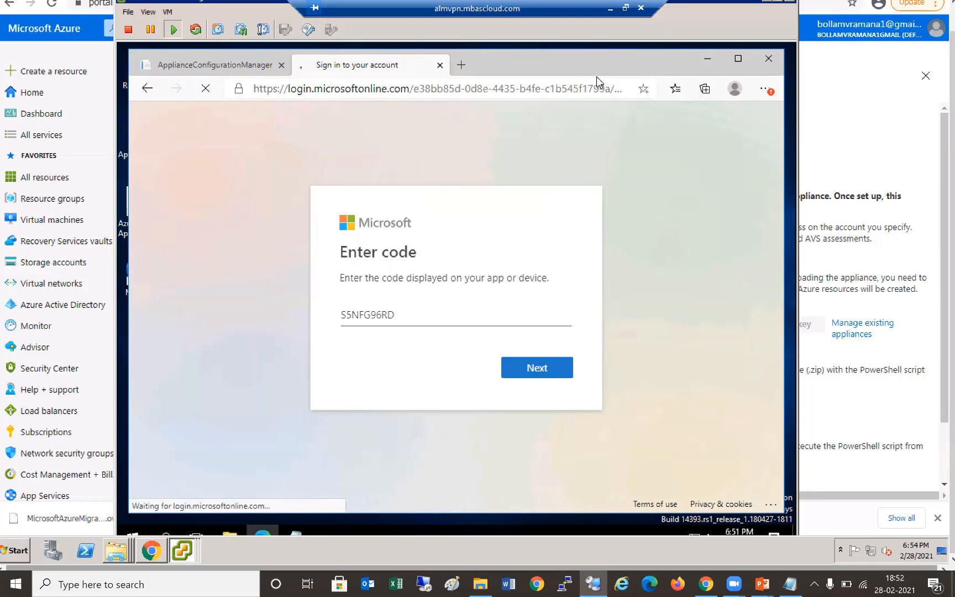
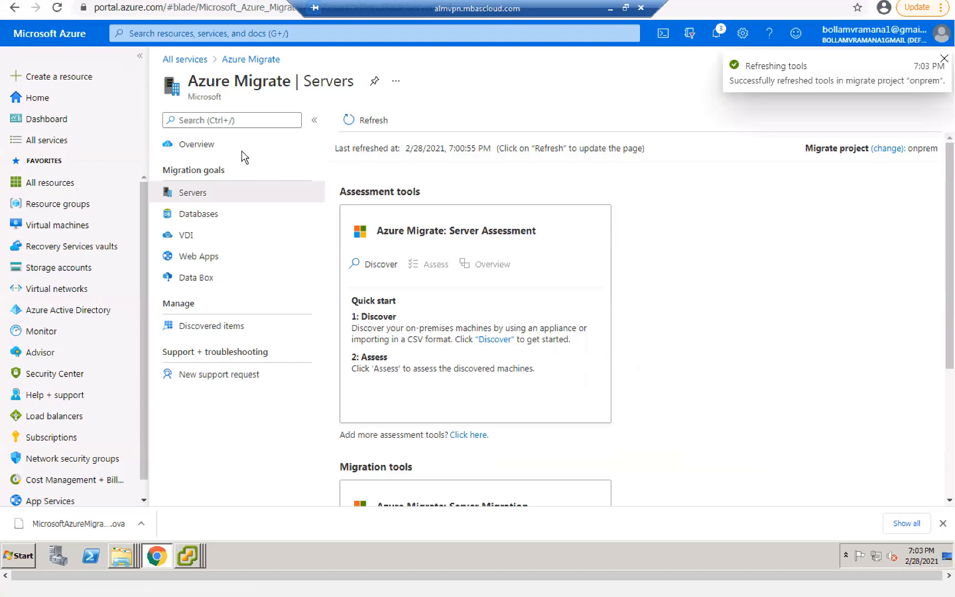
- Scroll through the VMware vSphere Discover machines steps for deploying the Azure Migrate appliance
scroll(218, 200, down, 1)
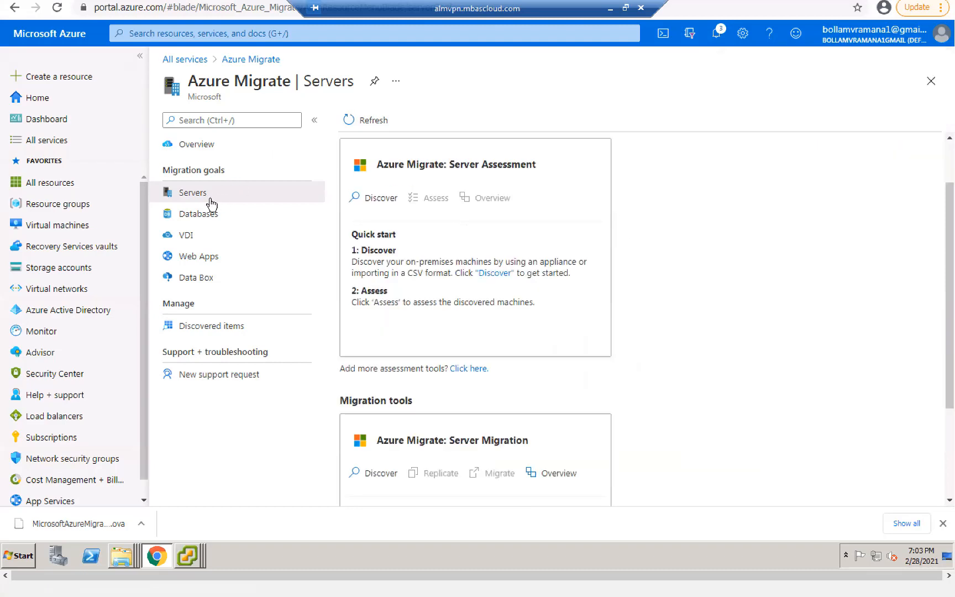
scroll(207, 155, down, 2)
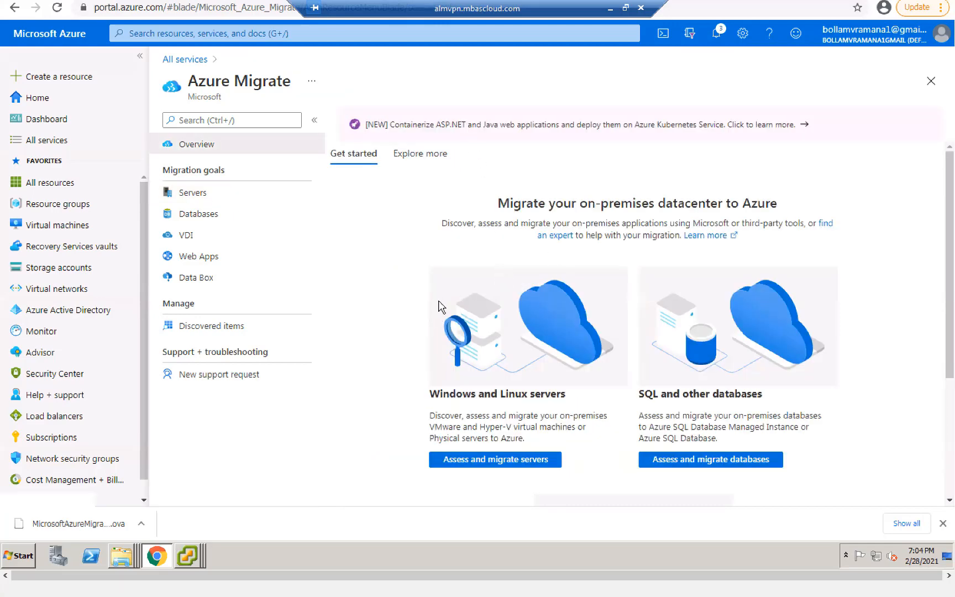
scroll(437, 301, down, 3)
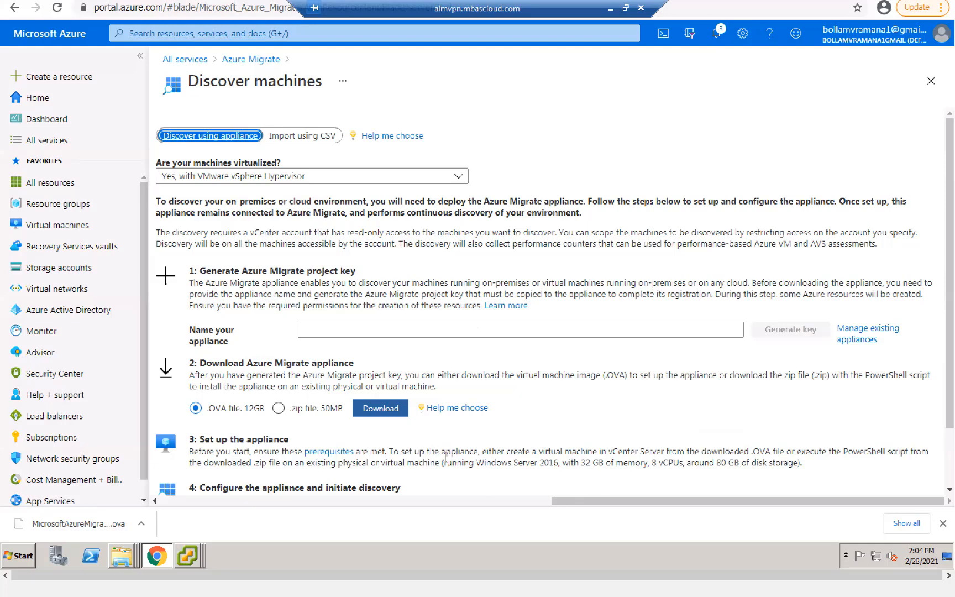
scroll(199, 558, down, 2)
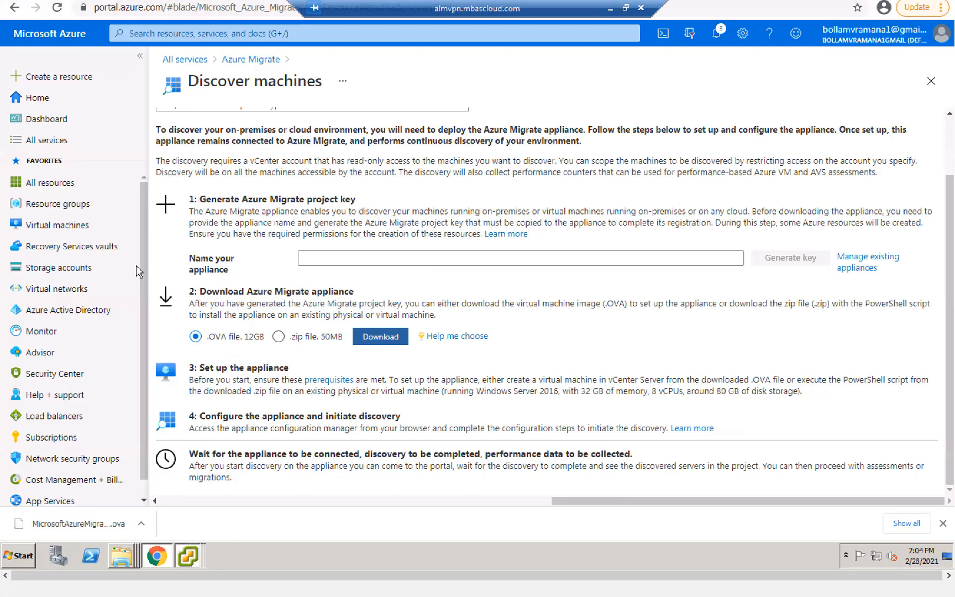
- In the vSphere Client console's appliance configuration manager, start discovery of the vCenter Server's servers
click(188, 556)
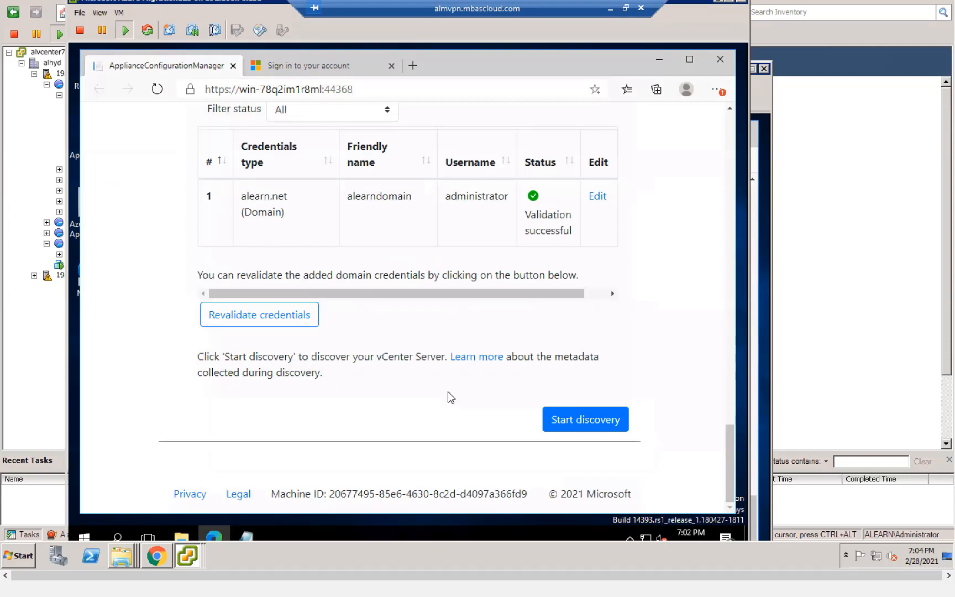
click(585, 419)
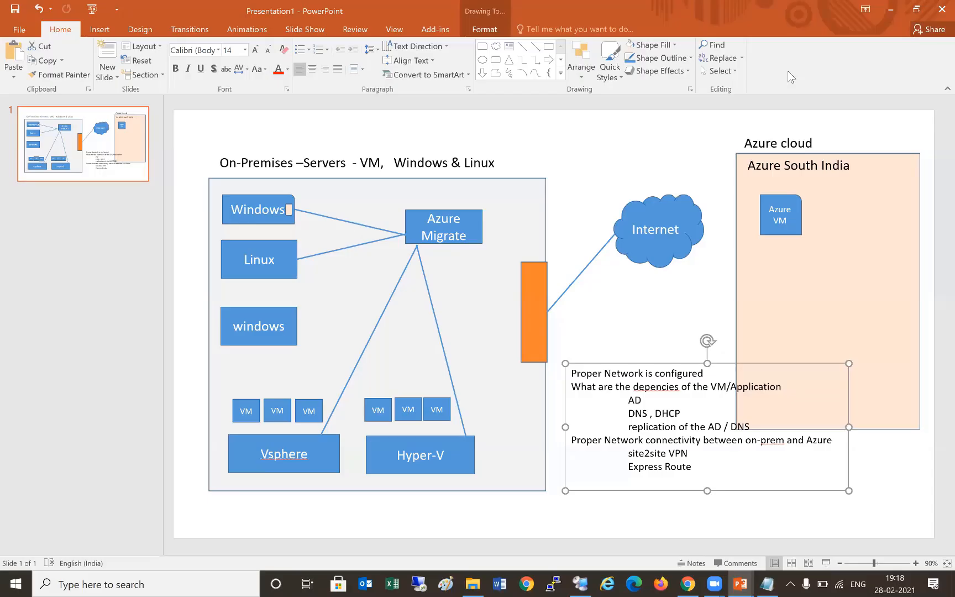
- Show the migration architecture slide in PowerPoint, then return to the remote Azure Migrate session
key(alt+m)
key(Escape)
key(alt+Tab)
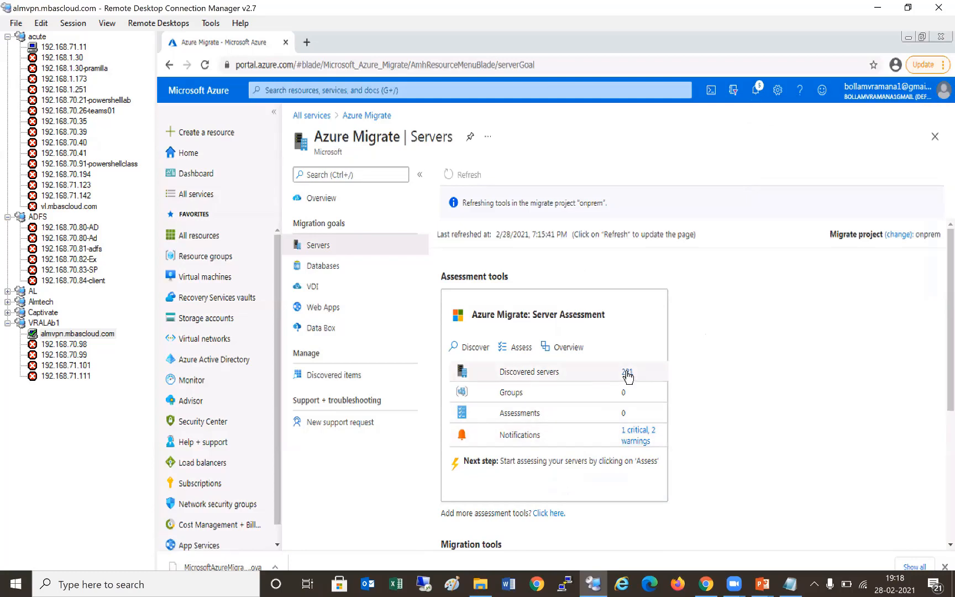
- Open the 201 discovered servers list and view the 8 applications found on 192.168.70.246
click(627, 374)
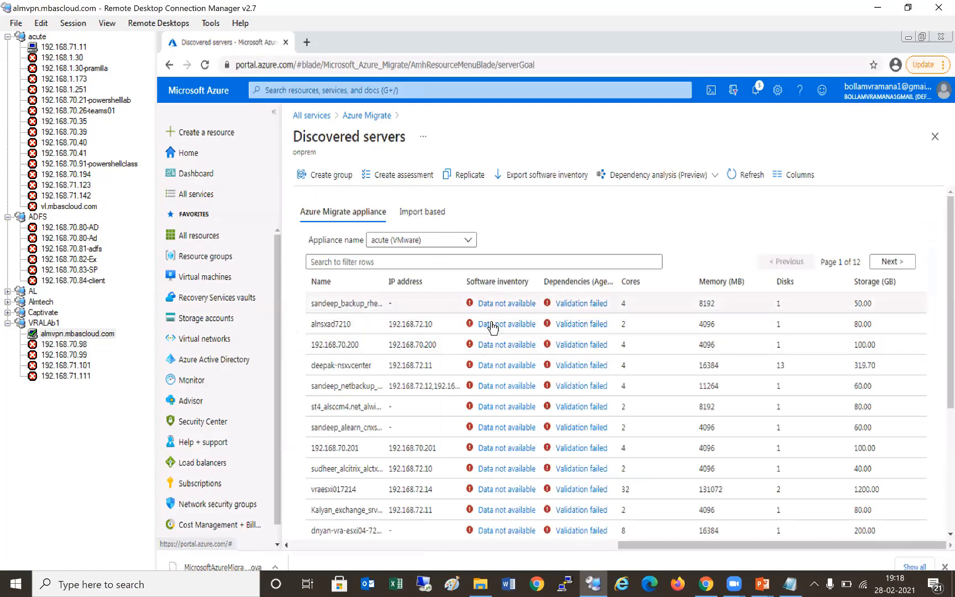
scroll(492, 328, down, 4)
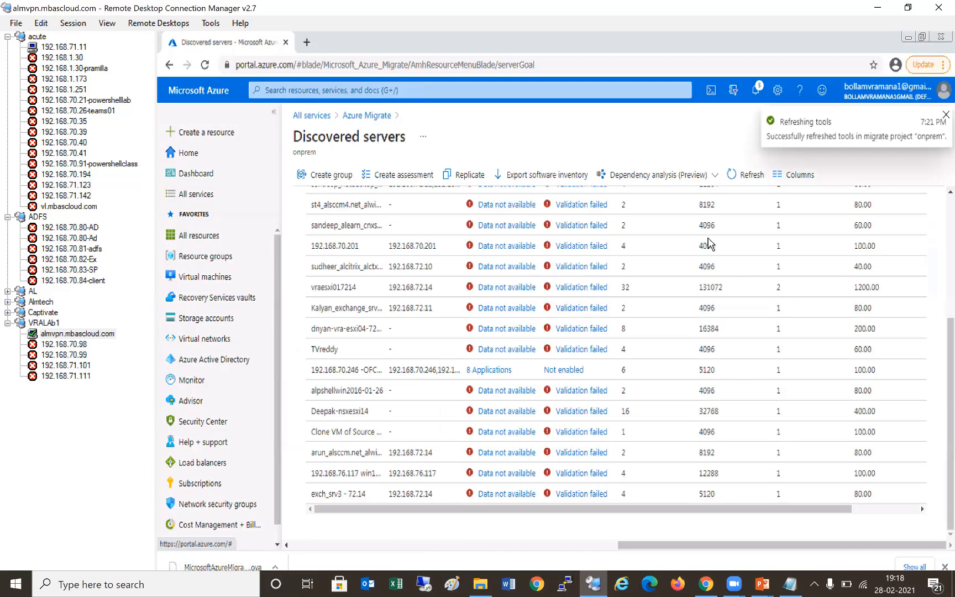
scroll(644, 276, up, 5)
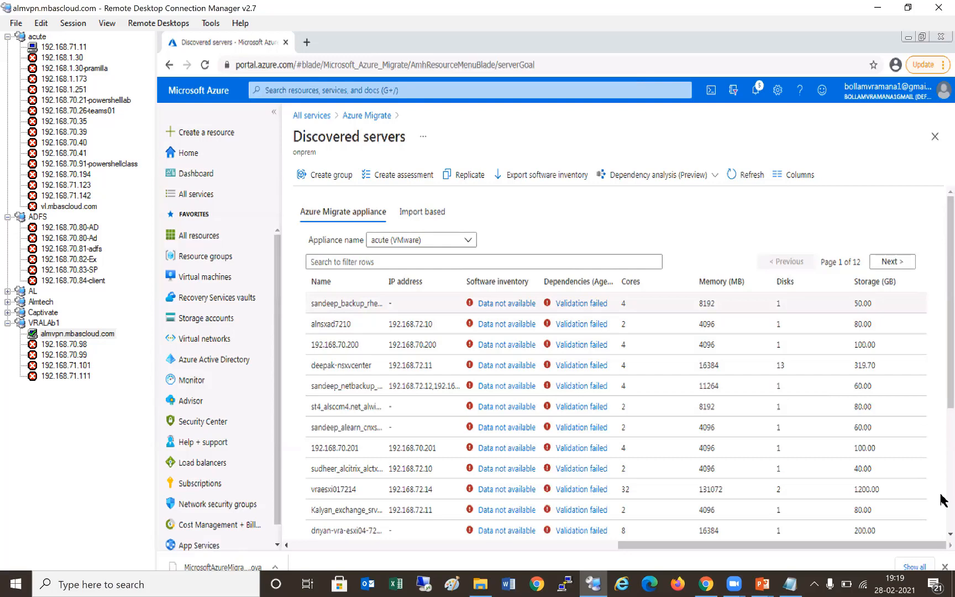
scroll(593, 394, down, 3)
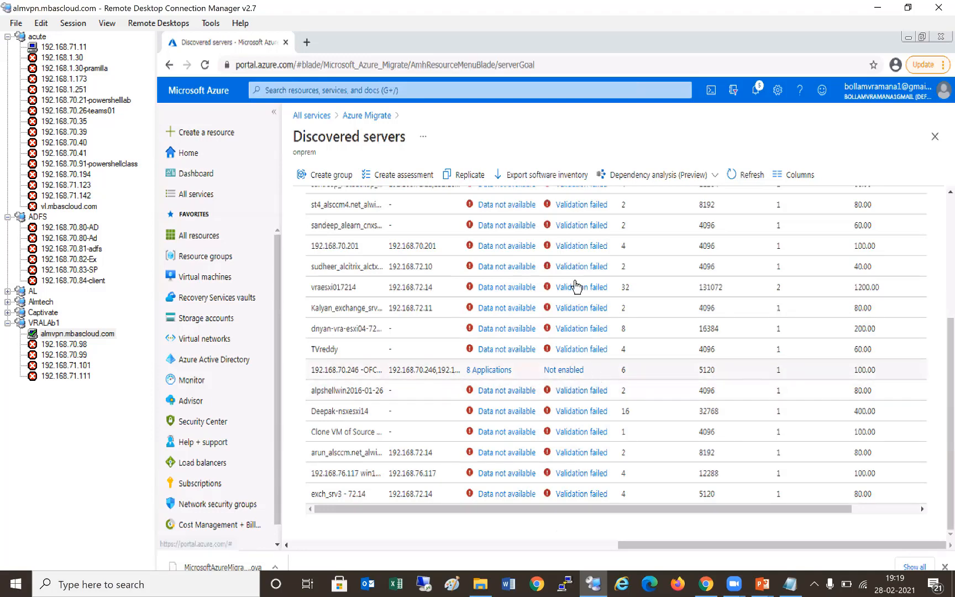
scroll(580, 279, up, 1)
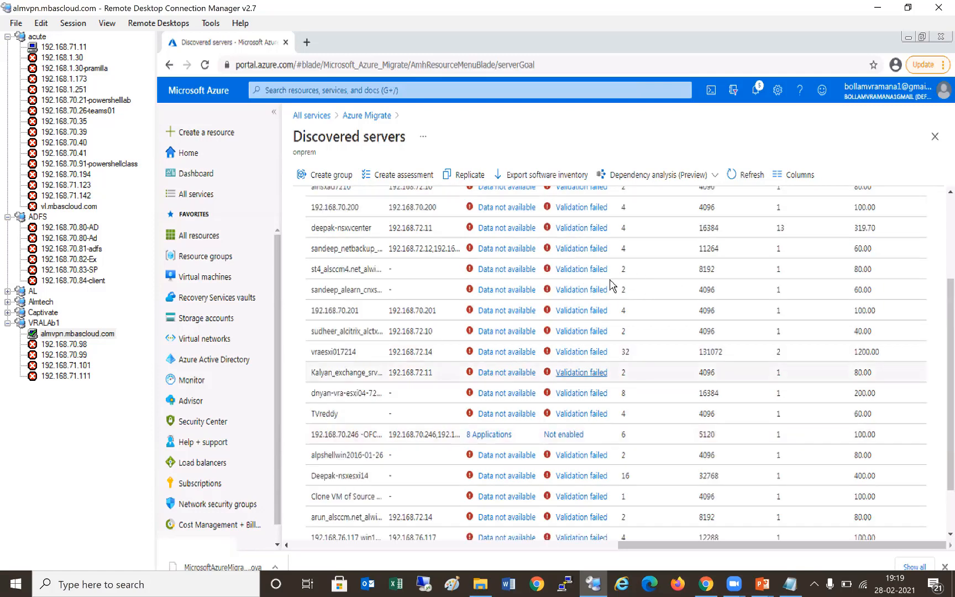
scroll(640, 373, up, 3)
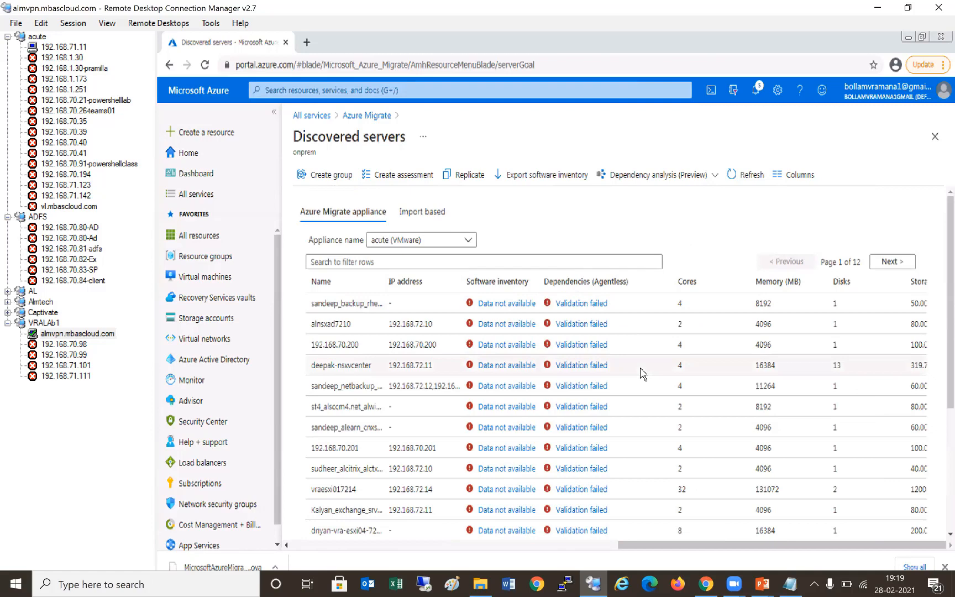
scroll(641, 373, down, 1)
scroll(553, 376, down, 2)
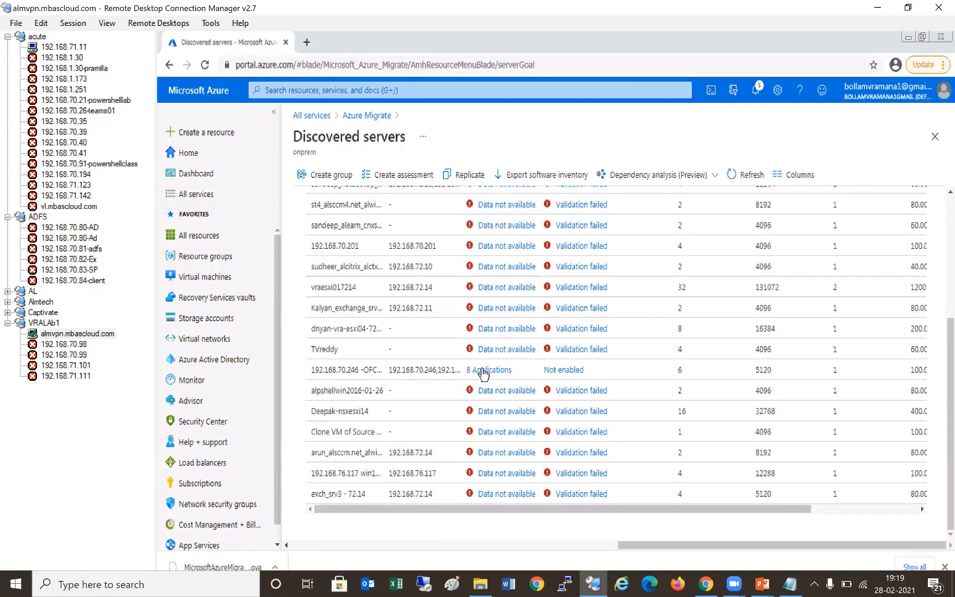
click(521, 315)
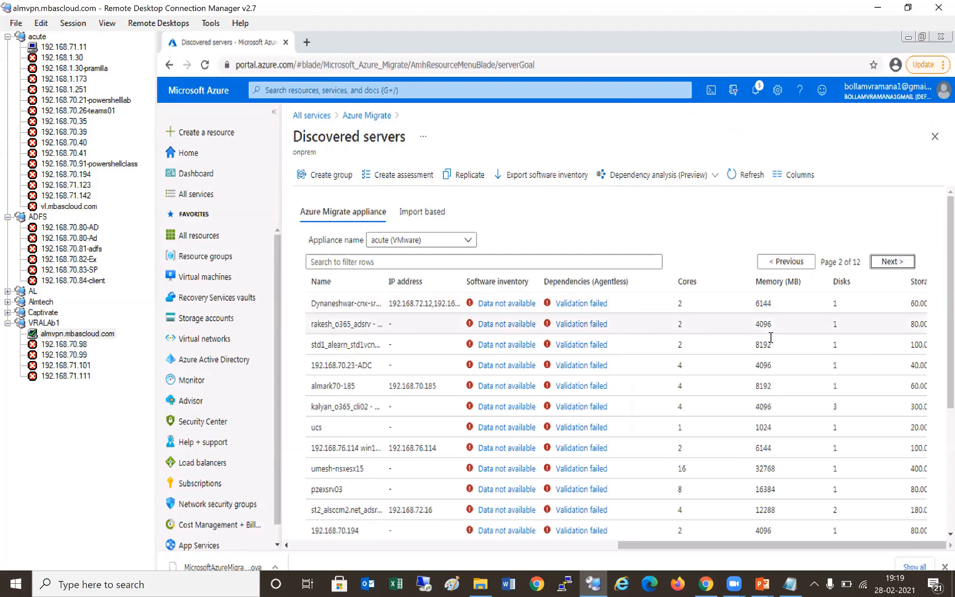
- Review the server's software inventory list, then close the inventory panel
scroll(889, 267, down, 1)
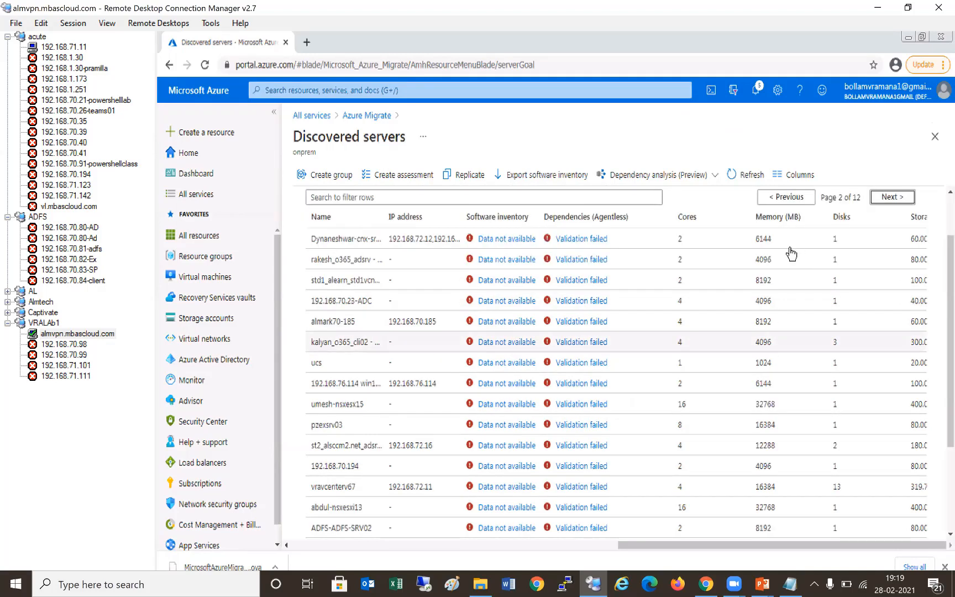
scroll(774, 238, up, 1)
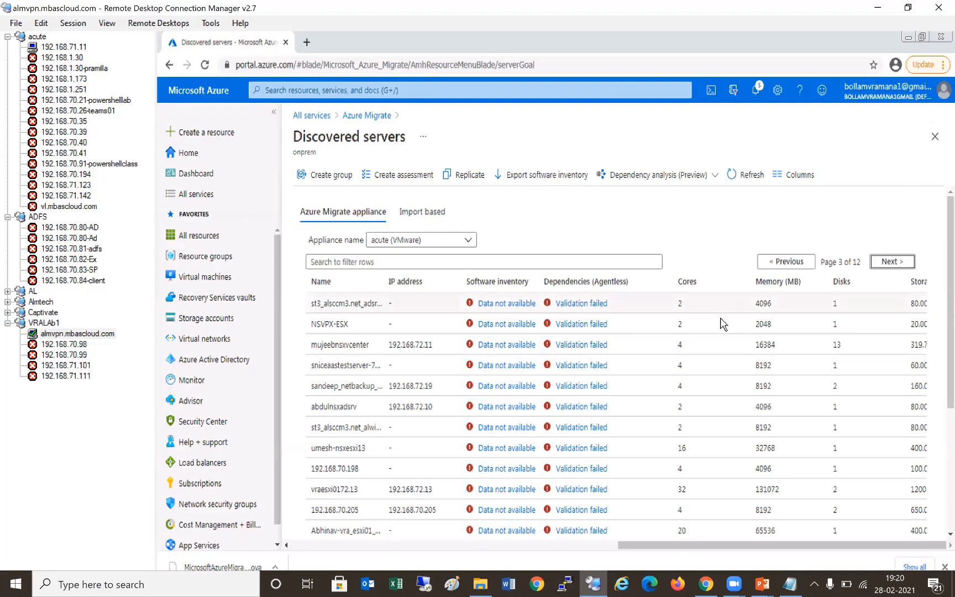
scroll(723, 325, down, 3)
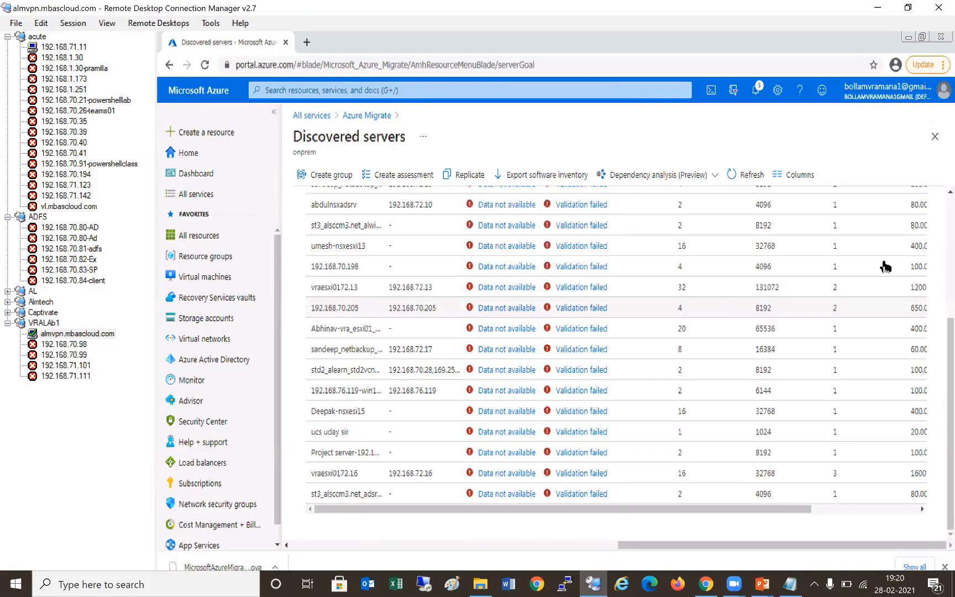
scroll(884, 267, up, 3)
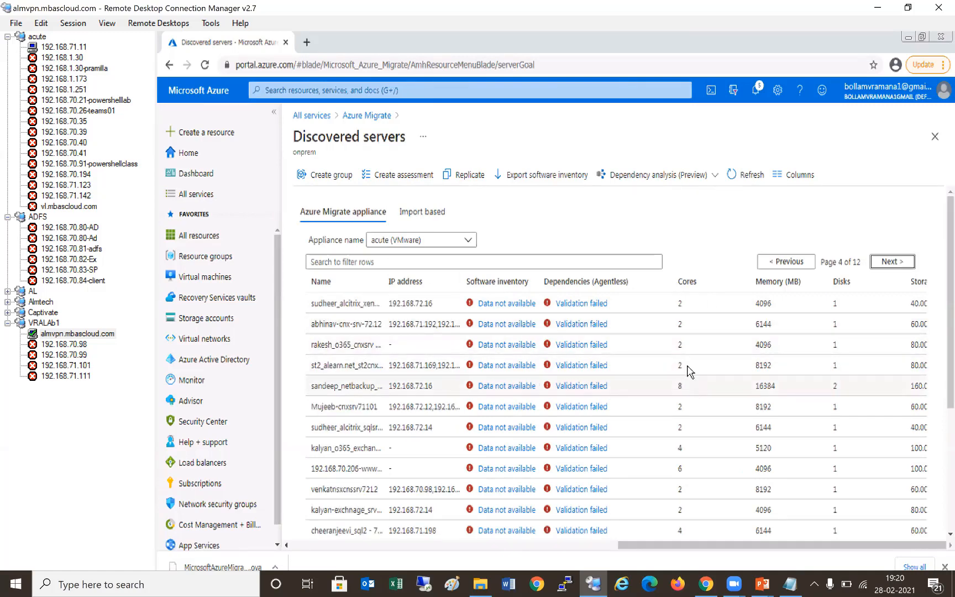
scroll(882, 236, down, 3)
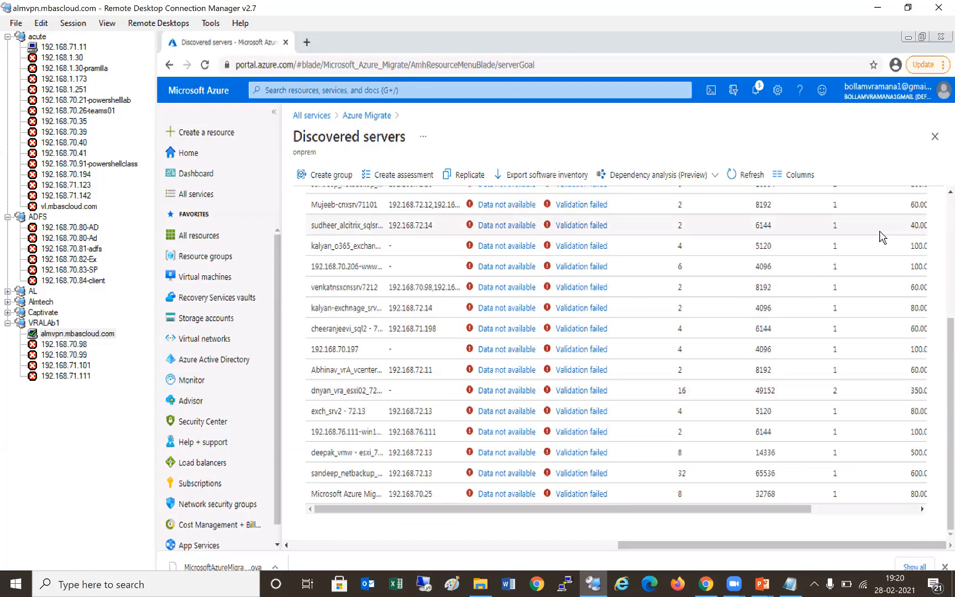
scroll(895, 262, up, 3)
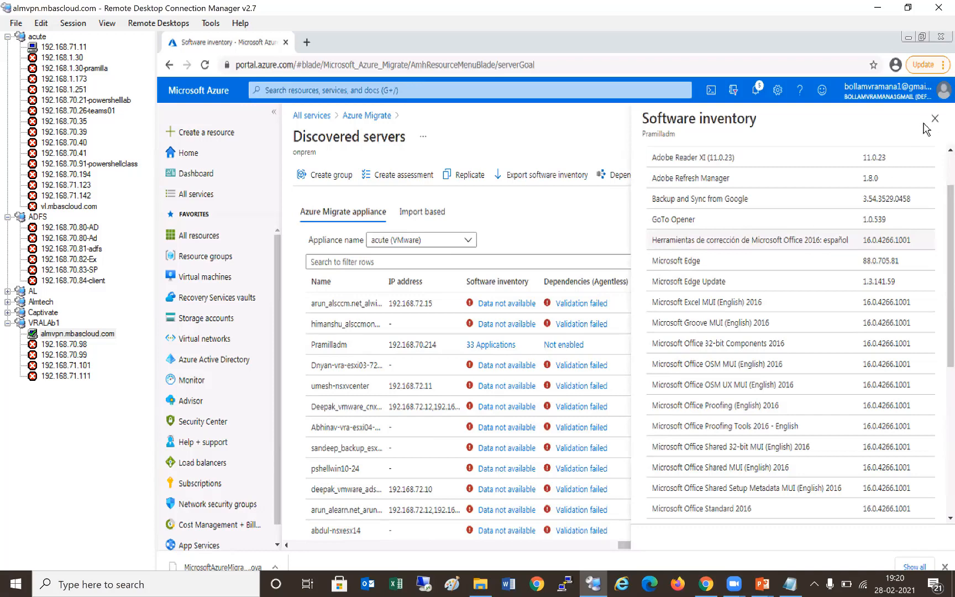
scroll(932, 126, down, 6)
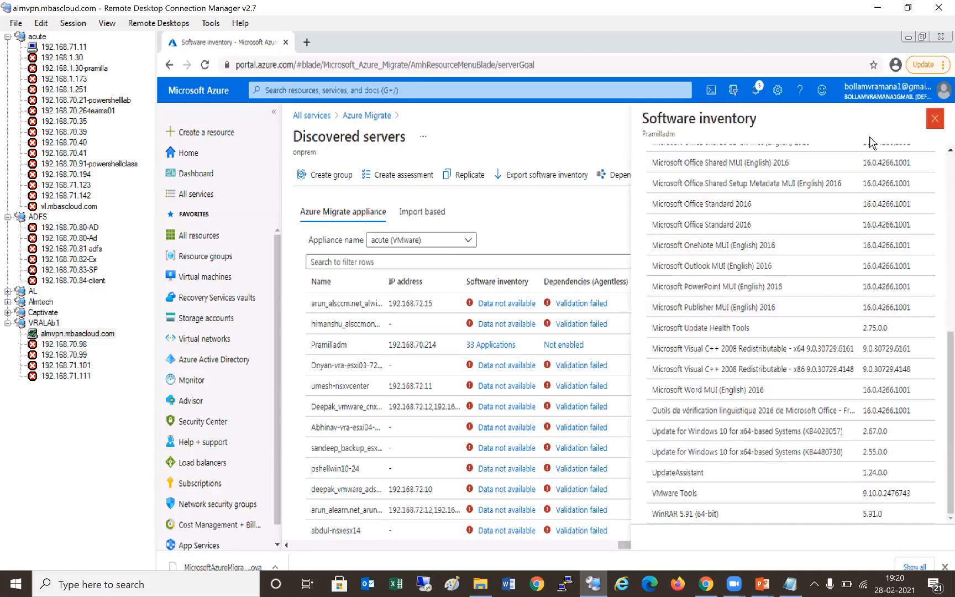
click(934, 119)
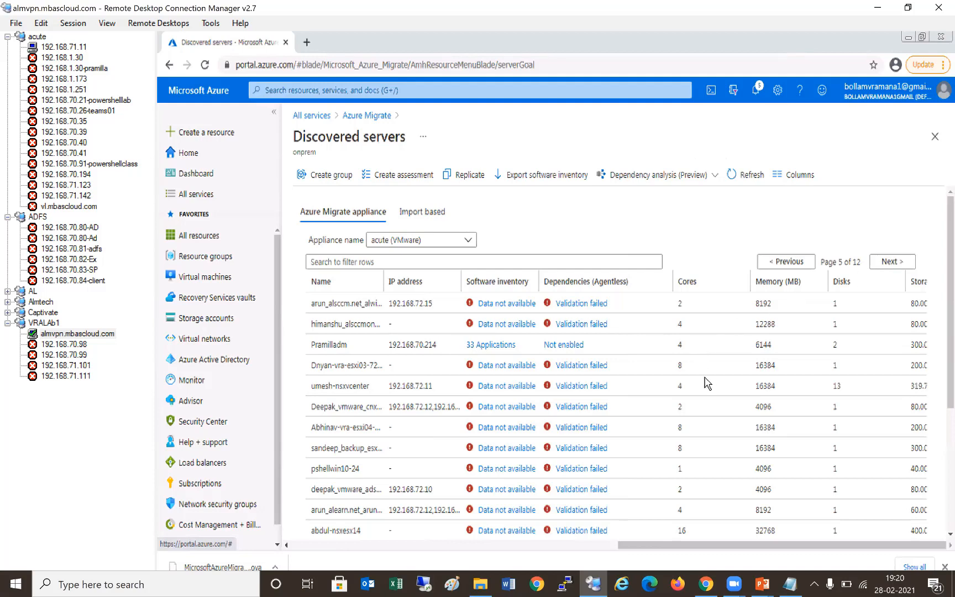
- Page through the discovered servers list up to page 10 of 12
click(903, 269)
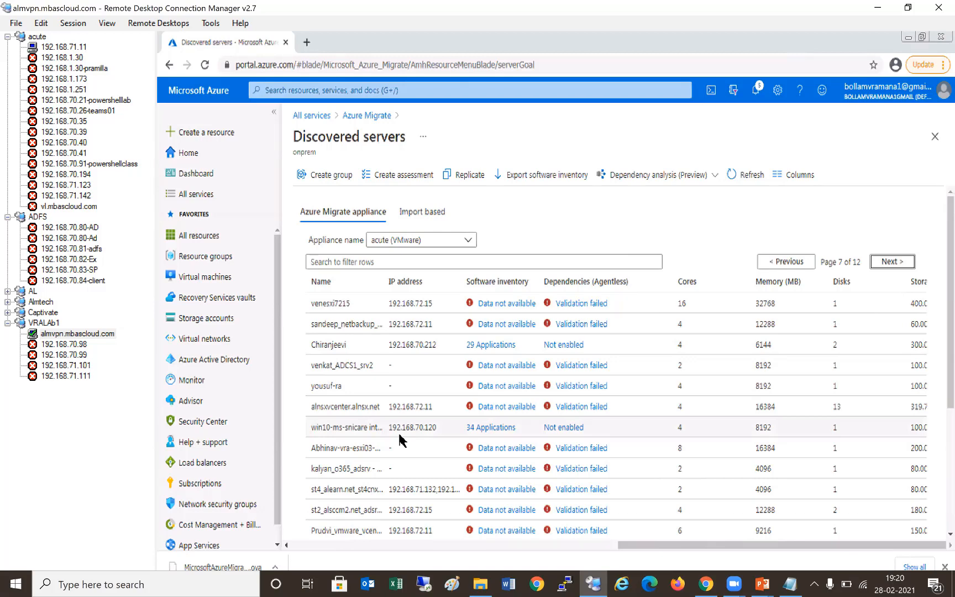
scroll(914, 241, down, 1)
scroll(906, 266, up, 1)
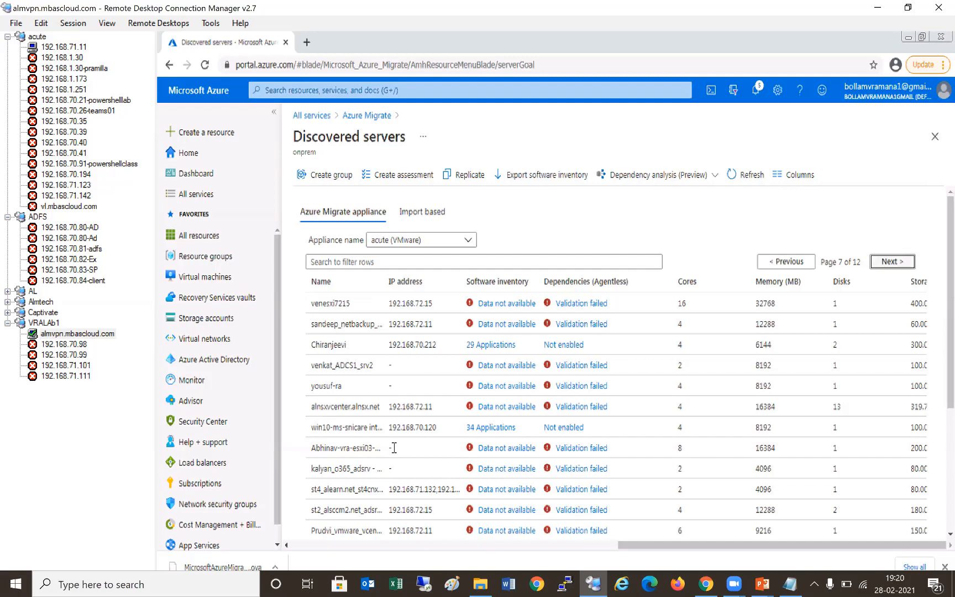
scroll(462, 357, down, 5)
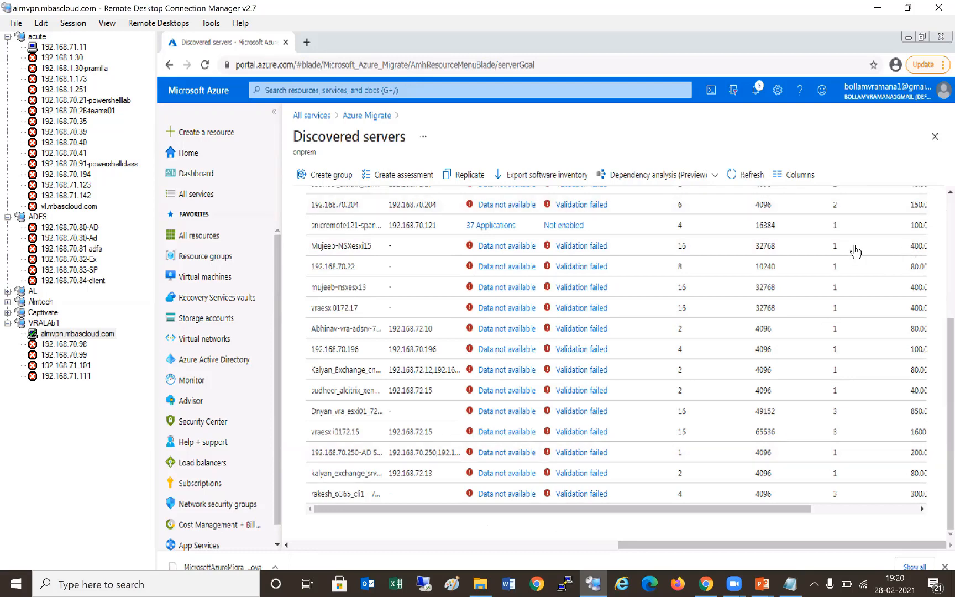
scroll(807, 235, up, 3)
key(Return)
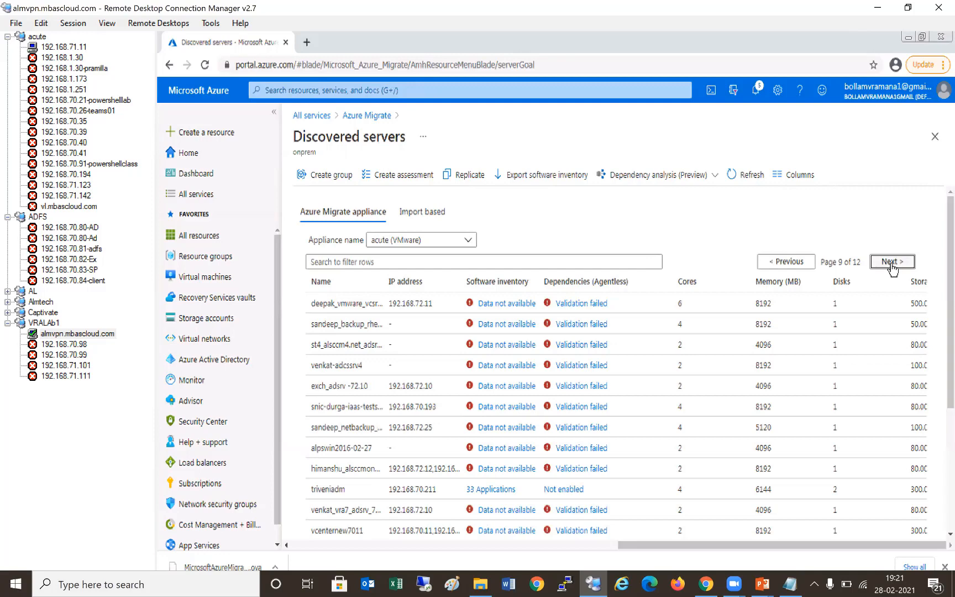
key(Return)
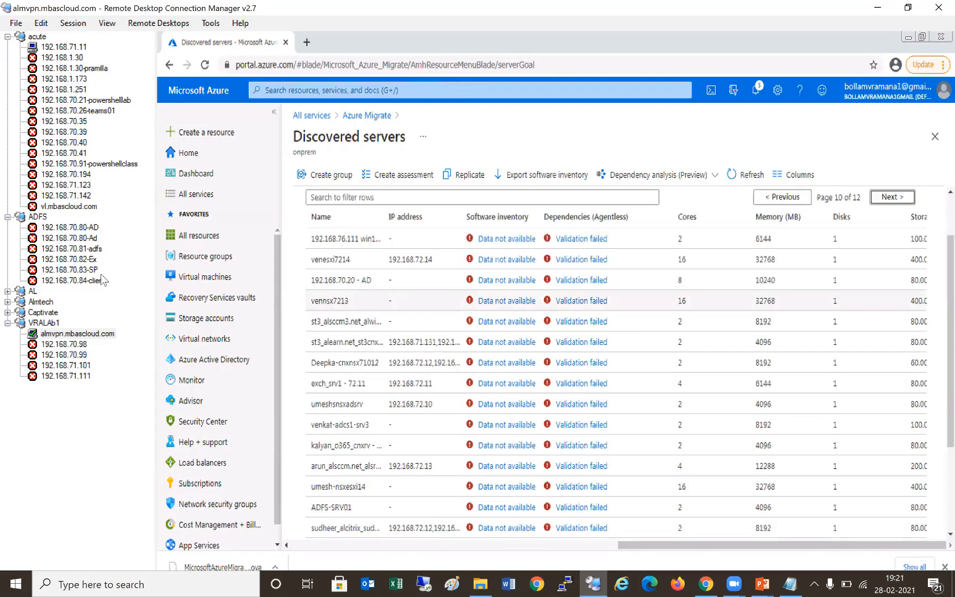
- Undock the almvpn.mbascloud.com remote session into its own window
right_click(83, 334)
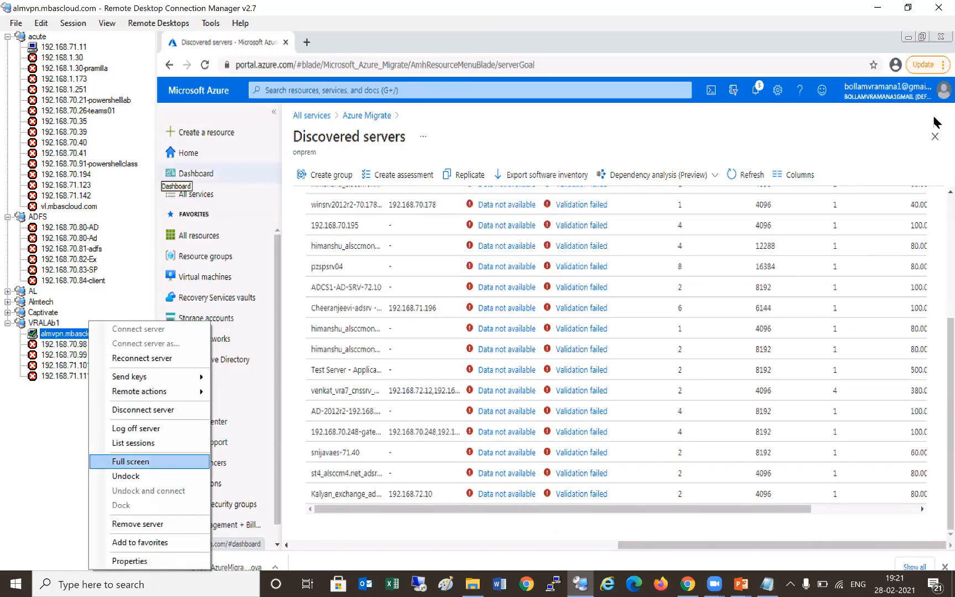
key(Down)
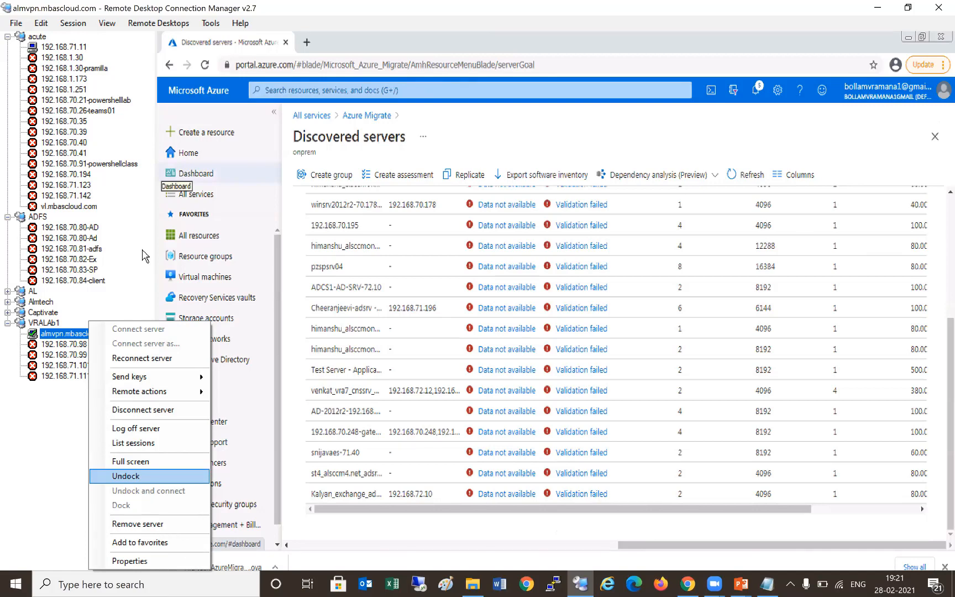
key(Return)
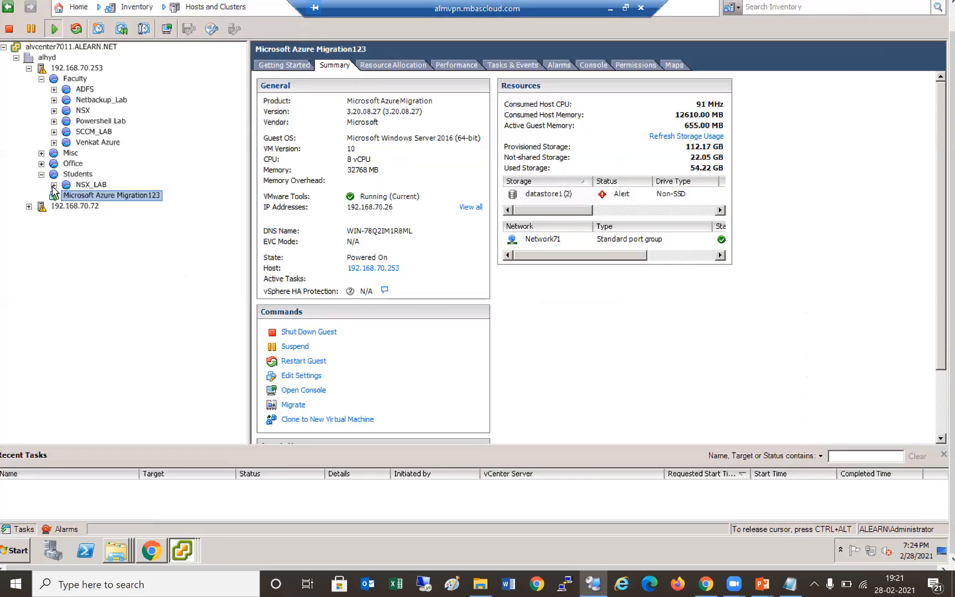
- Expand the NSX_LAB and NSX folders and show the alnsxad7210 VM's summary, IP 192.168.72.10
click(54, 186)
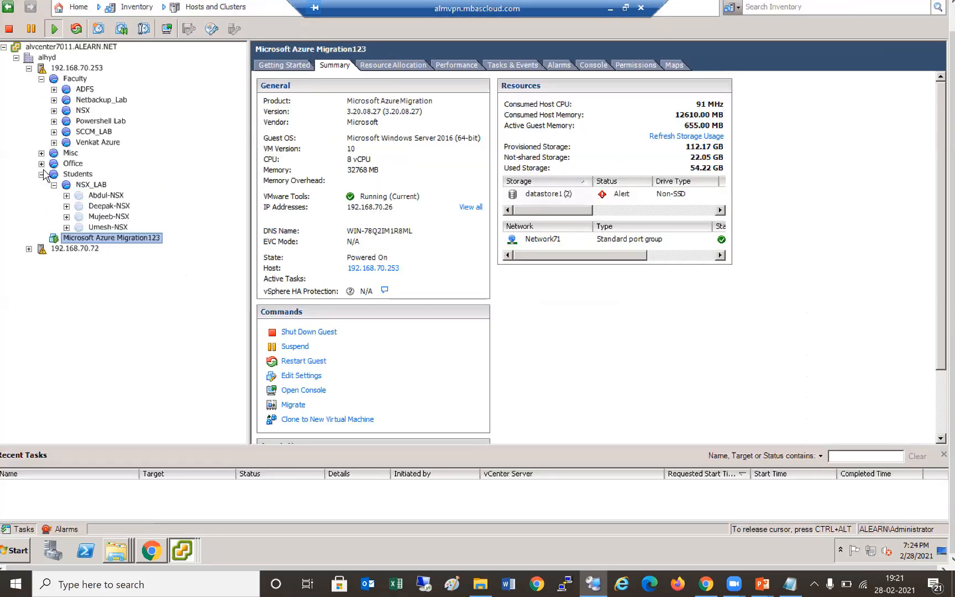
click(66, 112)
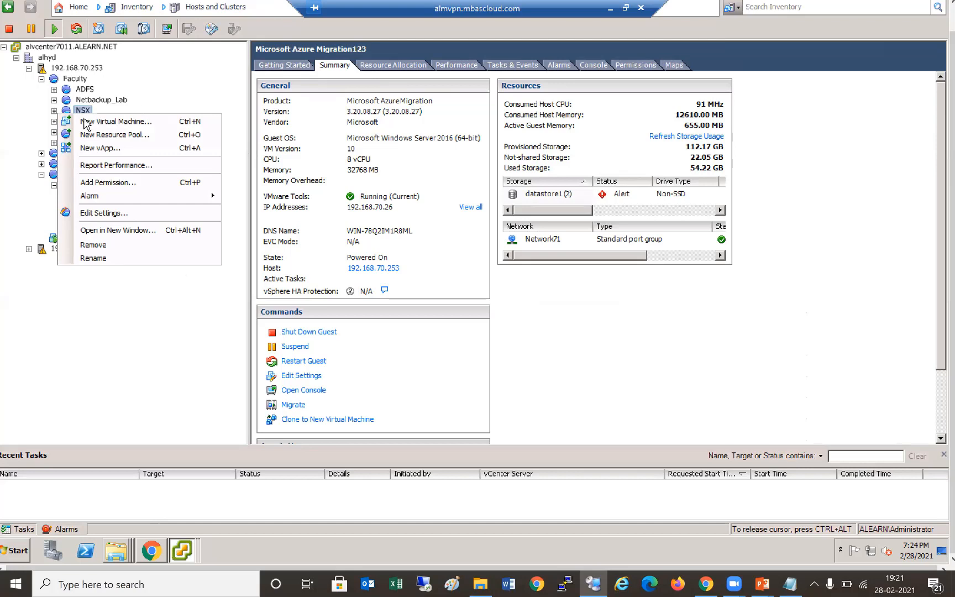
click(55, 110)
click(54, 111)
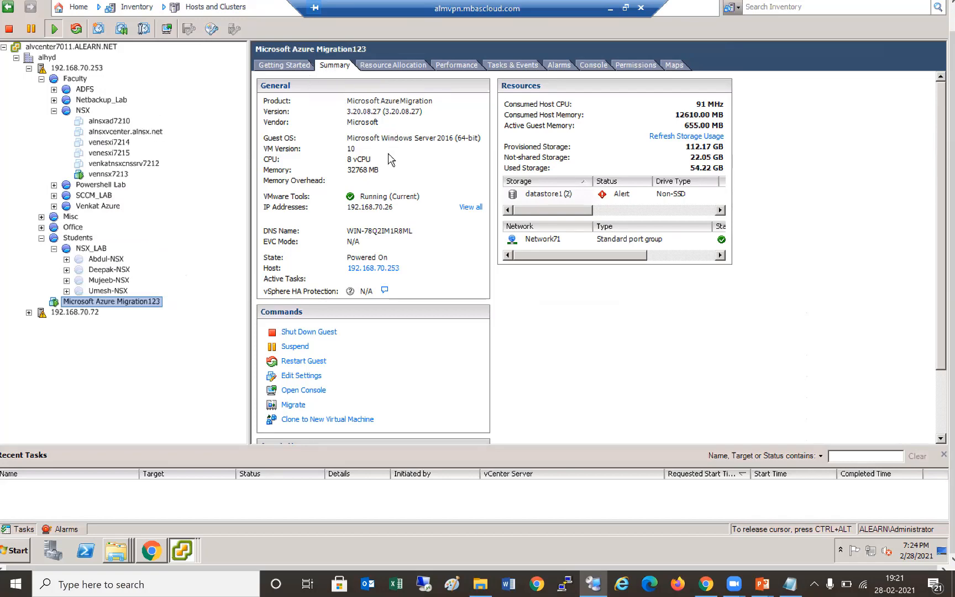
click(124, 122)
- Copy the alnsxad7210 VM name via Rename without changing it, then return to Azure
right_click(122, 121)
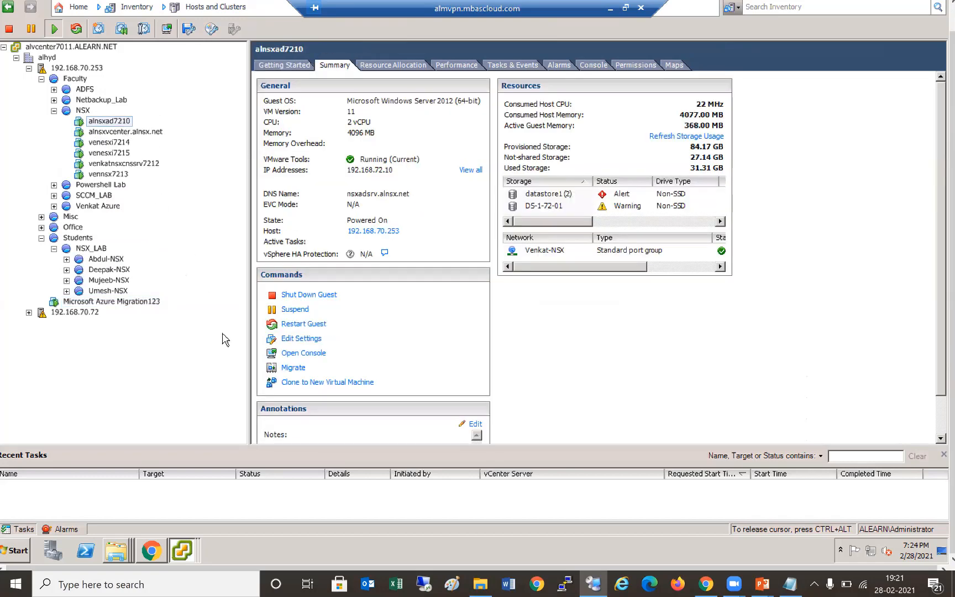
click(163, 312)
key(ctrl+c)
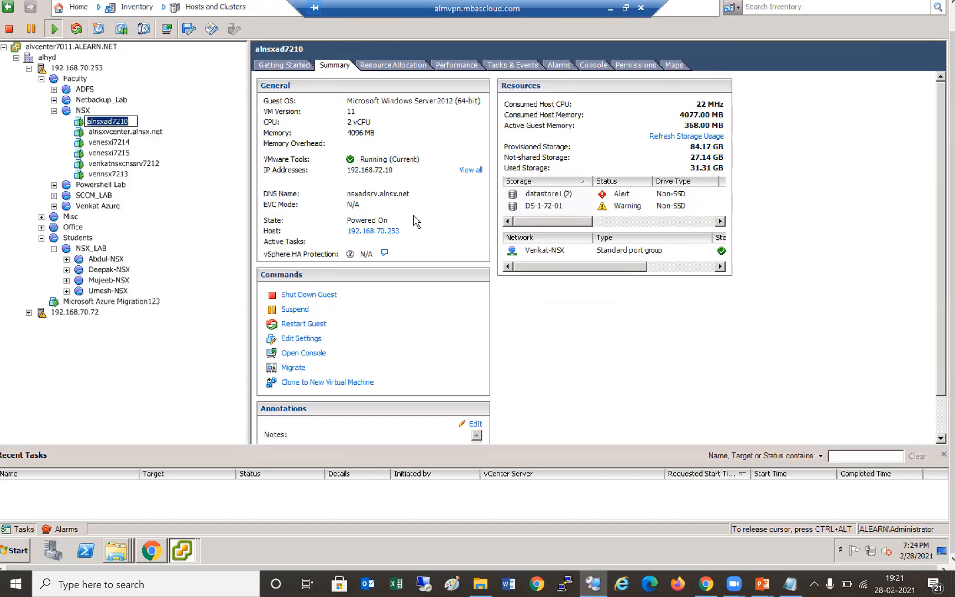
click(152, 544)
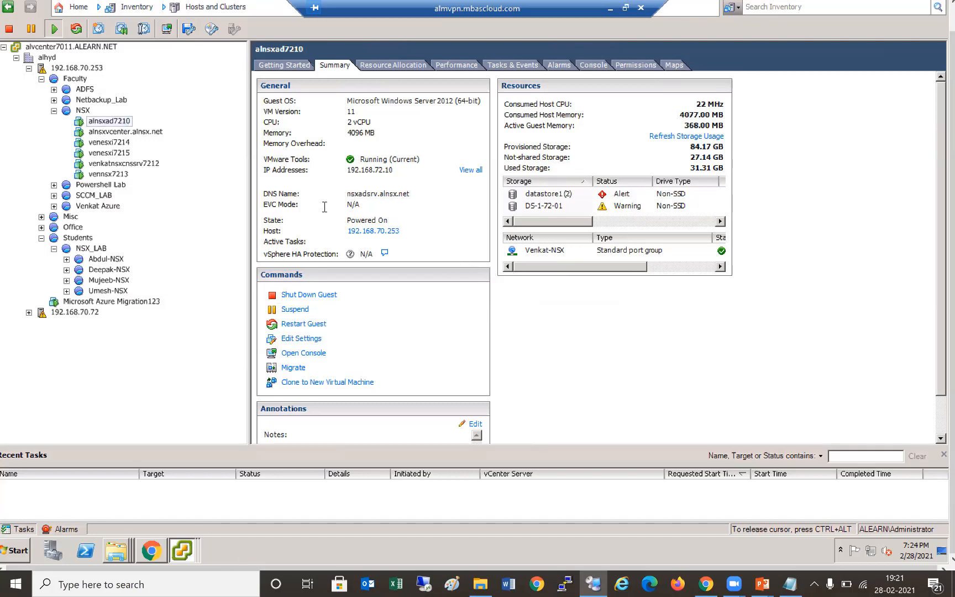
key(alt+Tab)
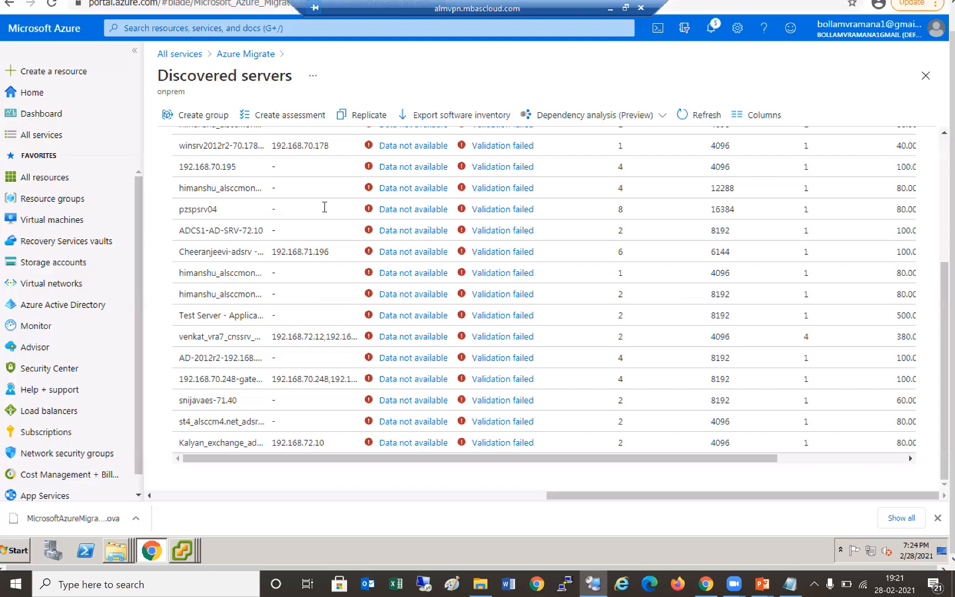
- Filter the discovered servers list to alnsxad7210 and scroll across its columns
scroll(324, 207, up, 4)
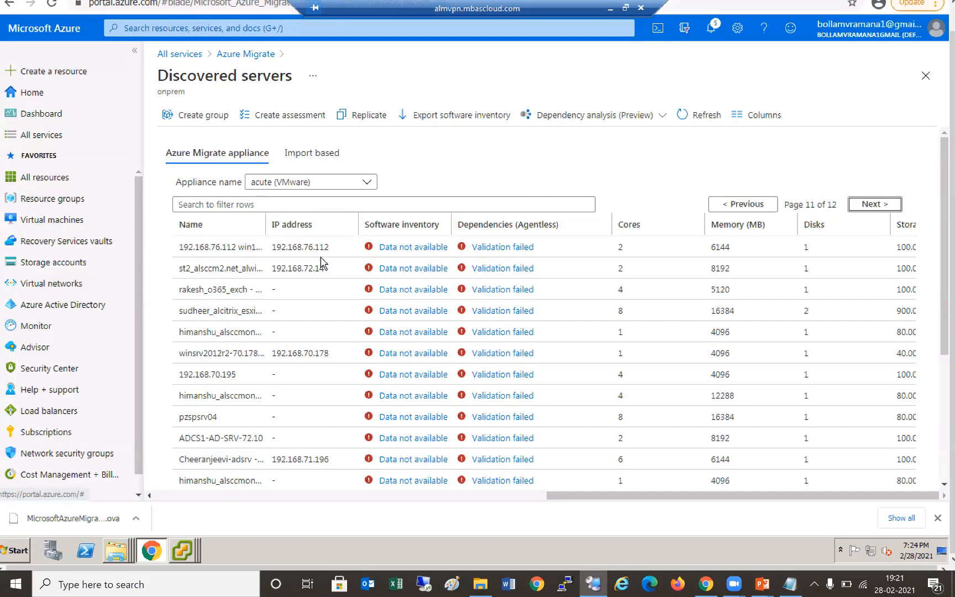
key(ctrl+v)
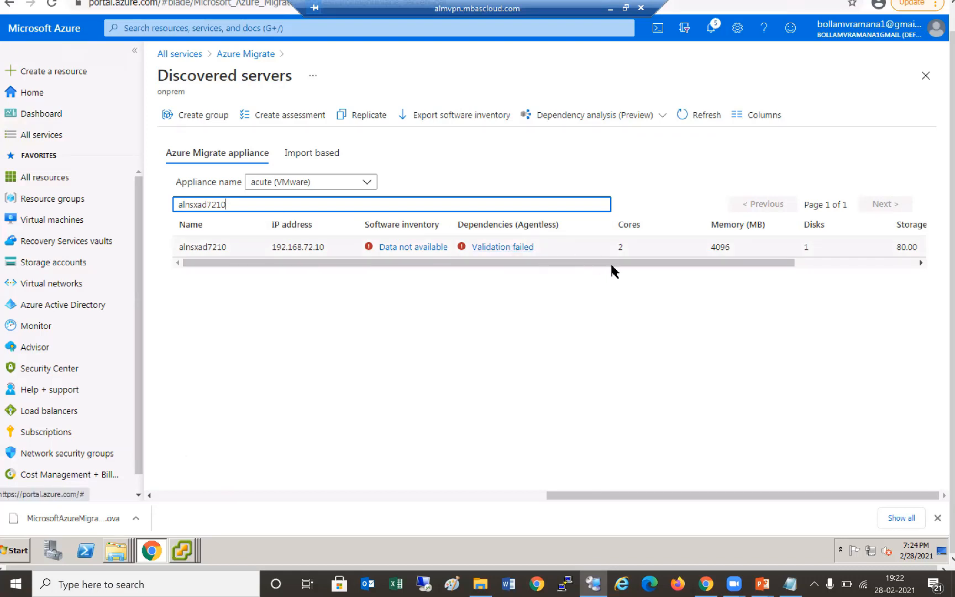
scroll(767, 264, right, 3)
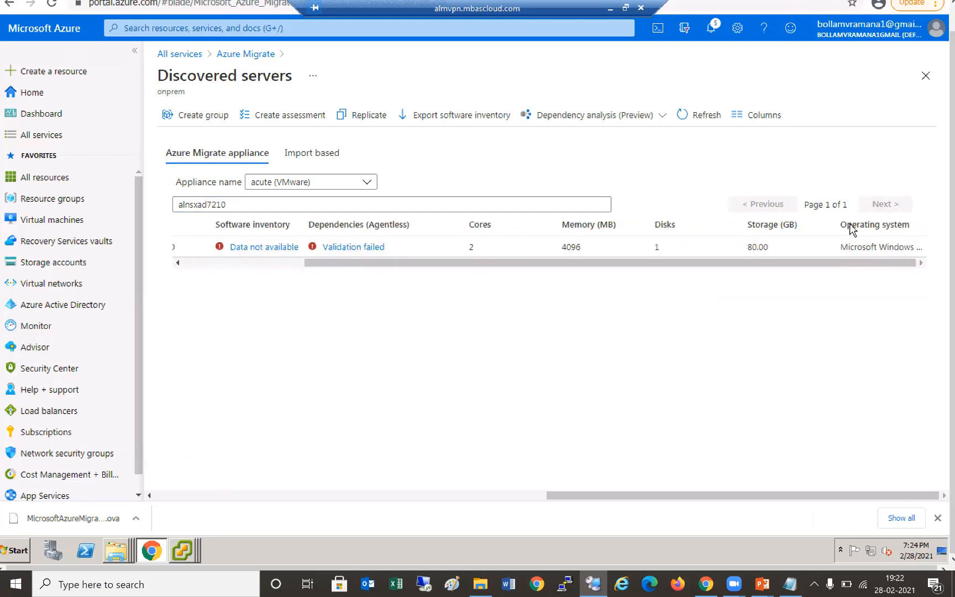
drag(832, 223, 787, 223)
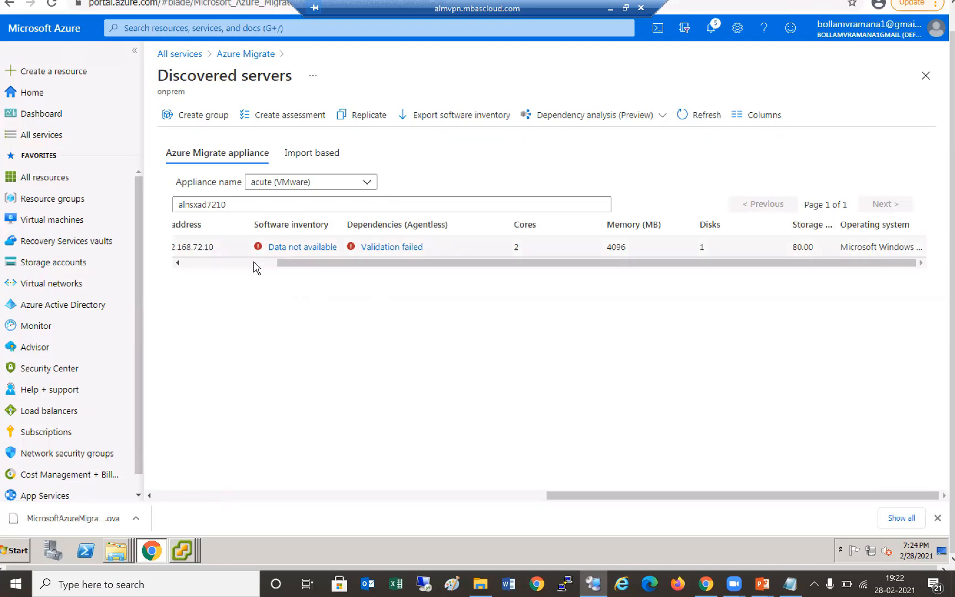
drag(426, 263, 332, 263)
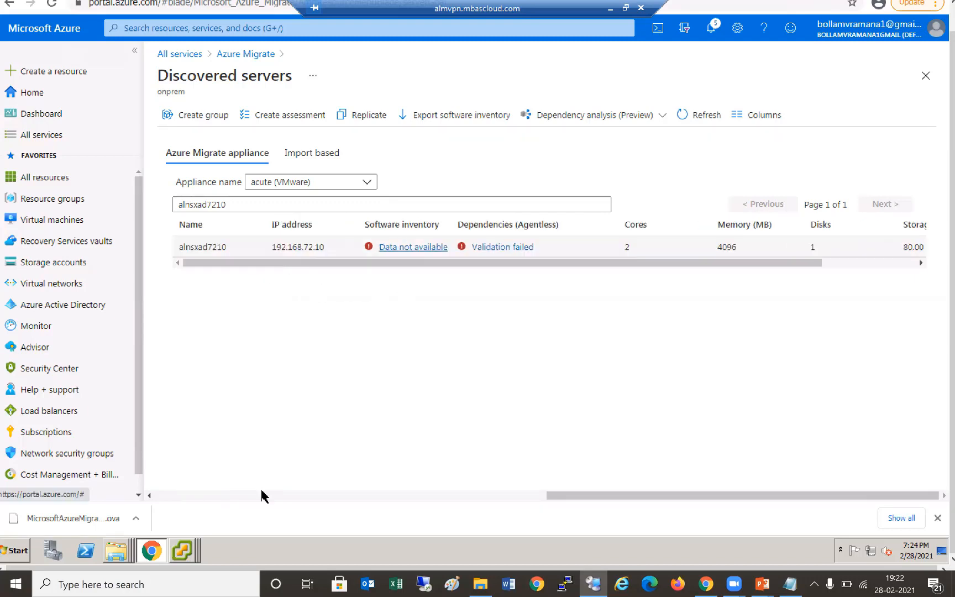
- Return to the vSphere Client window and browse the Office folder to the vcenternew7011 VM
click(186, 540)
click(182, 500)
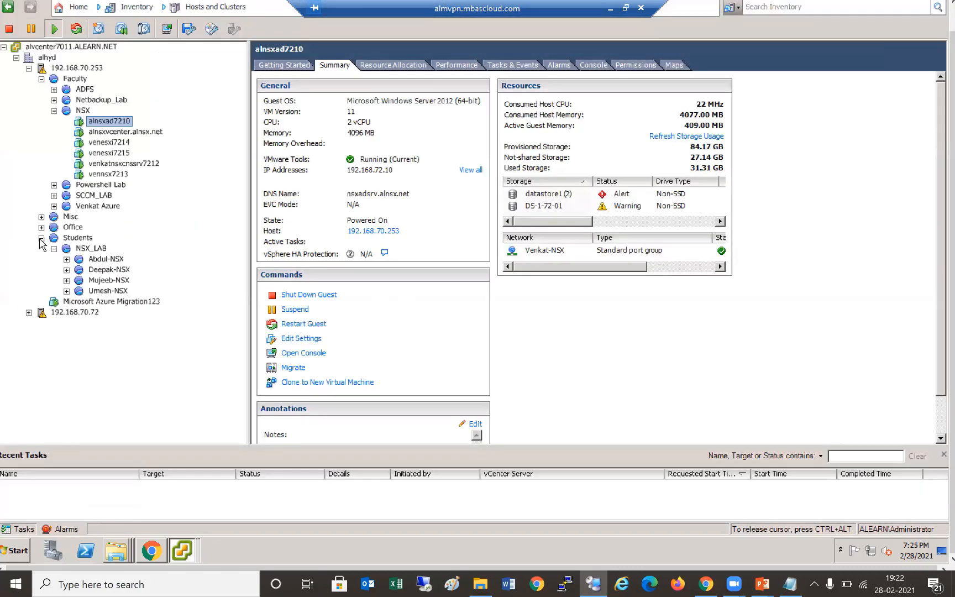
click(40, 239)
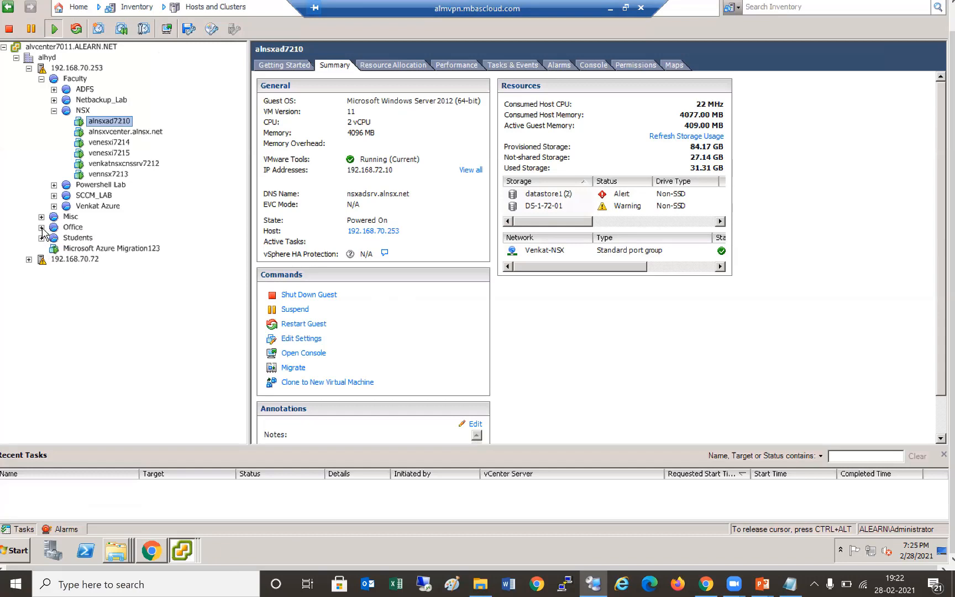
click(41, 227)
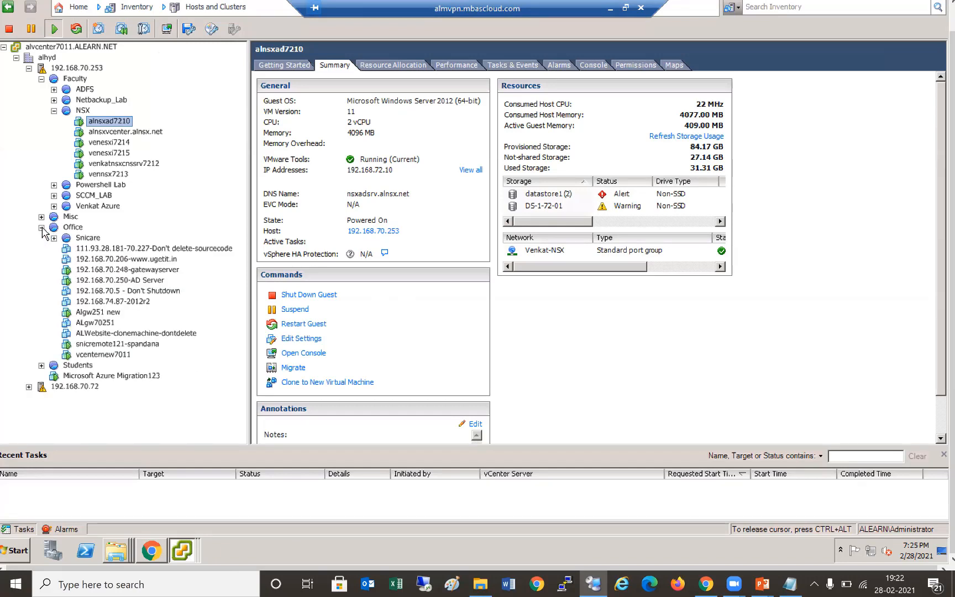
click(109, 354)
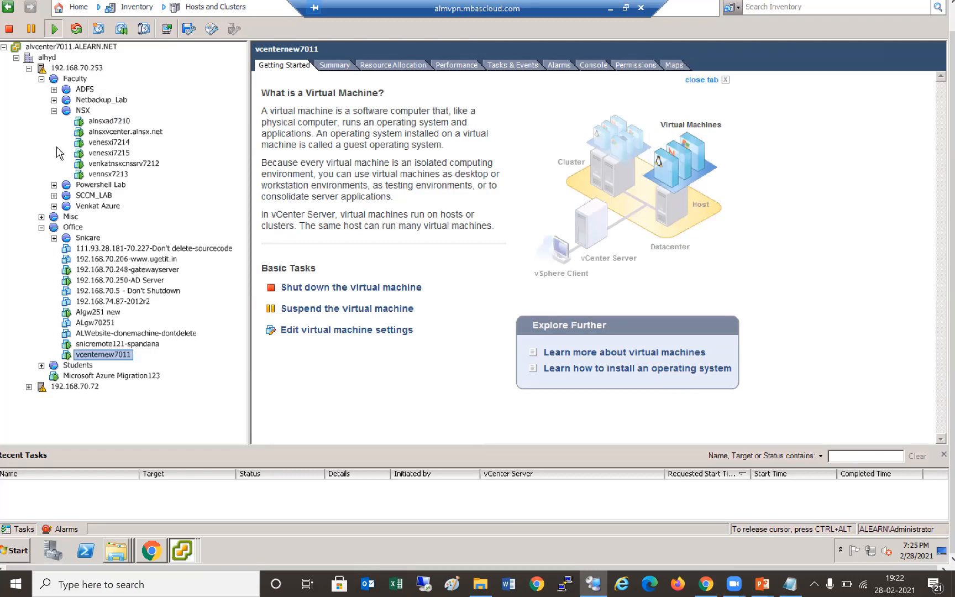
- Collapse NSX and browse the Snicare and Misc folders in the inventory tree
click(54, 111)
click(53, 142)
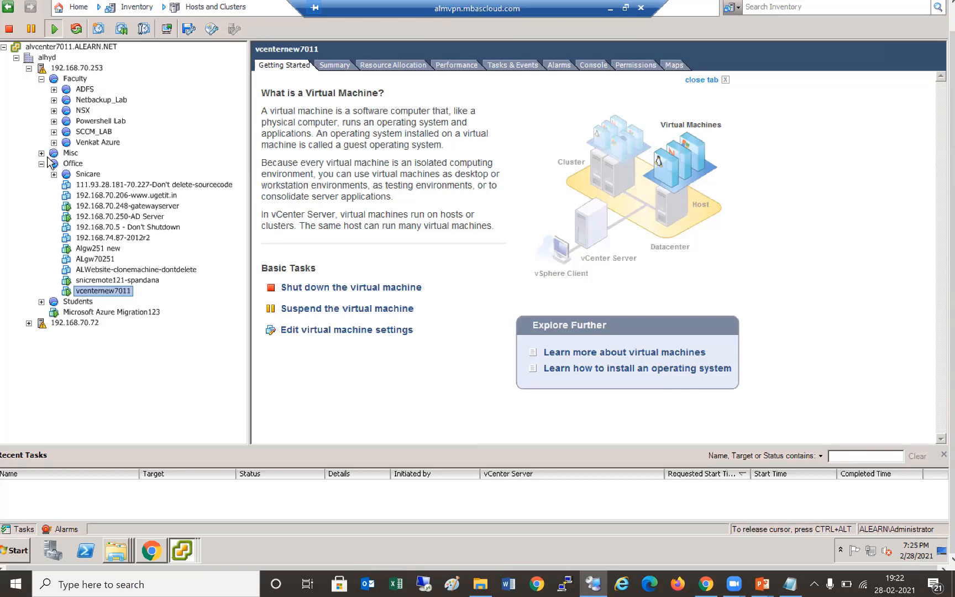
click(53, 175)
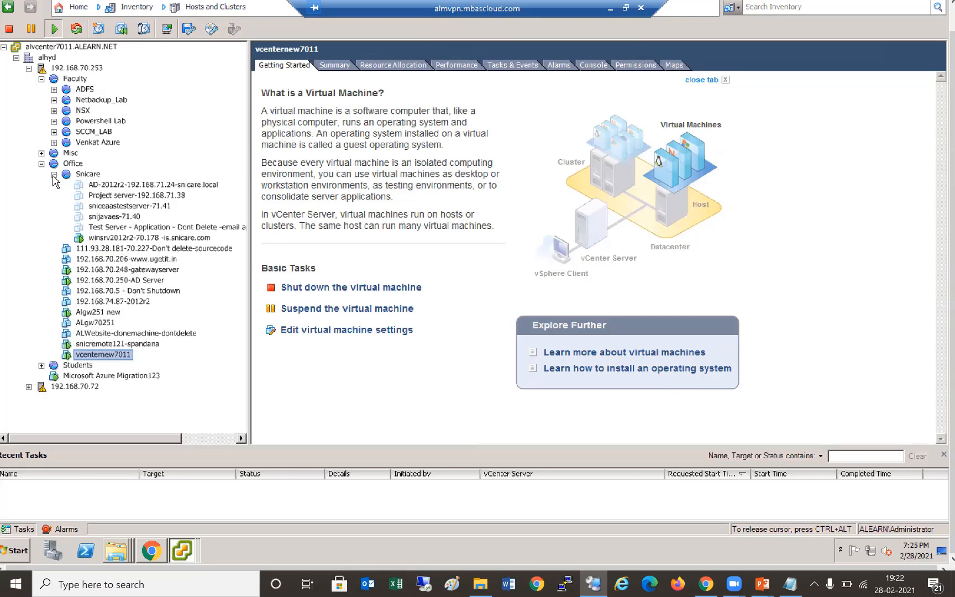
click(54, 175)
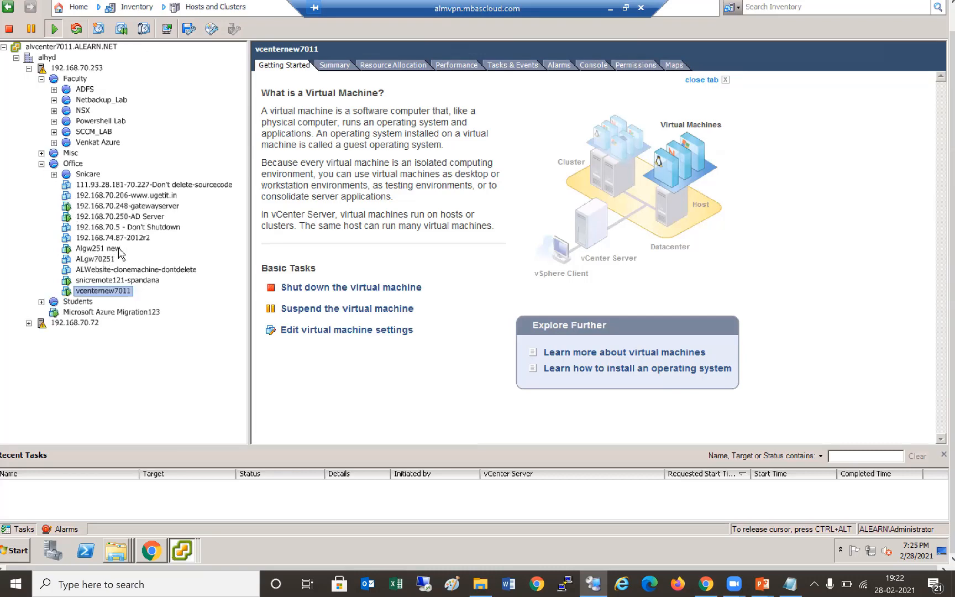
click(42, 154)
right_click(43, 156)
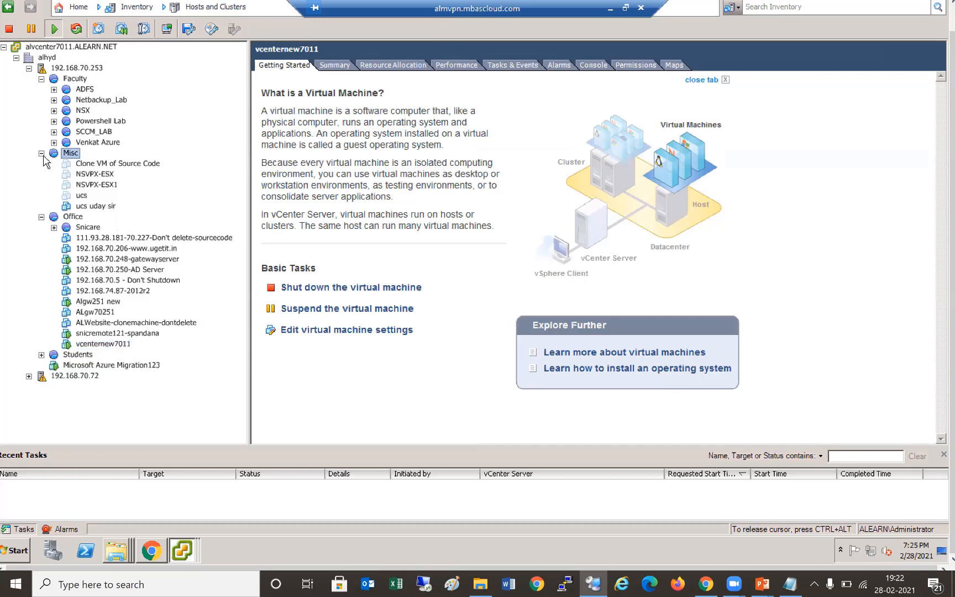
click(224, 134)
click(42, 153)
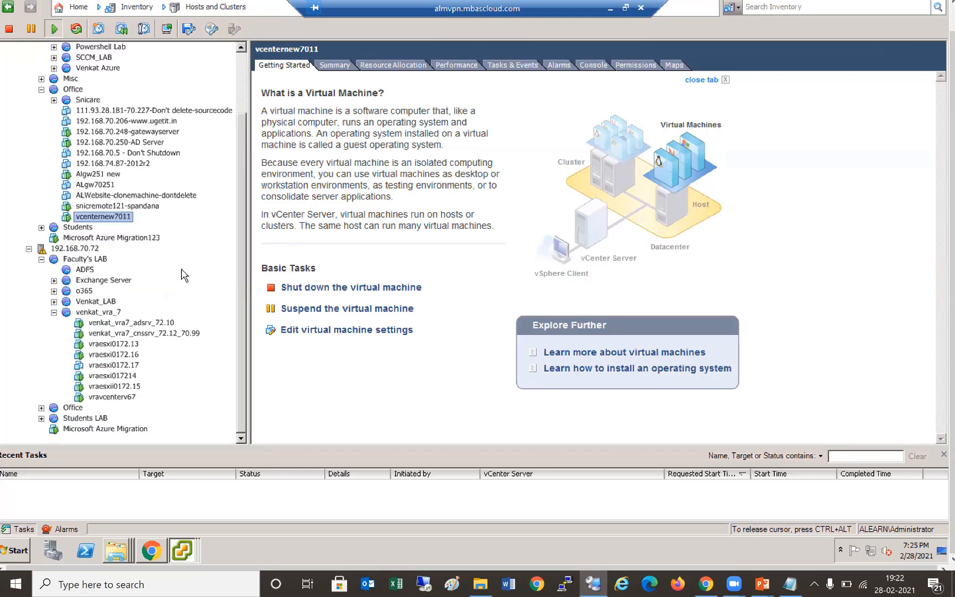
- Browse the second host's venkat_vra_7, Venkat_LAB, Office and Students LAB folders
click(54, 313)
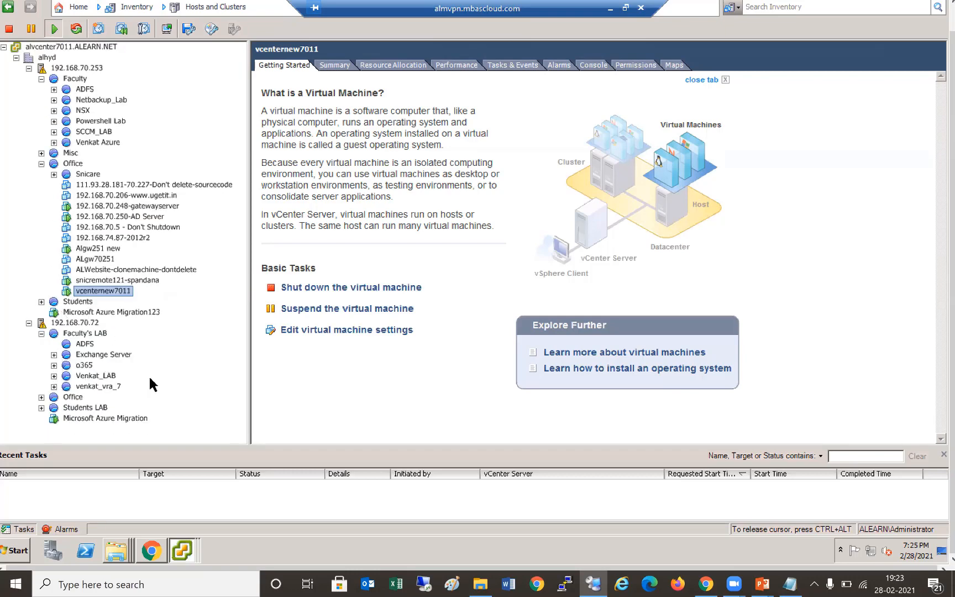
click(54, 376)
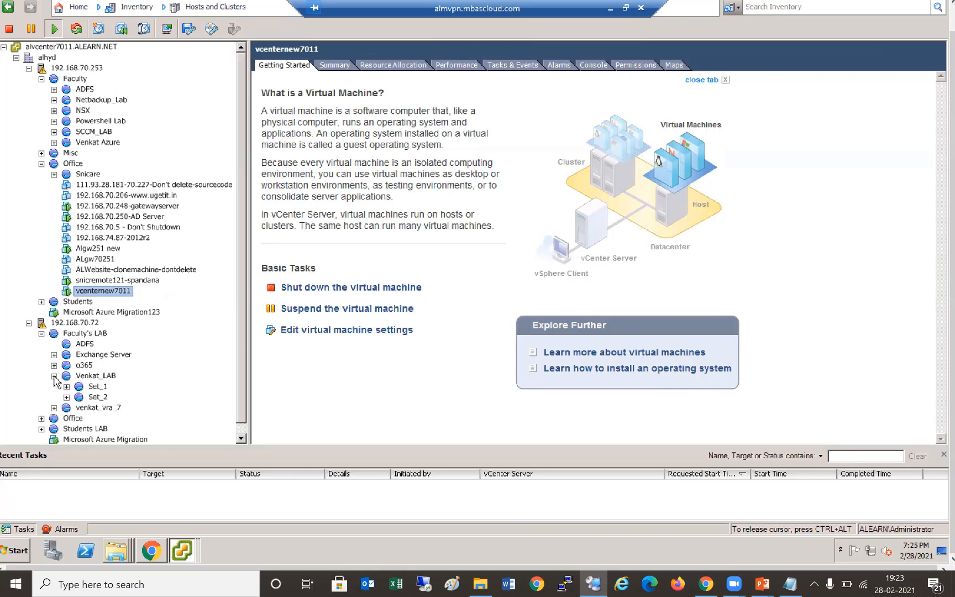
click(54, 376)
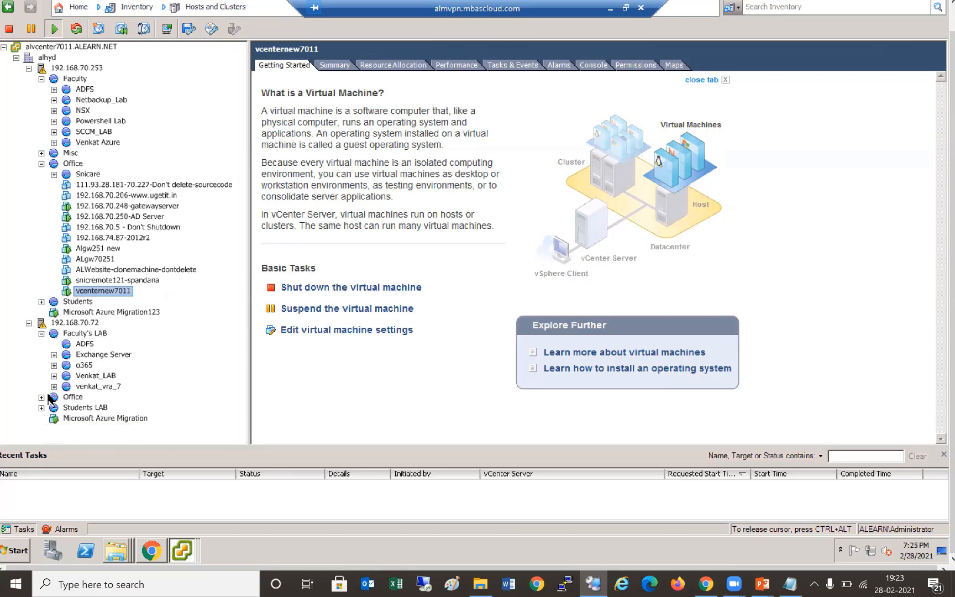
click(42, 396)
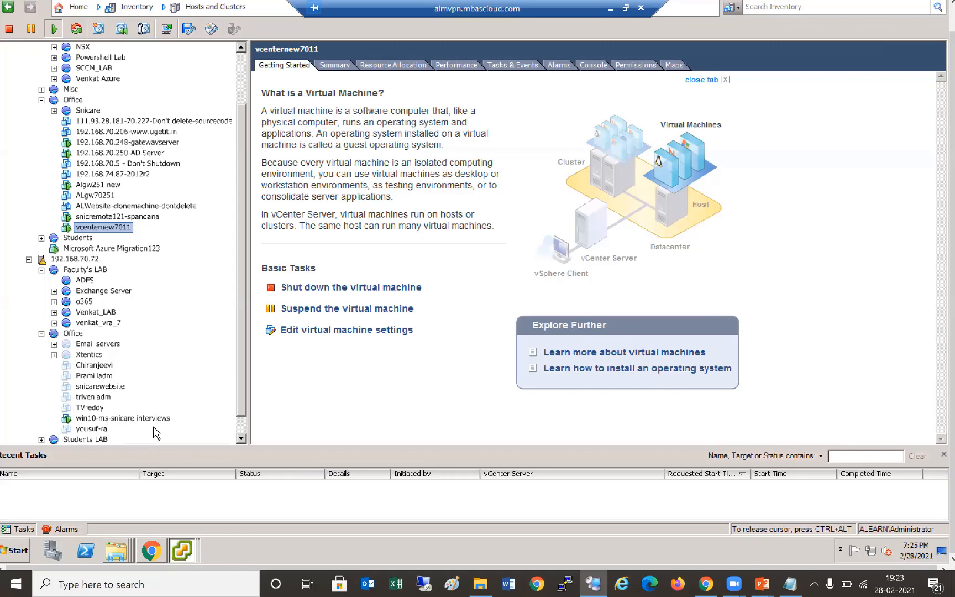
scroll(55, 429, down, 1)
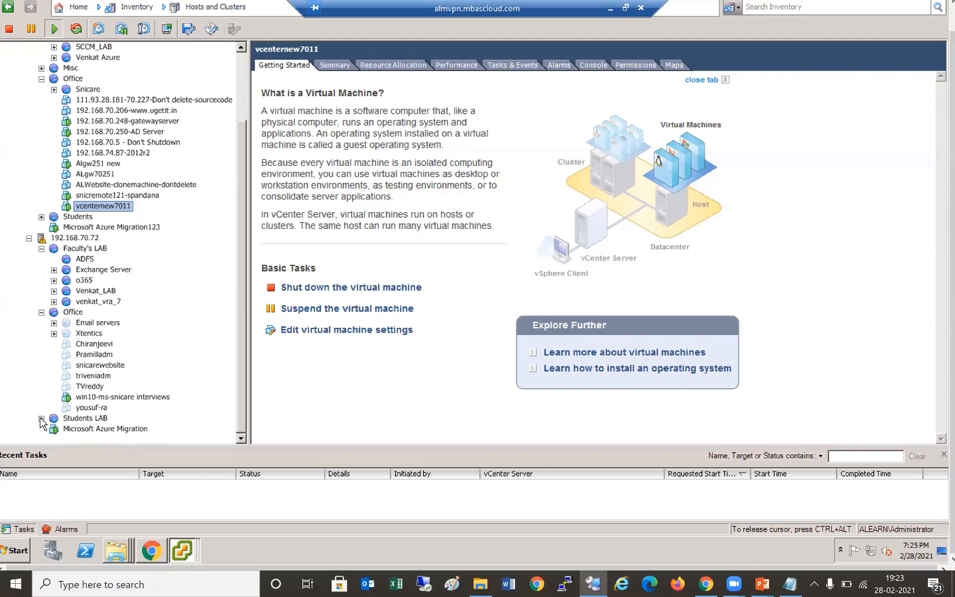
click(41, 419)
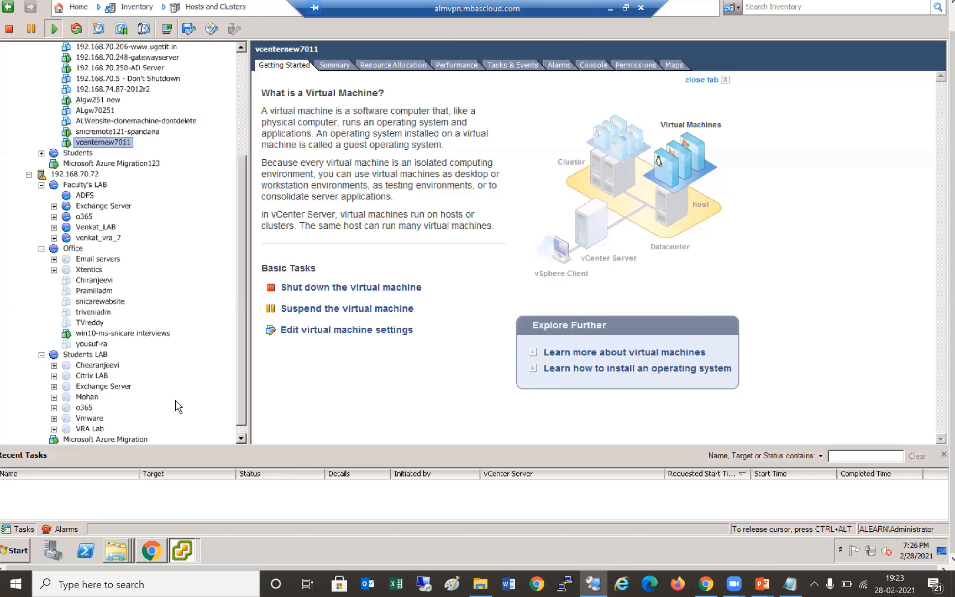
scroll(765, 82, up, 2)
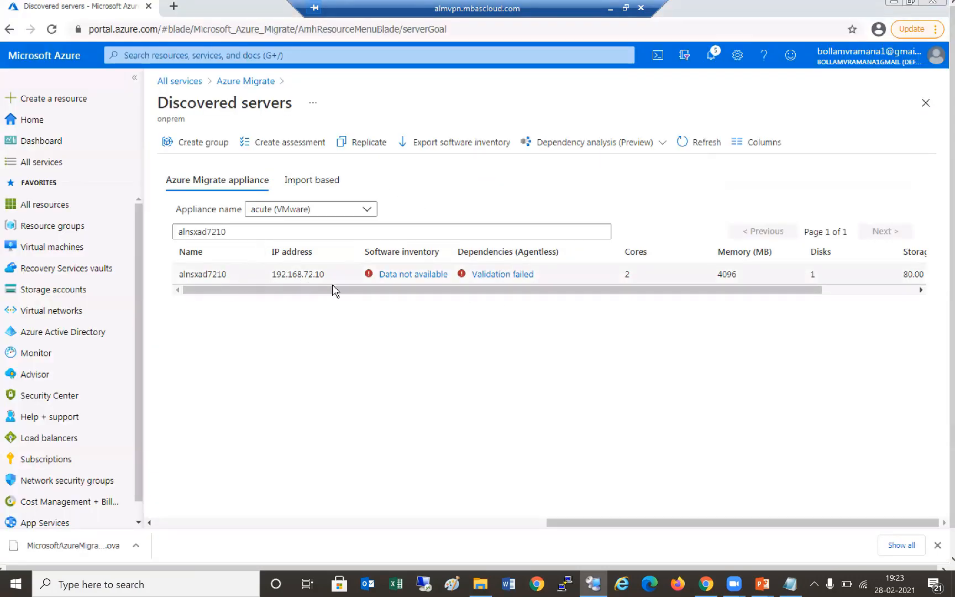
click(492, 282)
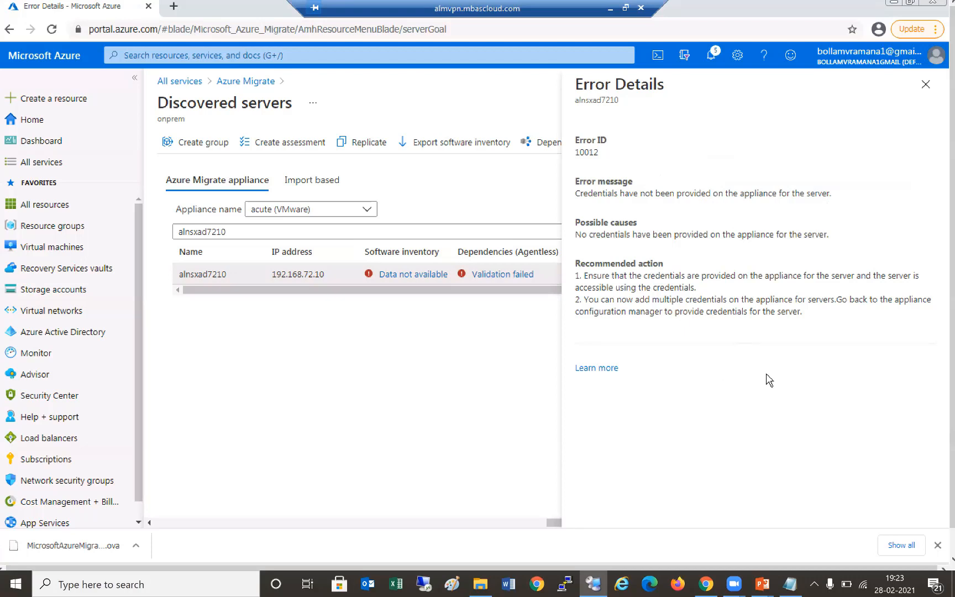
click(924, 85)
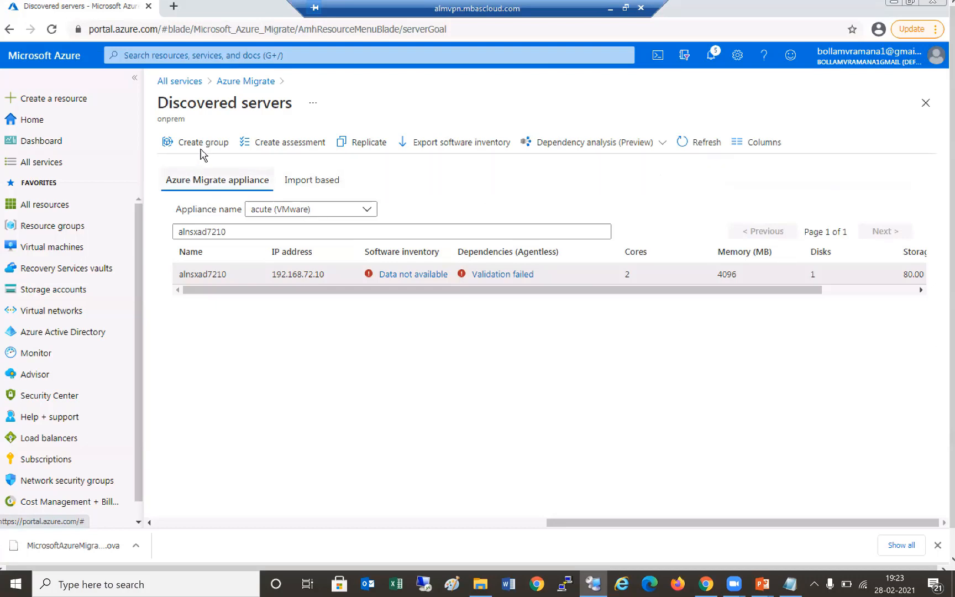
- From the Azure Migrate overview, choose Assess on the Server Assessment card
click(246, 82)
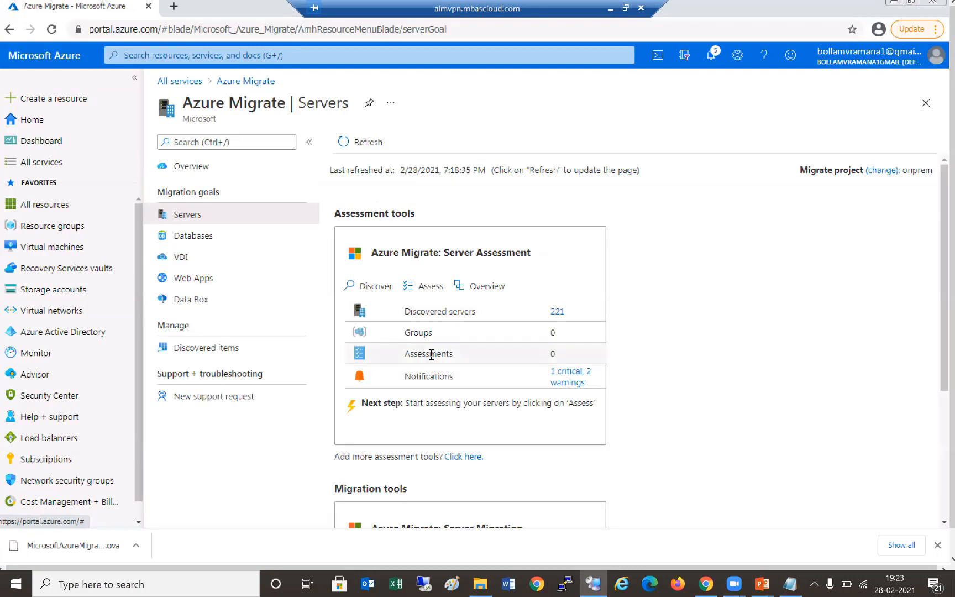
double_click(376, 360)
drag(356, 355, 453, 369)
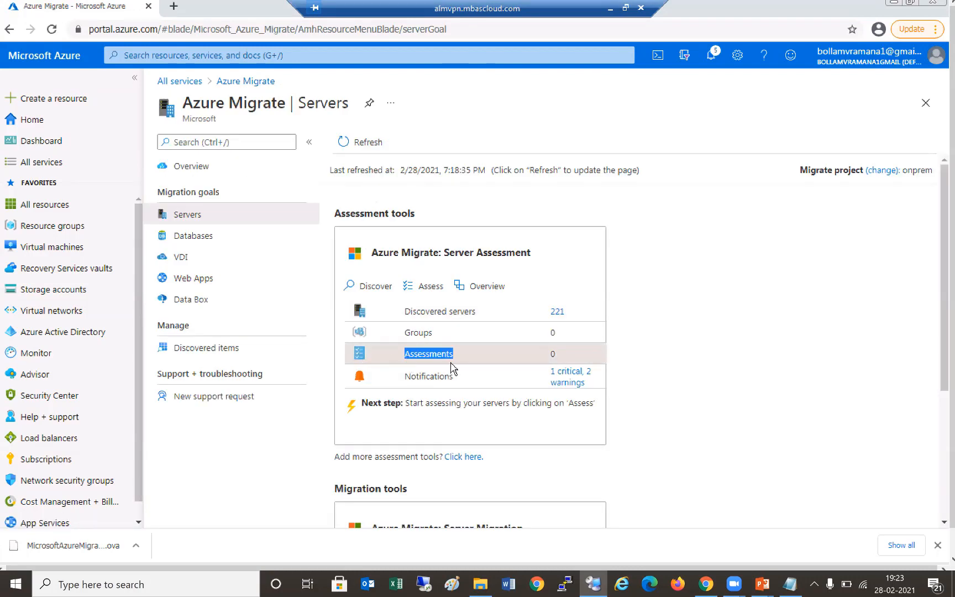
click(458, 357)
click(438, 286)
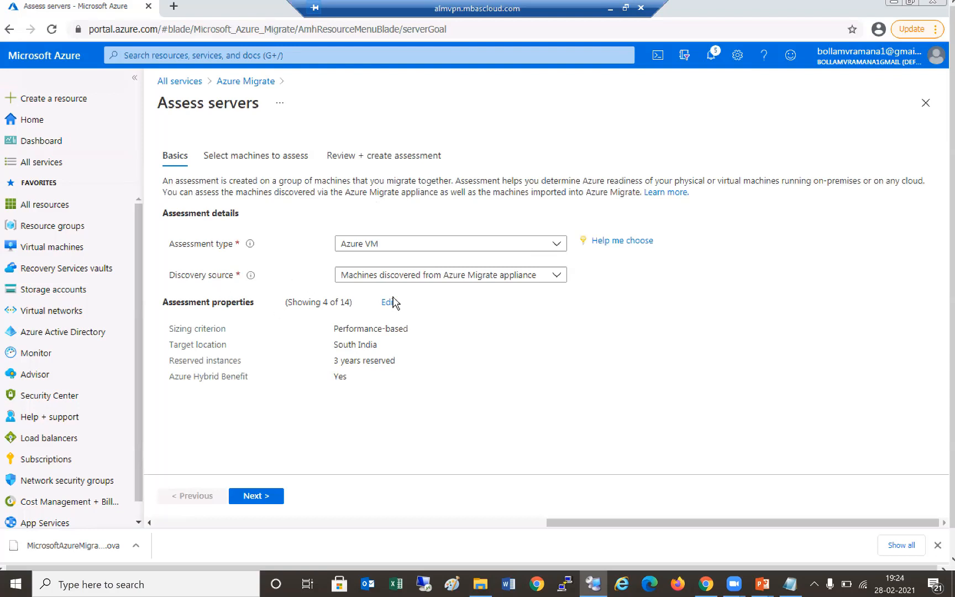
- Keep 'Machines discovered from Azure Migrate appliance' as the discovery source and continue to machine selection
click(557, 274)
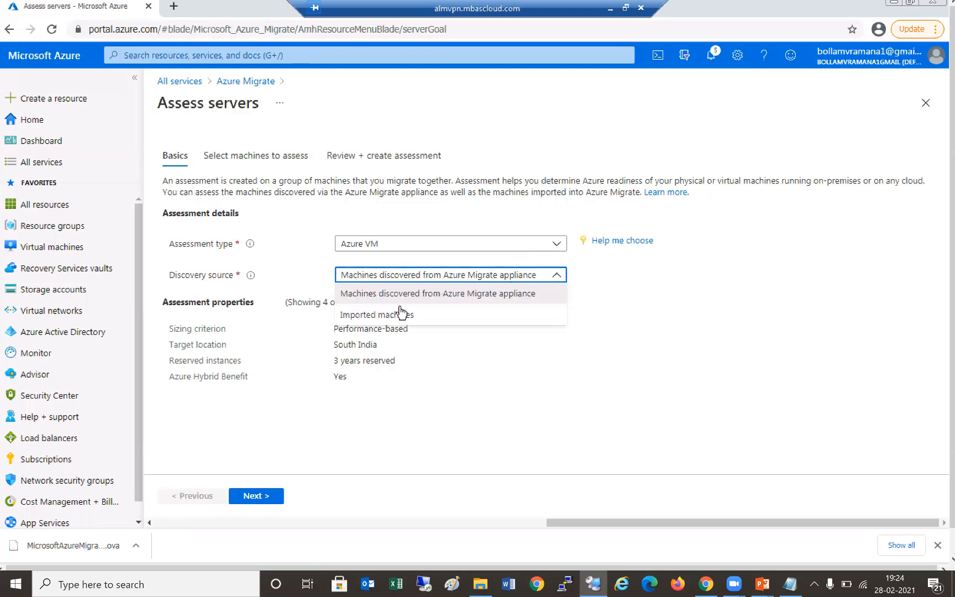
click(455, 284)
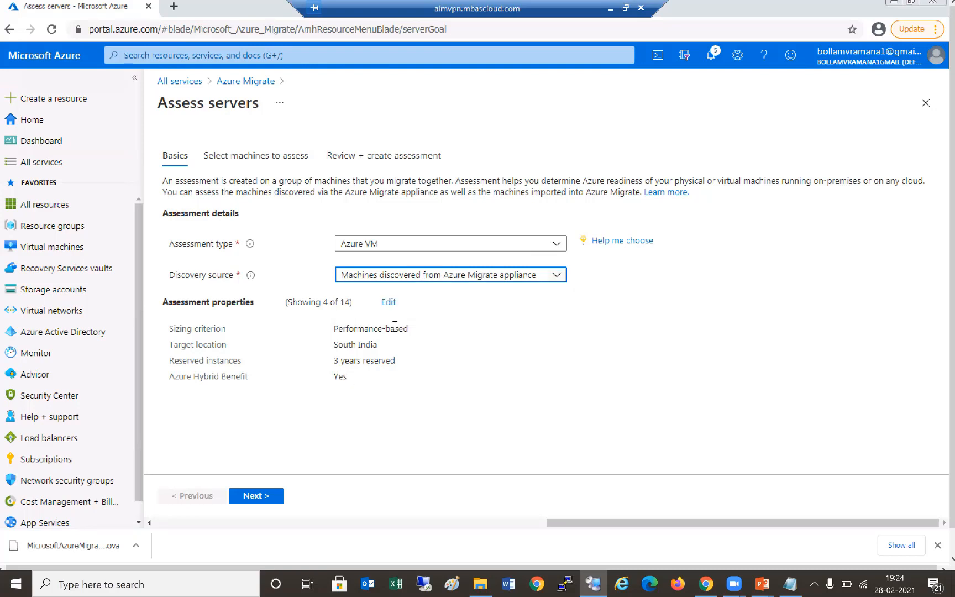
click(215, 341)
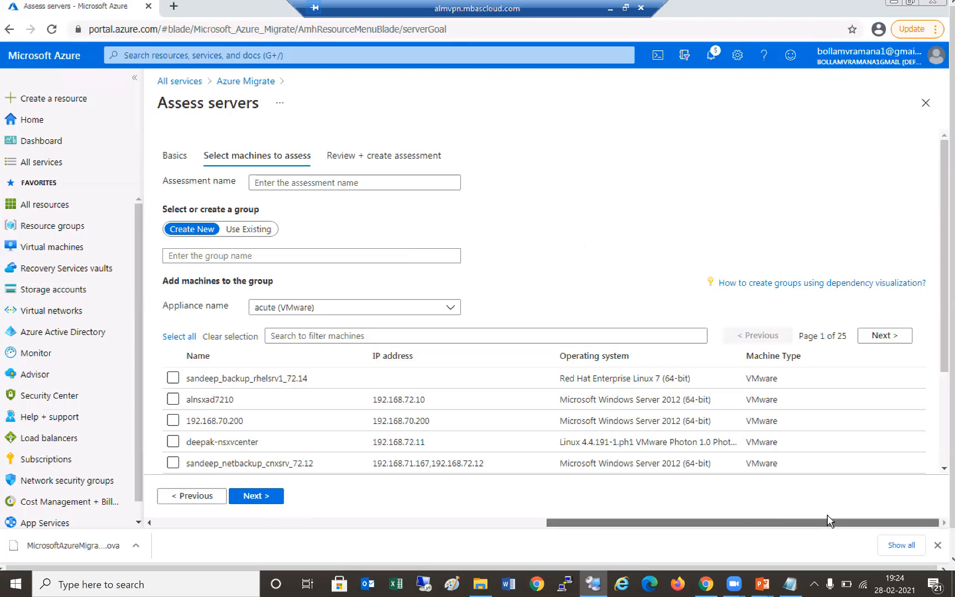
- Put all 221 machines in new group ass1, name the assessment asset1, and continue to review
scroll(698, 304, down, 3)
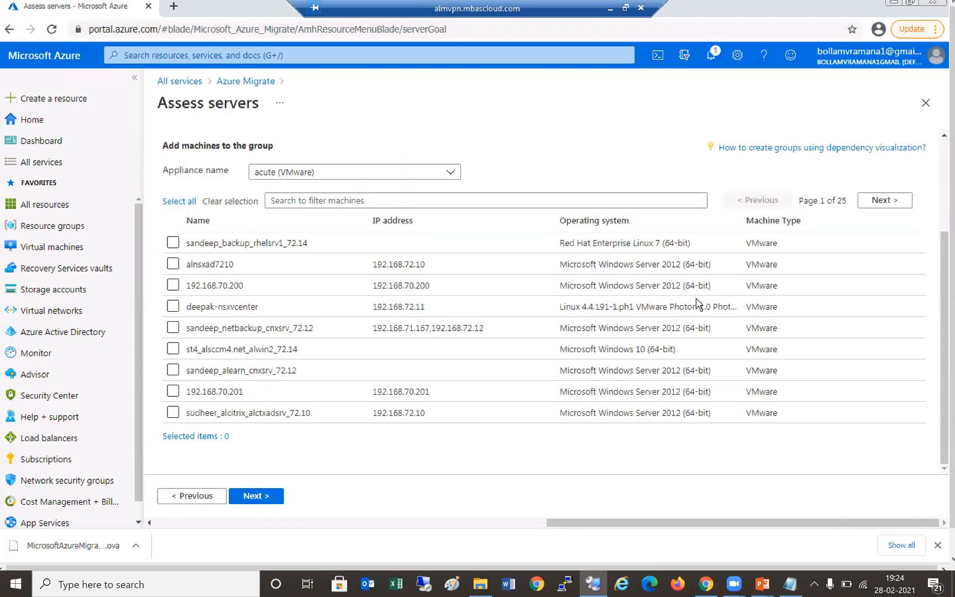
click(179, 201)
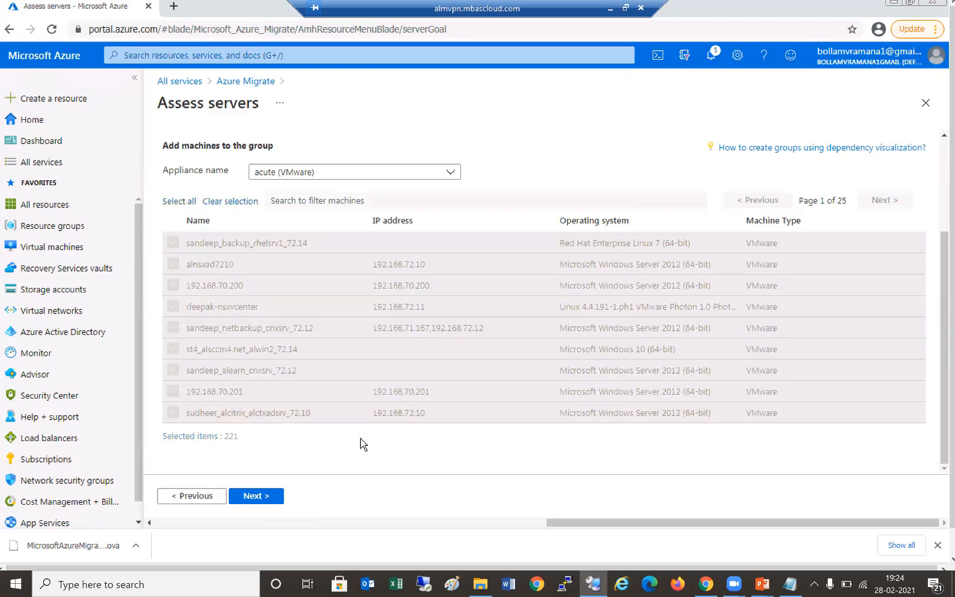
scroll(360, 442, up, 3)
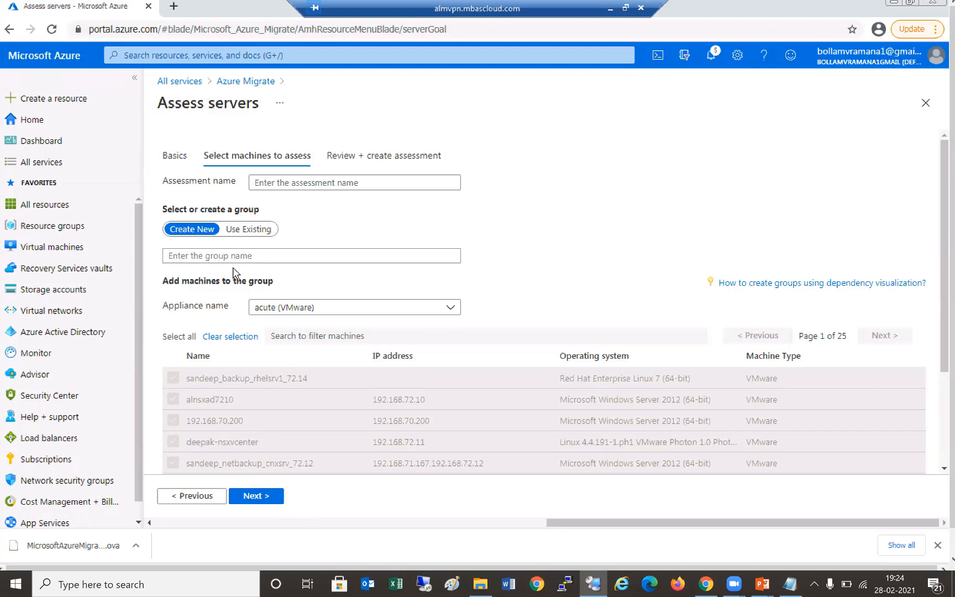
click(211, 256)
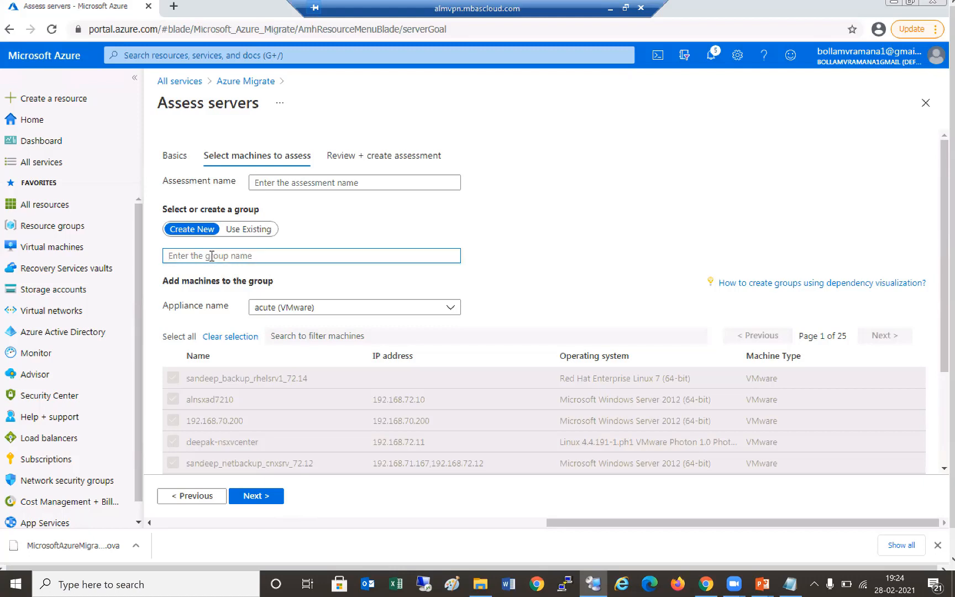
text(ass1)
click(363, 183)
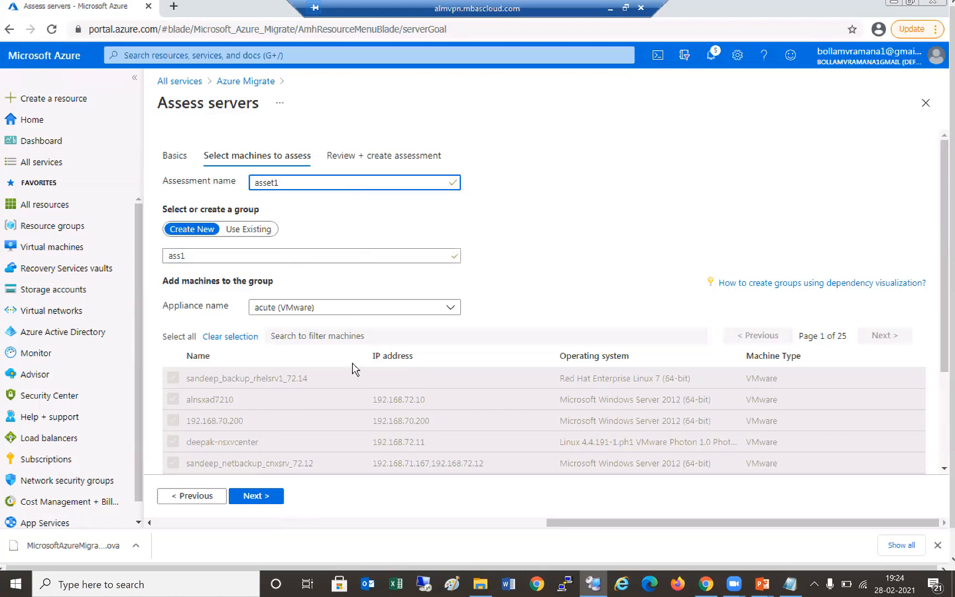
click(268, 498)
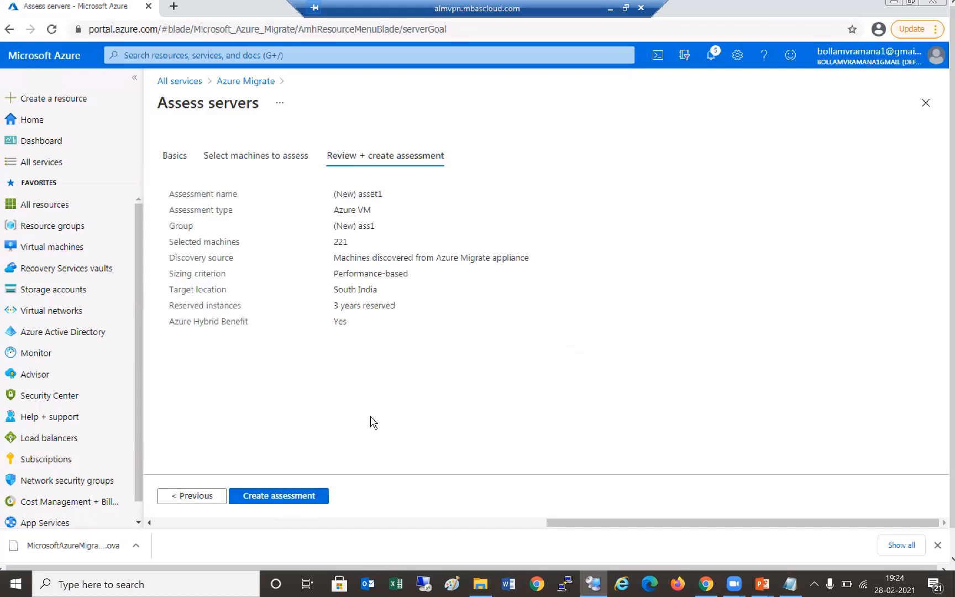
- Create the asset1 assessment from the Review + create tab
click(304, 493)
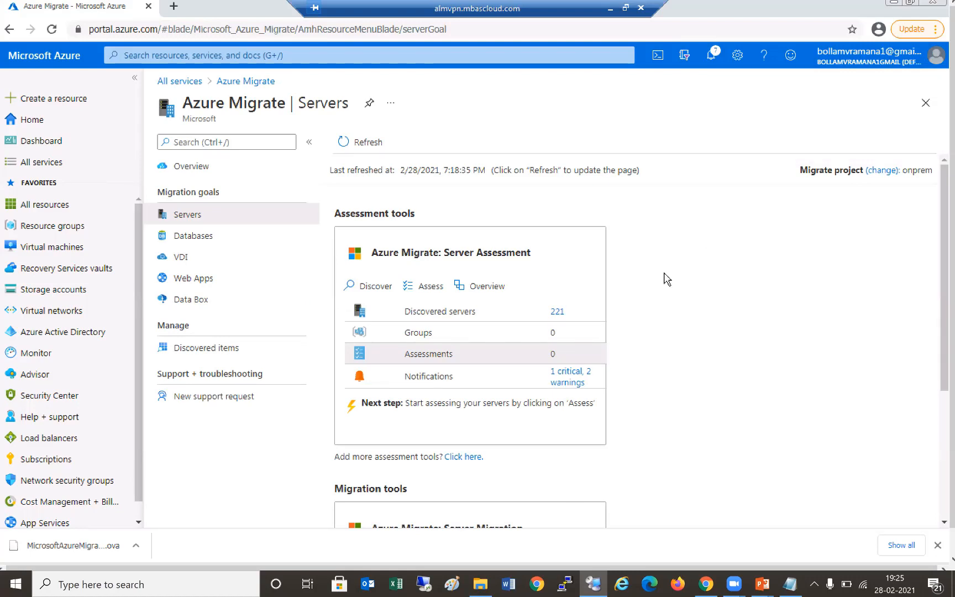
- Refresh Azure Migrate Servers and open the Server Assessment list showing asset1 as Ready
click(365, 144)
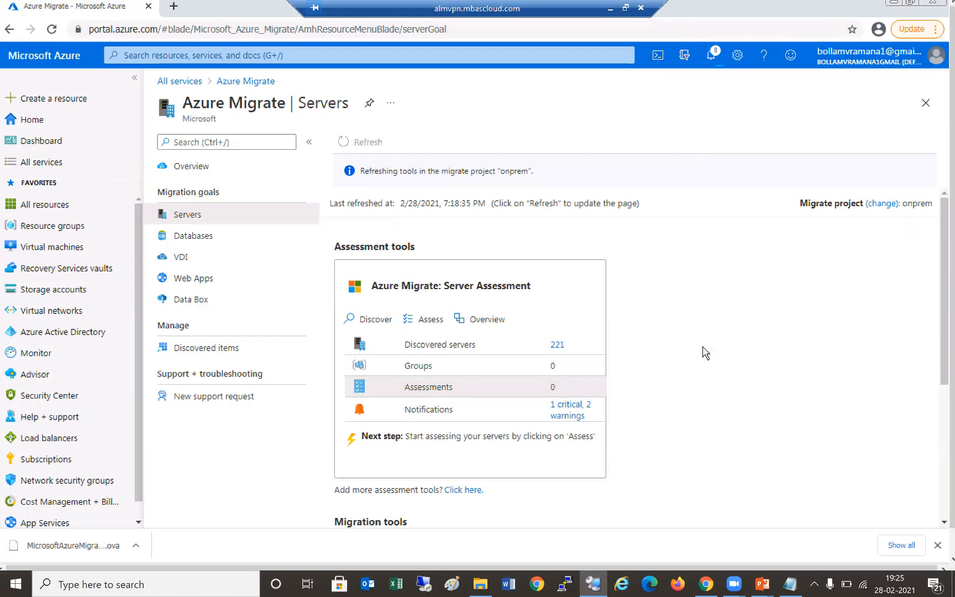
scroll(705, 352, down, 2)
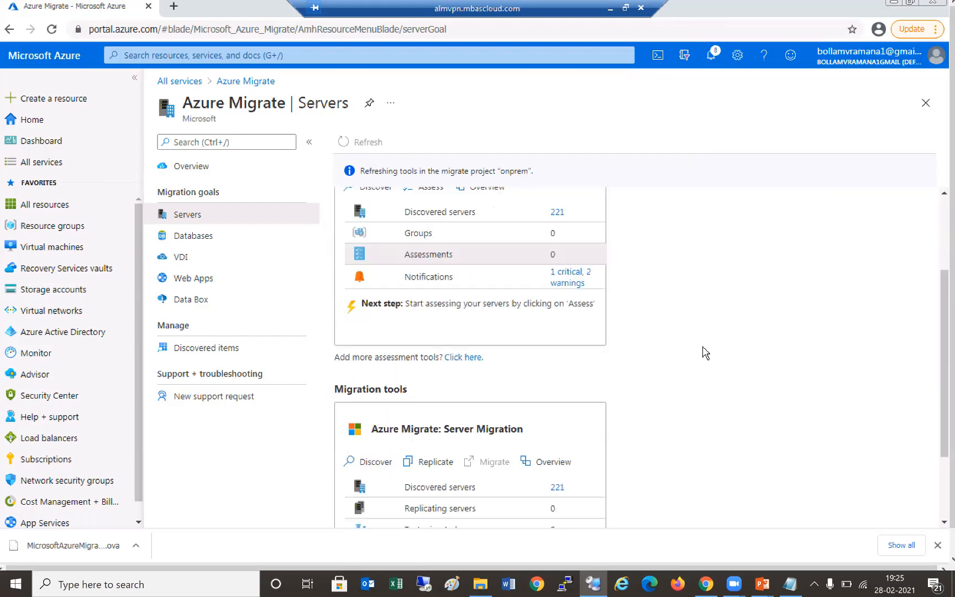
scroll(705, 352, up, 2)
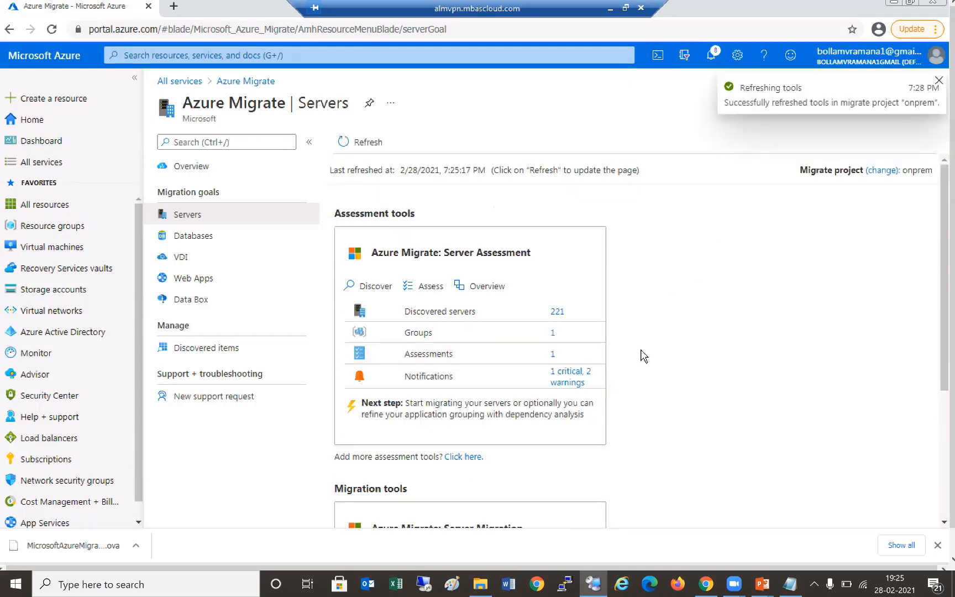
click(553, 354)
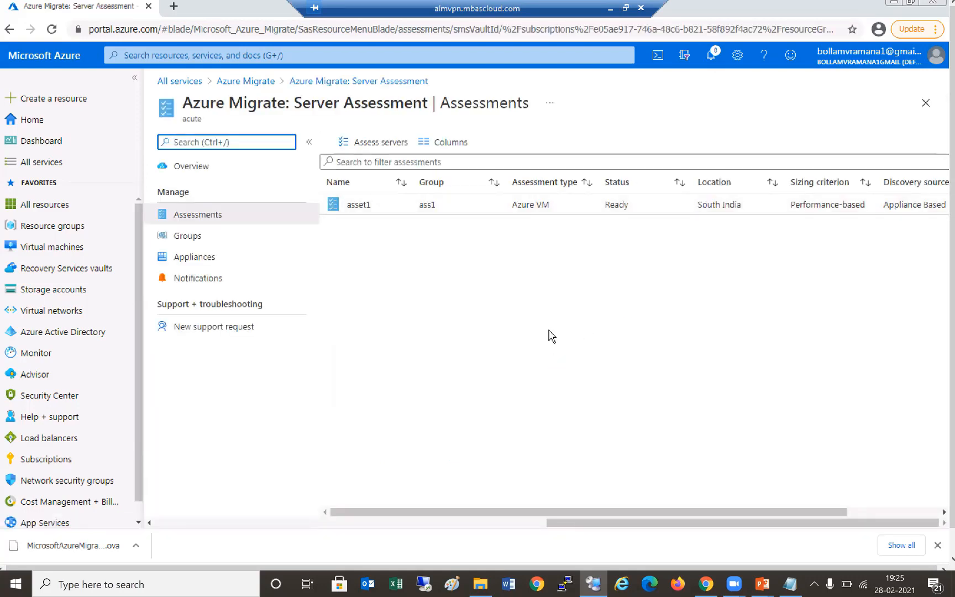
- Open asset1's per-machine Azure readiness details and a machine's readiness-issue troubleshooting docs page
click(382, 206)
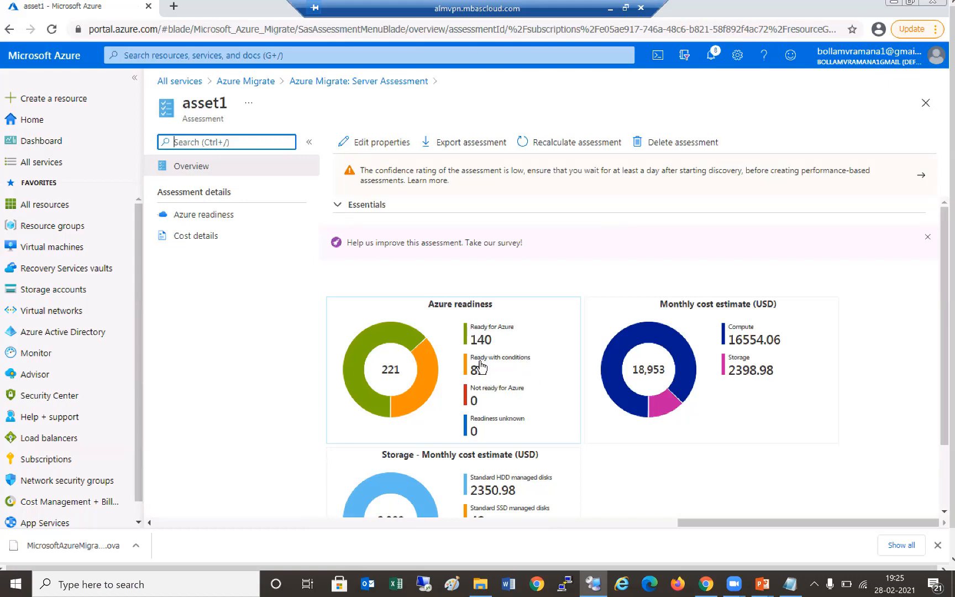
click(480, 364)
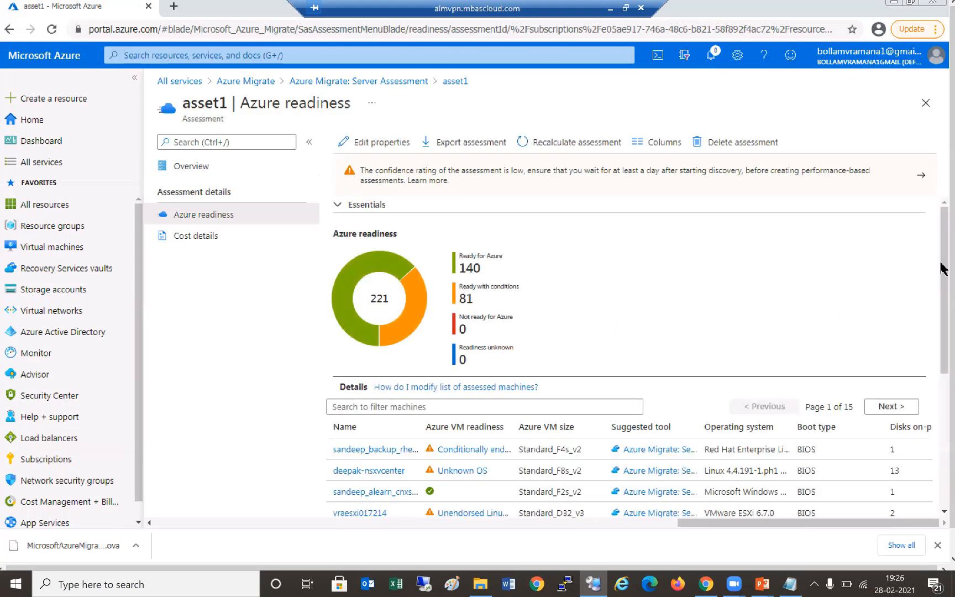
scroll(941, 304, down, 2)
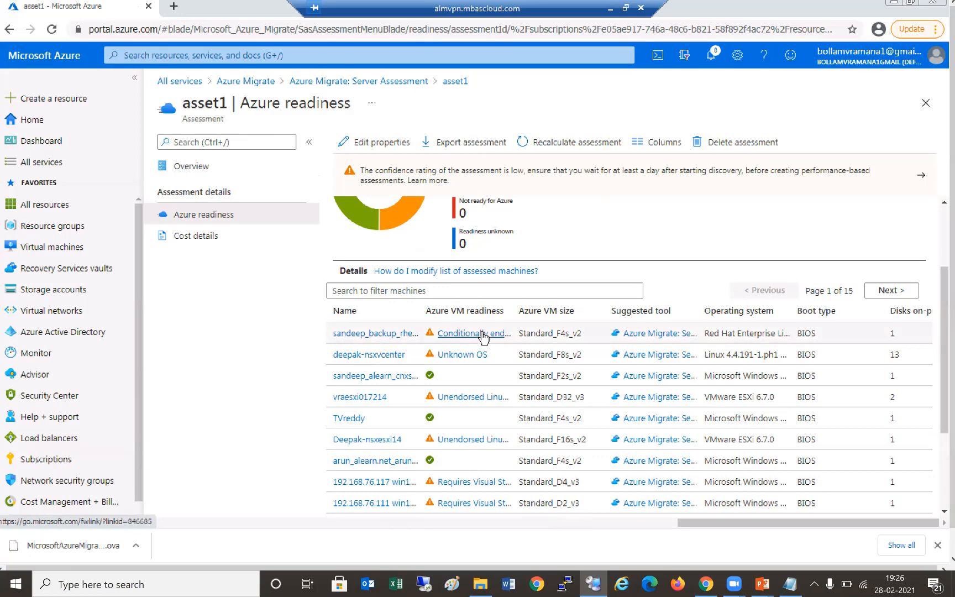
click(483, 334)
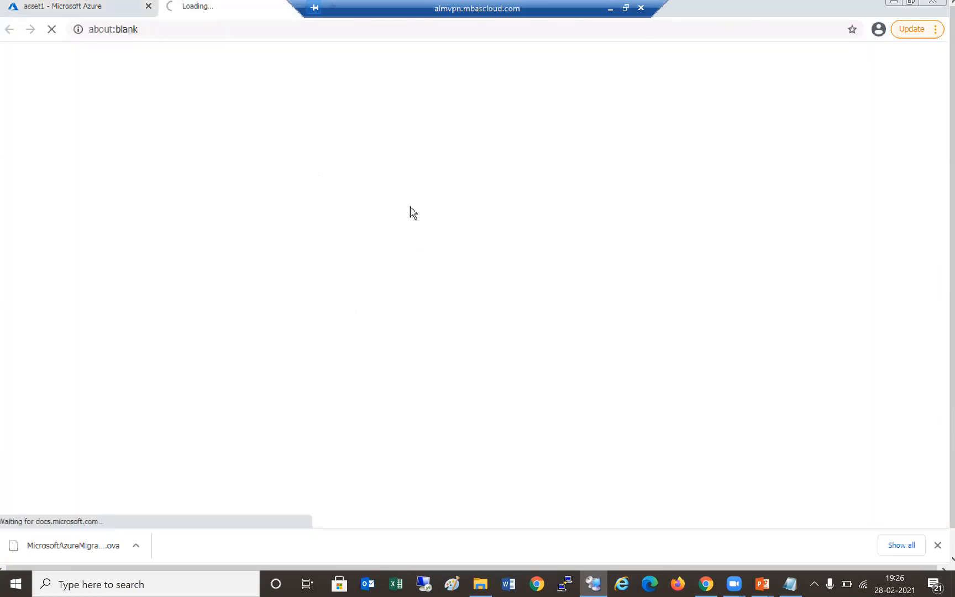
- Switch back to the 'asset1 - Microsoft Azure' browser tab
click(92, 8)
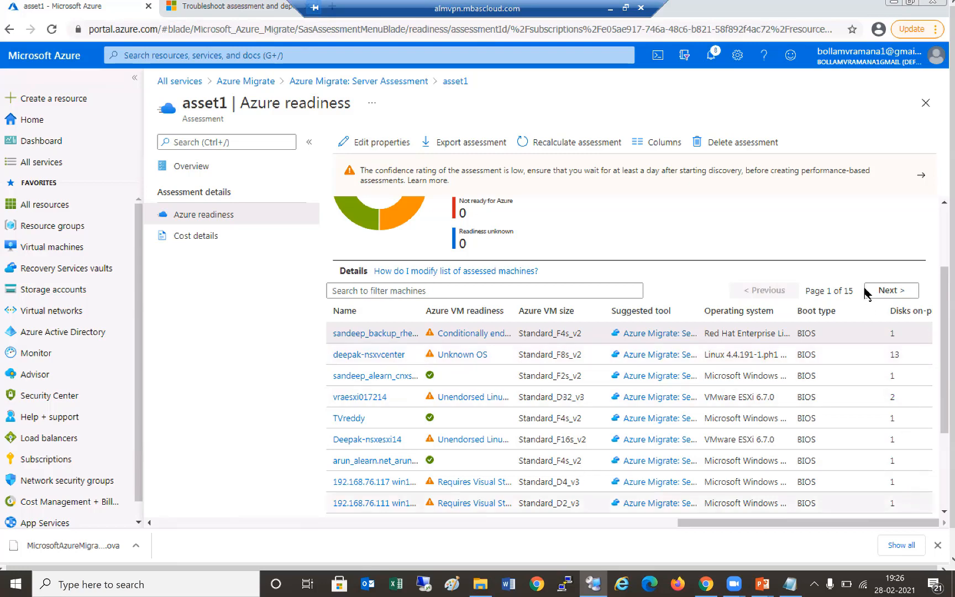
- Scroll through asset1's readiness results: 140 of 221 ready, 81 ready with conditions
scroll(880, 323, down, 3)
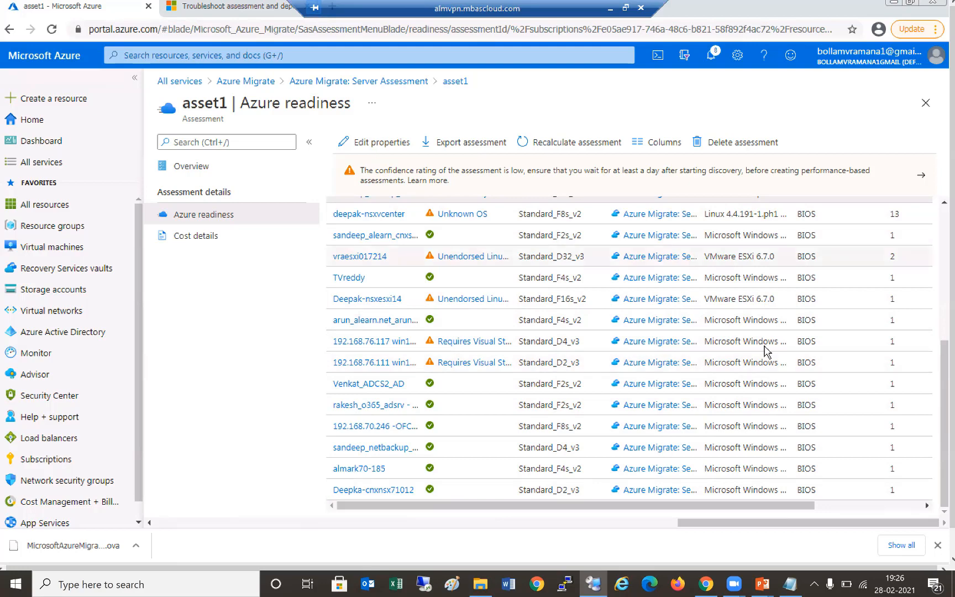
scroll(776, 349, up, 2)
scroll(486, 298, up, 4)
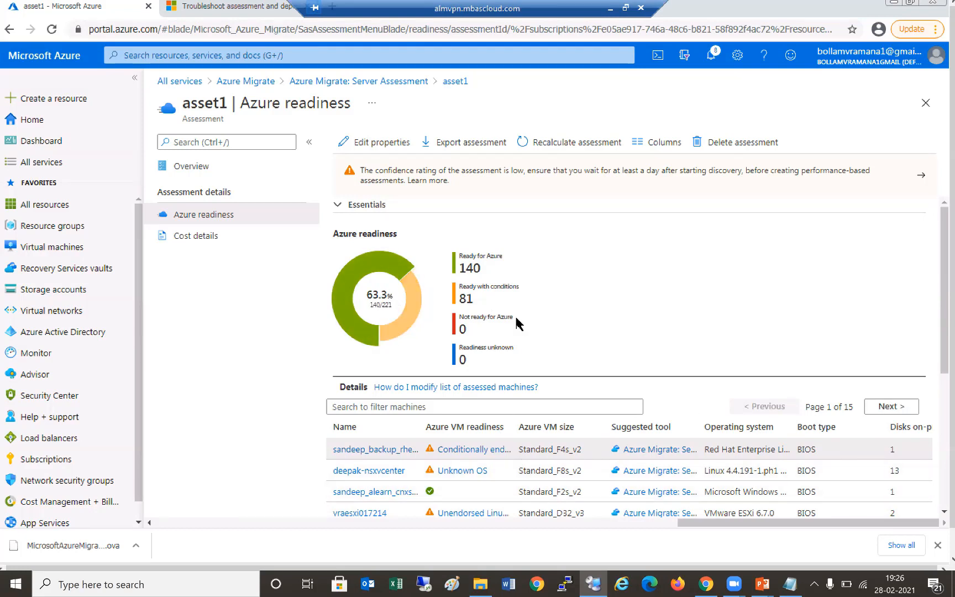
scroll(450, 269, down, 5)
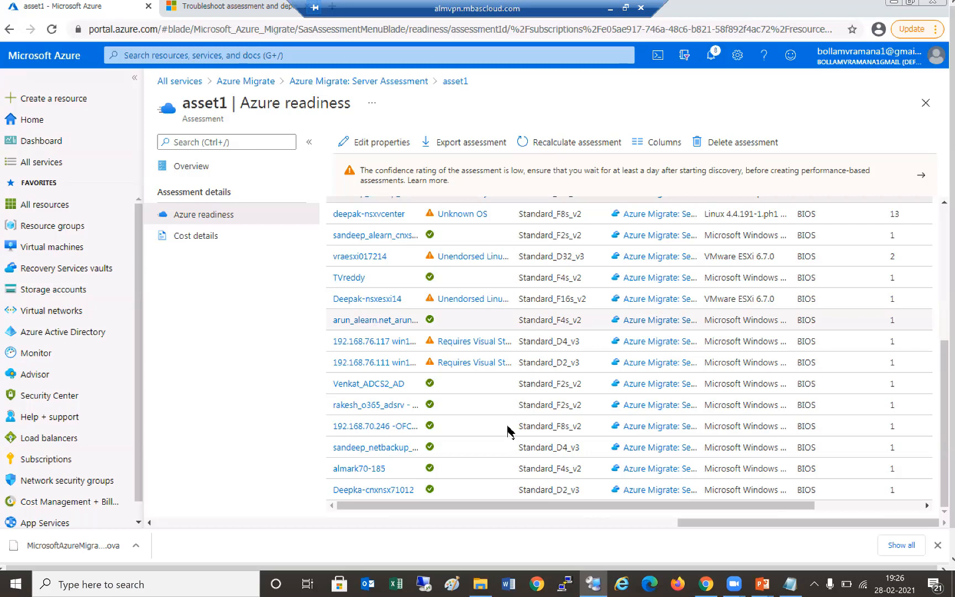
scroll(508, 431, up, 5)
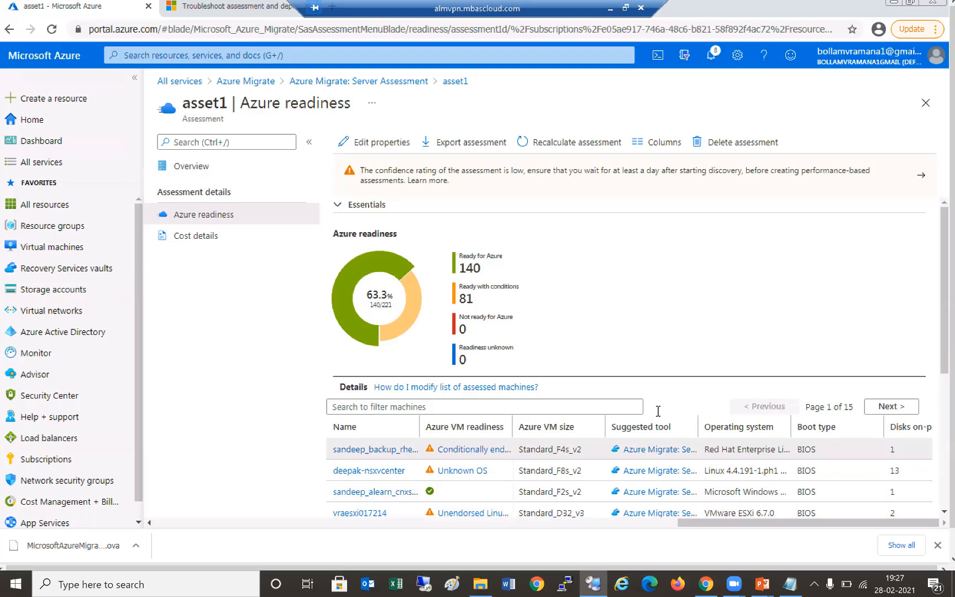
- Widen the Azure VM readiness column in asset1's readiness list
drag(512, 426, 658, 411)
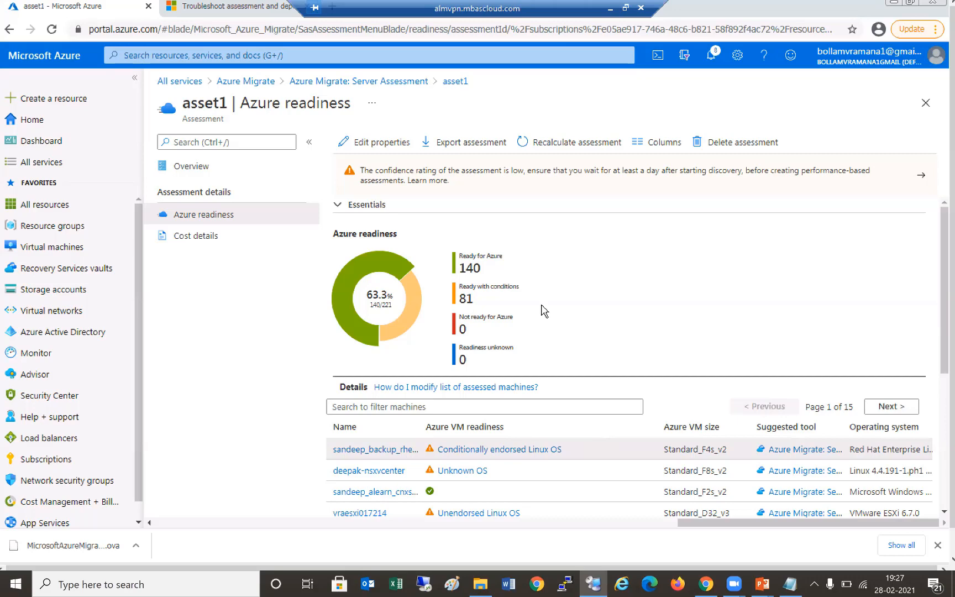
scroll(543, 311, down, 5)
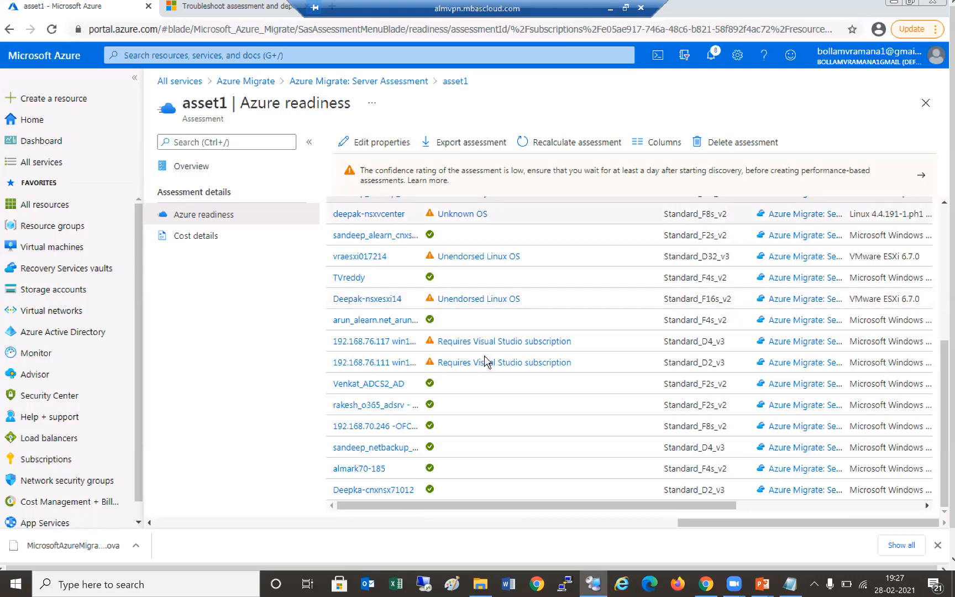
scroll(509, 418, up, 2)
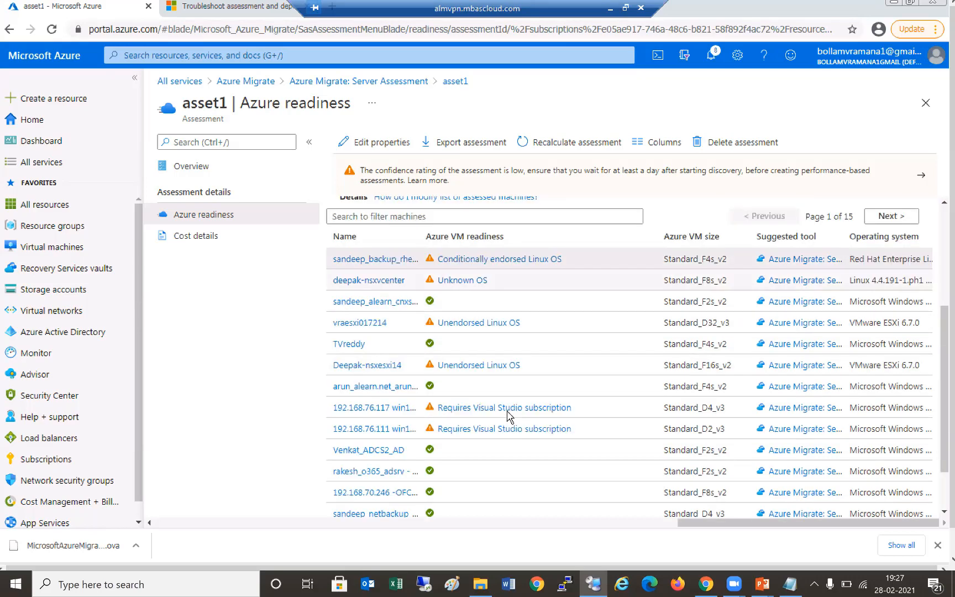
scroll(808, 232, up, 3)
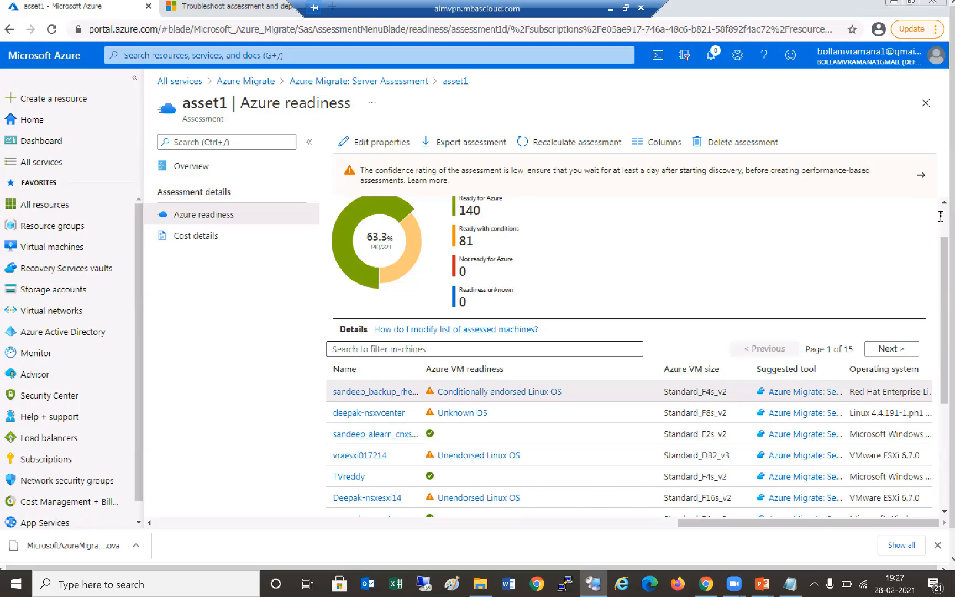
scroll(899, 410, up, 1)
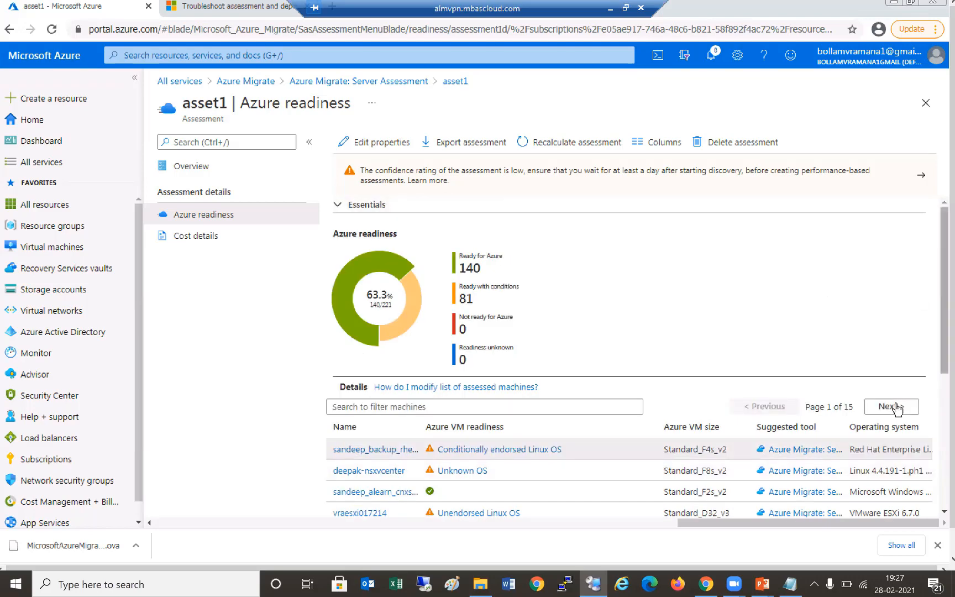
- Go to page 2 and open the Visual Studio subscription requirement explanation in Microsoft Docs
click(893, 406)
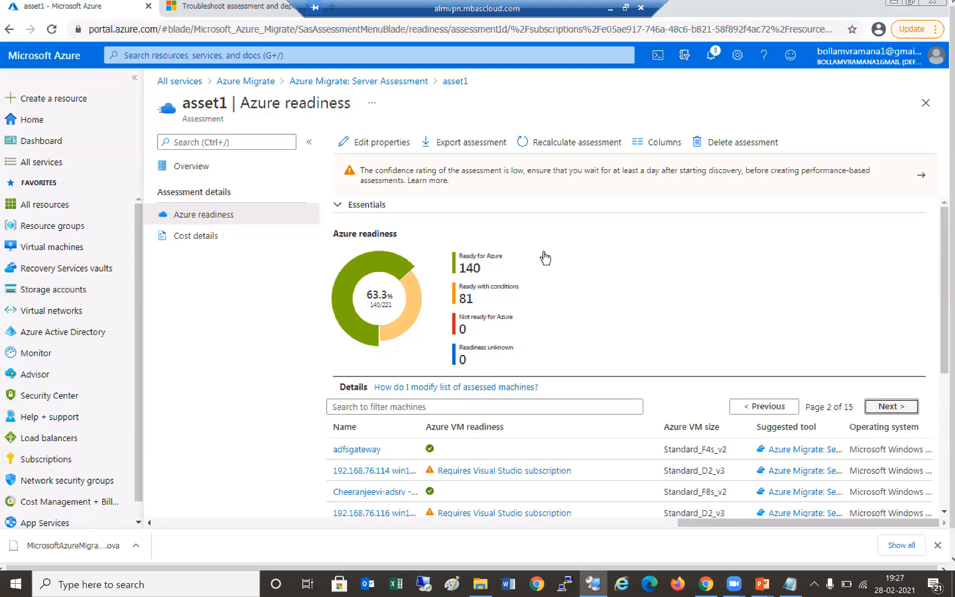
scroll(469, 263, down, 5)
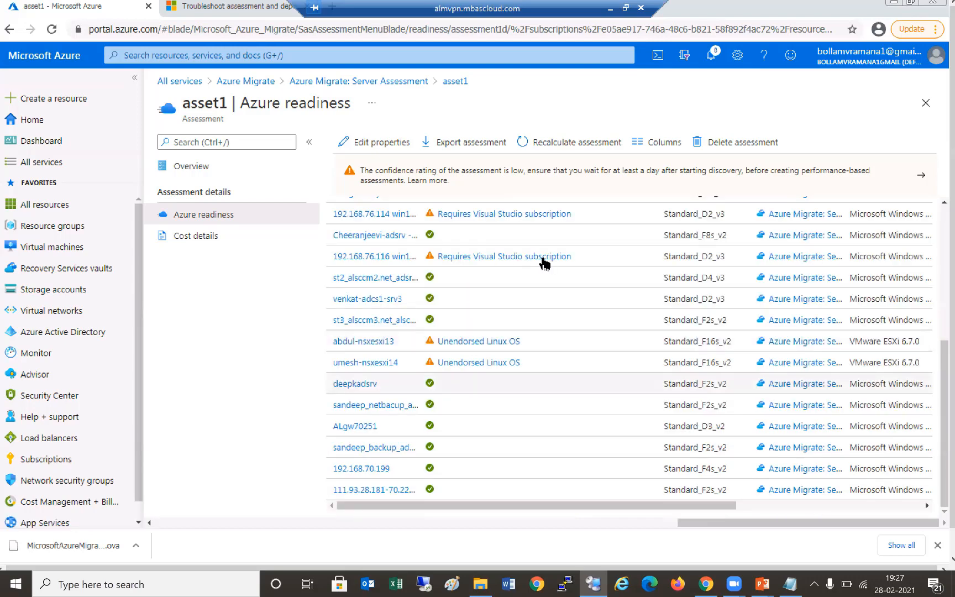
click(543, 264)
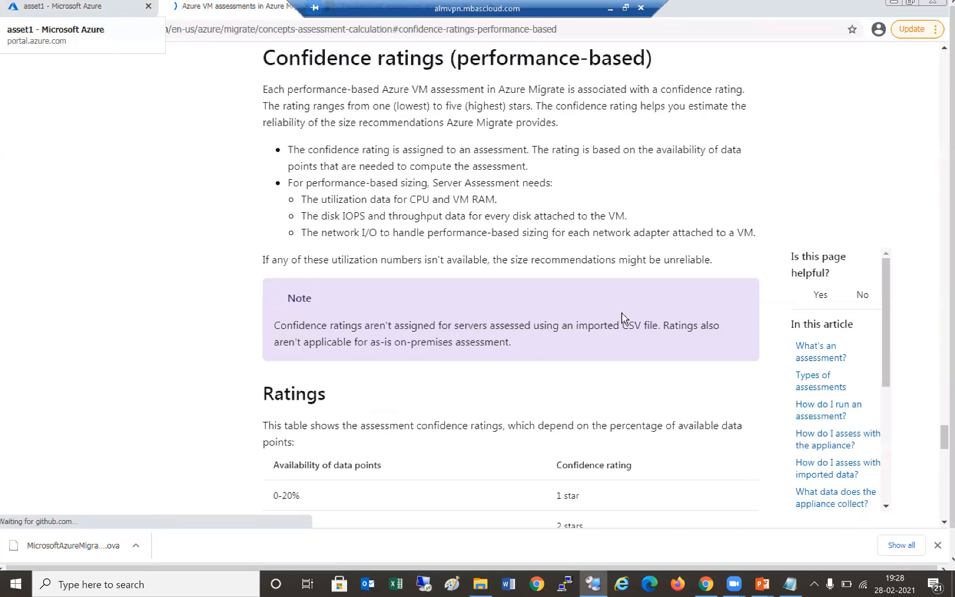
- Scroll the docs page down to the confidence ratings star table
scroll(622, 316, down, 5)
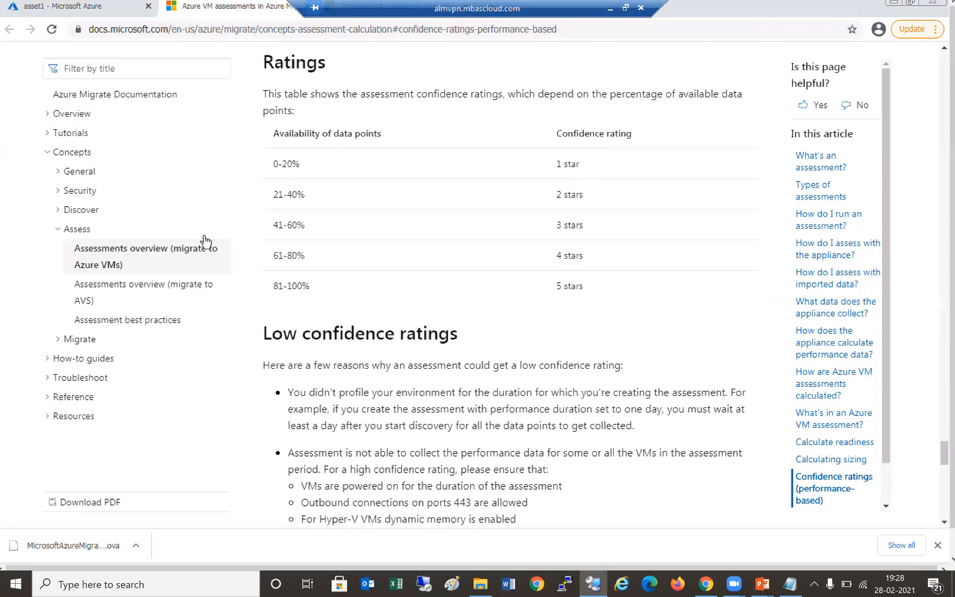
- Return to the Azure portal and review asset1's cost details table
key(ctrl+shift+Tab)
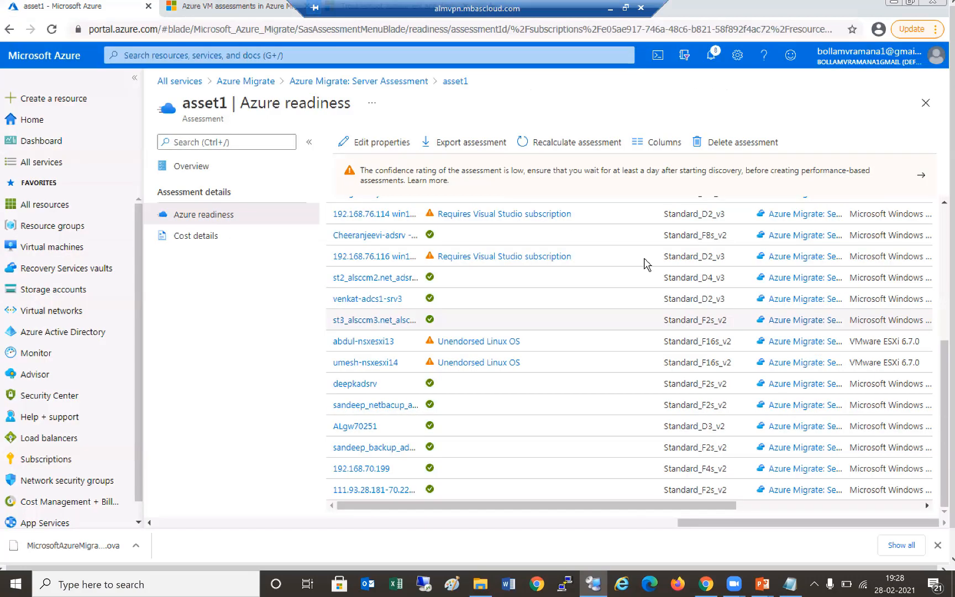
key(Return)
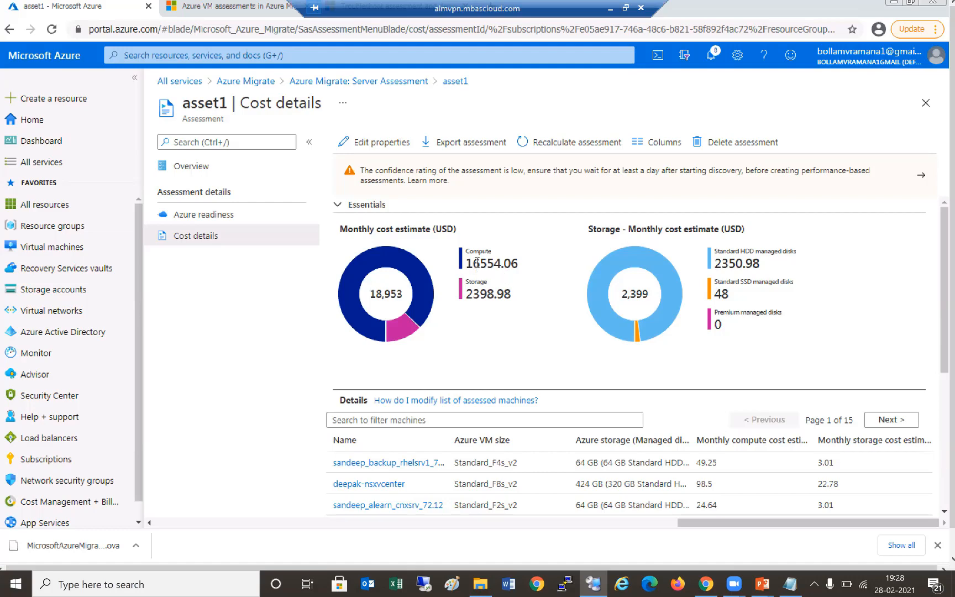
scroll(514, 267, down, 3)
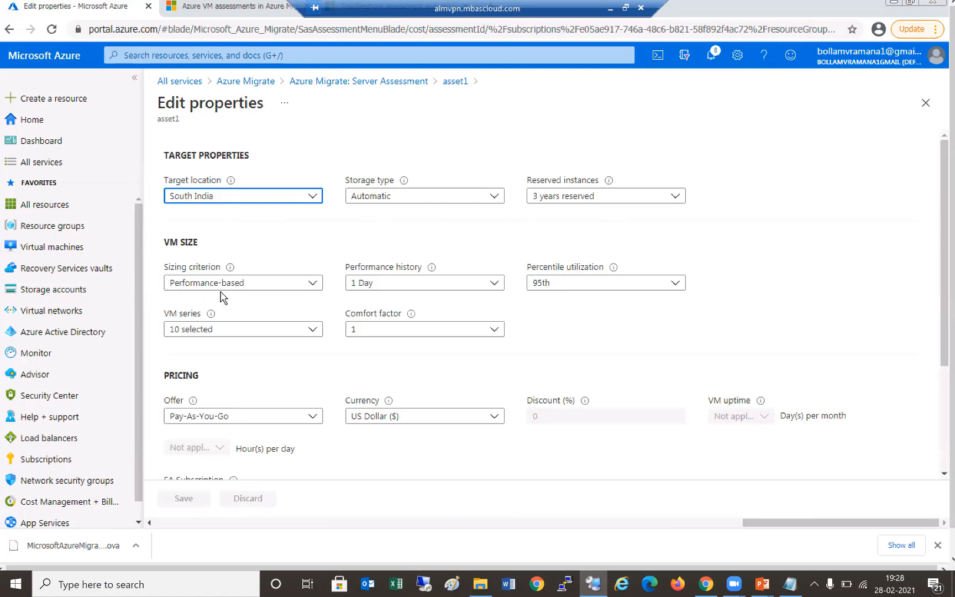
- Switch asset1 to As on-premises sizing, Premium managed disks and DSv2/Dsv3 series, and save
click(284, 291)
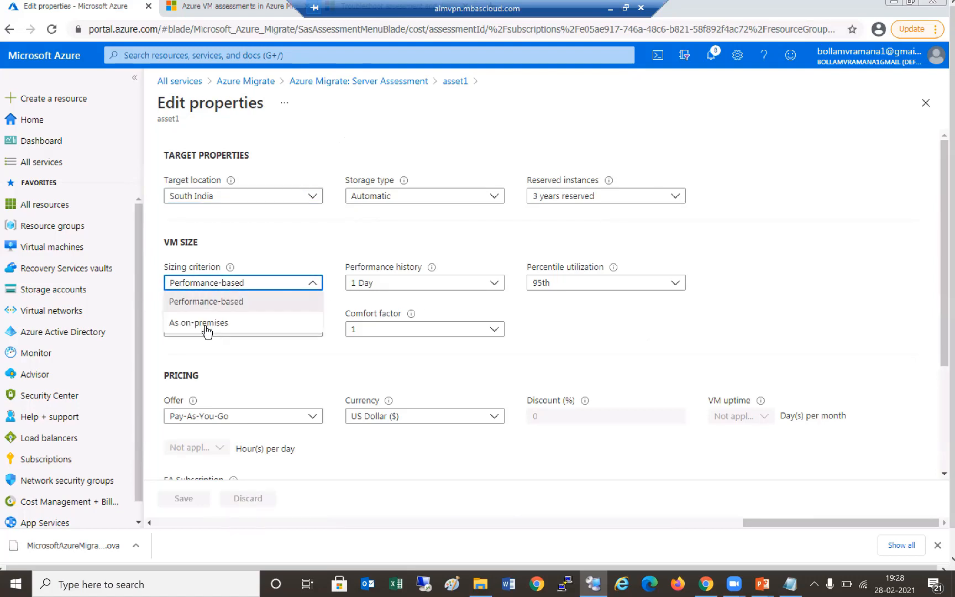
click(305, 325)
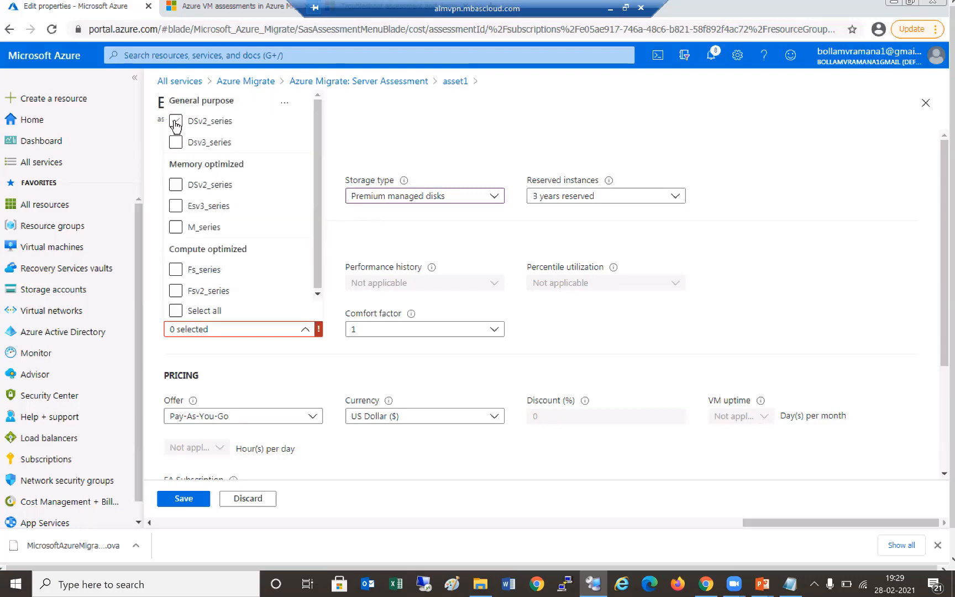
click(176, 122)
click(175, 142)
click(411, 375)
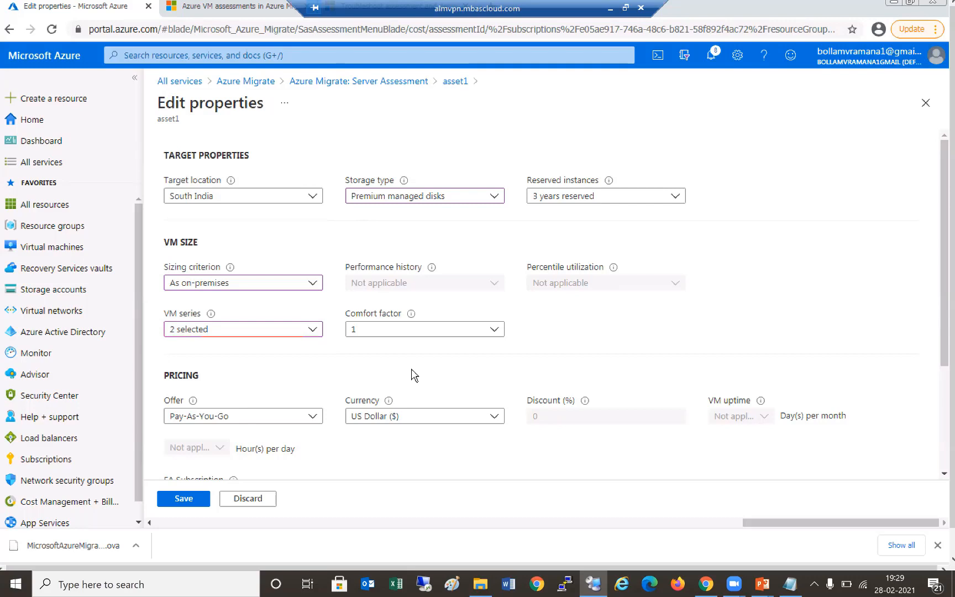
click(186, 504)
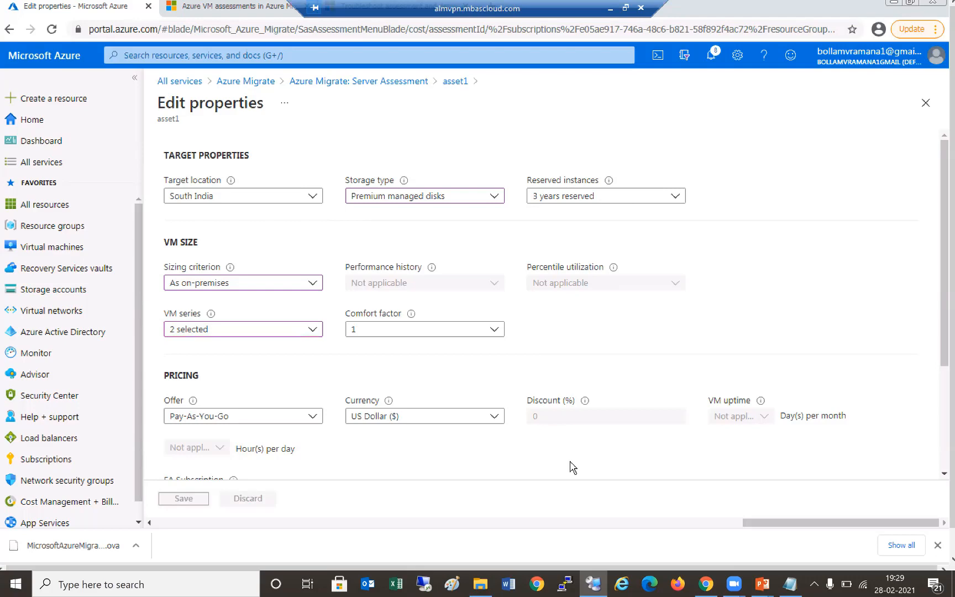
scroll(520, 486, down, 1)
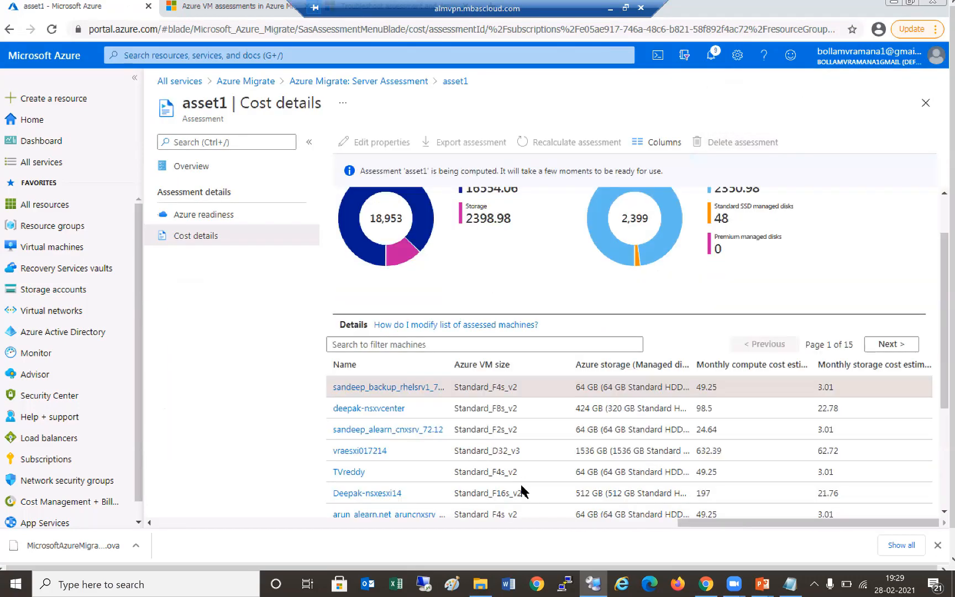
- Scroll through asset1's recalculated cost details: 30,112 USD monthly, 22876.34 compute, 7235.64 premium storage
scroll(520, 482, down, 3)
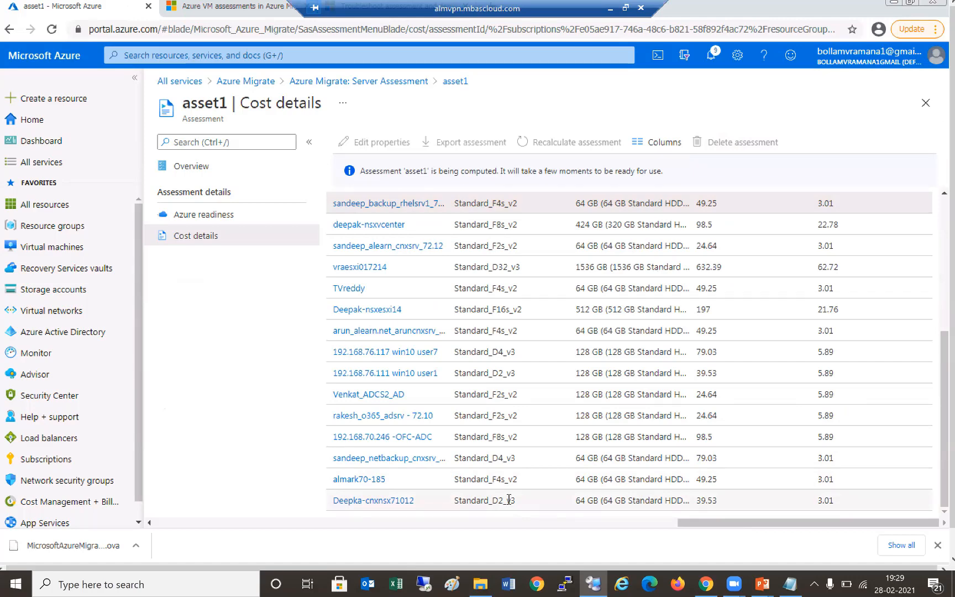
scroll(212, 218, up, 1)
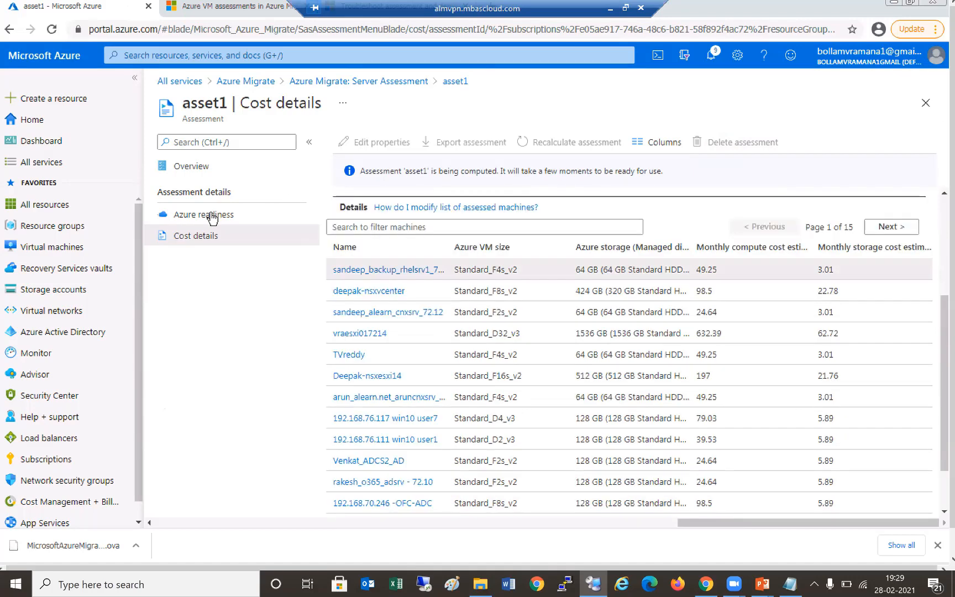
scroll(580, 218, up, 3)
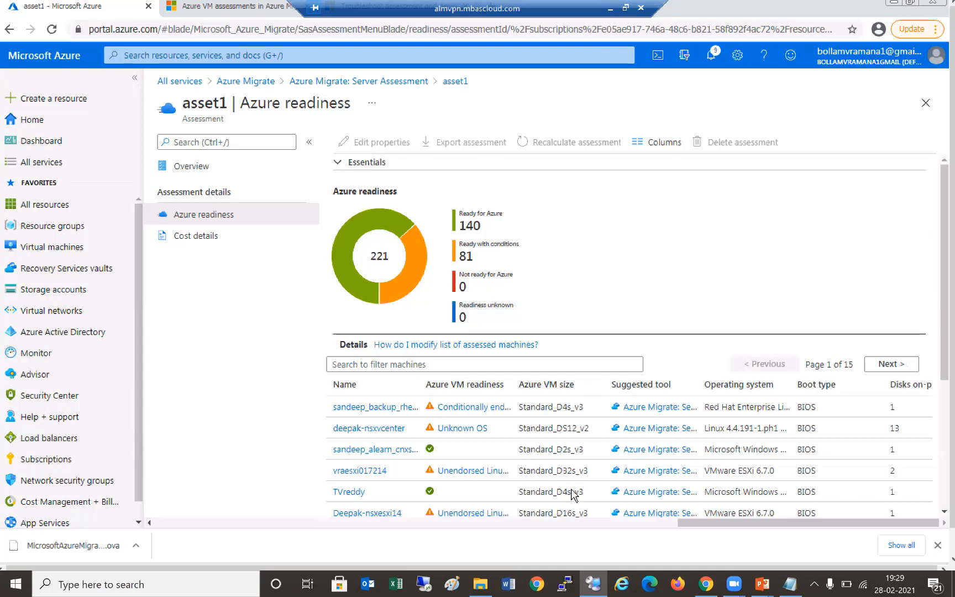
scroll(572, 493, down, 4)
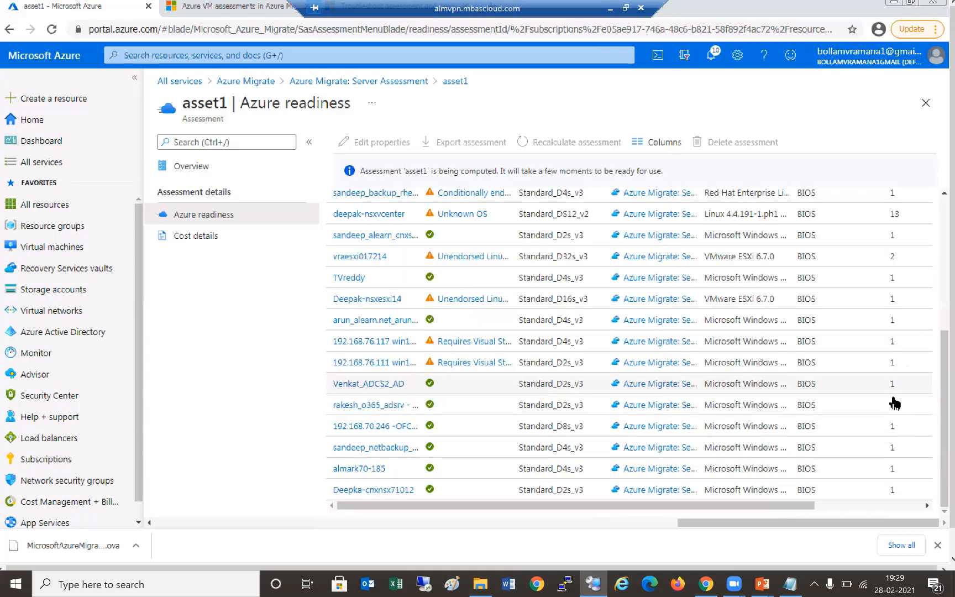
scroll(617, 331, up, 4)
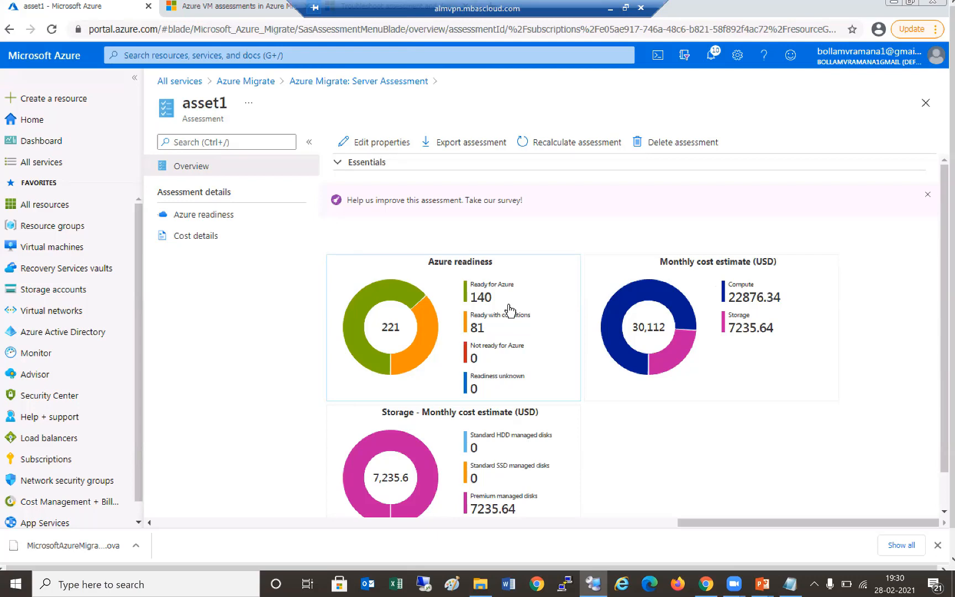
- Check Azure Migrate notifications and assessments, then open the 221 discovered servers list
click(250, 80)
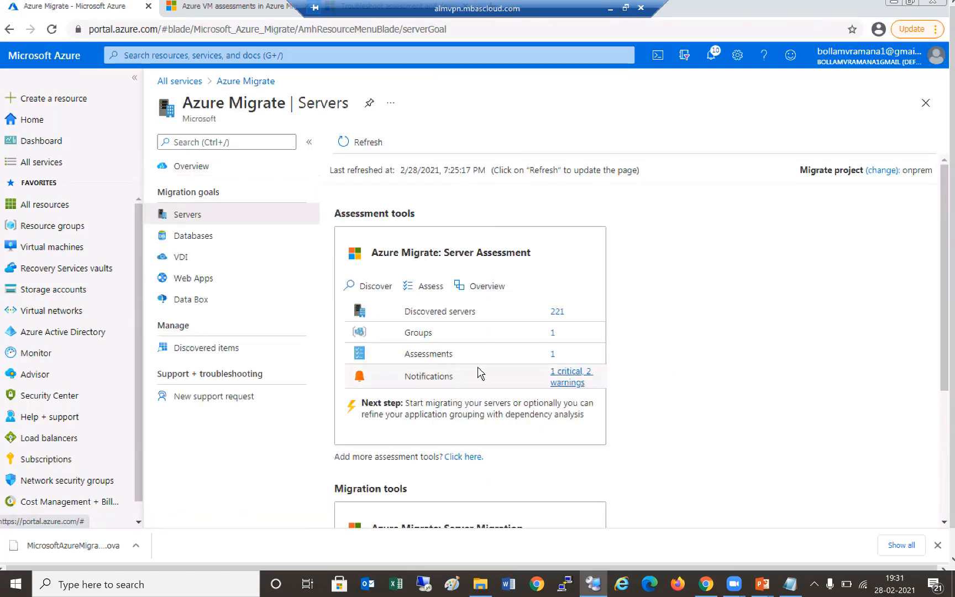
click(569, 376)
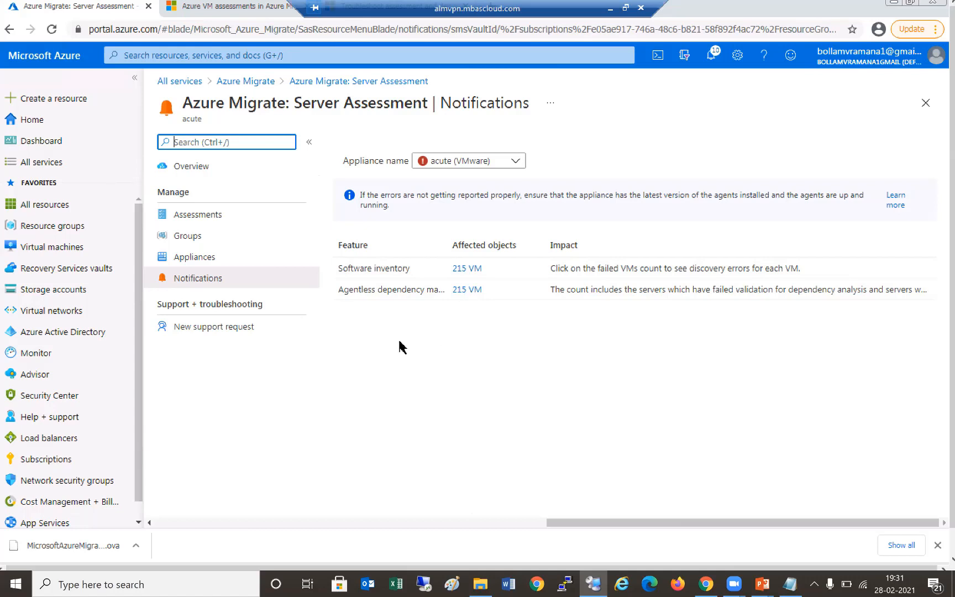
click(203, 216)
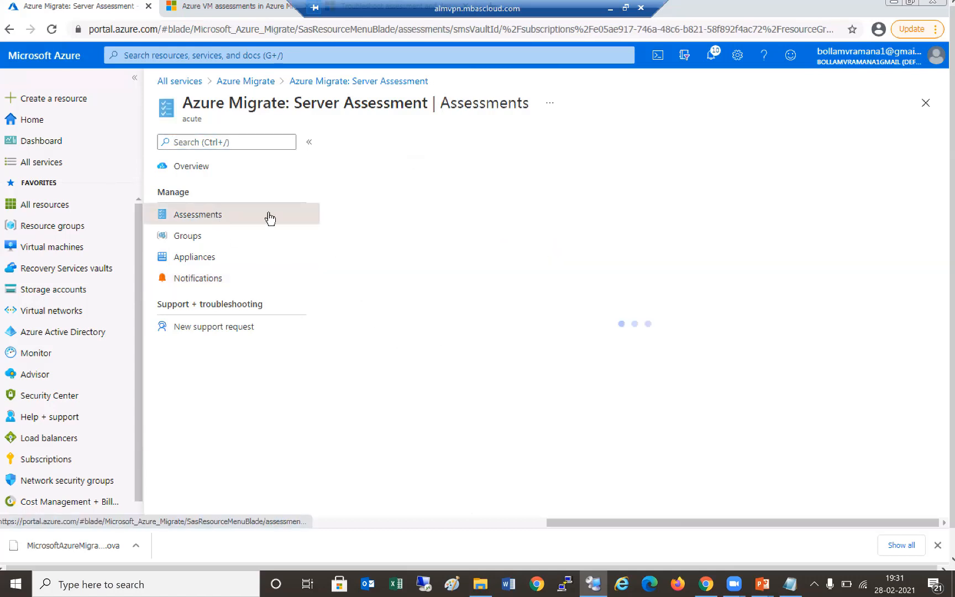
click(258, 83)
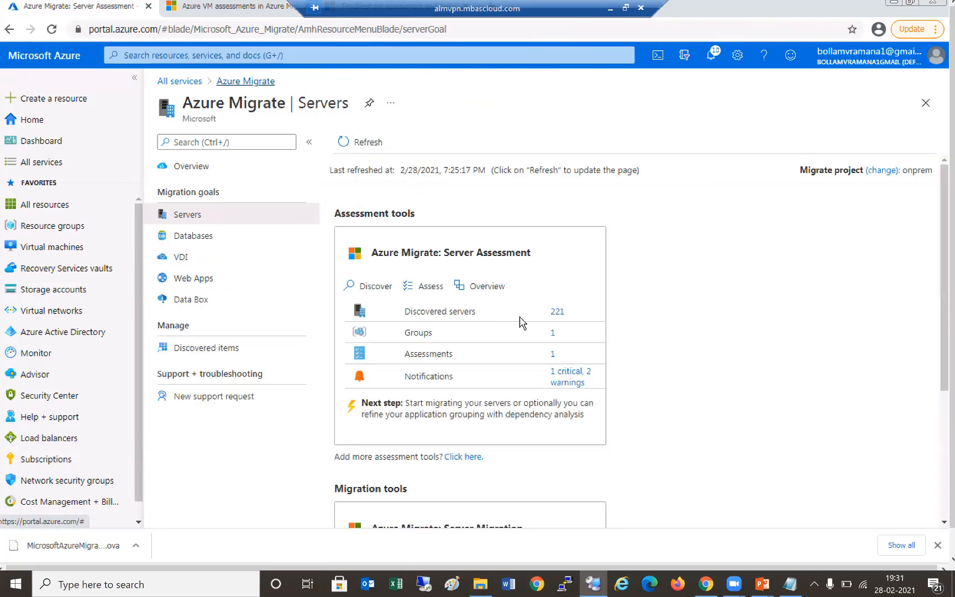
click(557, 311)
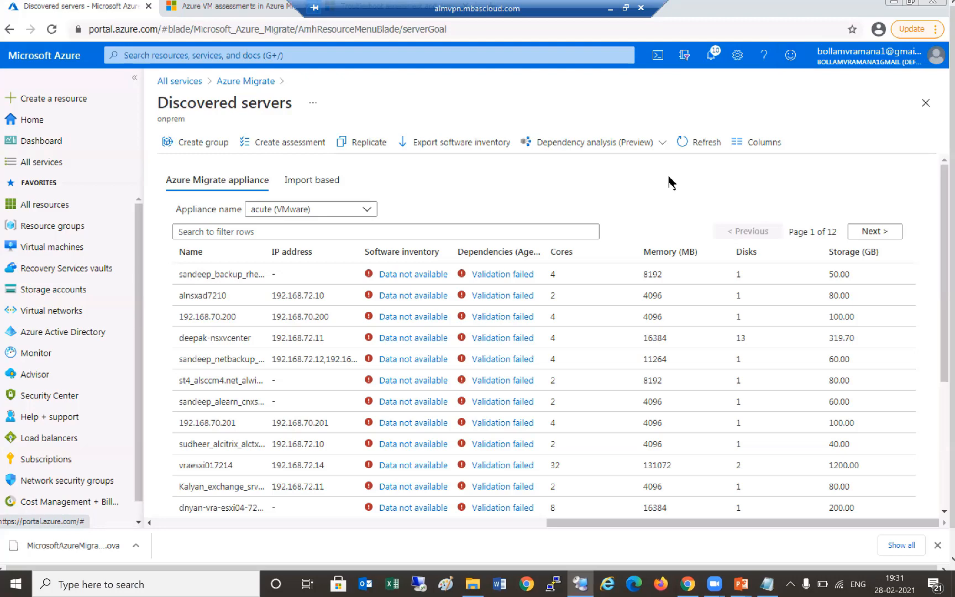
- Return to Azure Migrate Servers and scroll down to the Server Migration card
click(245, 87)
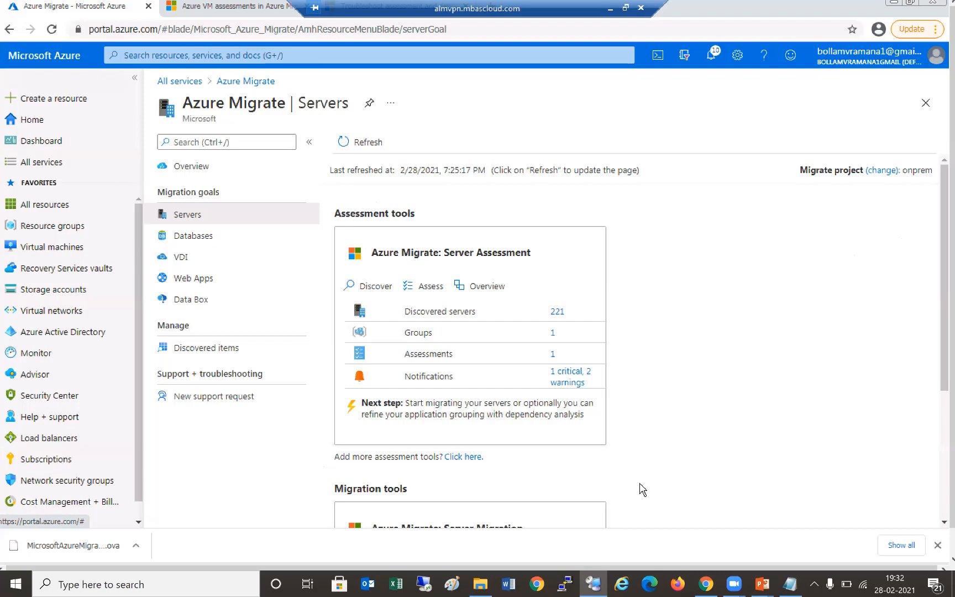
scroll(642, 490, down, 2)
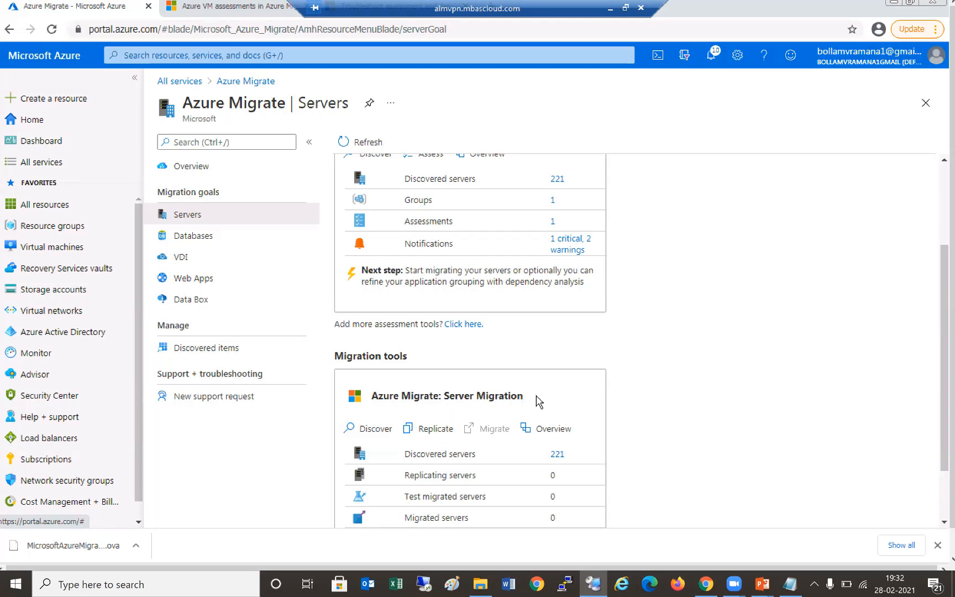
scroll(535, 398, down, 1)
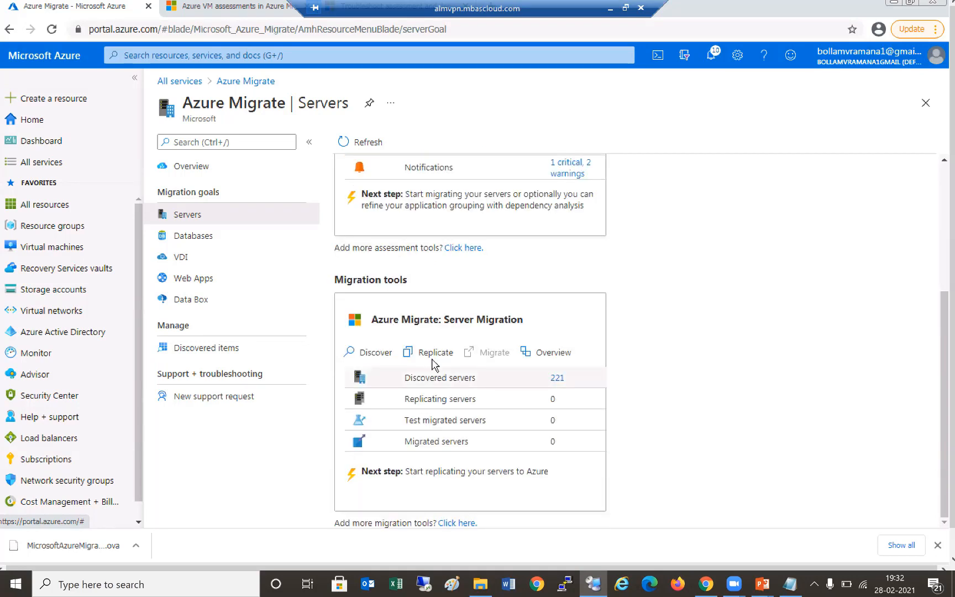
- Open the 221 discovered servers for appliance acute and scroll through the table
click(557, 378)
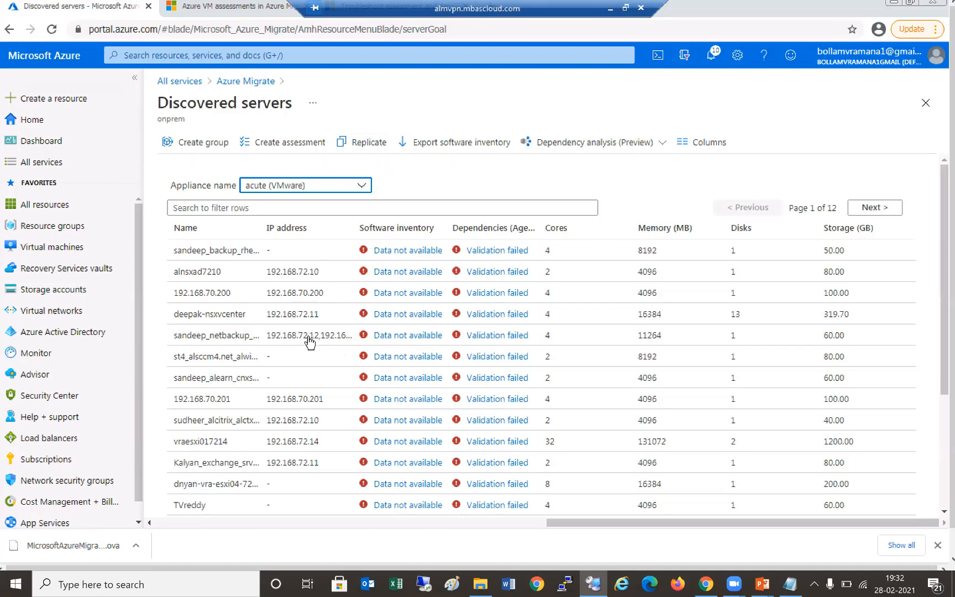
scroll(305, 343, down, 3)
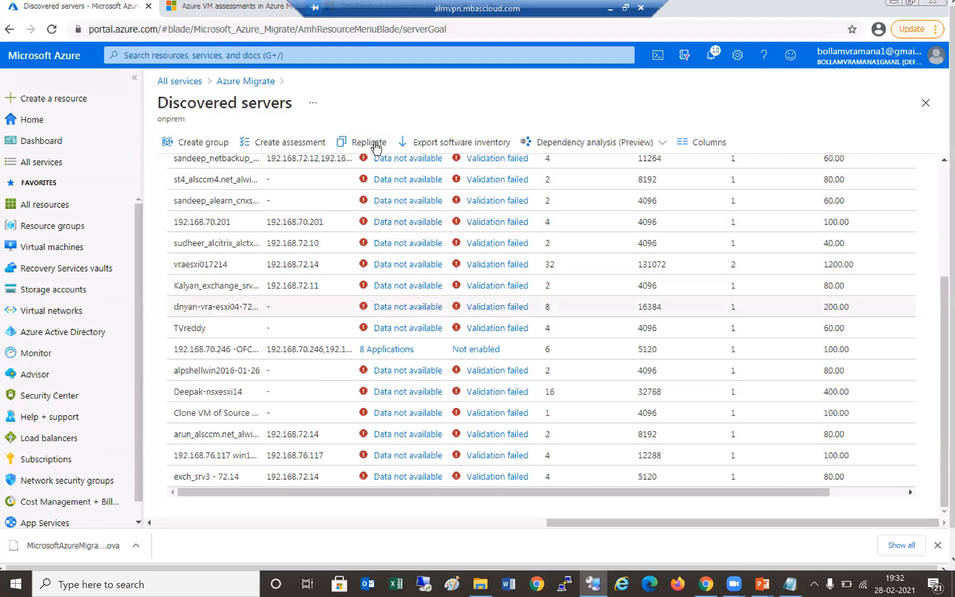
scroll(375, 148, up, 4)
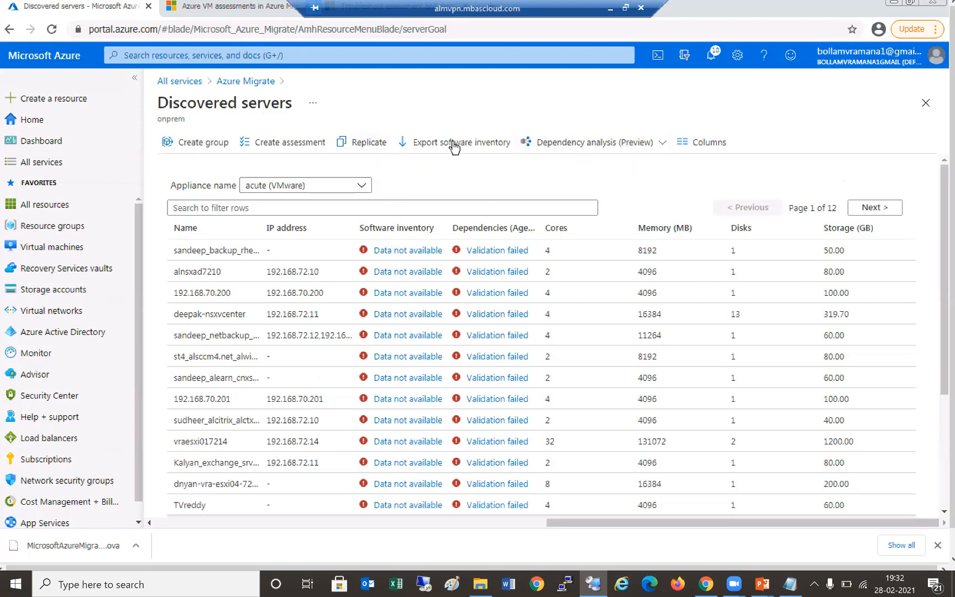
- Start a replication with VMware vSphere virtualization and the acute appliance as source
click(374, 144)
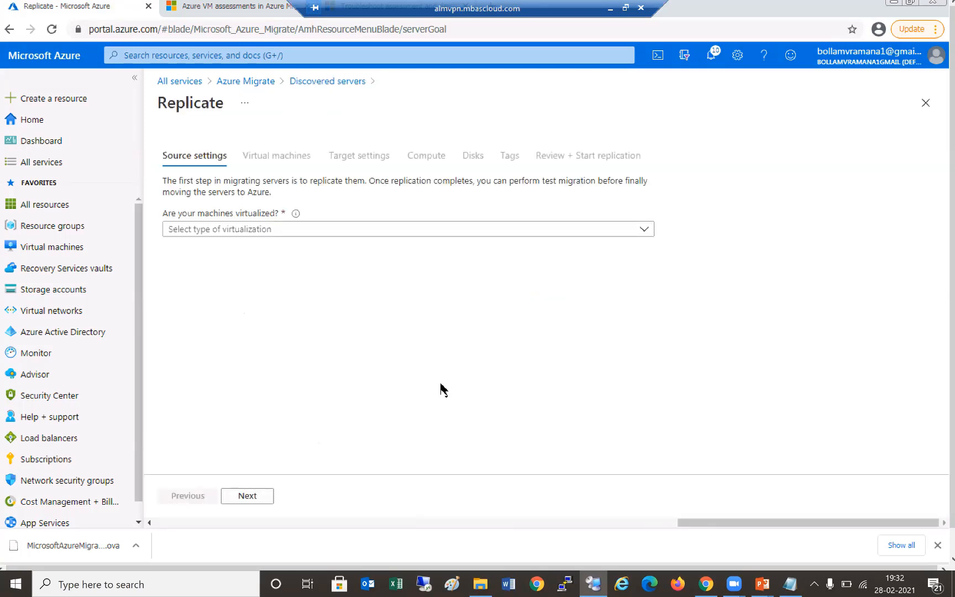
click(479, 233)
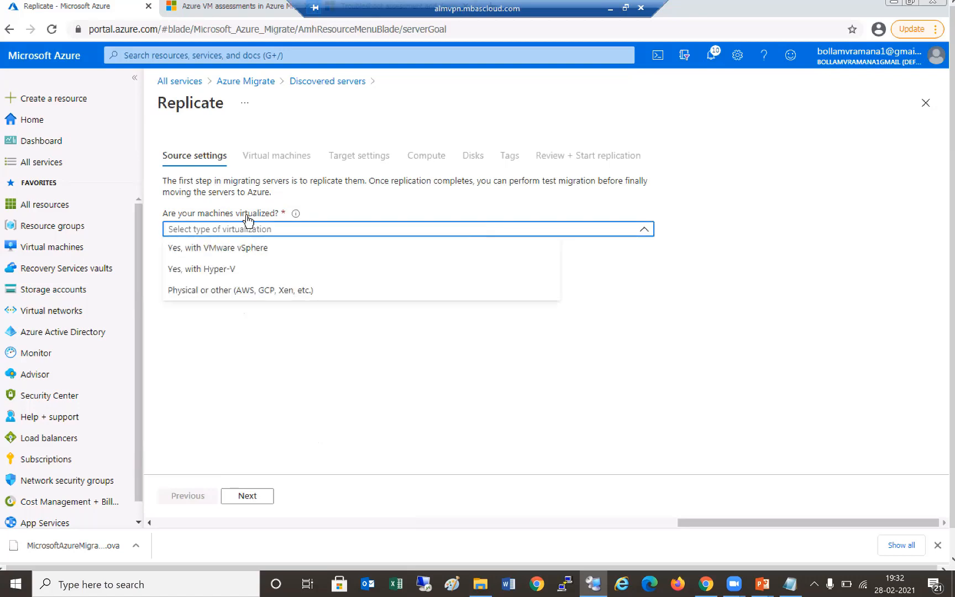
click(248, 248)
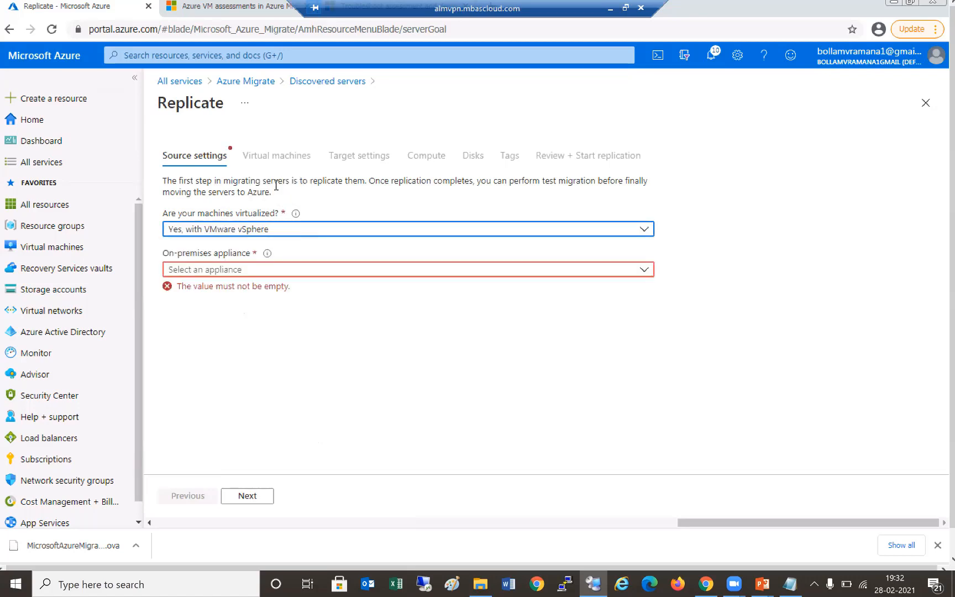
click(245, 273)
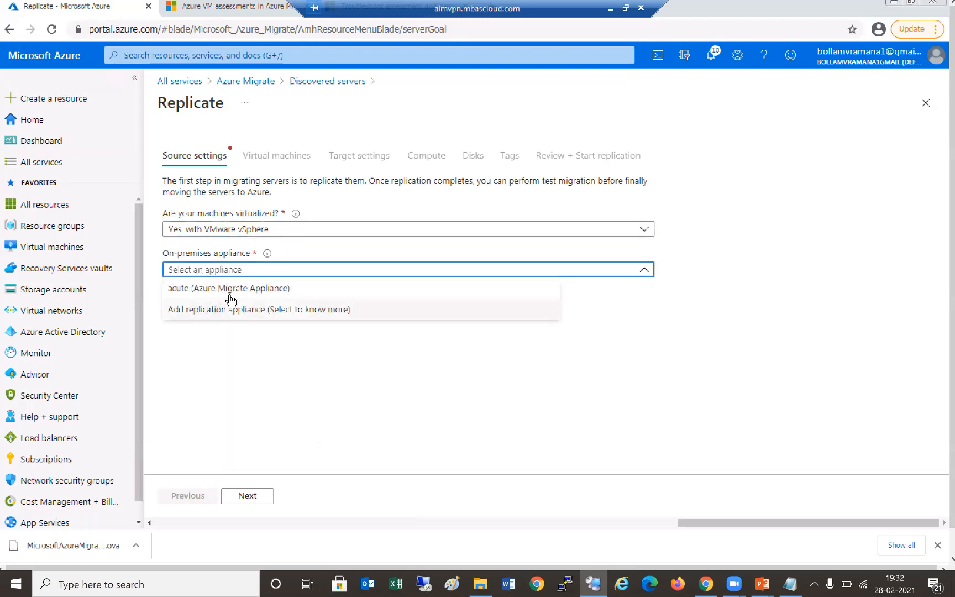
click(258, 292)
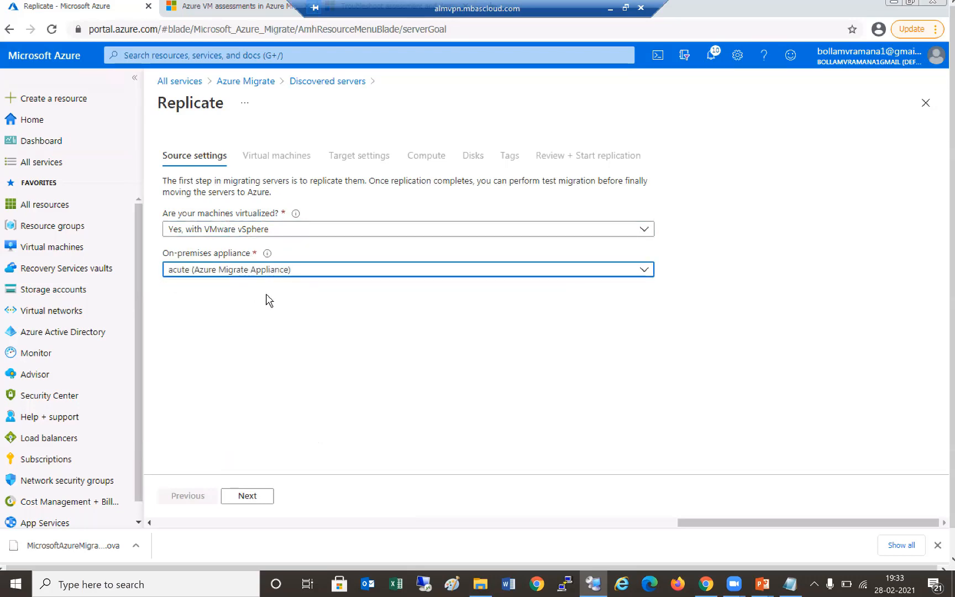
click(255, 500)
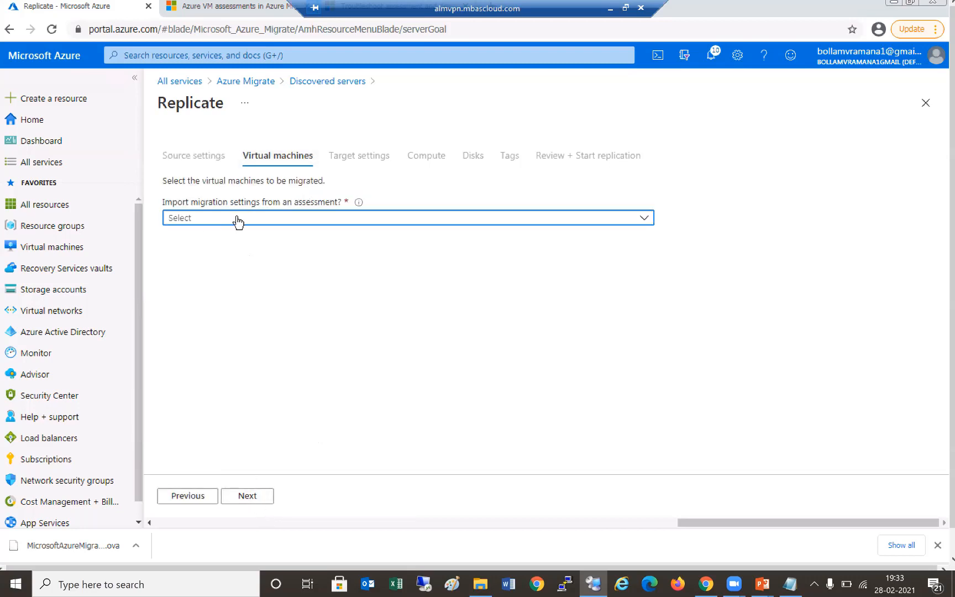
- Choose to specify migration settings manually and select alnsxad7210 for replication
click(293, 228)
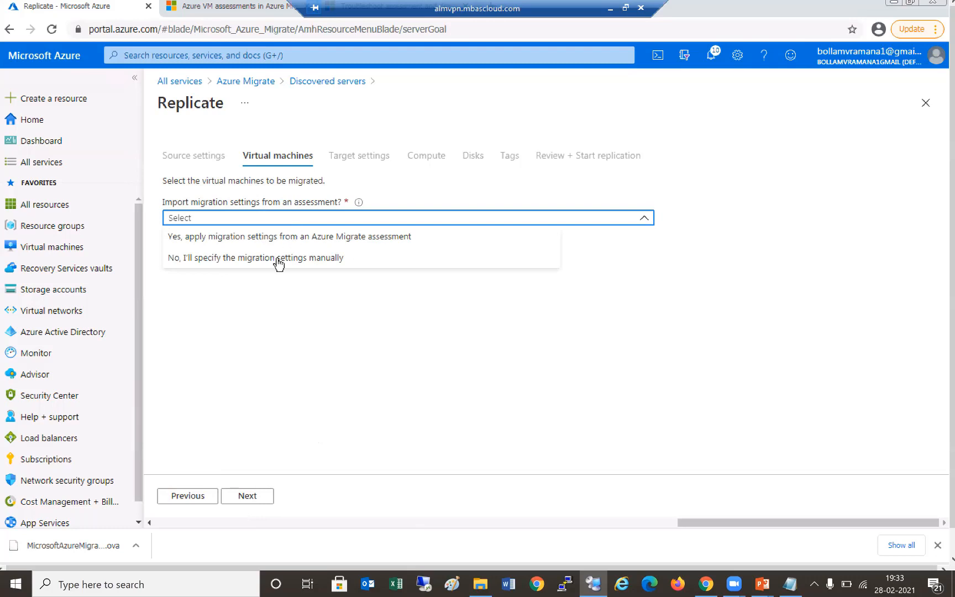
click(242, 264)
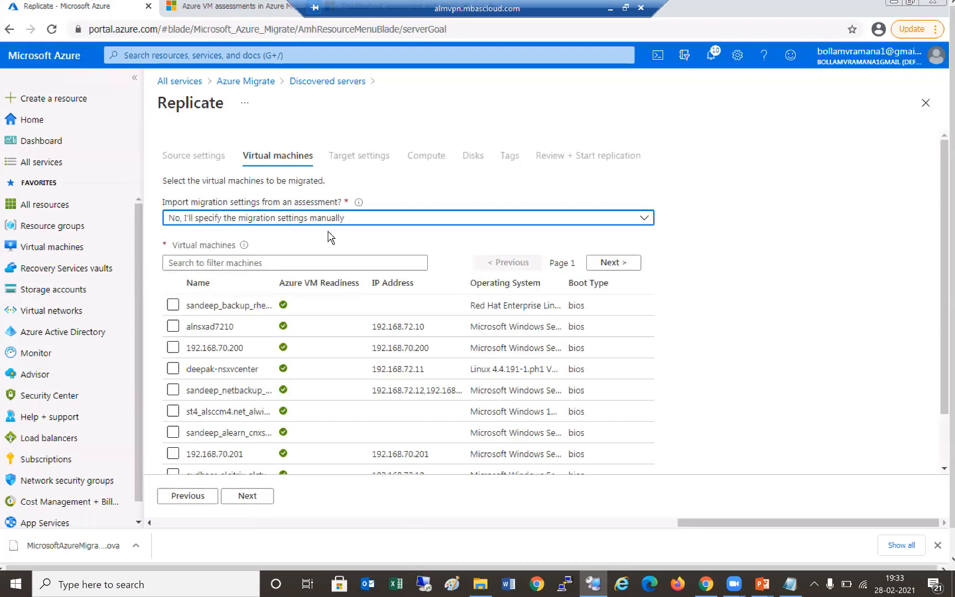
click(242, 259)
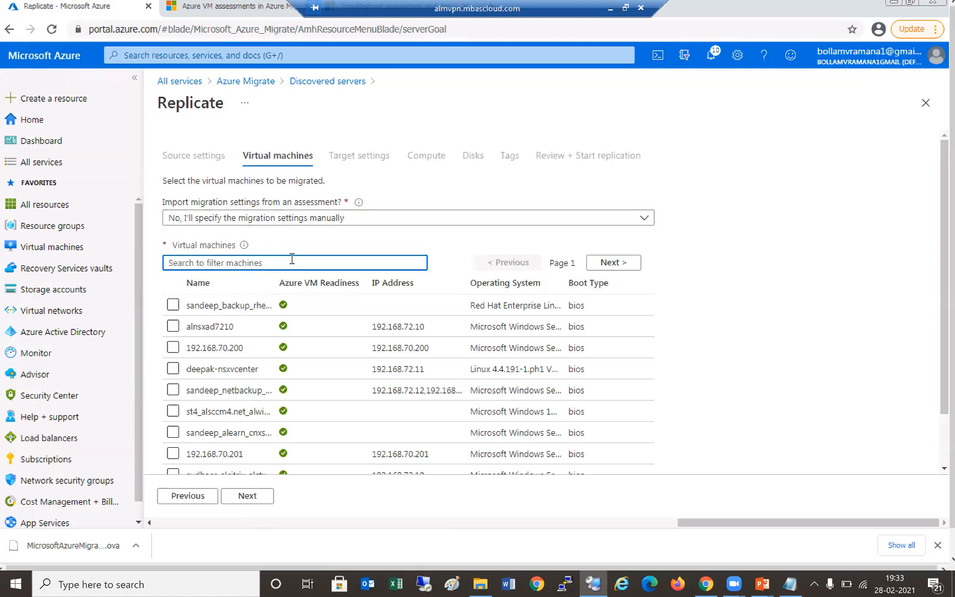
click(172, 326)
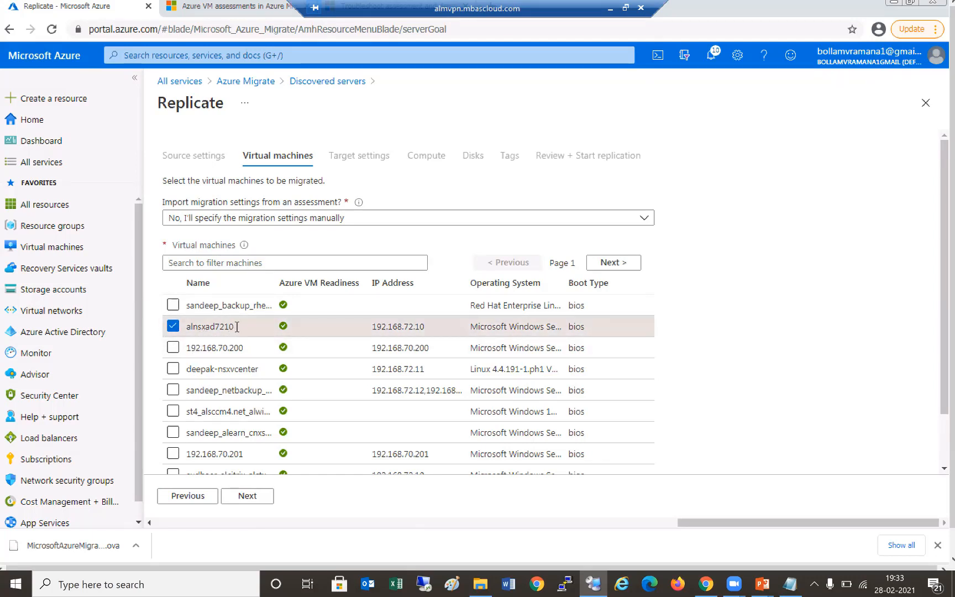
click(262, 503)
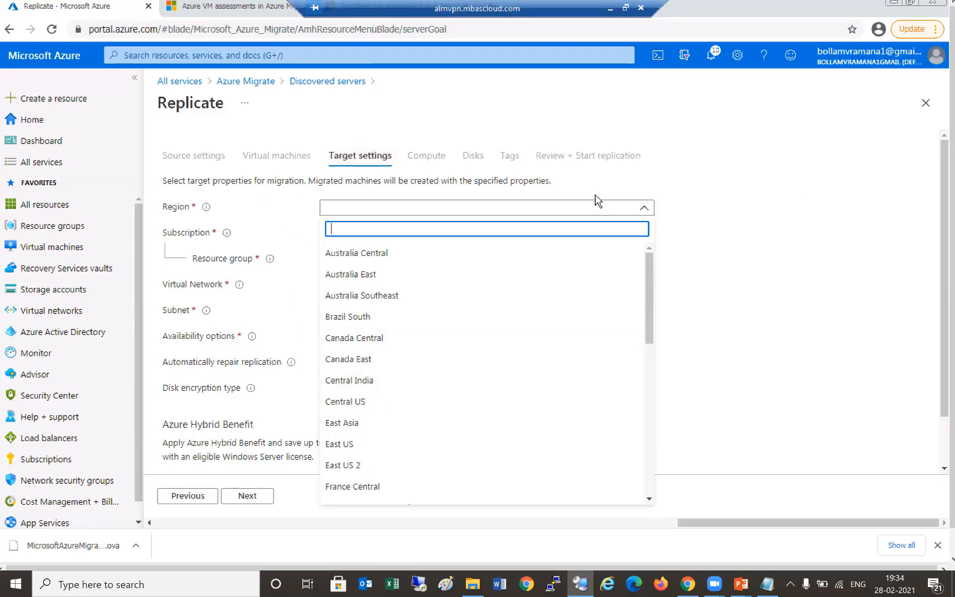
- Set the replication target region to South India by searching 'sout'
click(442, 210)
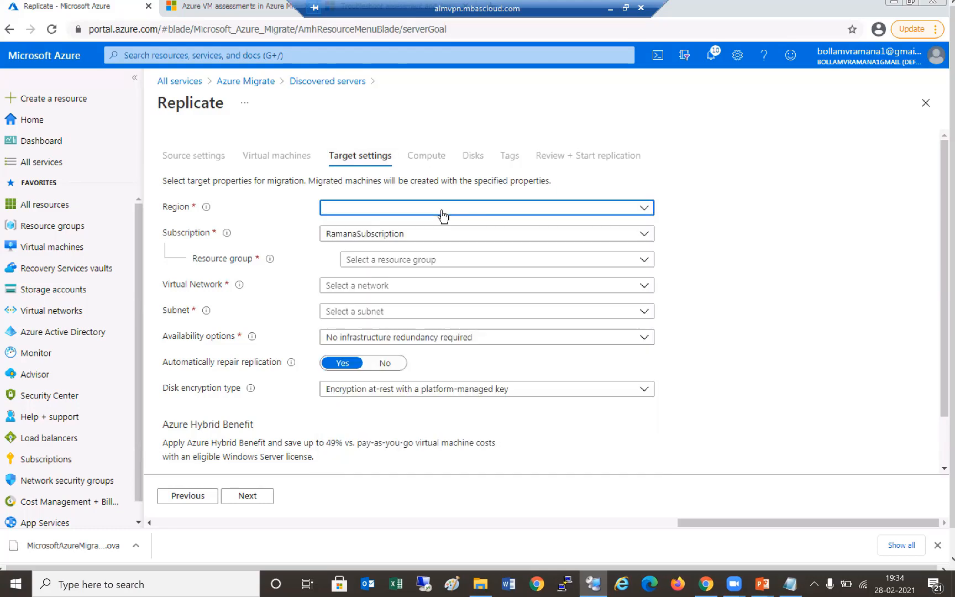
click(403, 211)
text(su)
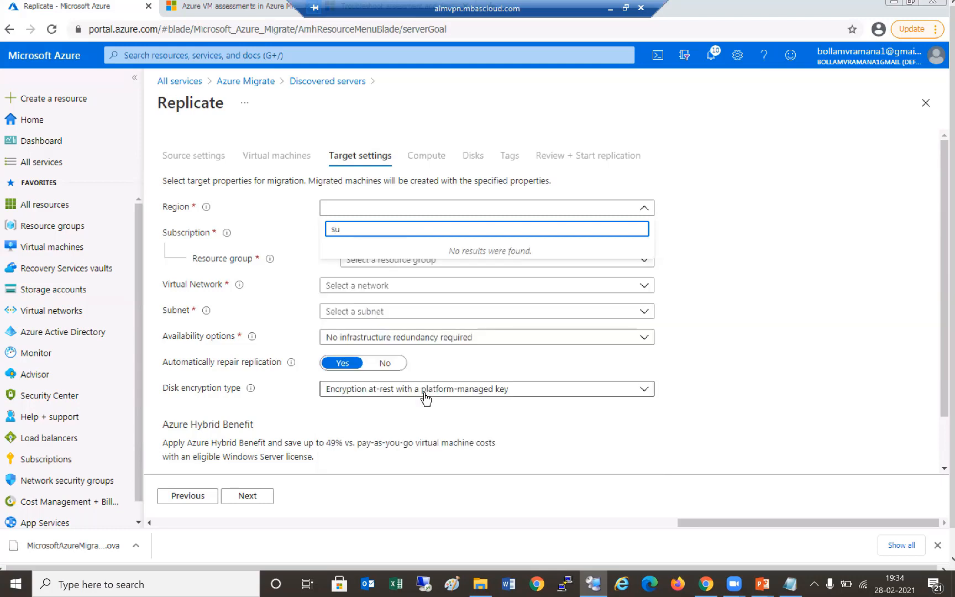
key(BackSpace)
text(out)
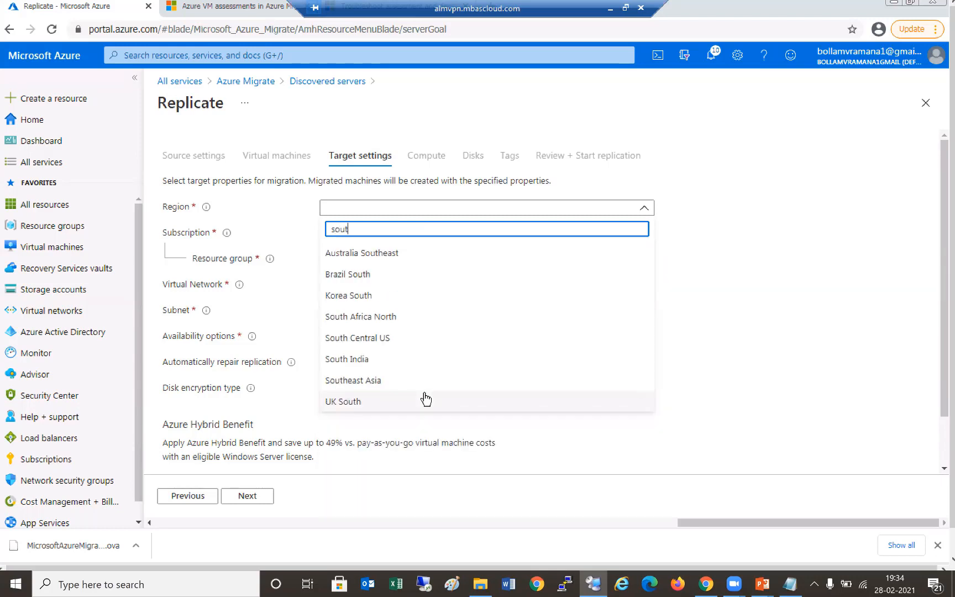
click(354, 359)
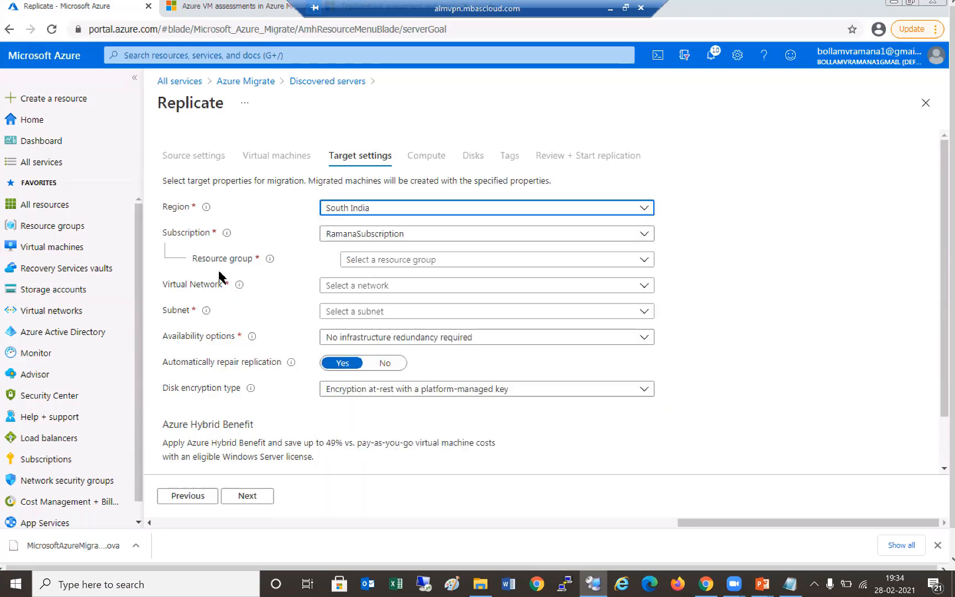
- Choose Acutelearn as the resource group and find the virtual network list empty
click(452, 262)
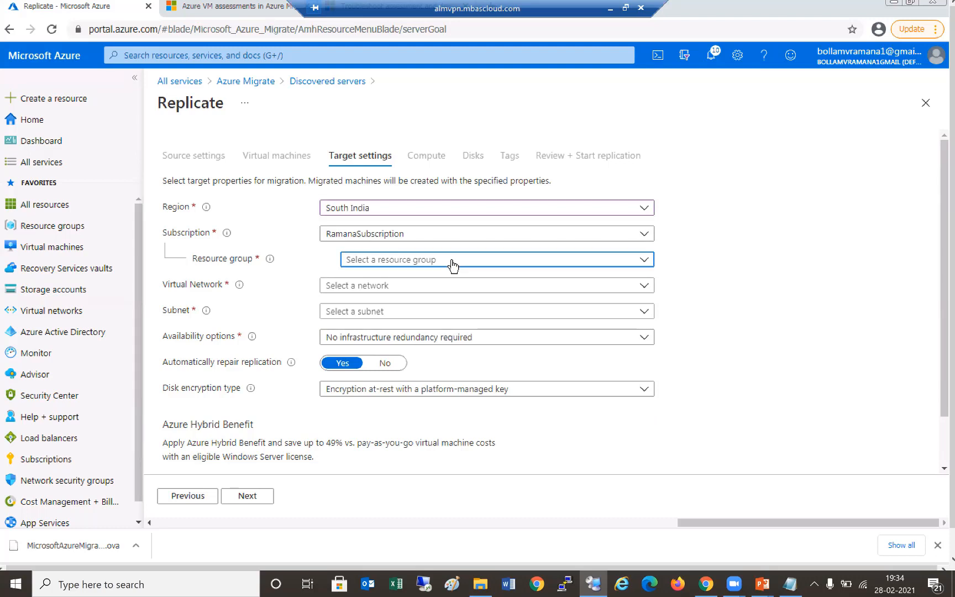
click(372, 313)
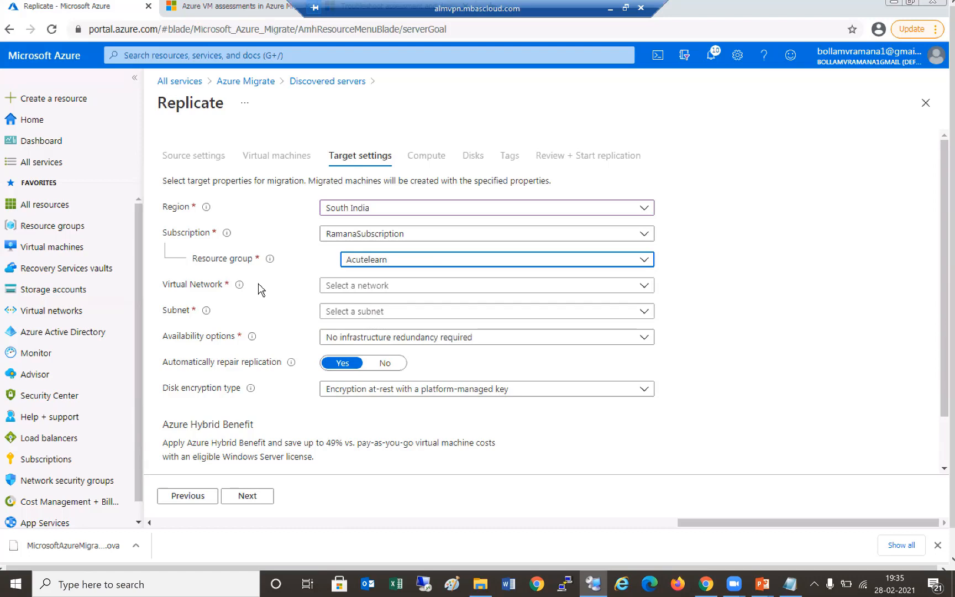
click(420, 287)
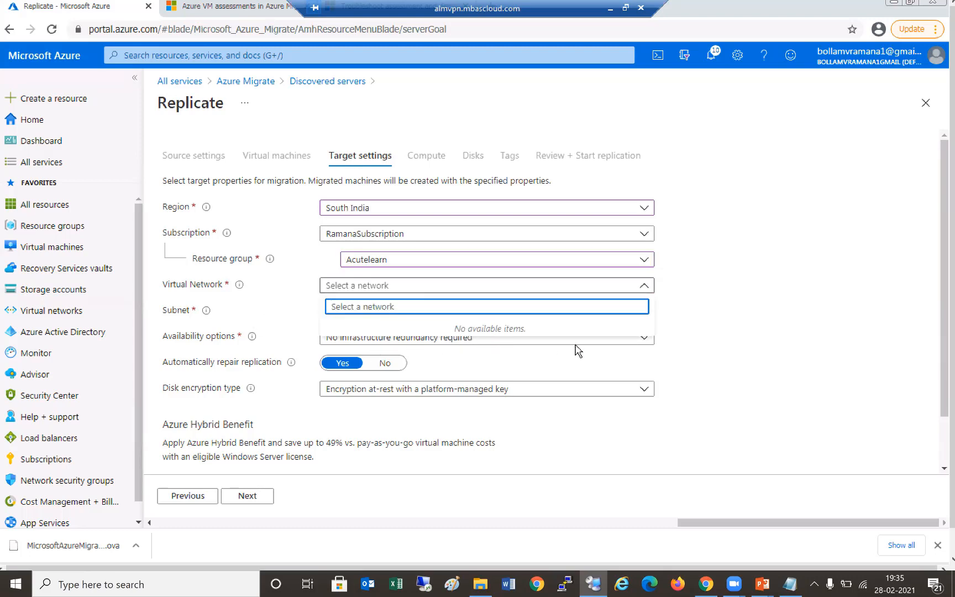
click(711, 319)
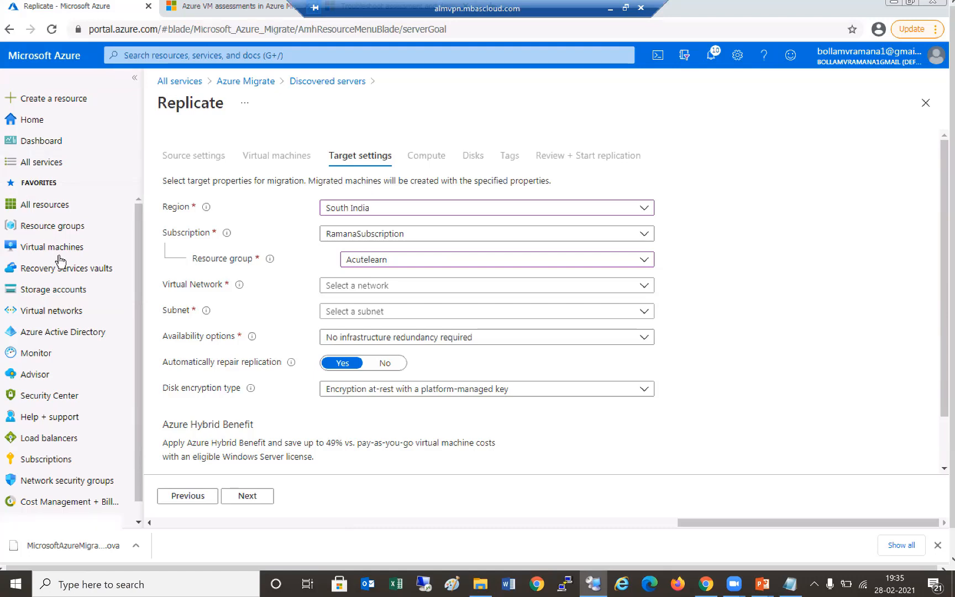
- Open Virtual networks in a new browser tab and begin creating a network
right_click(68, 316)
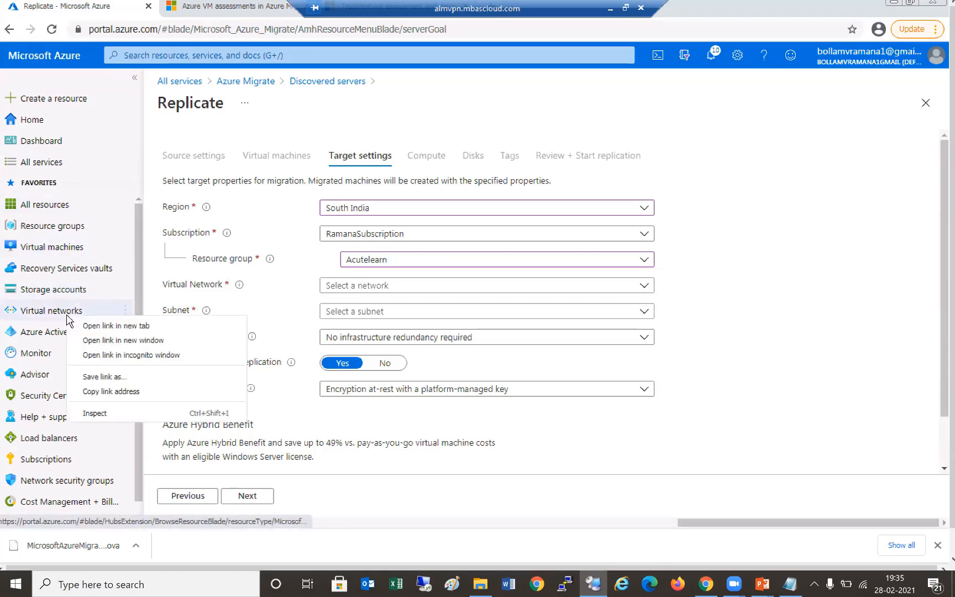
click(171, 329)
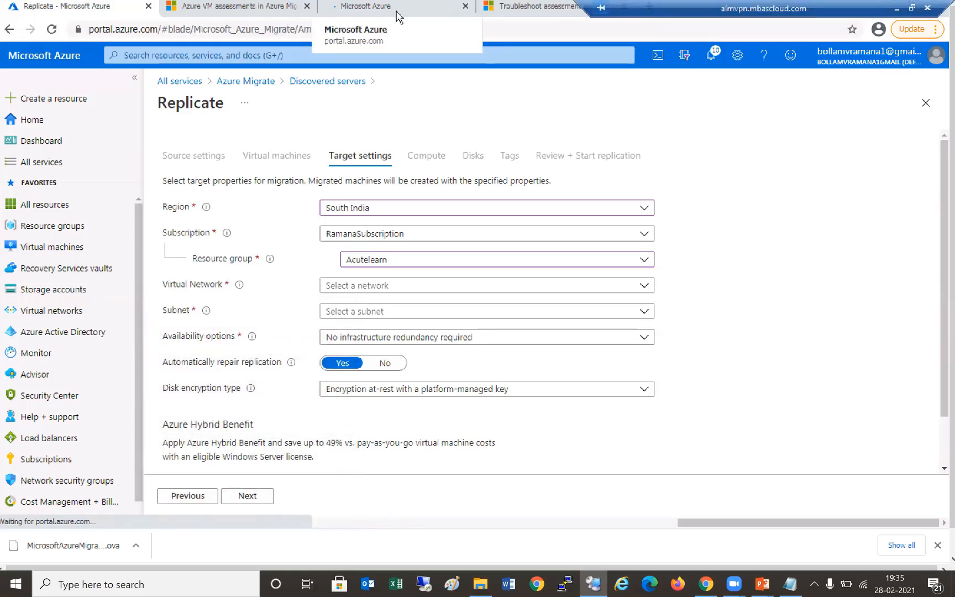
click(394, 10)
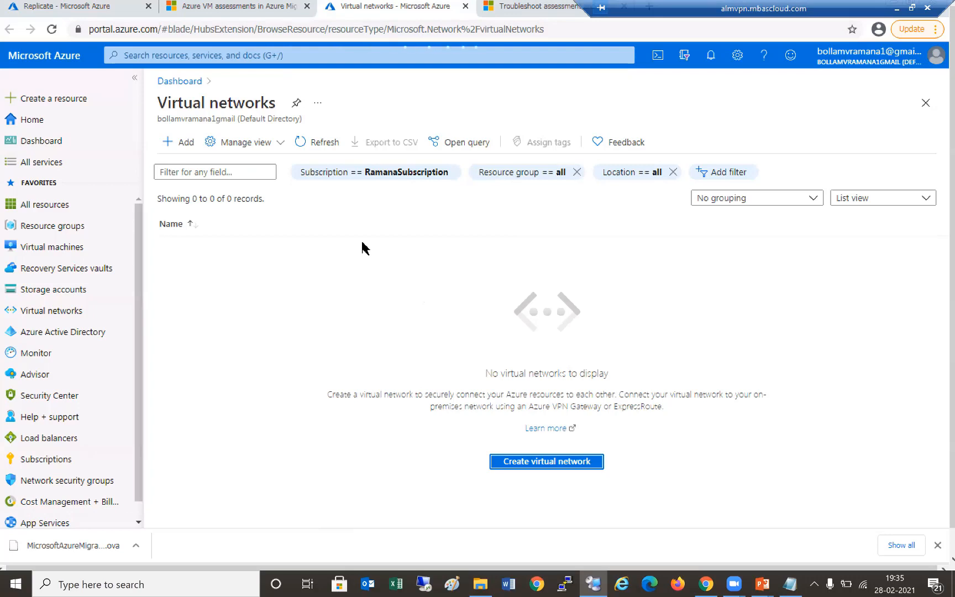
key(Return)
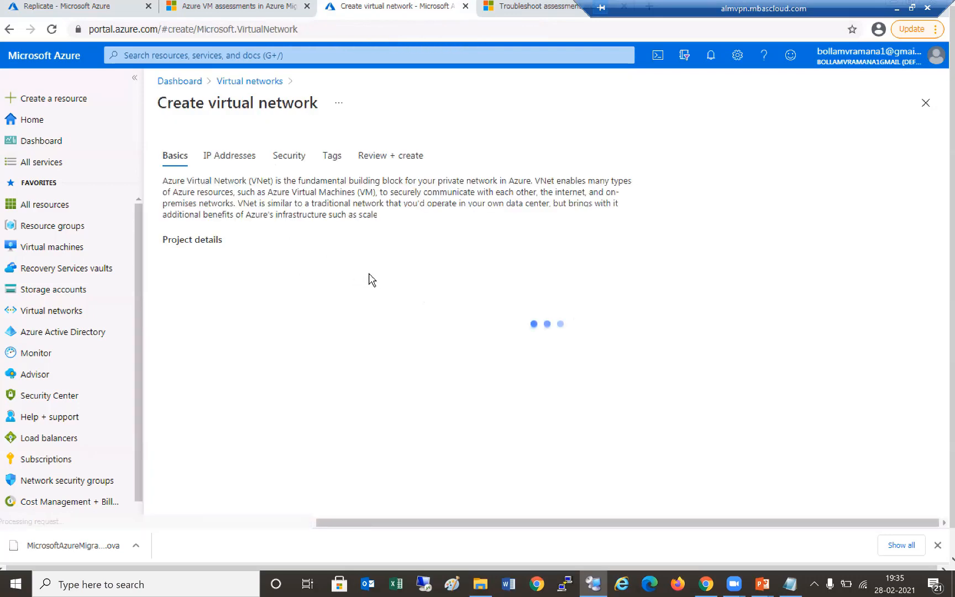
- Name the network sivnet in resource group acute, region South India
click(376, 287)
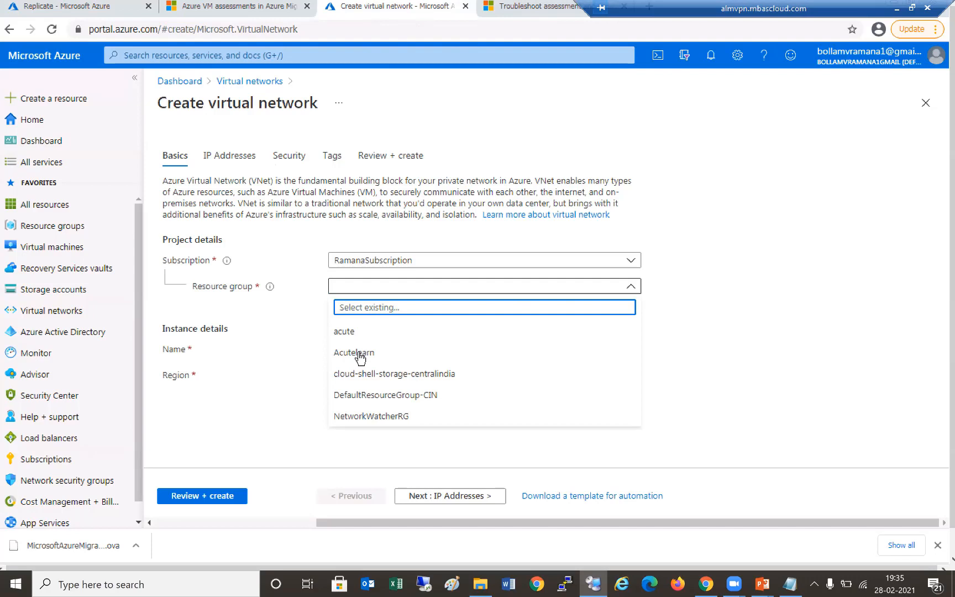
click(361, 357)
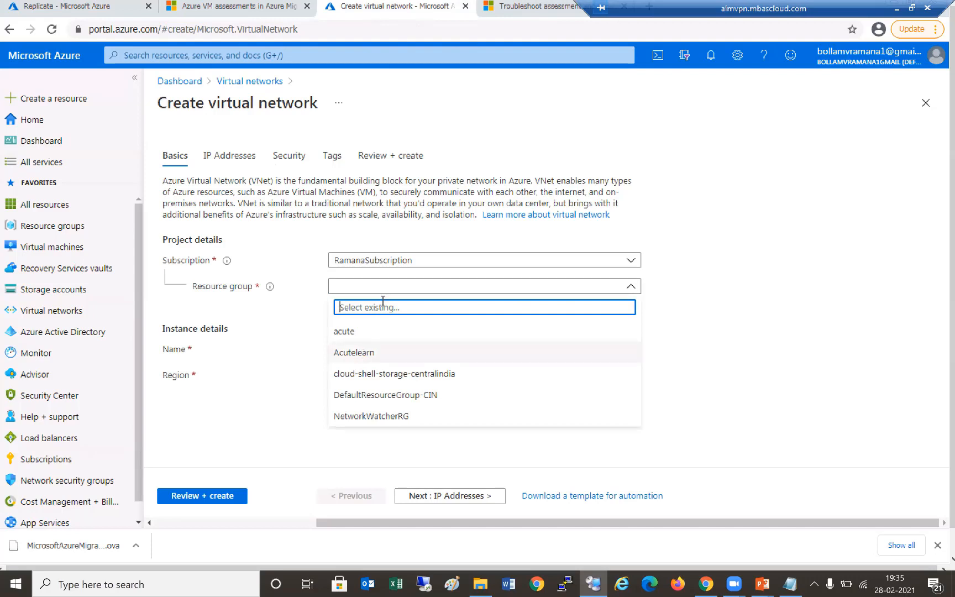
click(634, 288)
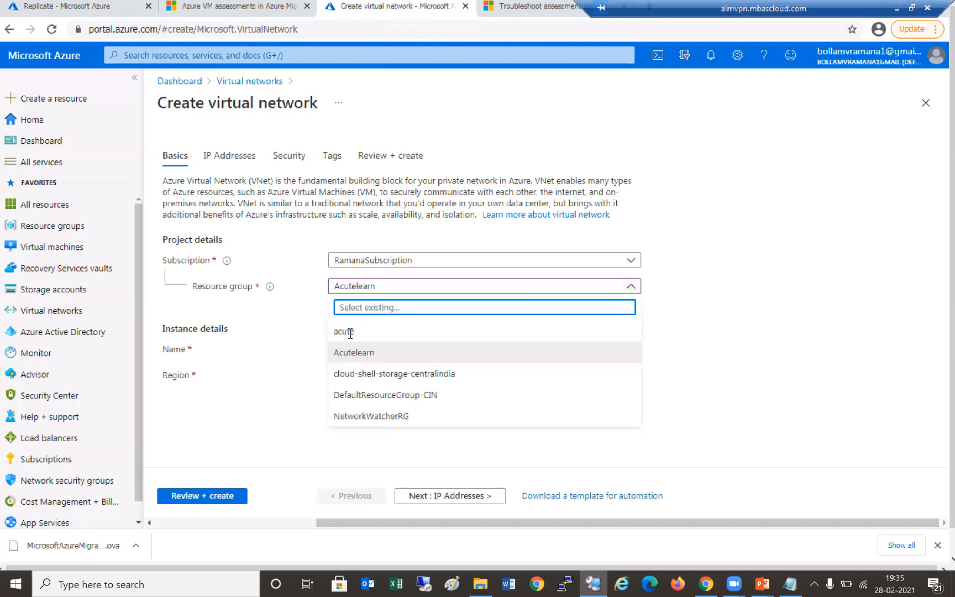
click(350, 332)
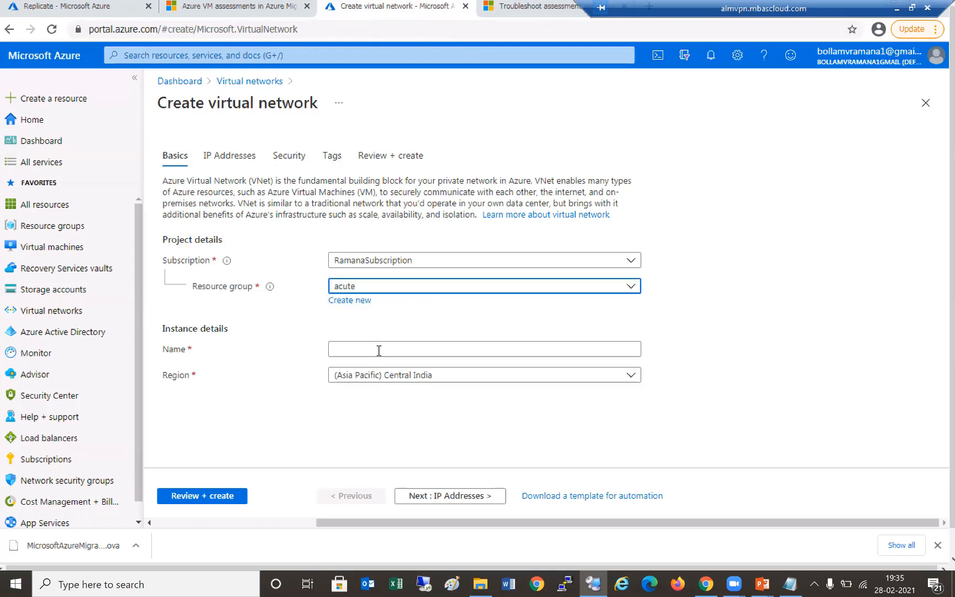
click(406, 351)
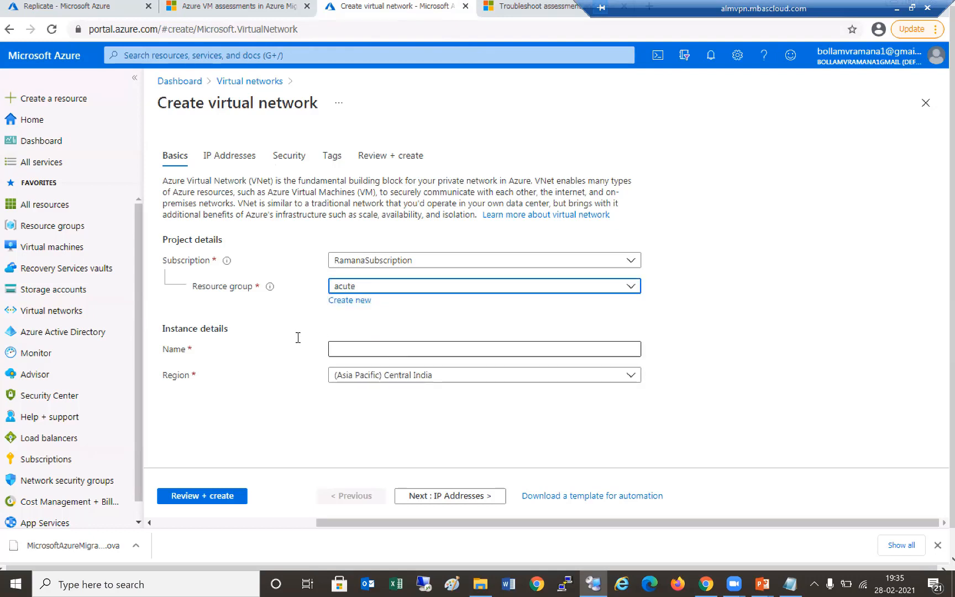
key(Escape)
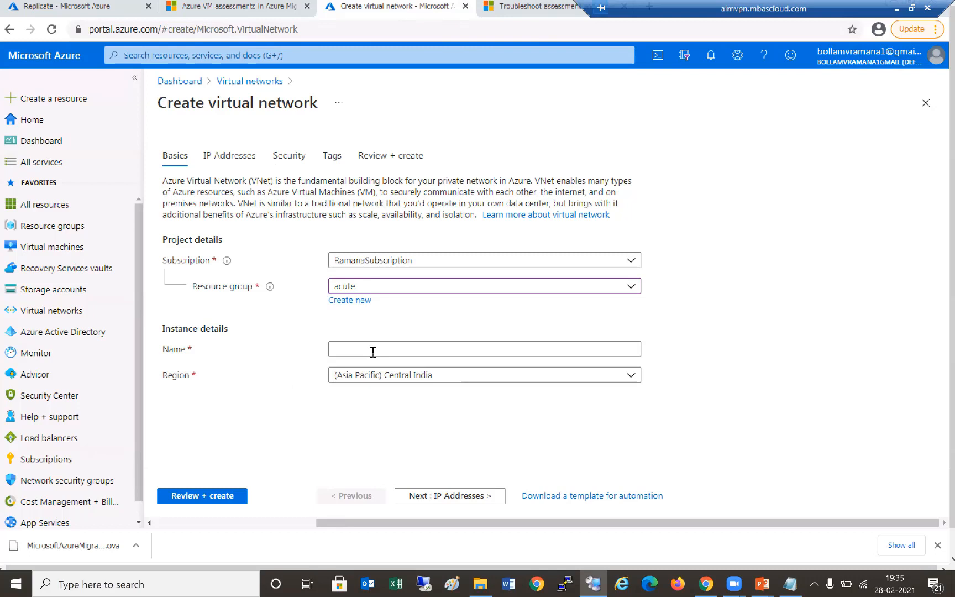
click(373, 352)
text(sivnet)
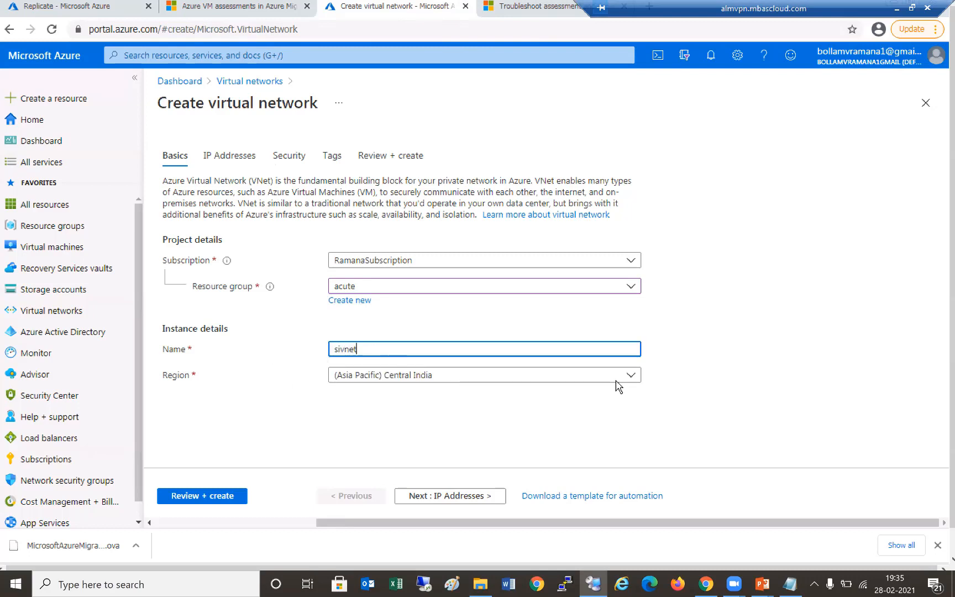
click(616, 382)
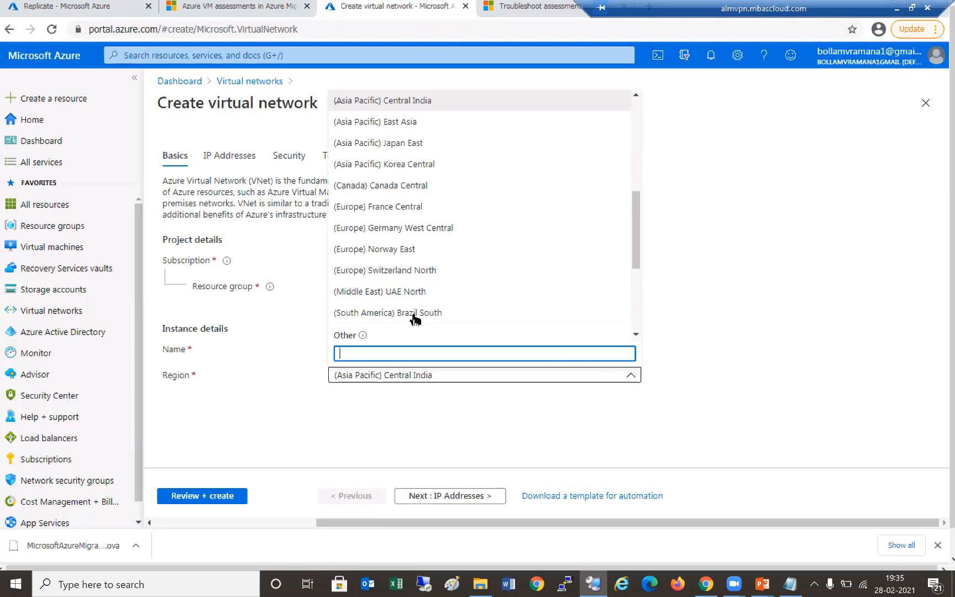
text(sout)
key(Return)
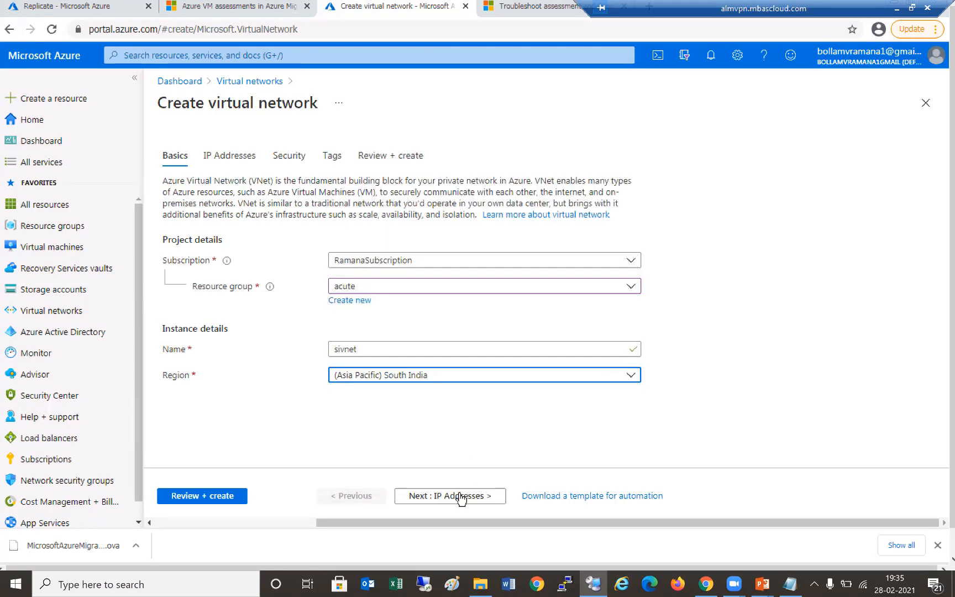
- Use address space 172.16.0.0/16 with subnet vnet1 172.16.0.0/24, then review and create
click(459, 495)
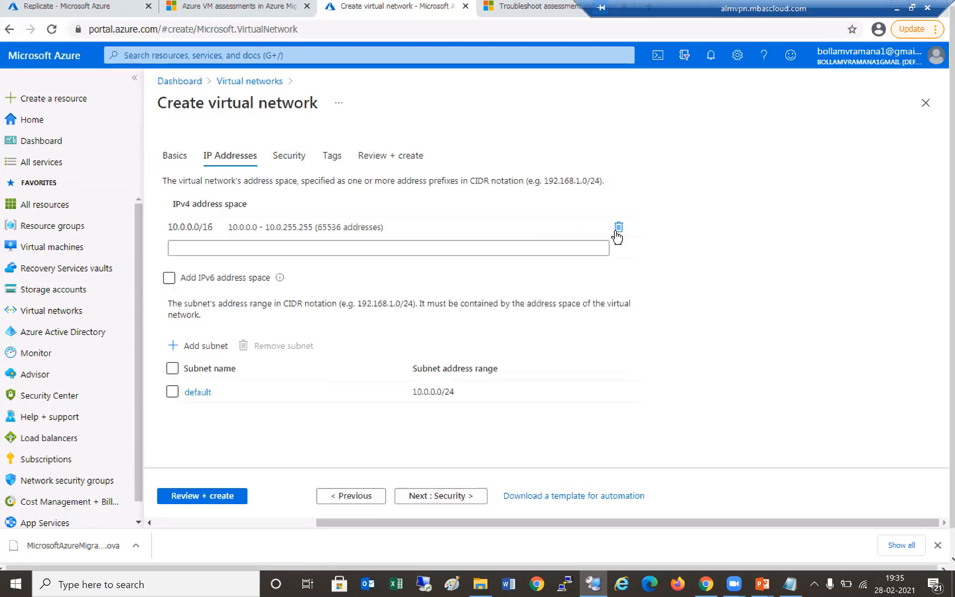
click(619, 227)
click(327, 223)
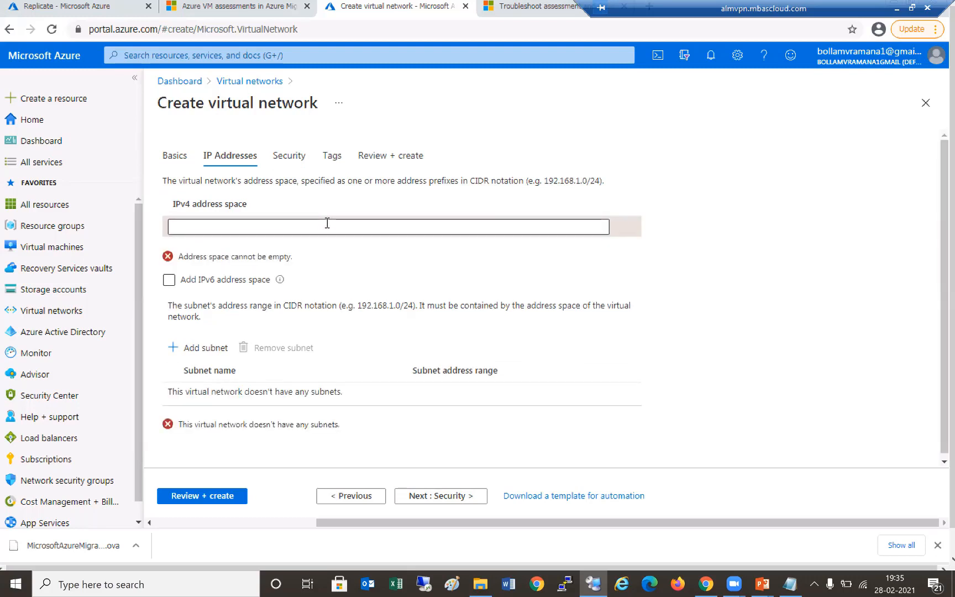
text(172)
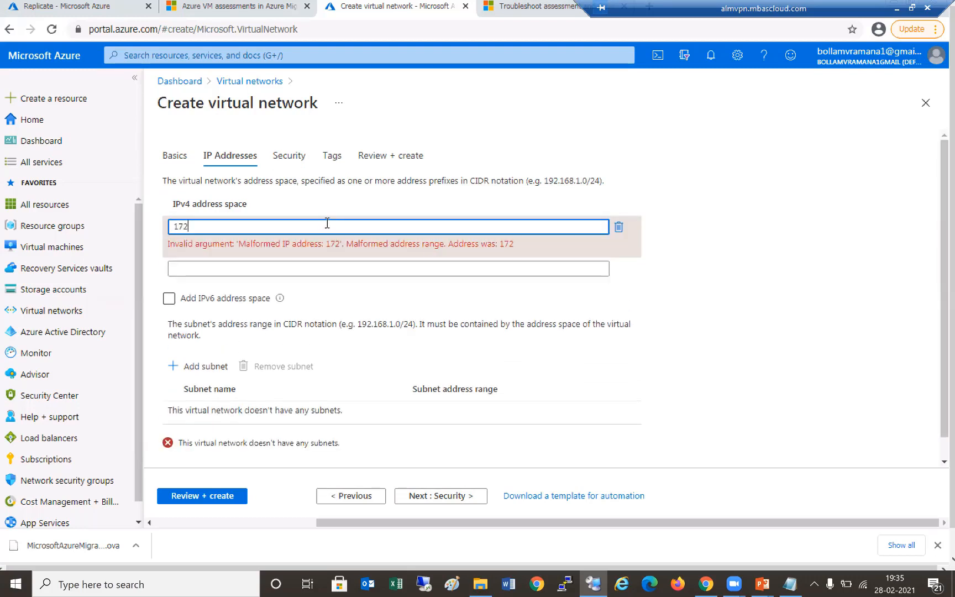
text(.16.0.0/16)
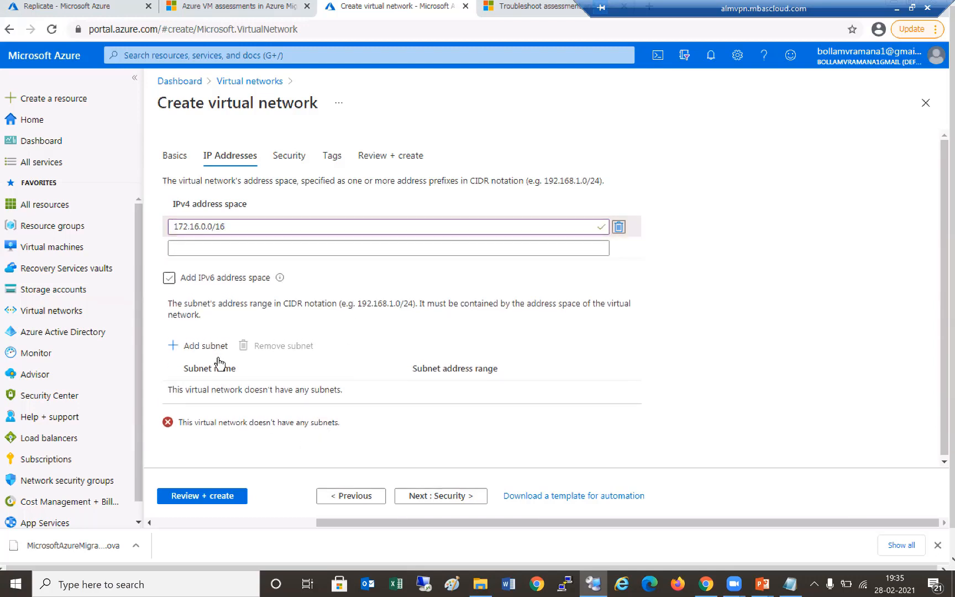
click(212, 347)
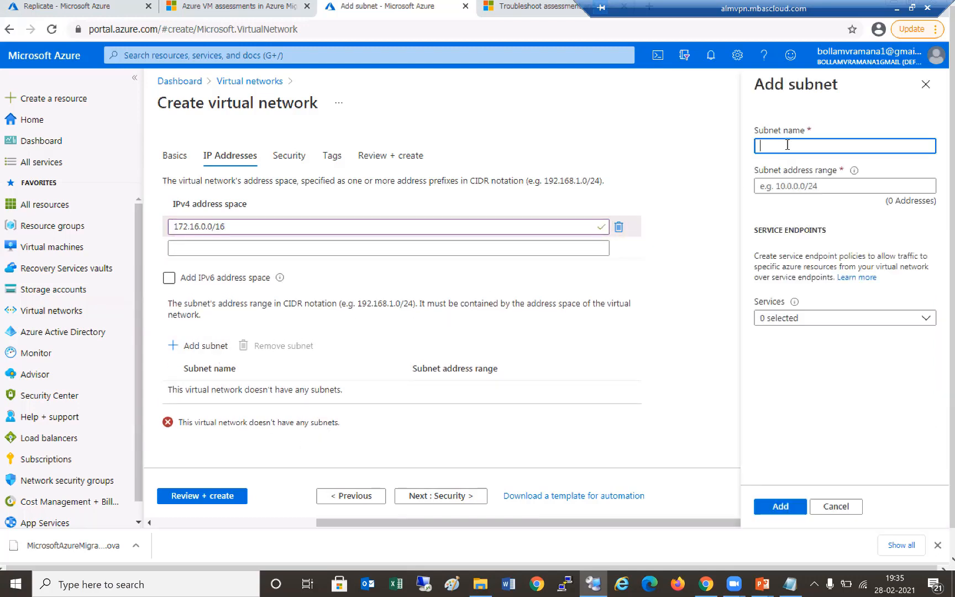
key(Tab)
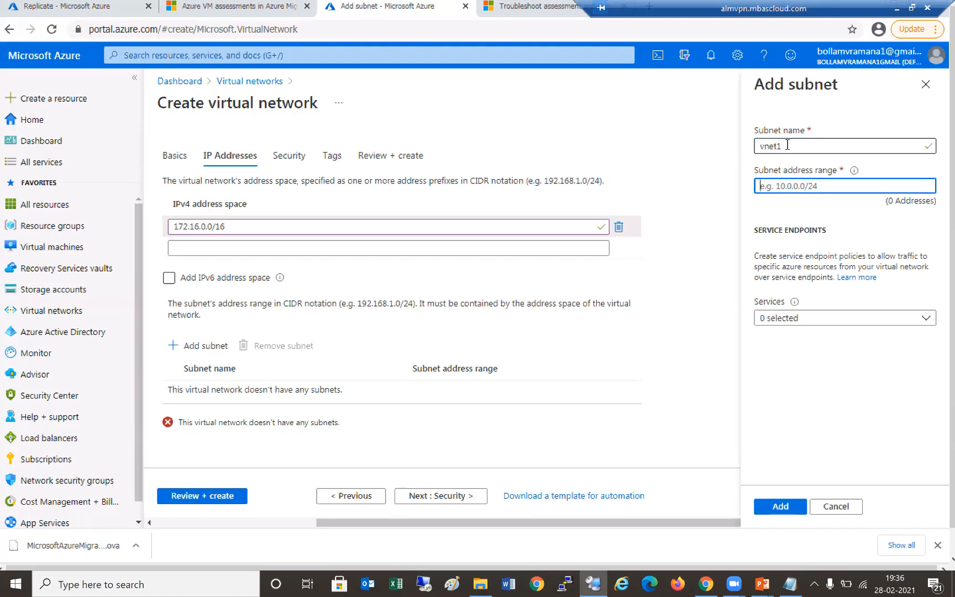
text(172.16.0.0/24)
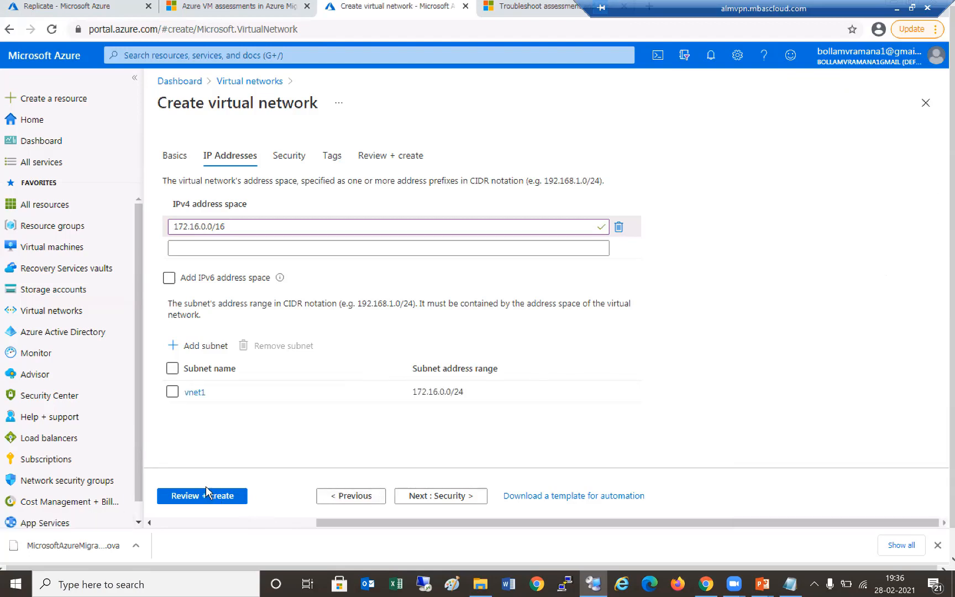
click(227, 499)
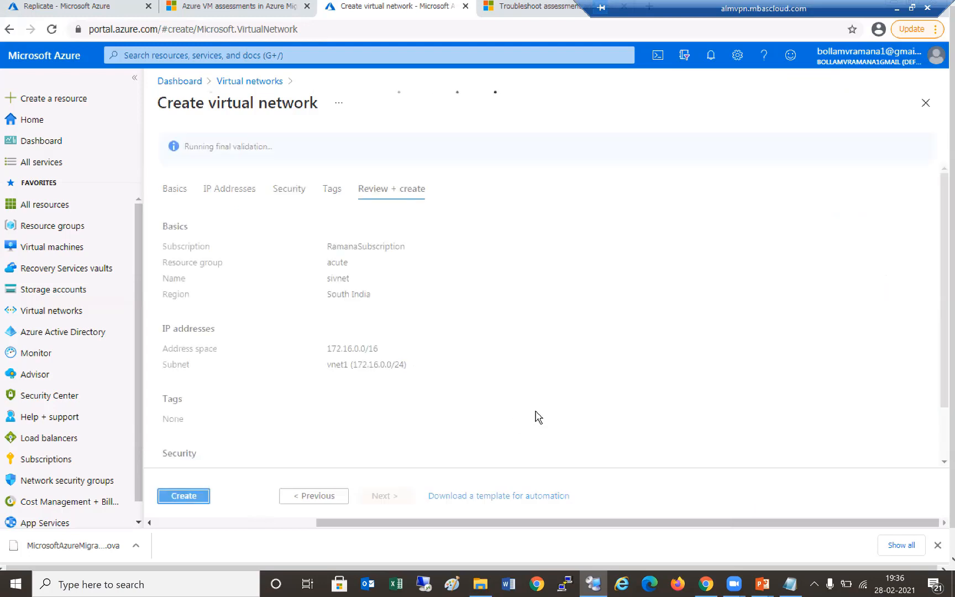
click(184, 496)
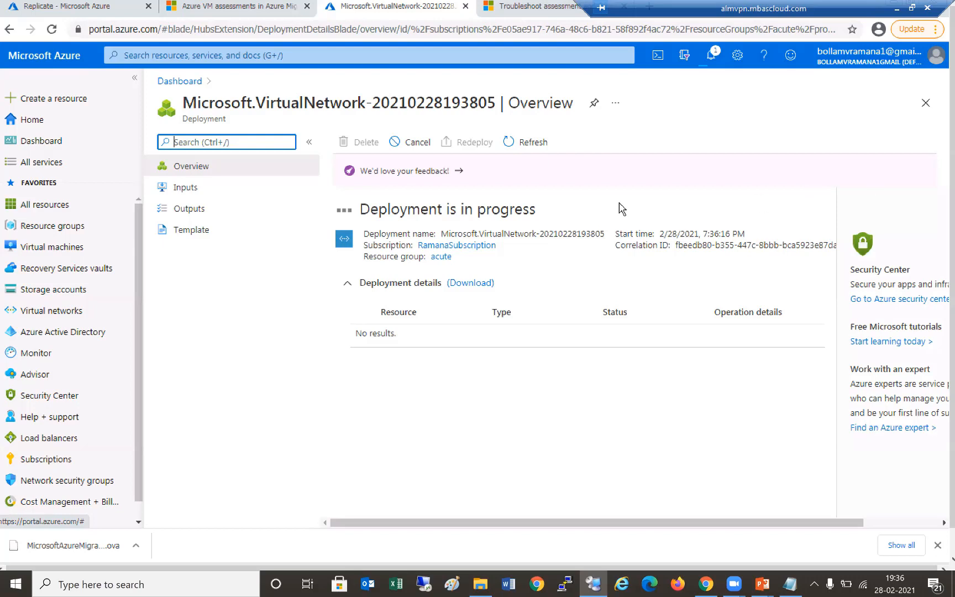
- Close the deployment overview, confirm Acutelearn as target resource group, and switch to My Dashboard
click(925, 103)
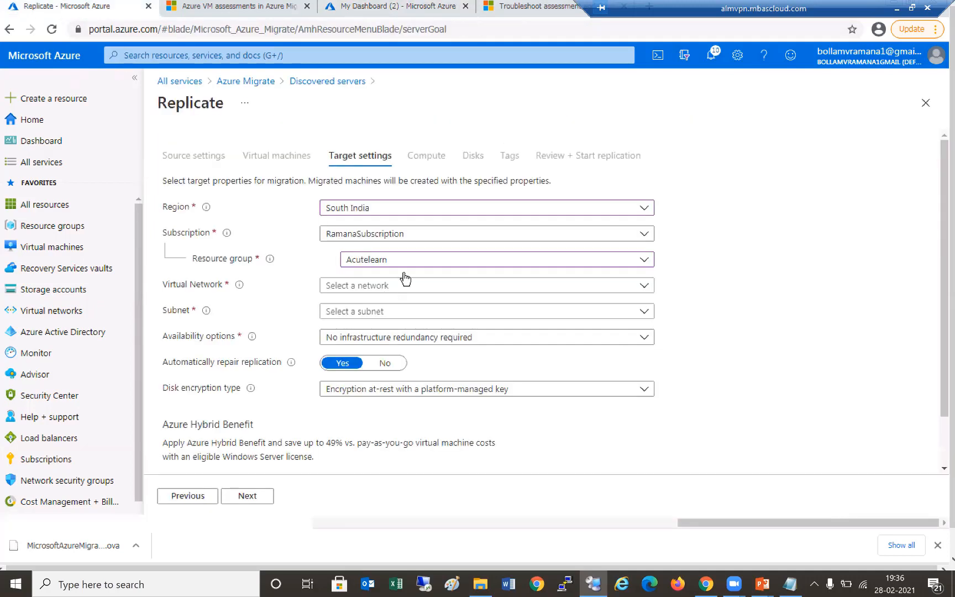
click(407, 262)
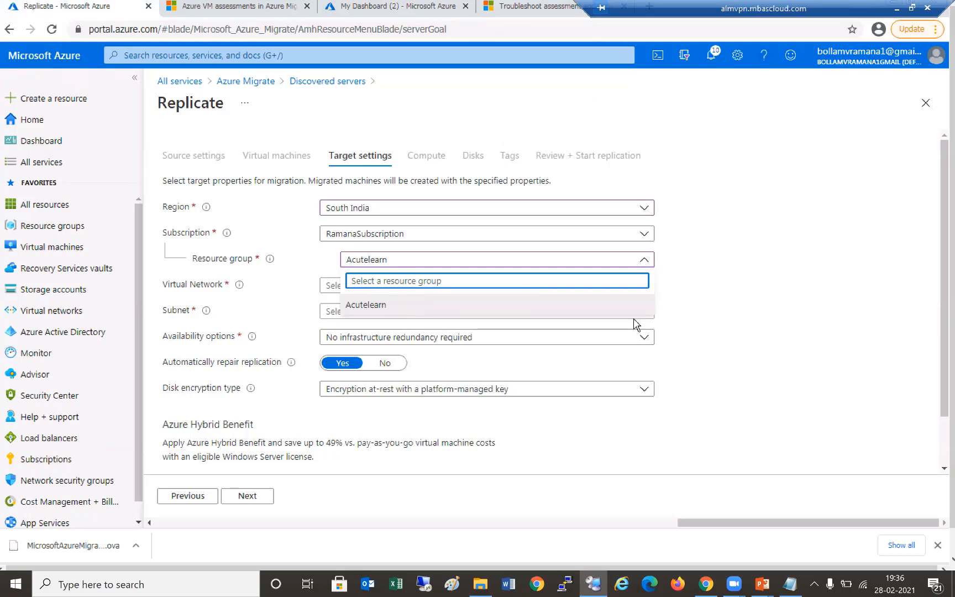
click(402, 265)
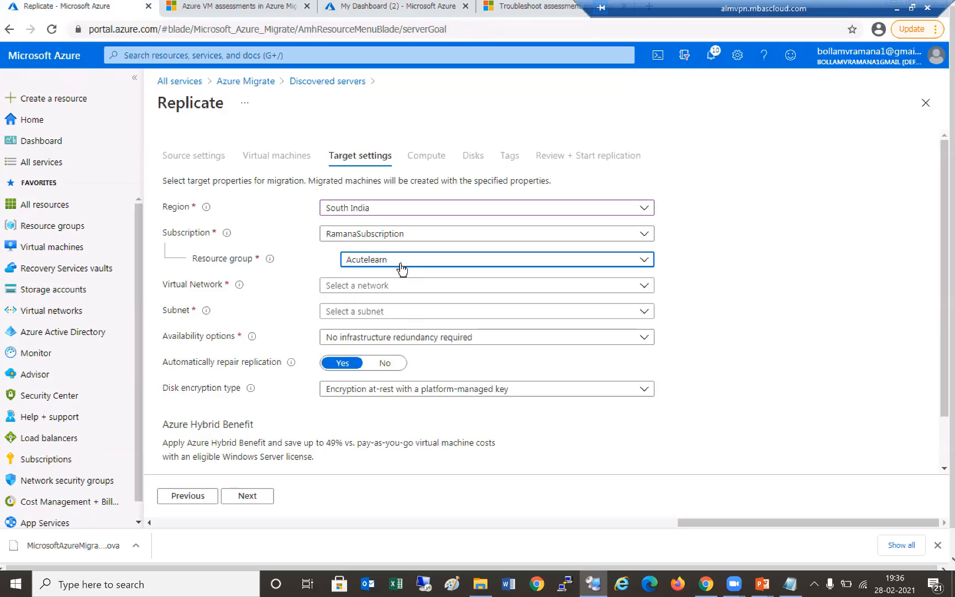
click(400, 265)
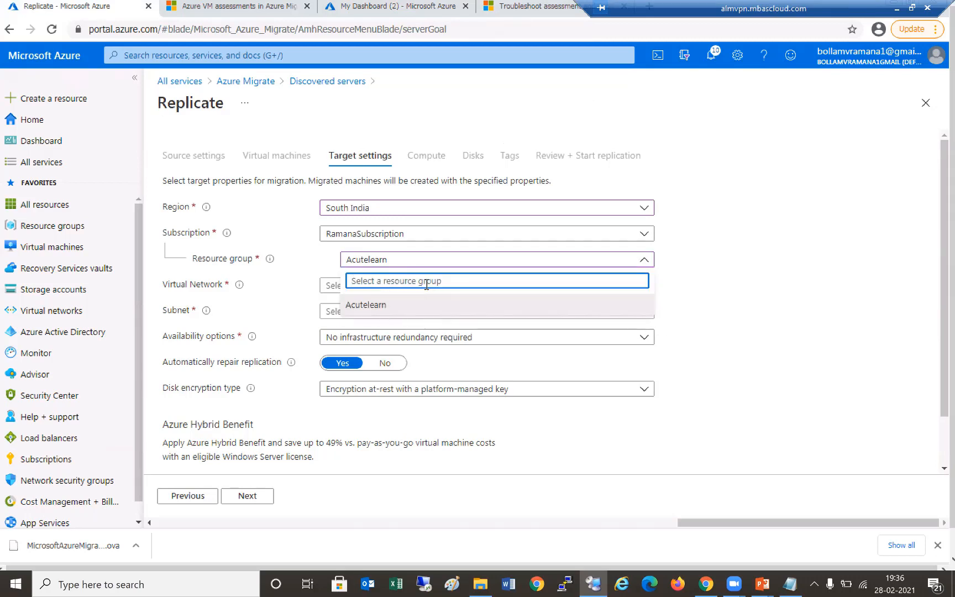
text(acute)
click(661, 288)
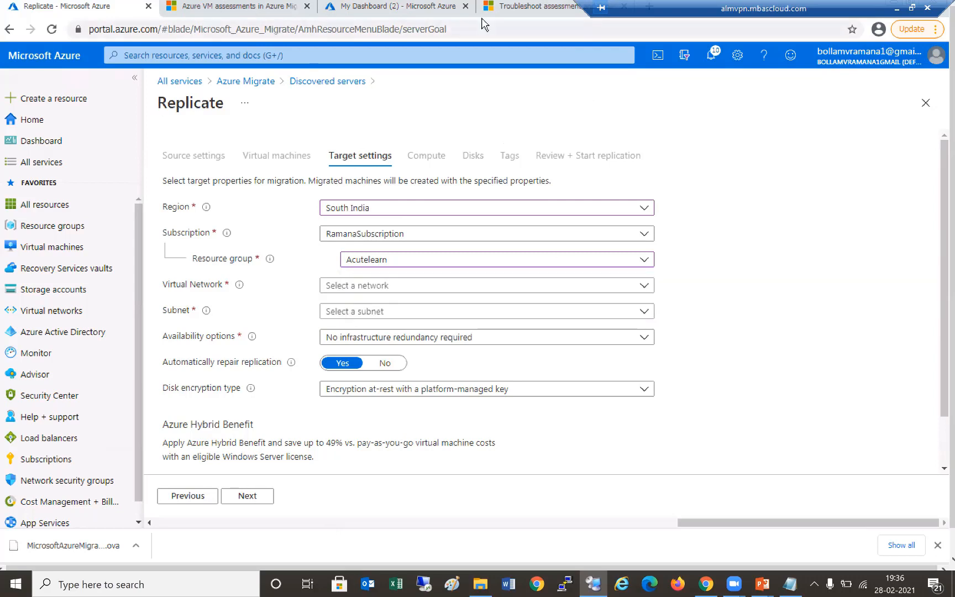
click(367, 11)
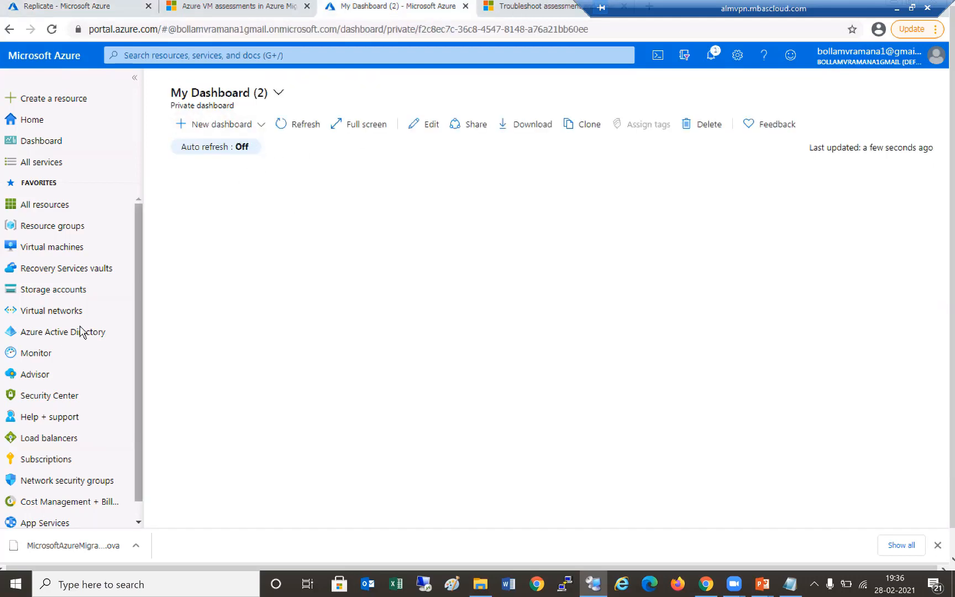
- Create virtual network vnet2 in Acutelearn, South India, via Review + create
click(61, 313)
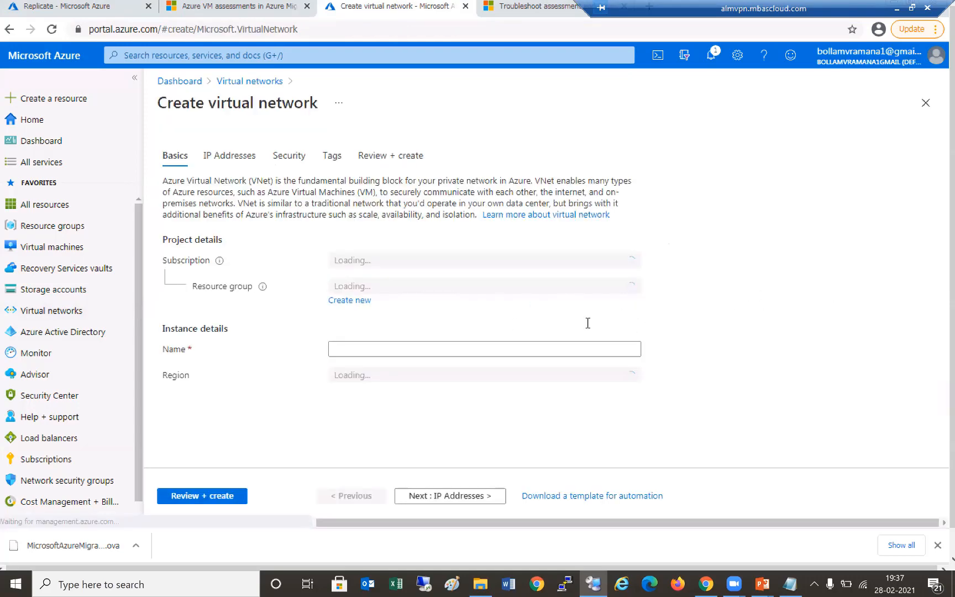
click(579, 349)
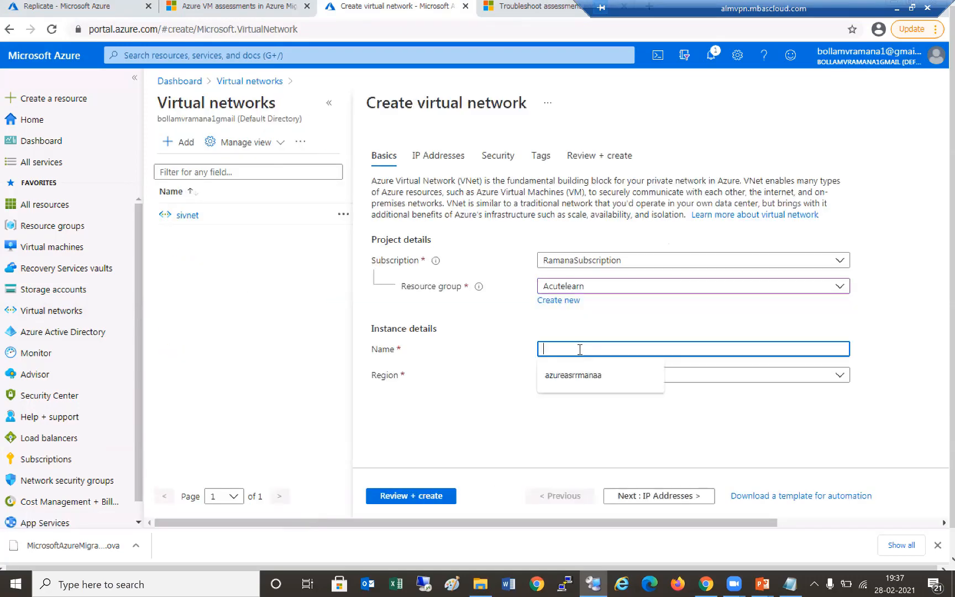
text(vnet2)
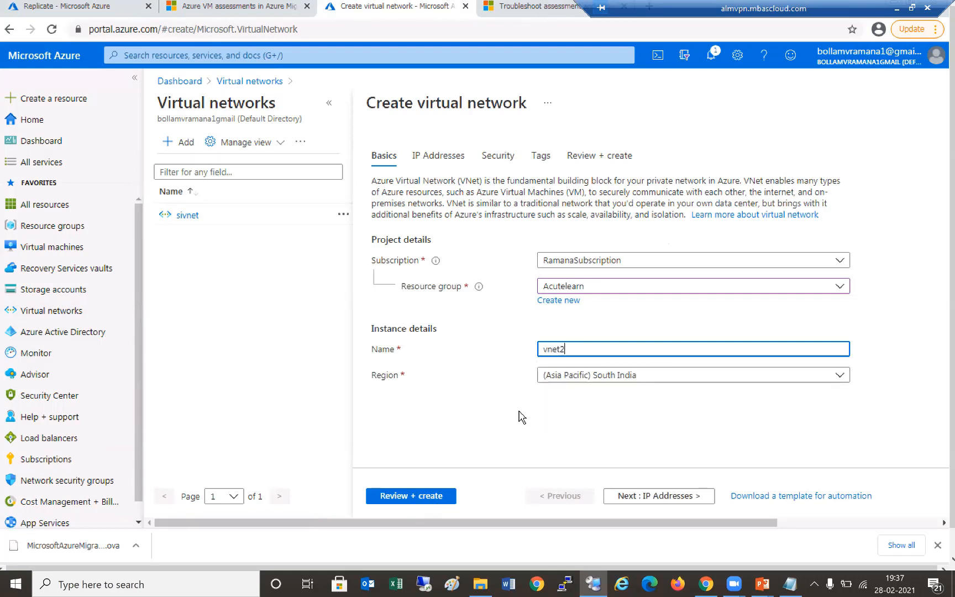
click(442, 494)
click(390, 495)
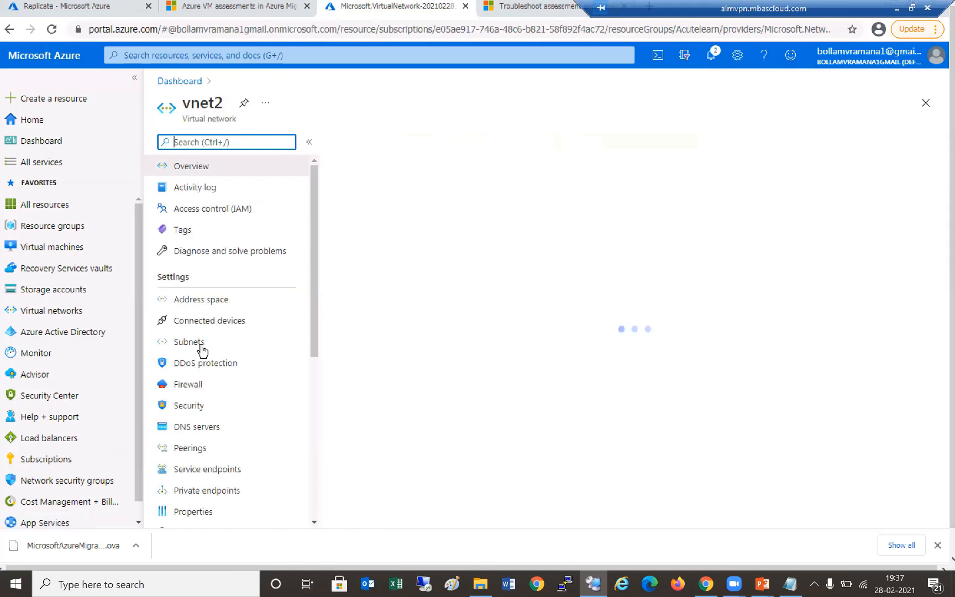
- Check vnet2's default 10.0.0.0/24 subnet, then look for it among the Replicate target networks
click(201, 299)
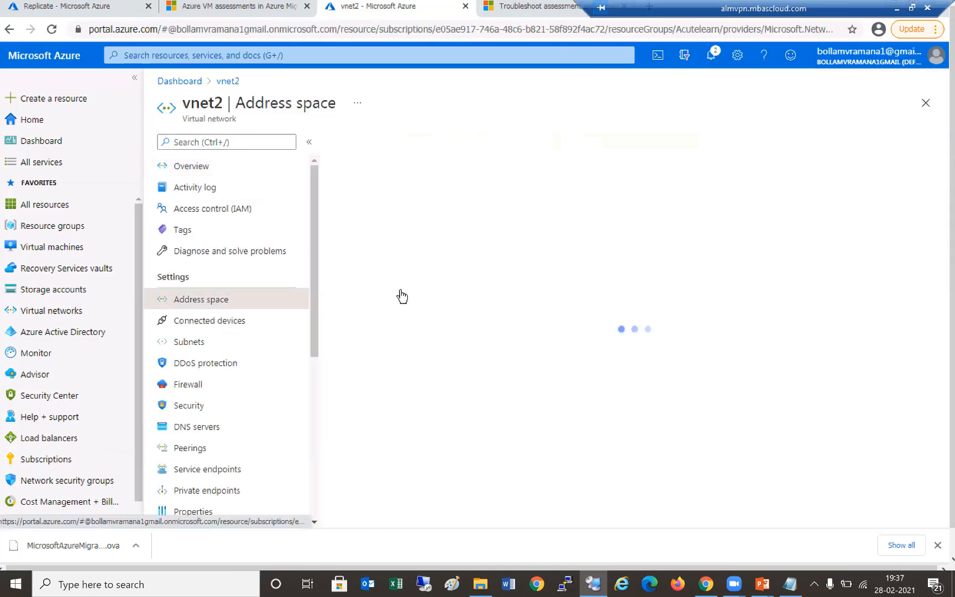
click(189, 342)
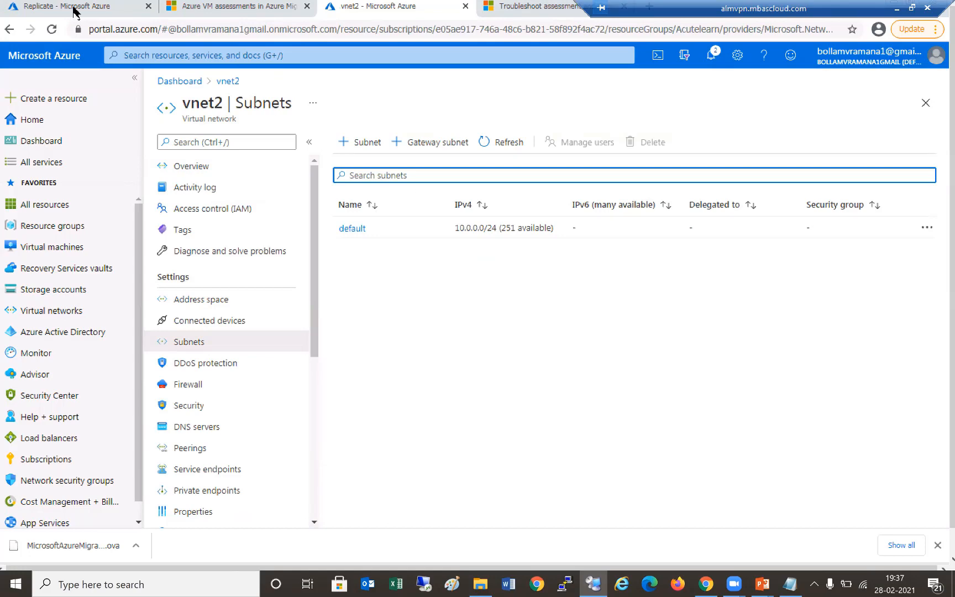
click(399, 291)
click(303, 497)
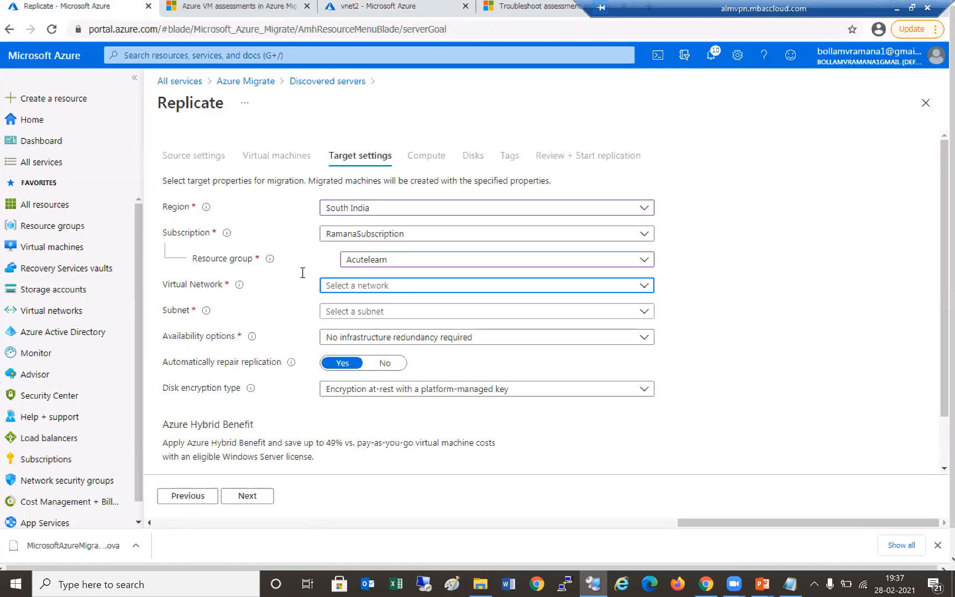
- Choose Acutelearn as the resource group and look for a target virtual network
click(236, 500)
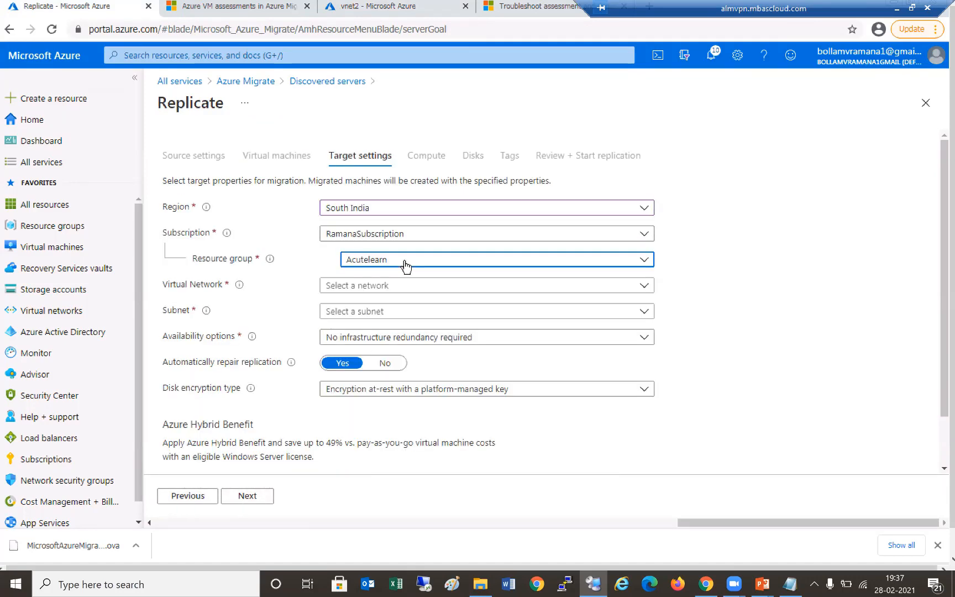
click(406, 262)
click(378, 309)
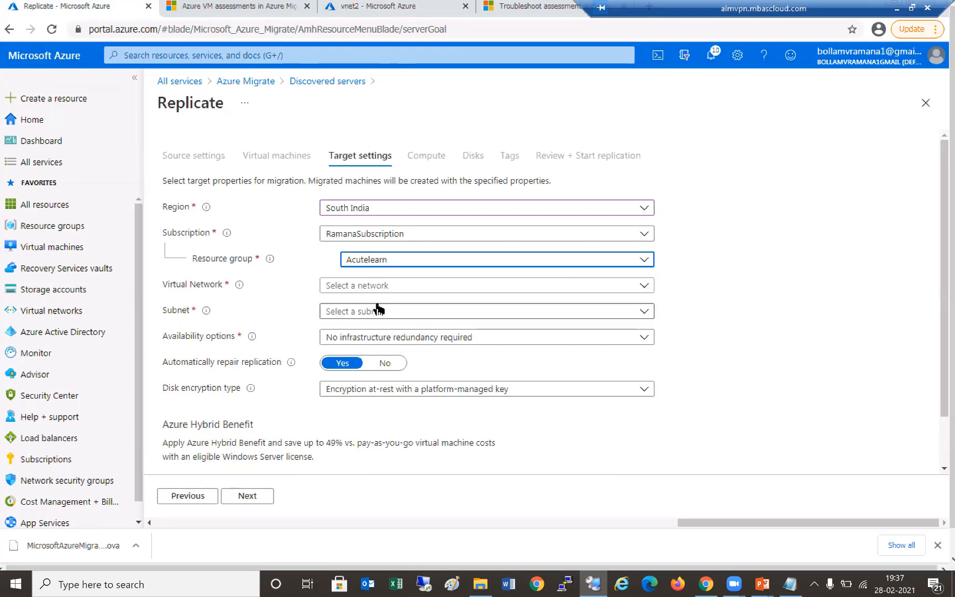
click(402, 290)
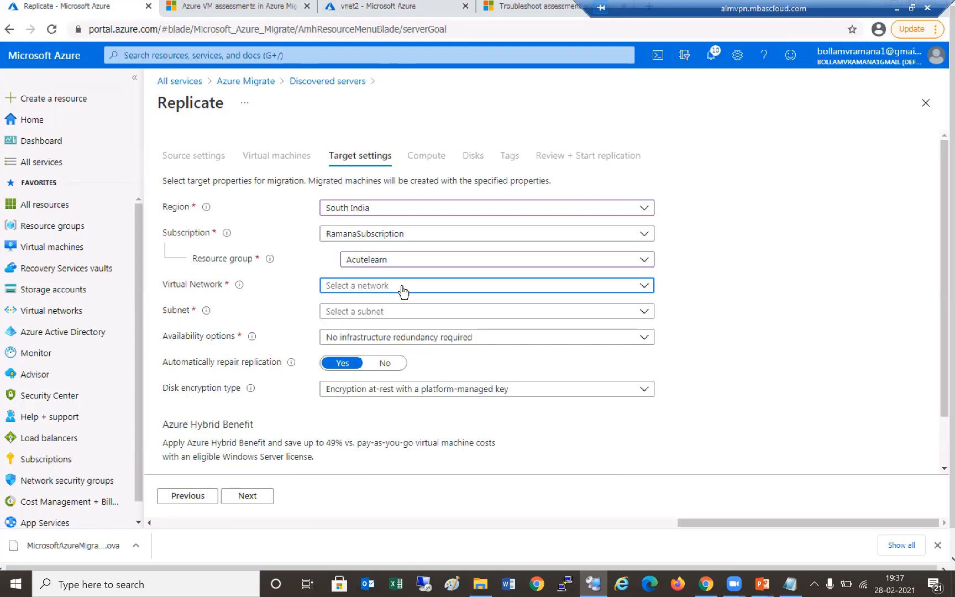
- Close the empty network list and abandon the Replicate wizard, discarding unsaved edits
click(801, 253)
click(921, 111)
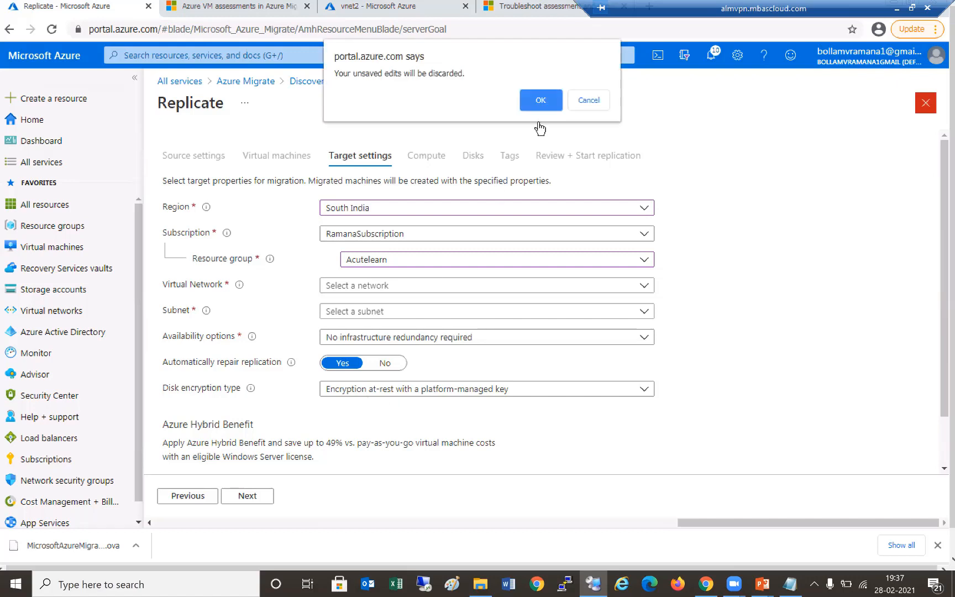
click(533, 102)
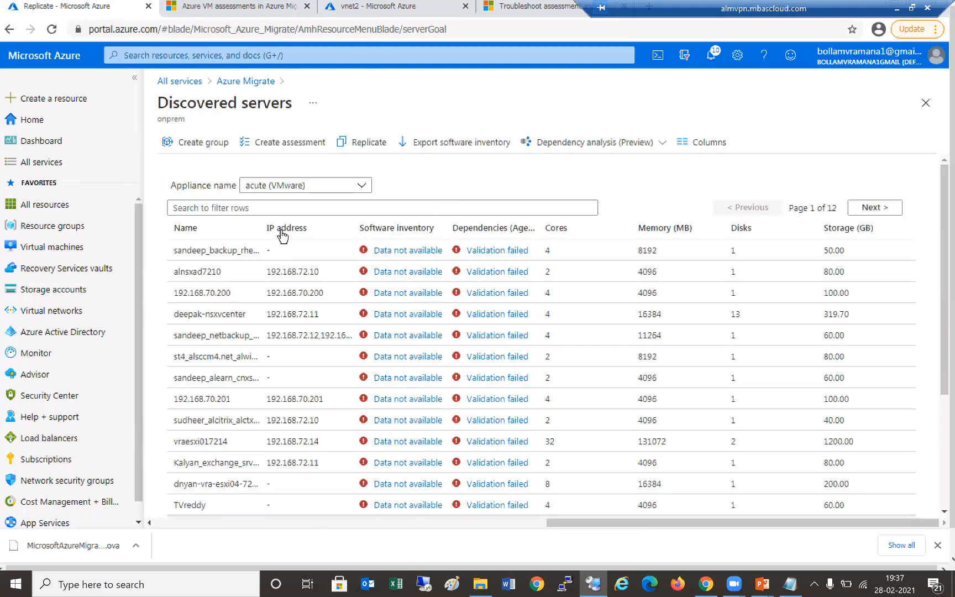
- Start a new replication from VMware vSphere using the acute appliance
click(362, 142)
click(243, 229)
click(243, 249)
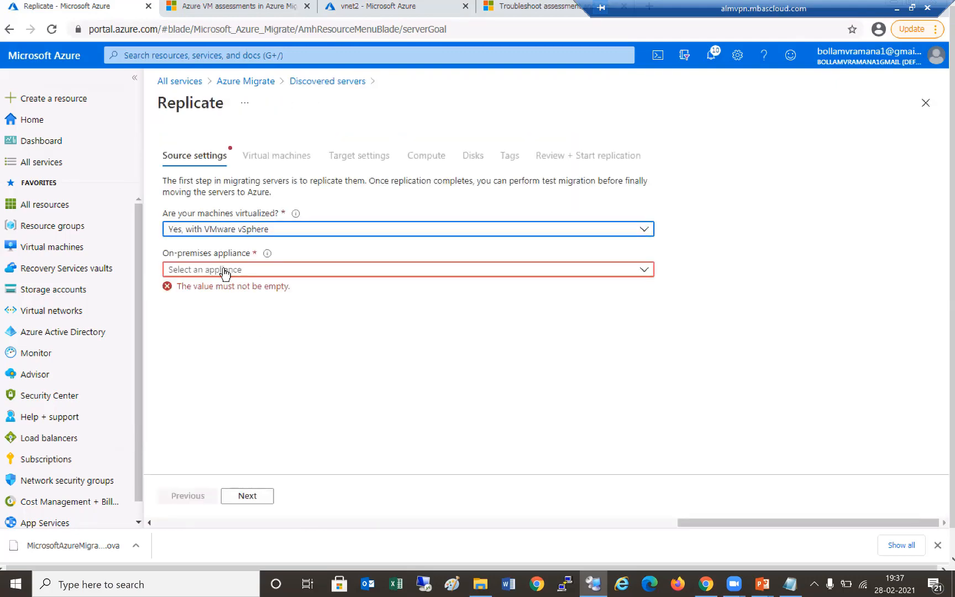
click(223, 271)
click(246, 287)
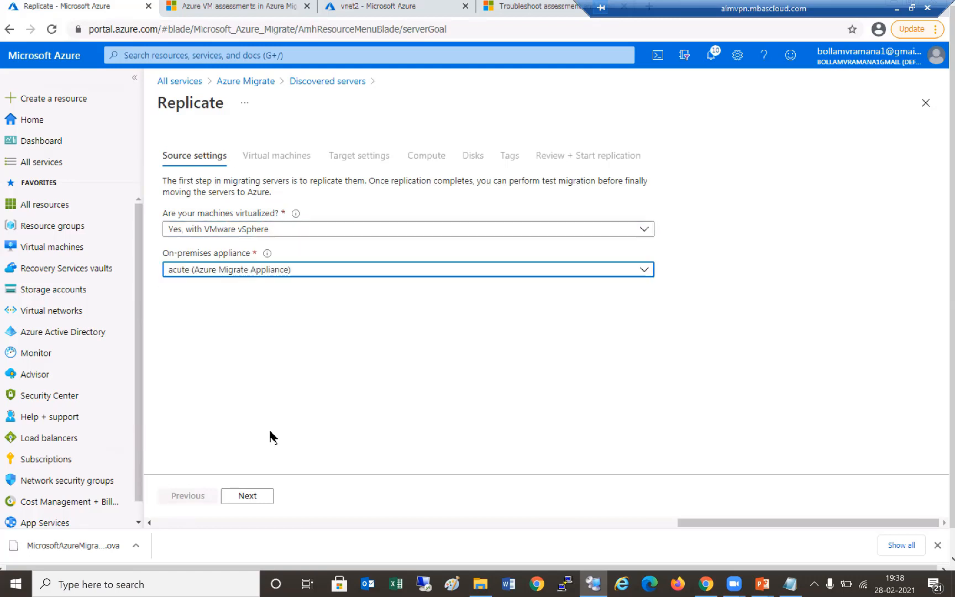
click(245, 495)
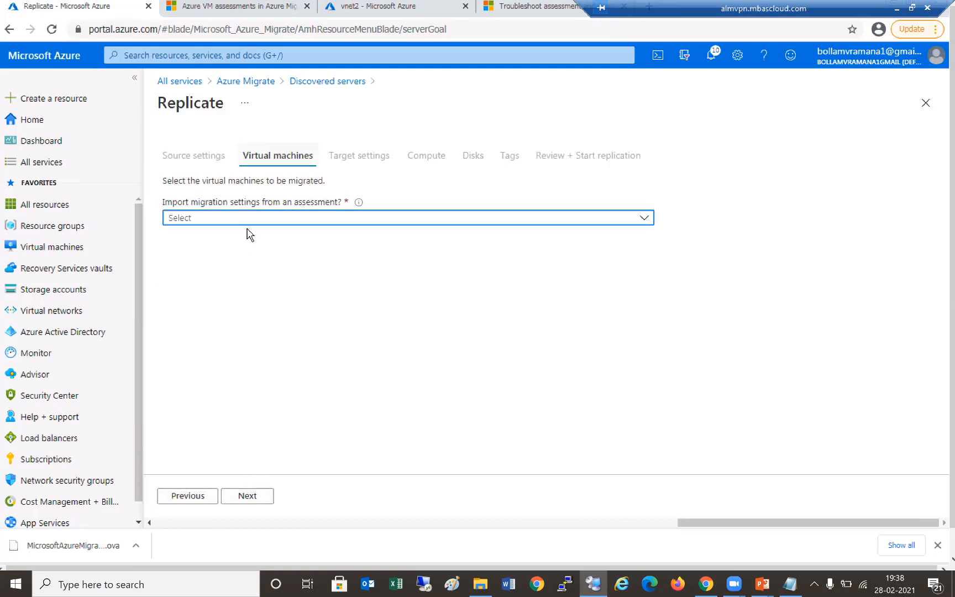
- Choose manual migration settings and select server alnsxad7210 for replication
click(231, 221)
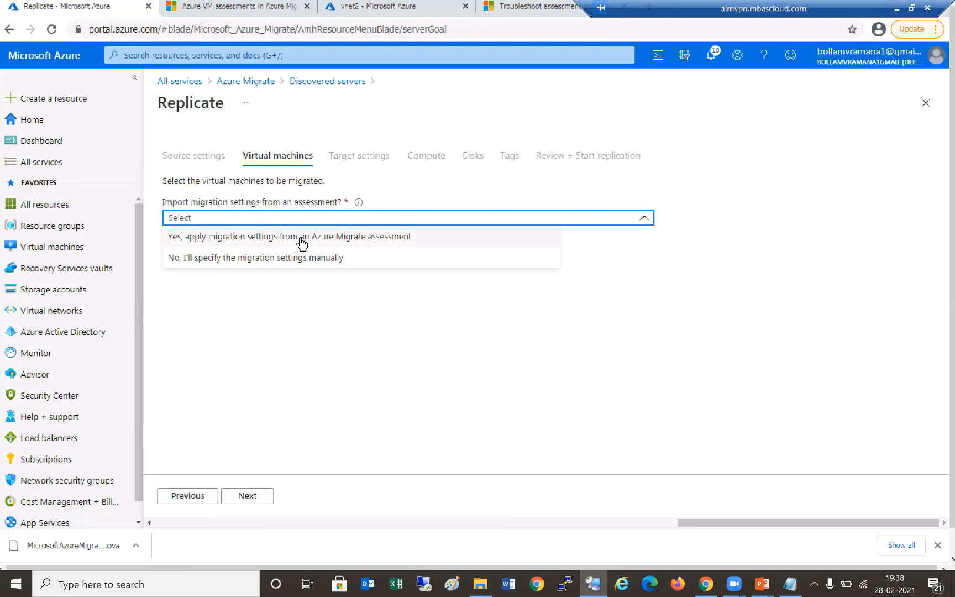
click(320, 264)
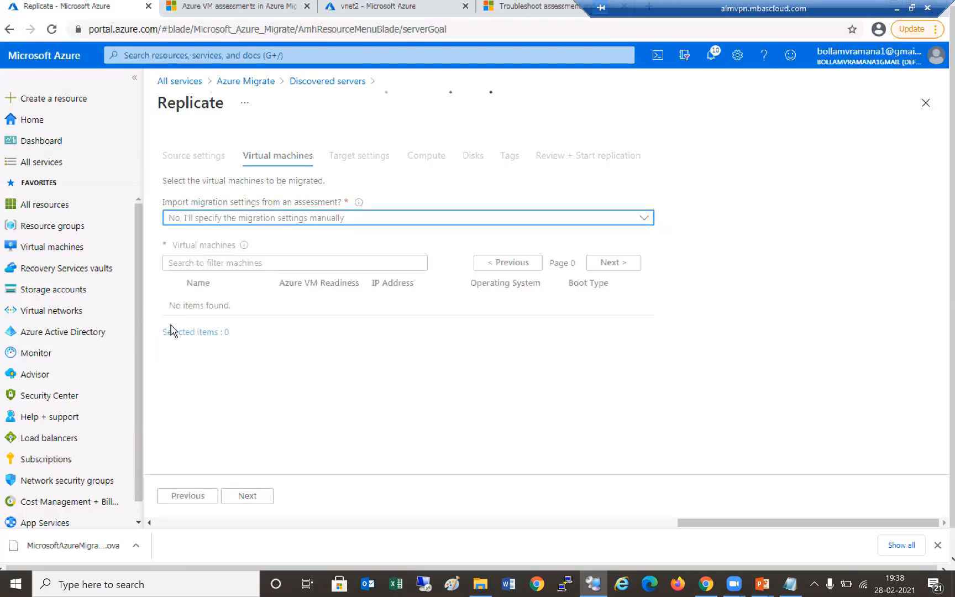
click(173, 328)
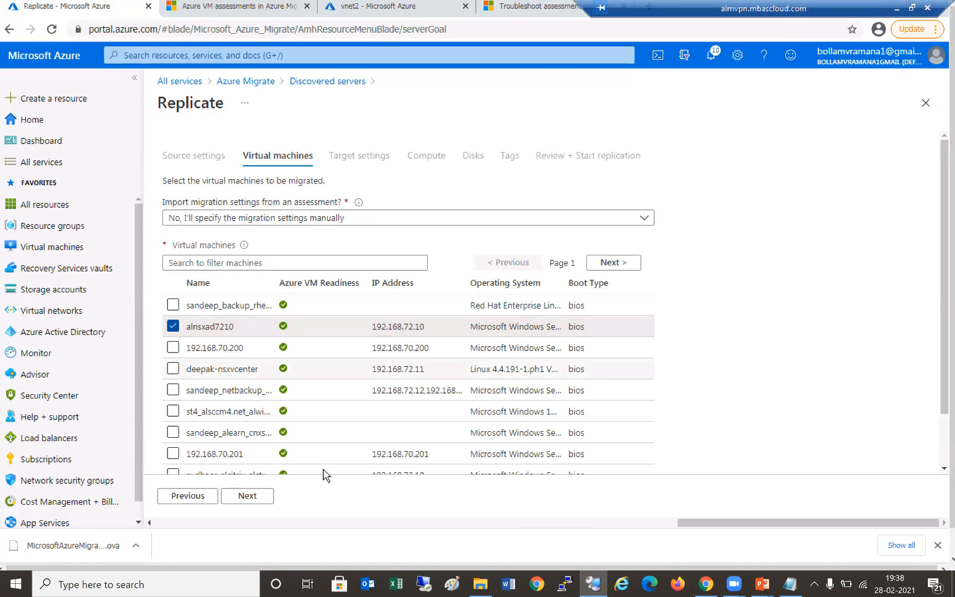
click(256, 497)
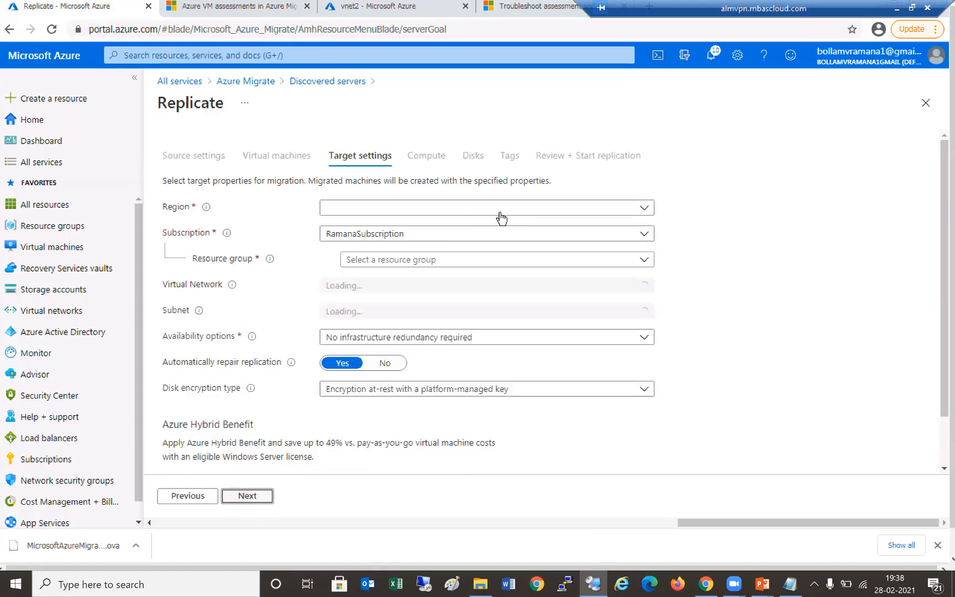
- Target South India, resource group Acutelearn, virtual network vnet2 and its default subnet
click(646, 209)
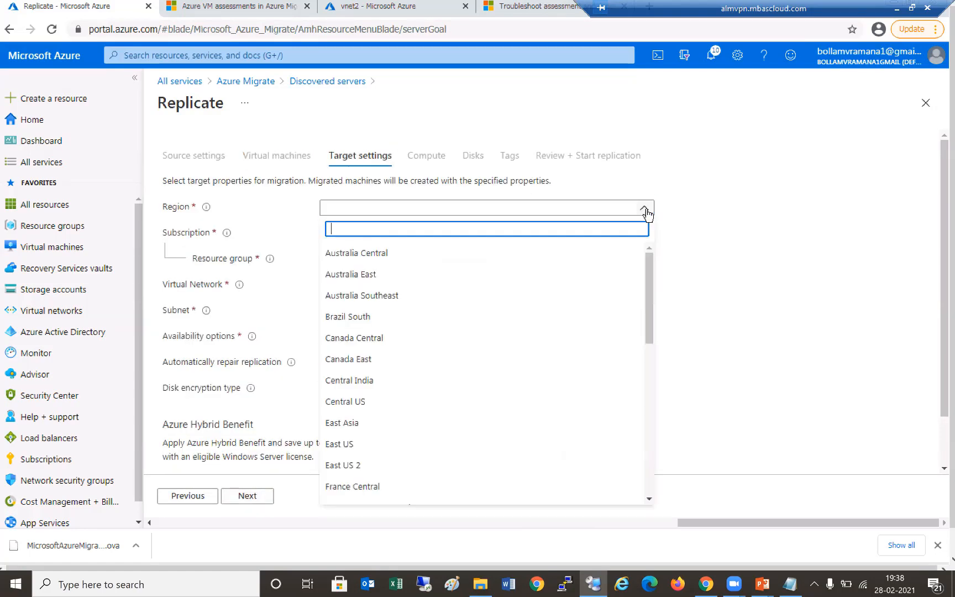
text(sout)
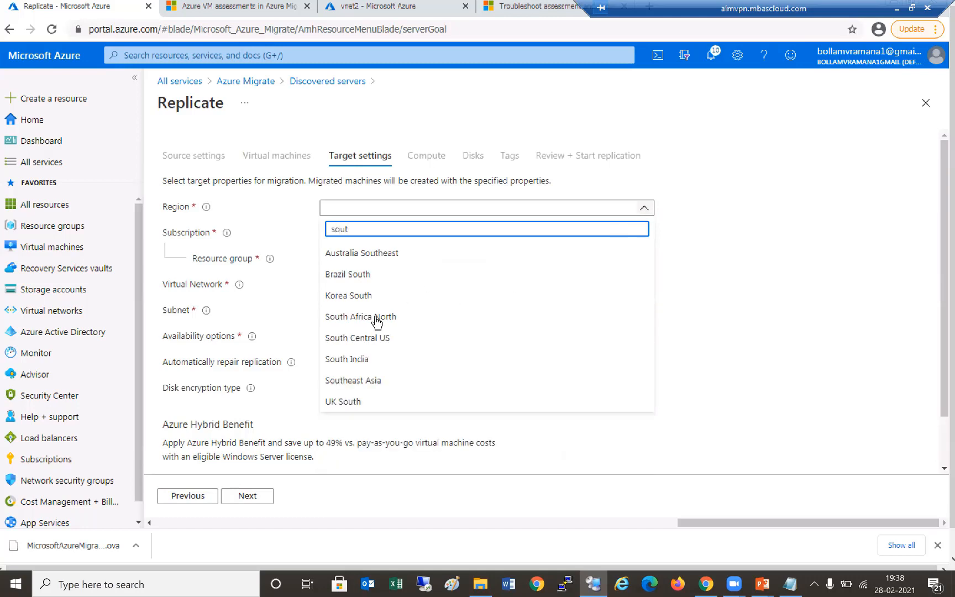
click(367, 359)
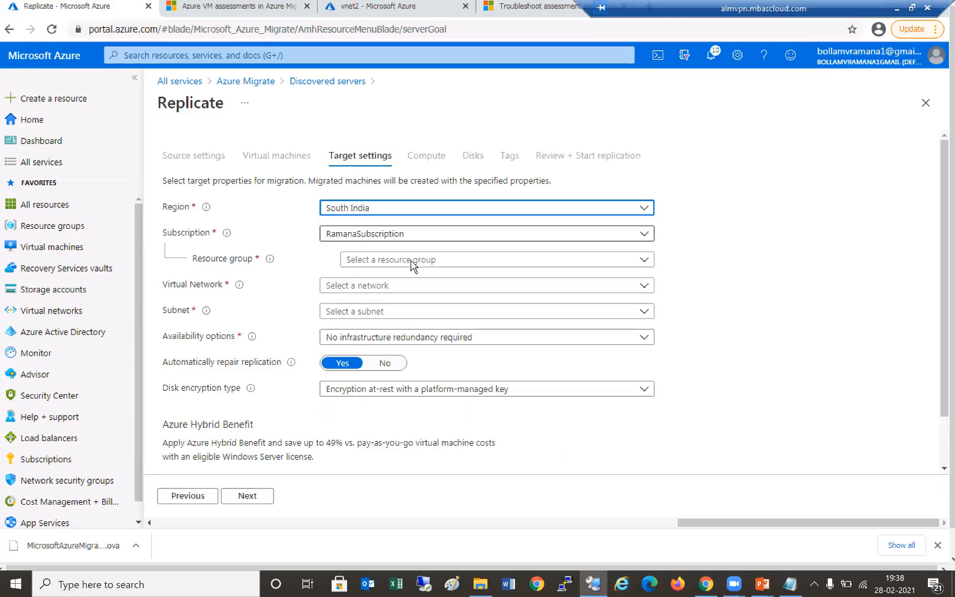
click(389, 259)
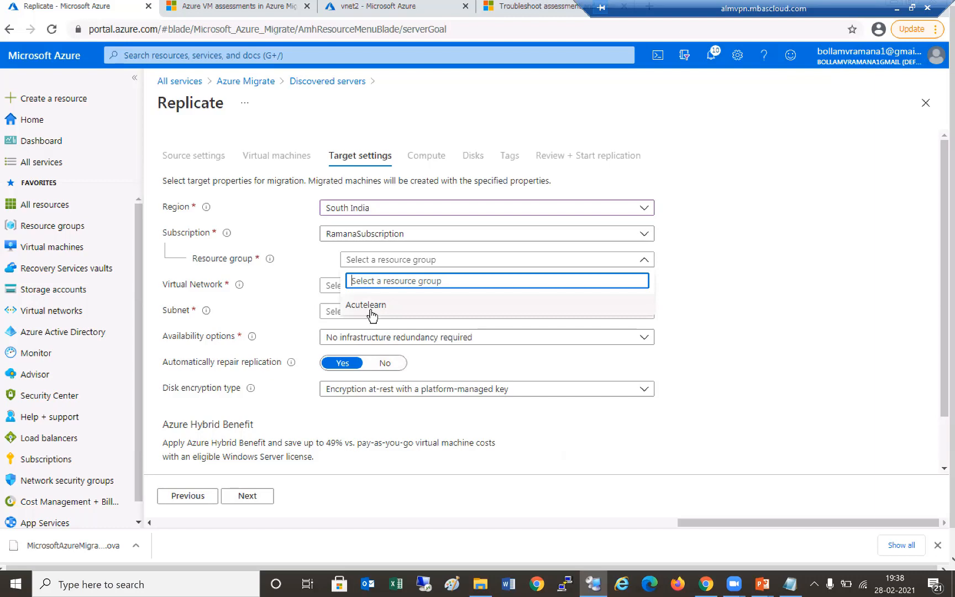
click(370, 308)
click(392, 287)
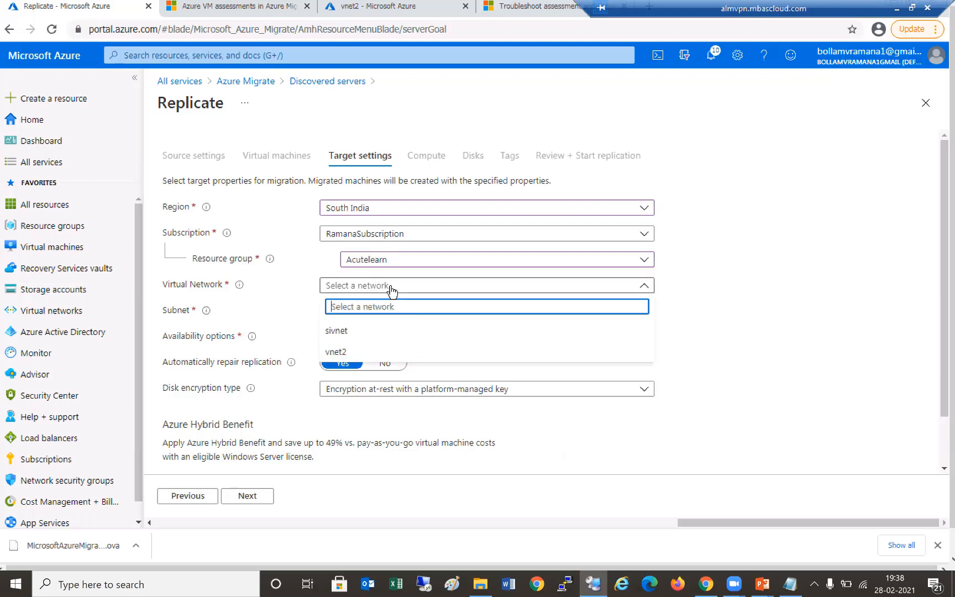
click(365, 352)
click(366, 311)
click(373, 357)
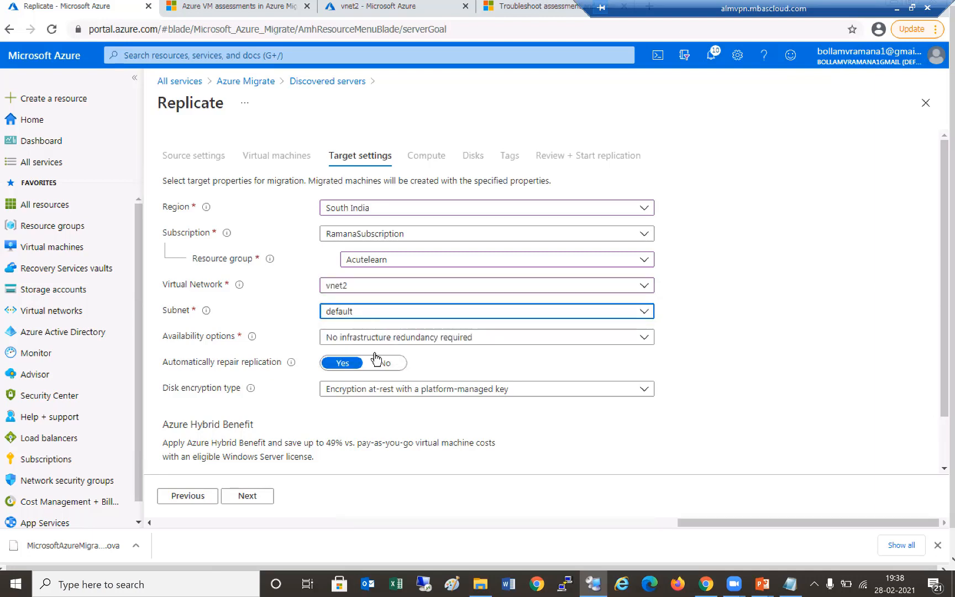
- Keep 'No infrastructure redundancy required' for availability and advance to Compute
click(487, 339)
click(718, 372)
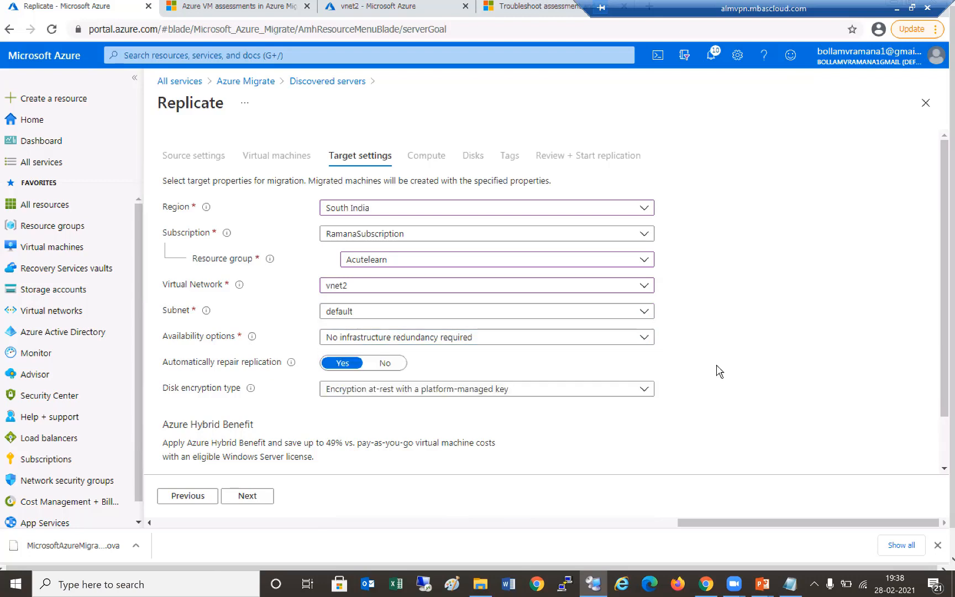
scroll(320, 387, down, 2)
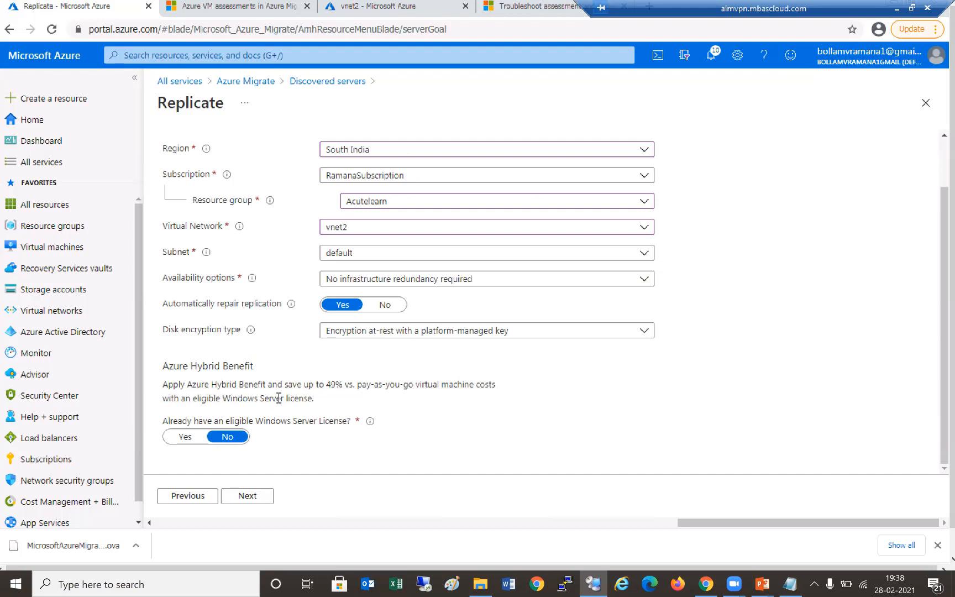
click(270, 494)
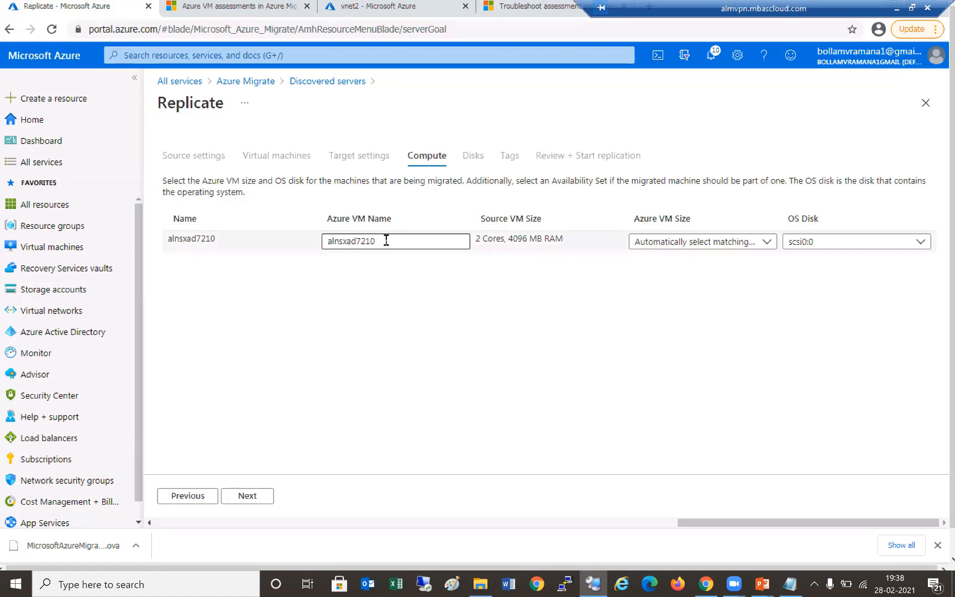
- Set Azure VM size to Standard_A2 and advance through Disks and Tags to Review + Start replication
click(764, 246)
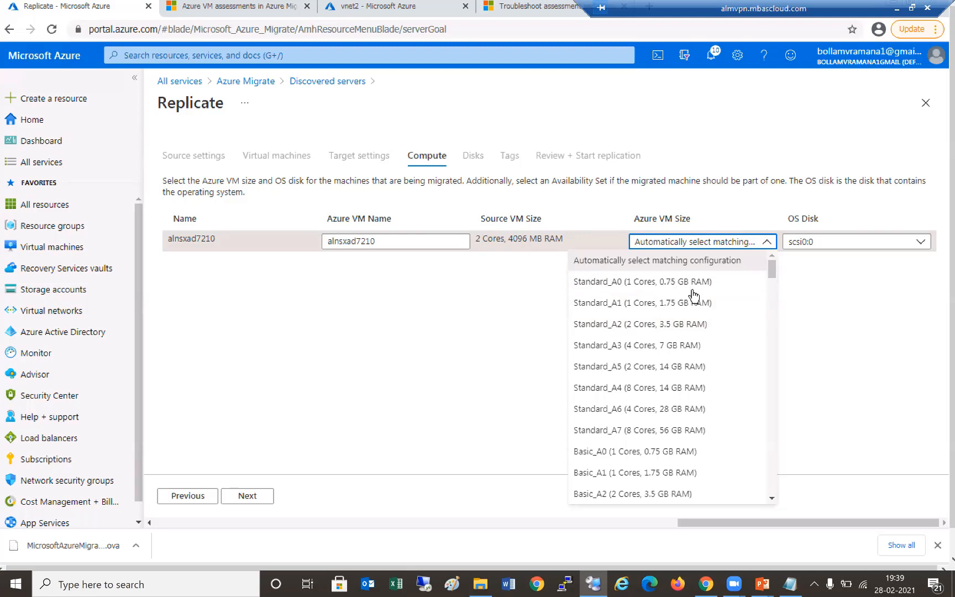
click(688, 323)
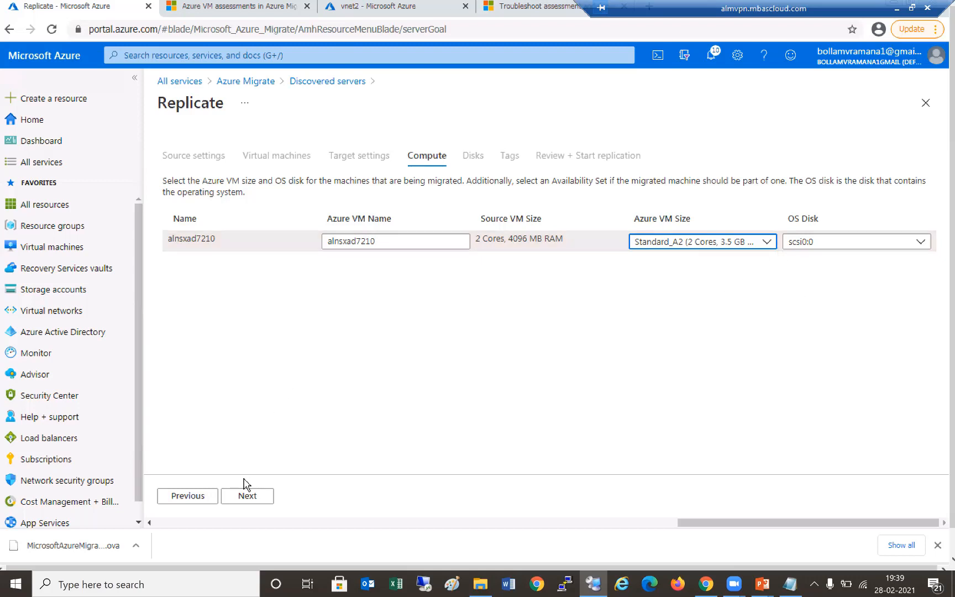
click(246, 497)
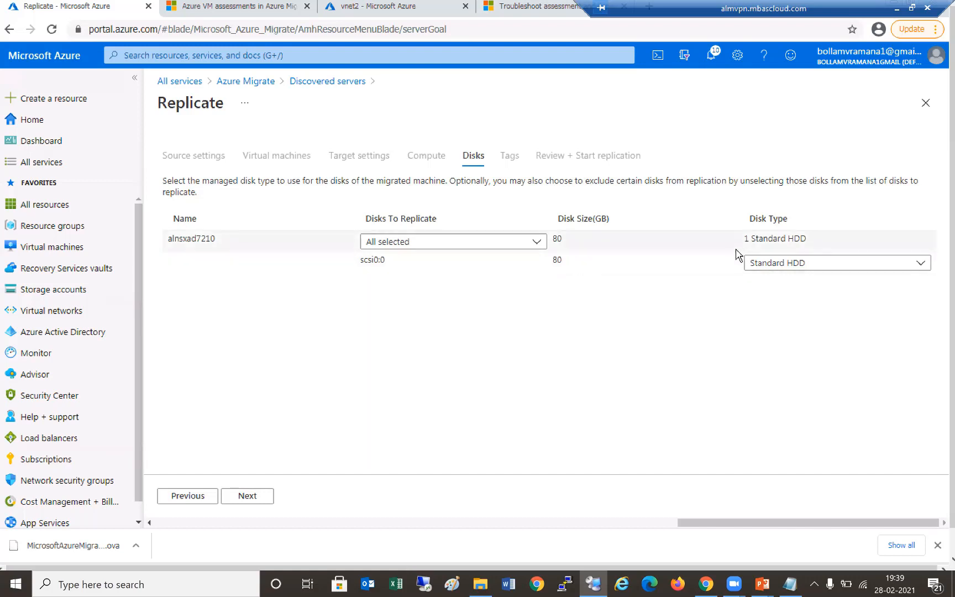
click(248, 497)
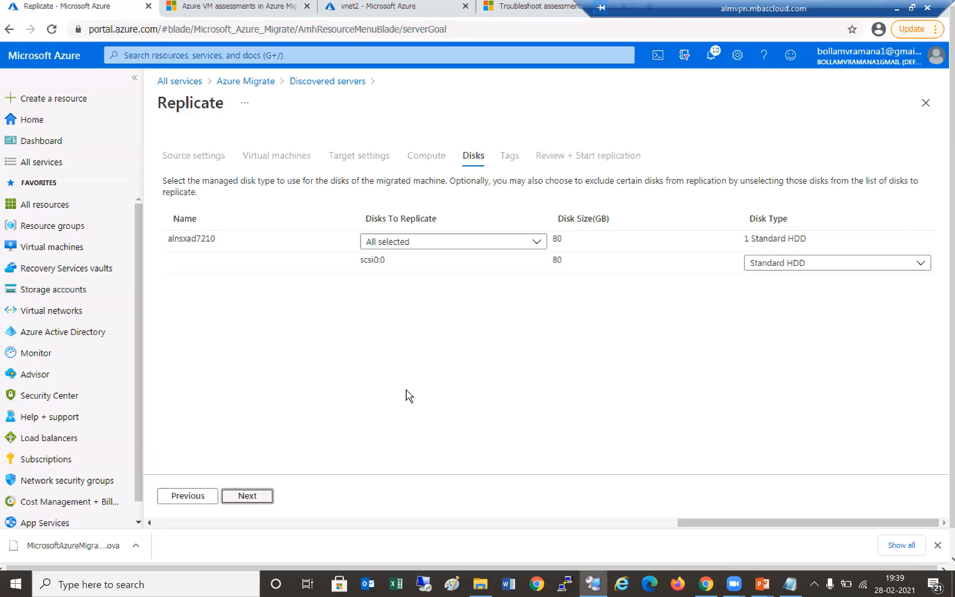
click(250, 497)
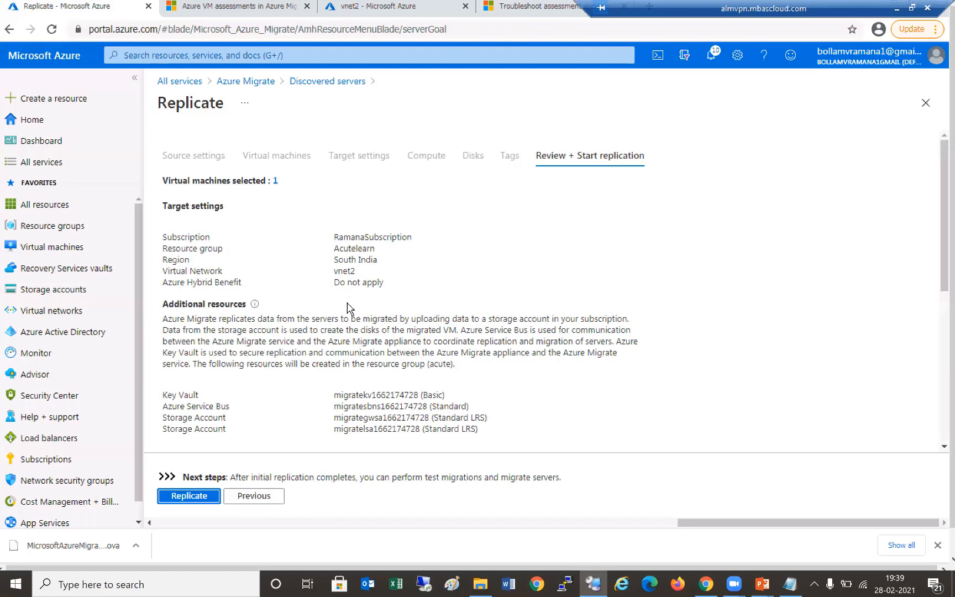
scroll(348, 306, down, 5)
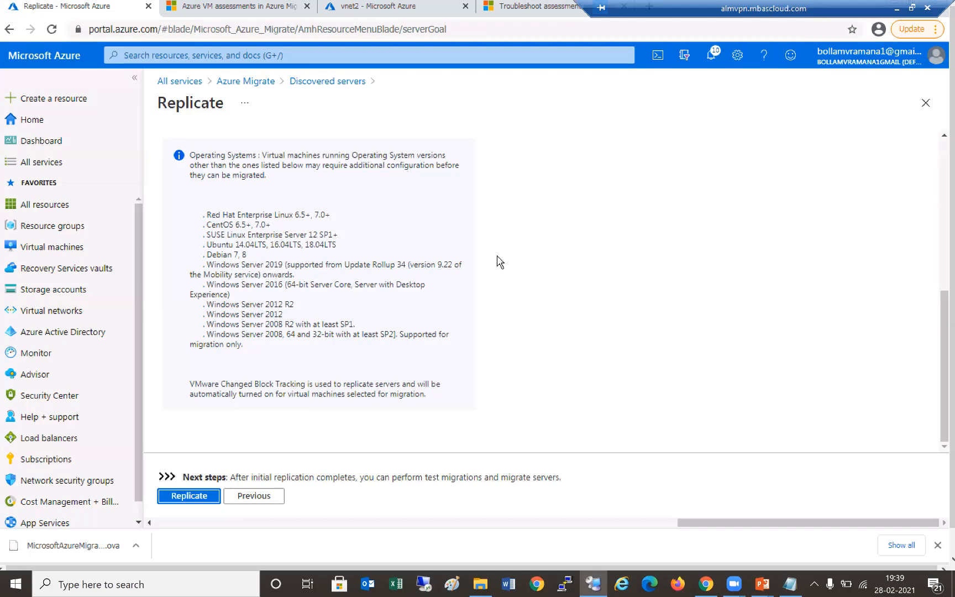
scroll(500, 261, up, 5)
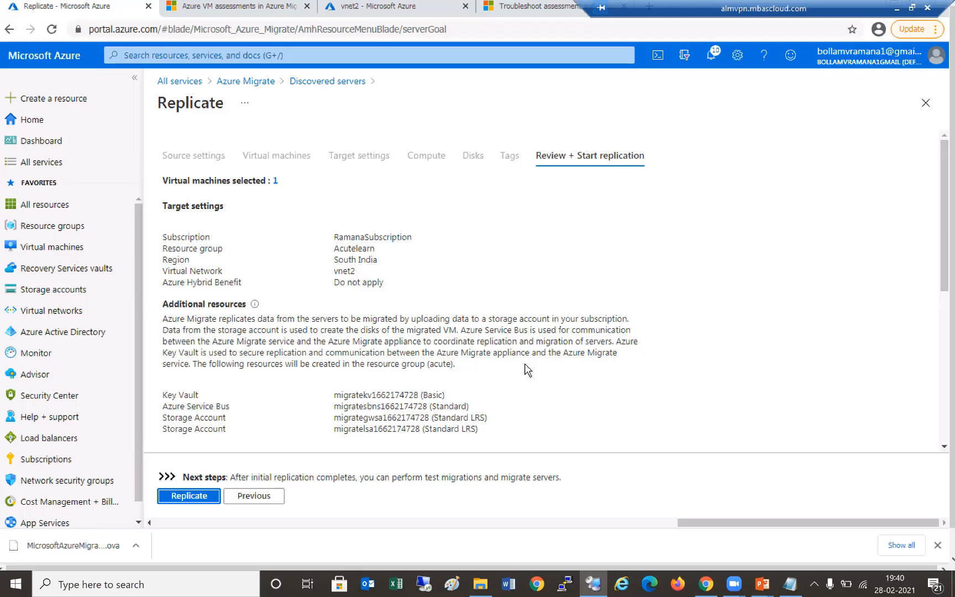
scroll(528, 371, down, 5)
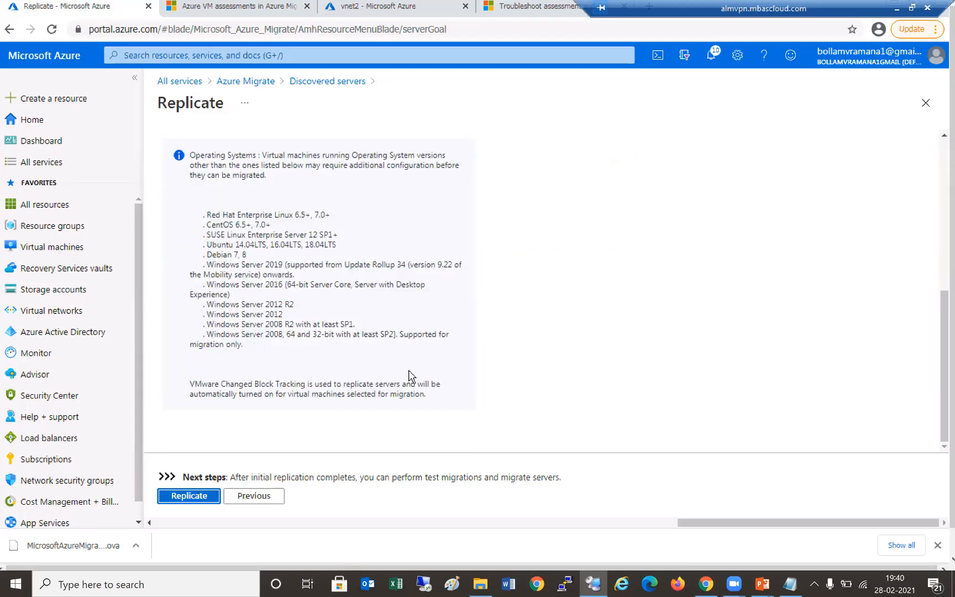
scroll(444, 360, up, 5)
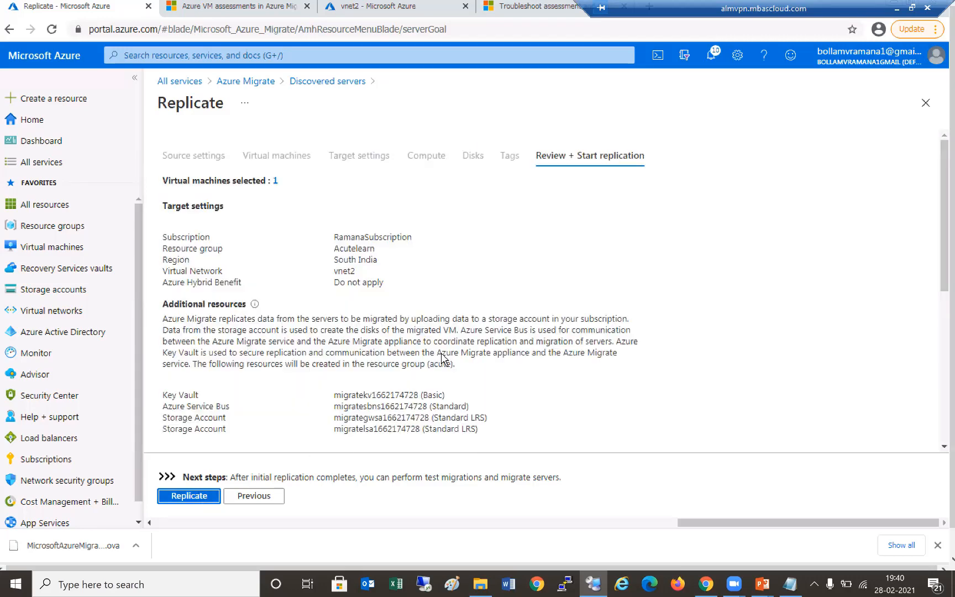
scroll(443, 354, down, 5)
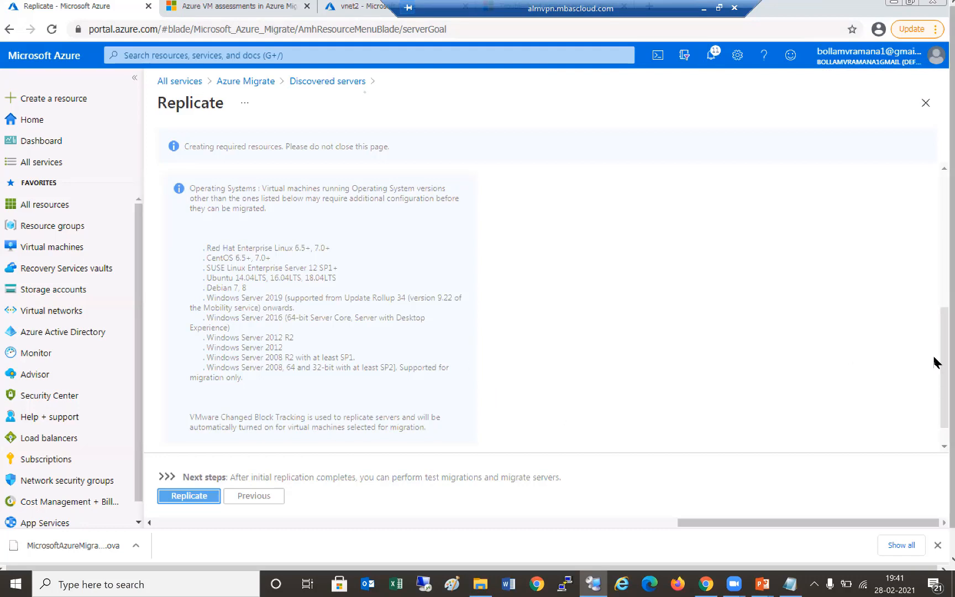
- Close Chrome's download bar at the bottom of the window
drag(951, 385, 941, 413)
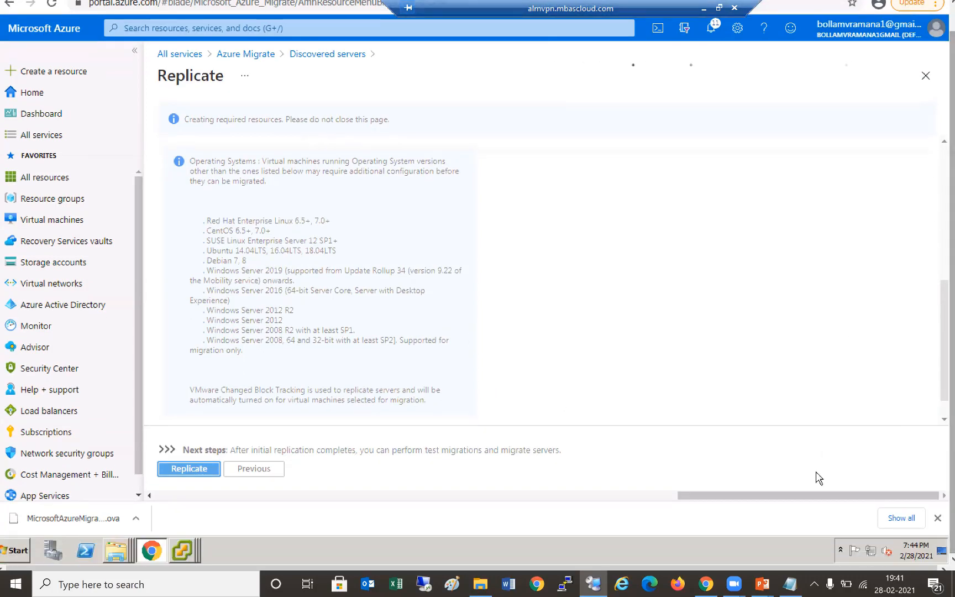
click(938, 518)
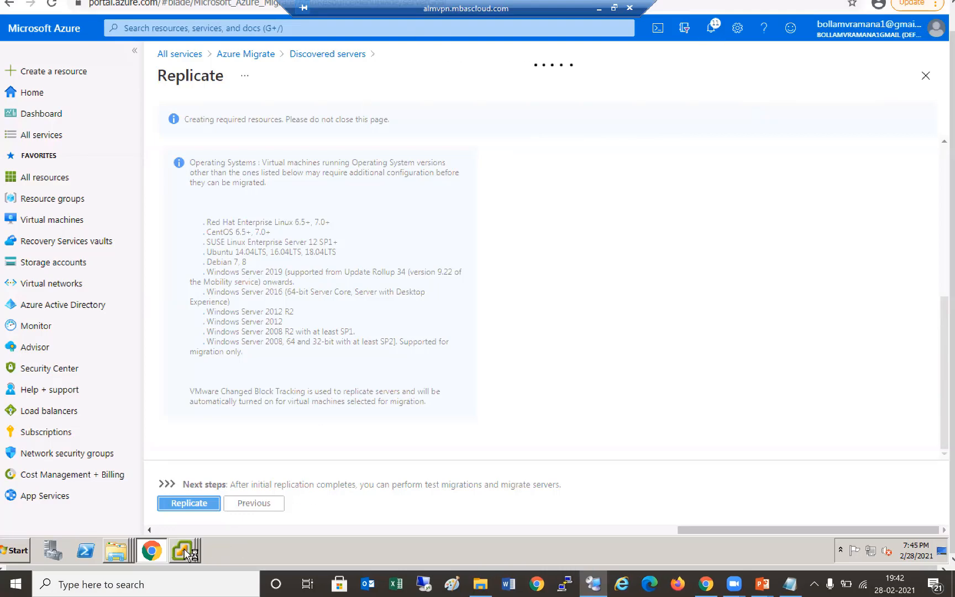
mouse_move(186, 549)
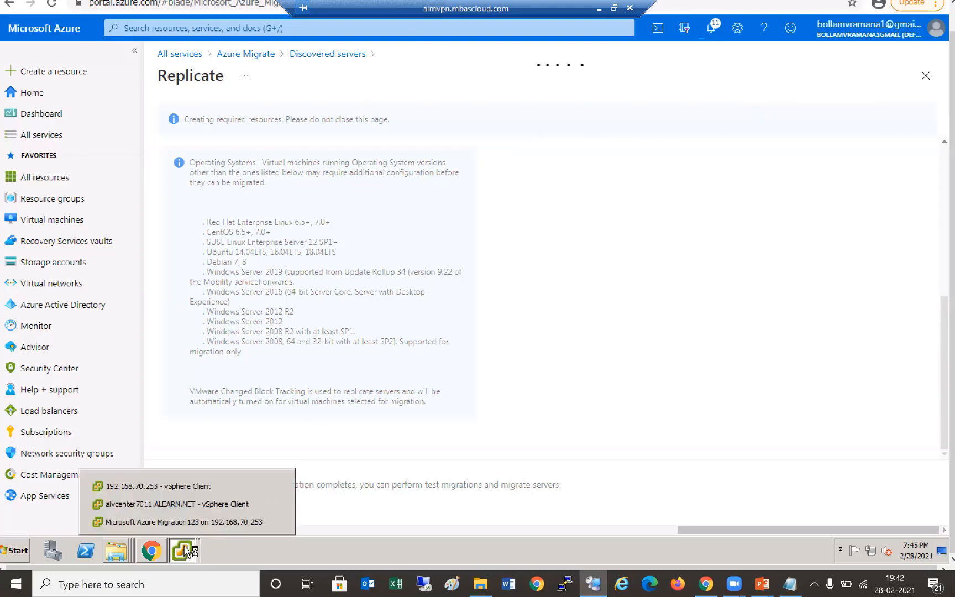
click(172, 504)
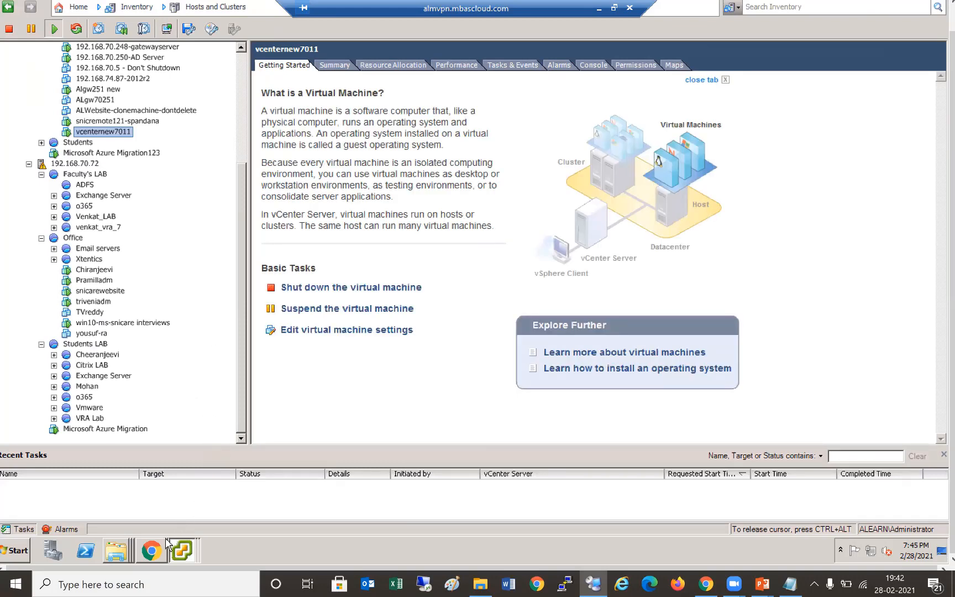
mouse_move(159, 554)
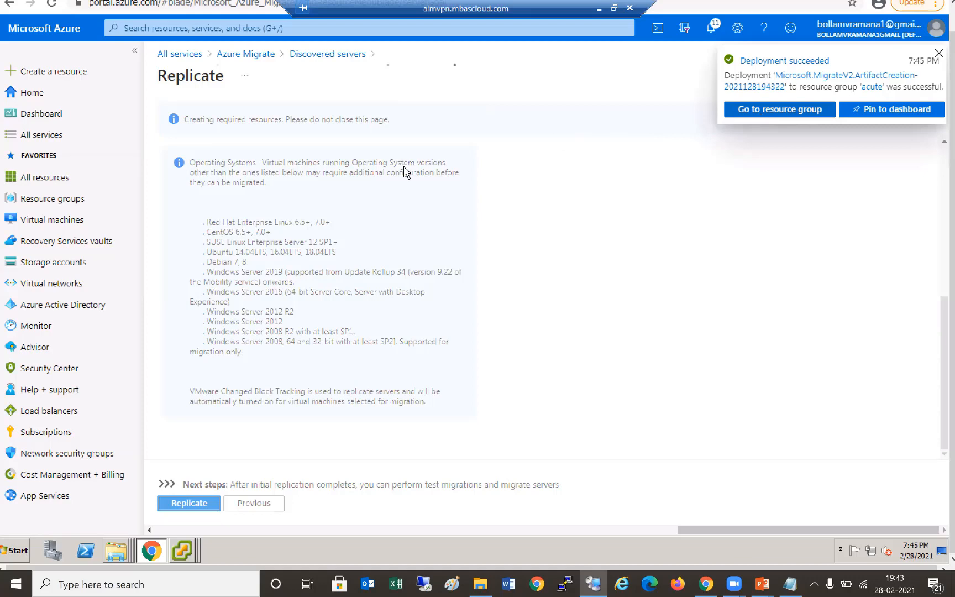
- Review the 7 migration resources in the acute resource group, then close its blade
click(779, 109)
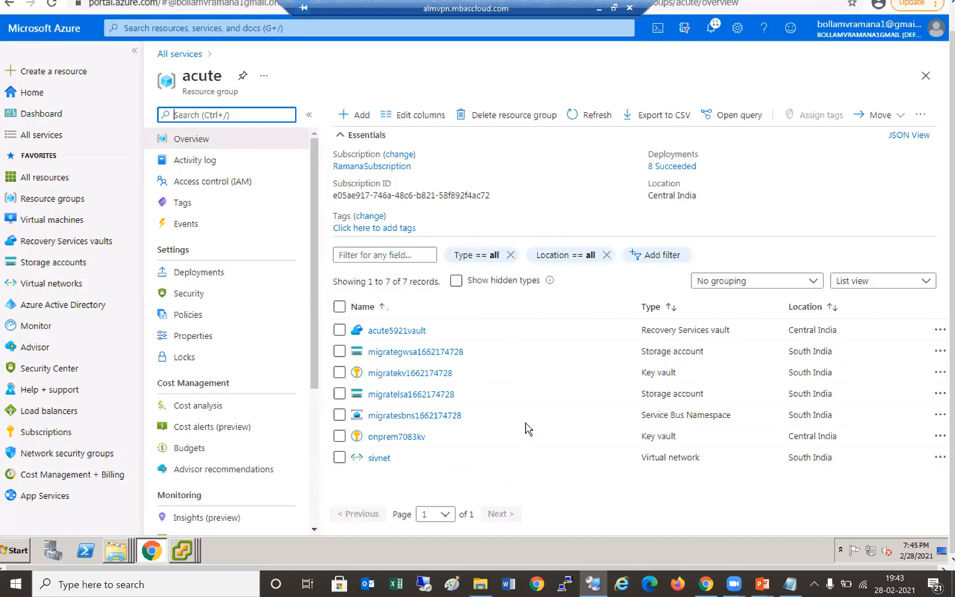
scroll(277, 454, down, 2)
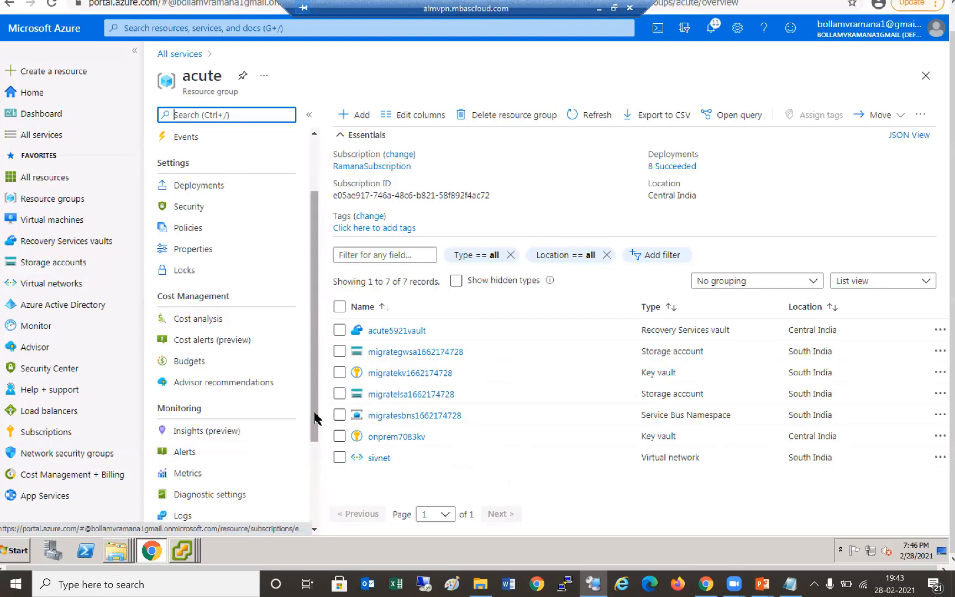
scroll(307, 305, down, 2)
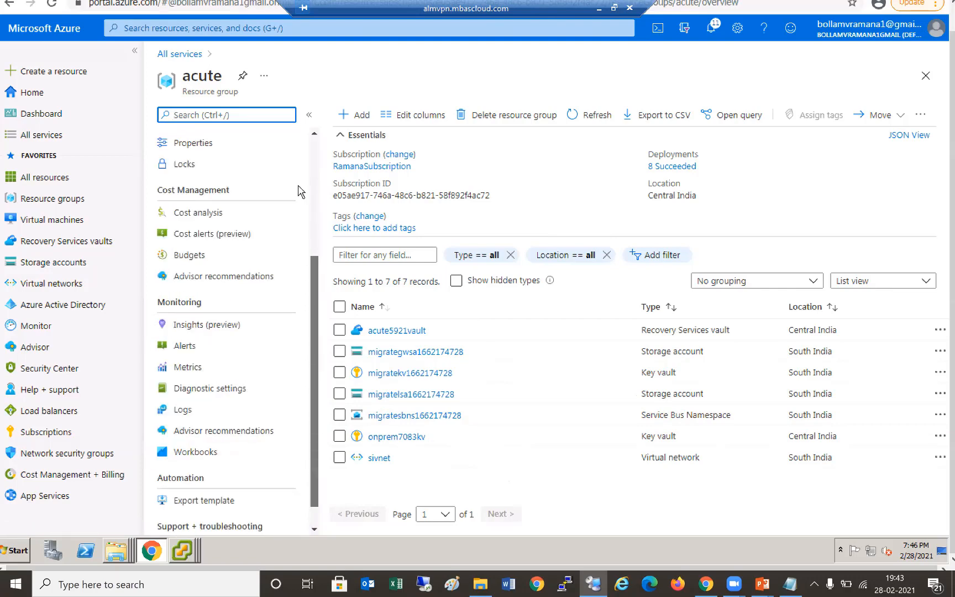
scroll(301, 192, down, 1)
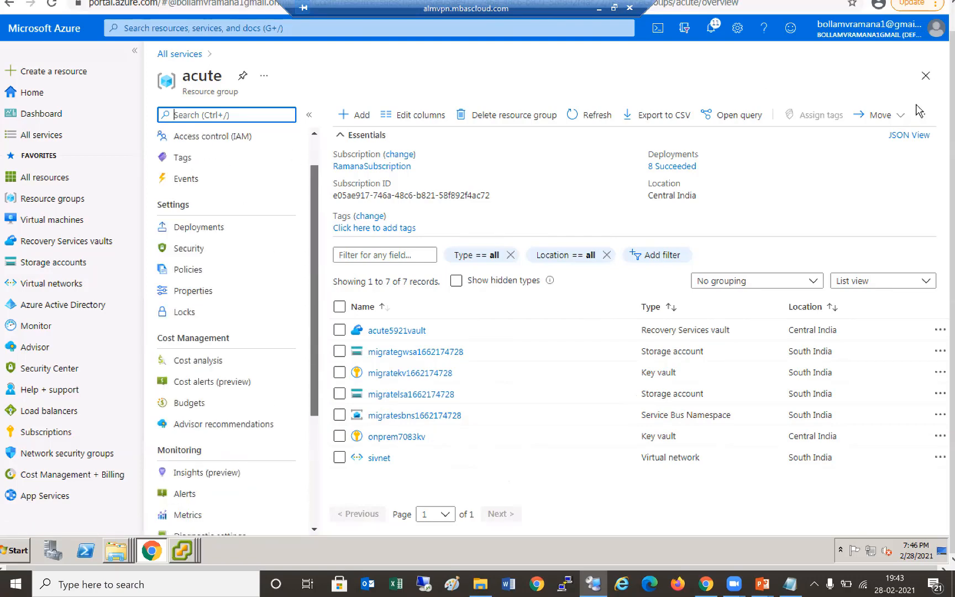
click(927, 76)
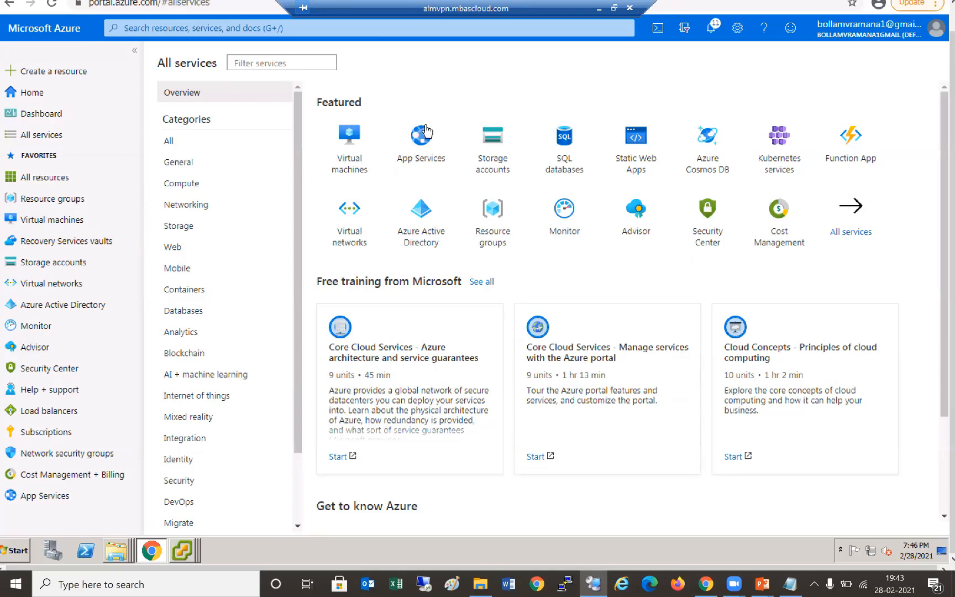
- Open Azure Migrate's Servers goal and its Discovered servers list
text(Azure Migrate)
key(Down)
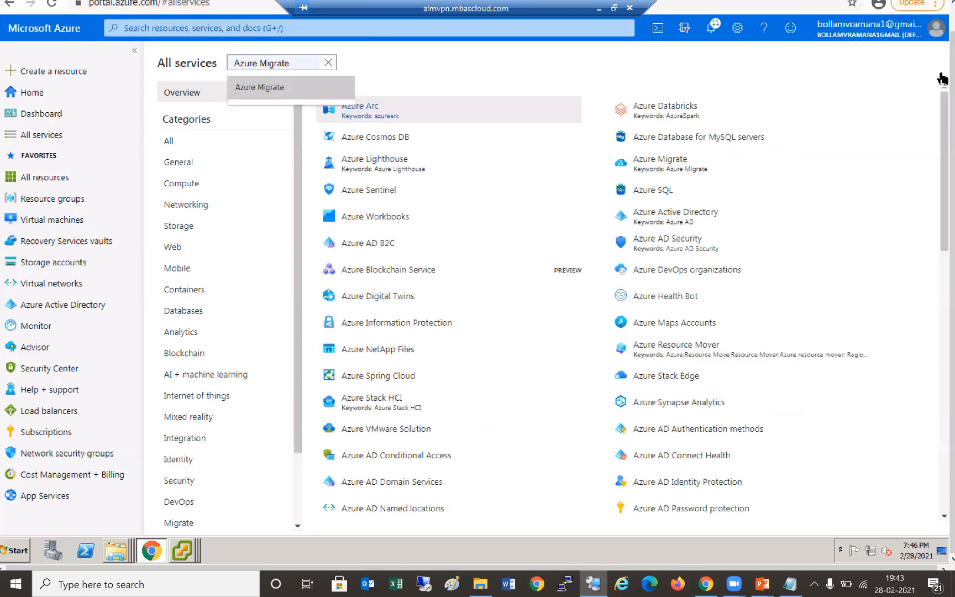
key(Return)
key(Return)
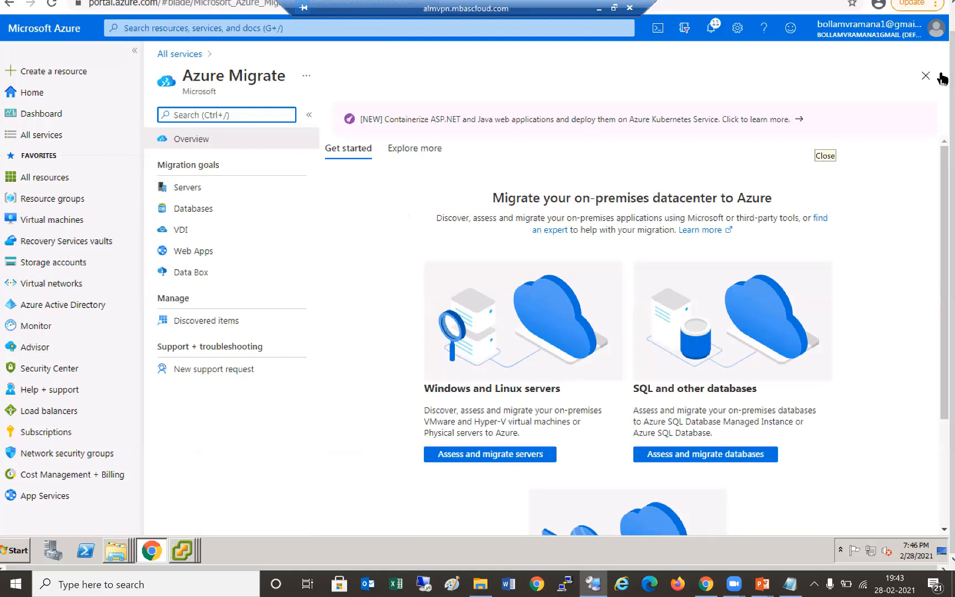
click(479, 460)
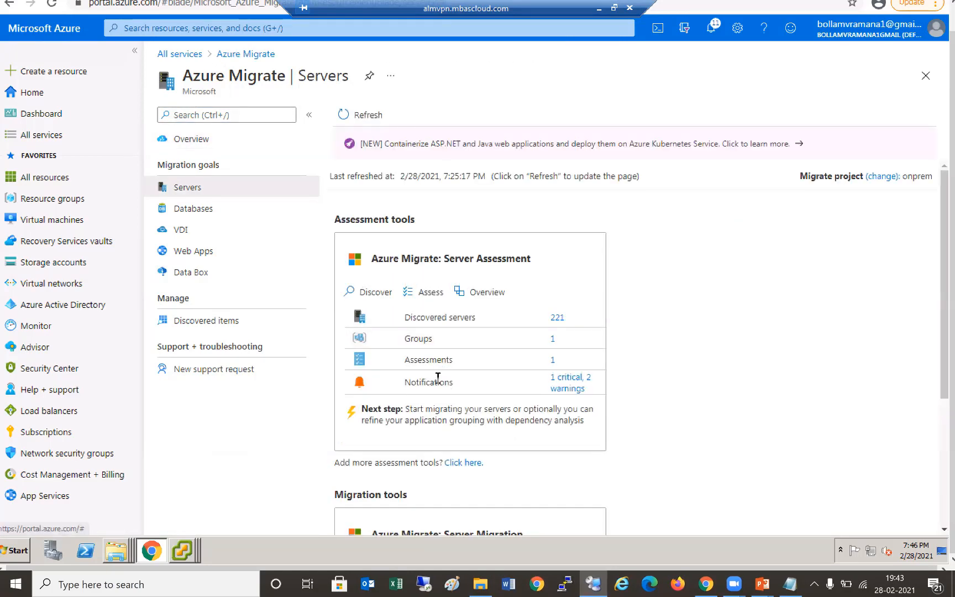
scroll(473, 396, down, 3)
click(479, 389)
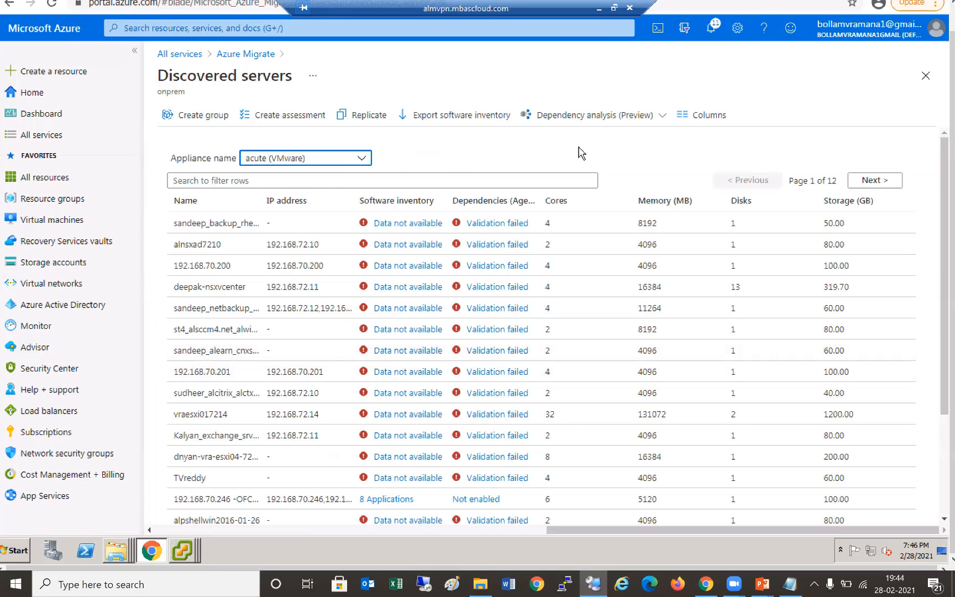
- Browse the discovered servers and select alnsxad7210 and its IP 192.168.72.10
scroll(580, 152, down, 3)
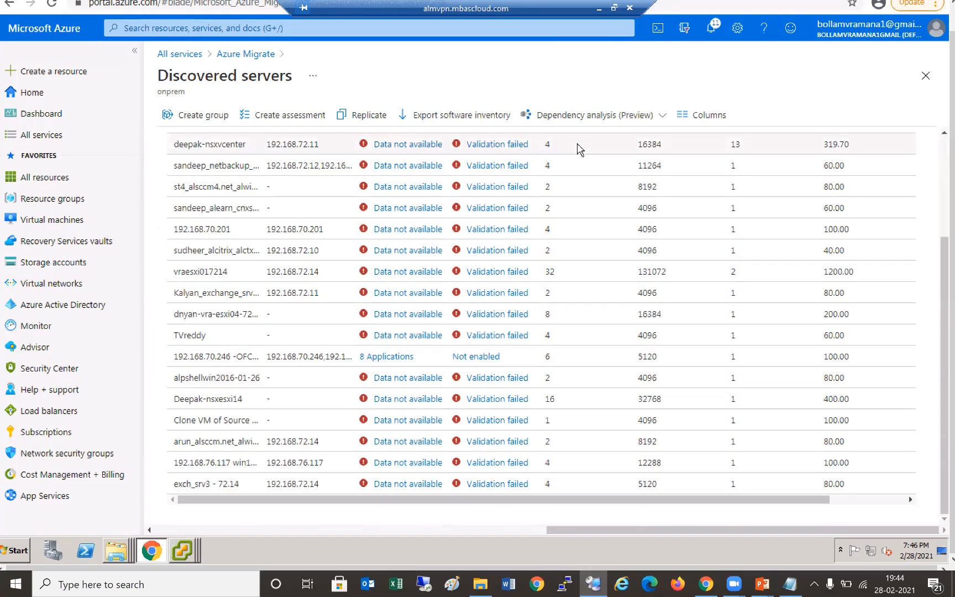
scroll(577, 149, up, 3)
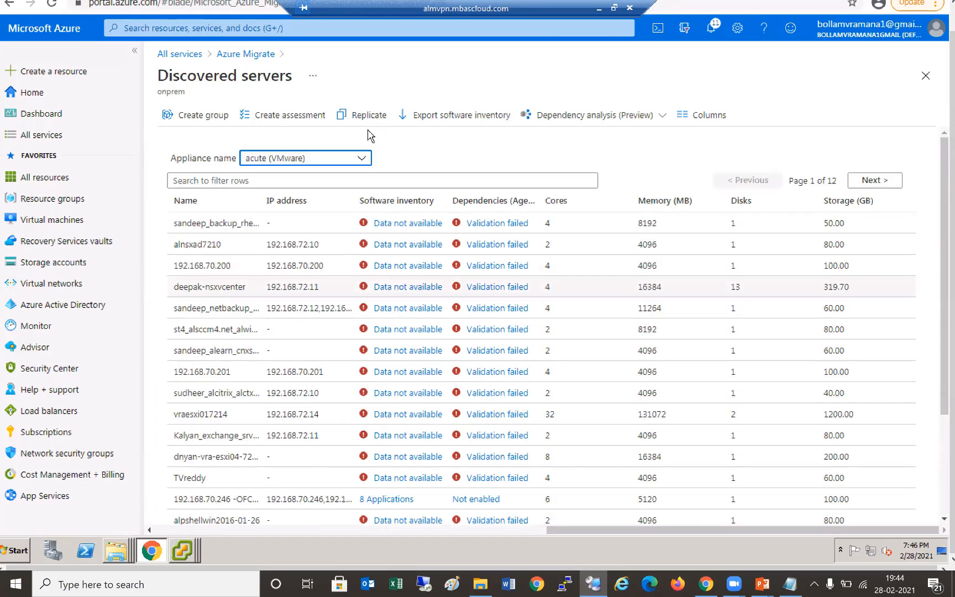
scroll(418, 185, down, 3)
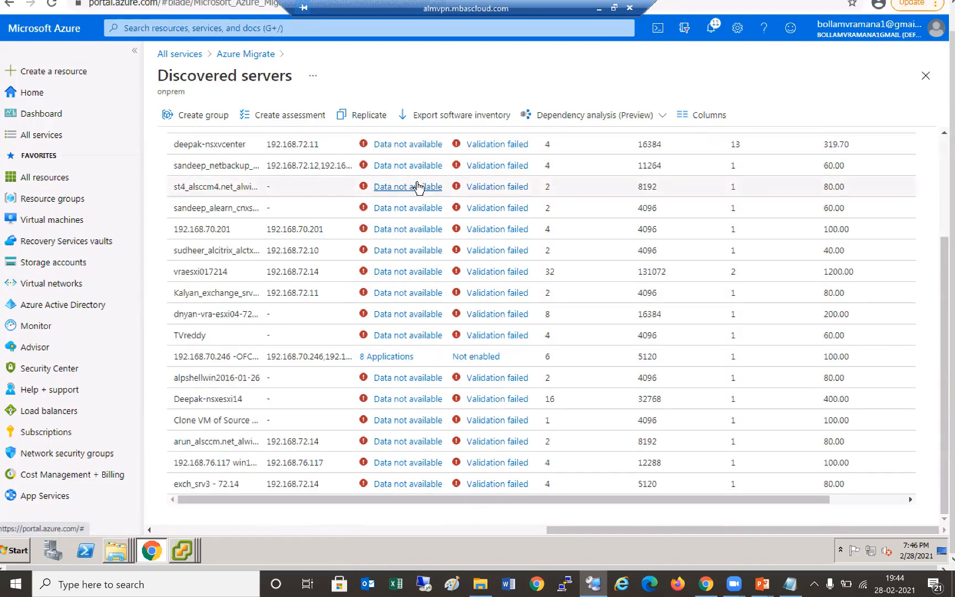
scroll(418, 187, up, 3)
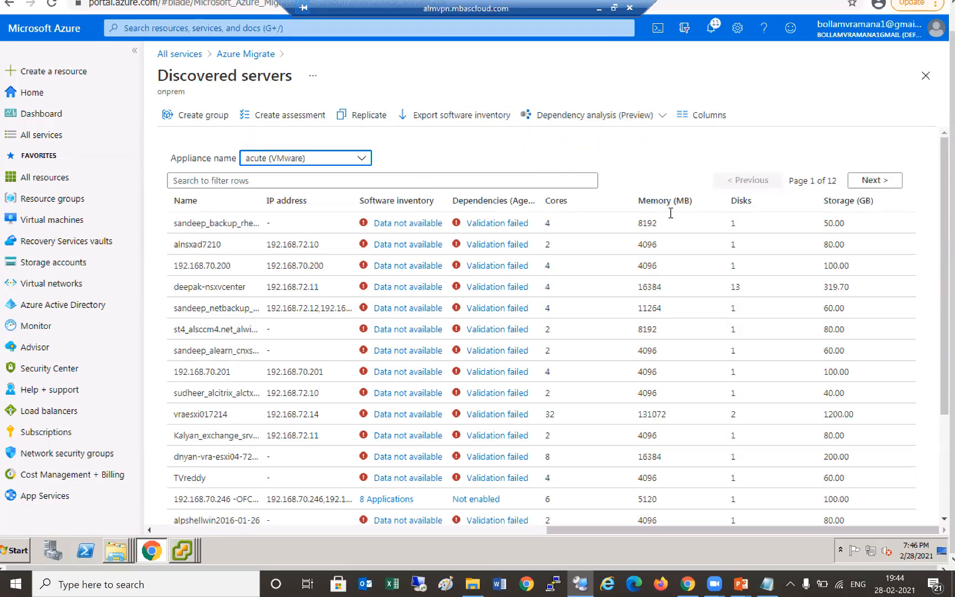
scroll(675, 220, down, 3)
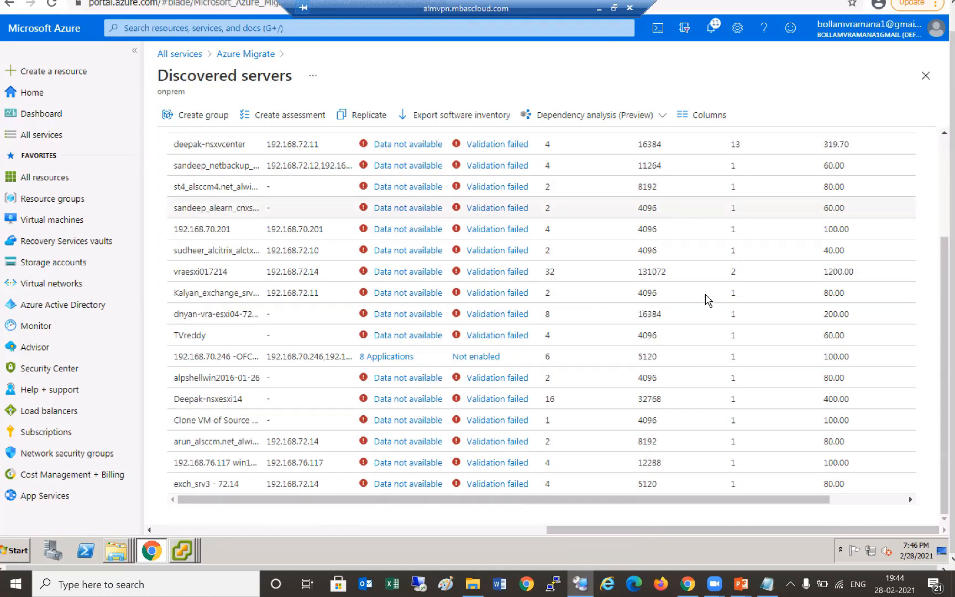
scroll(682, 228, up, 3)
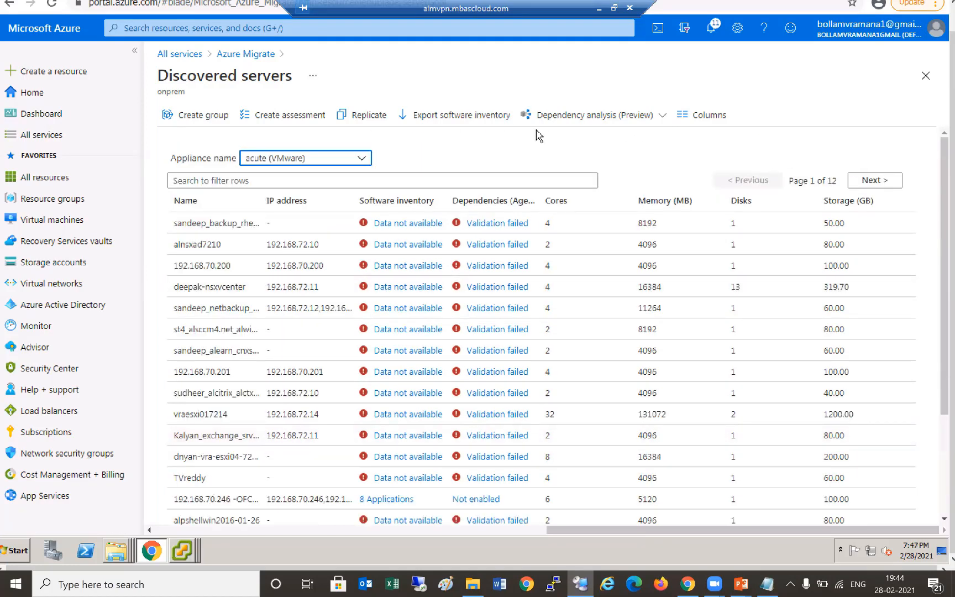
click(303, 179)
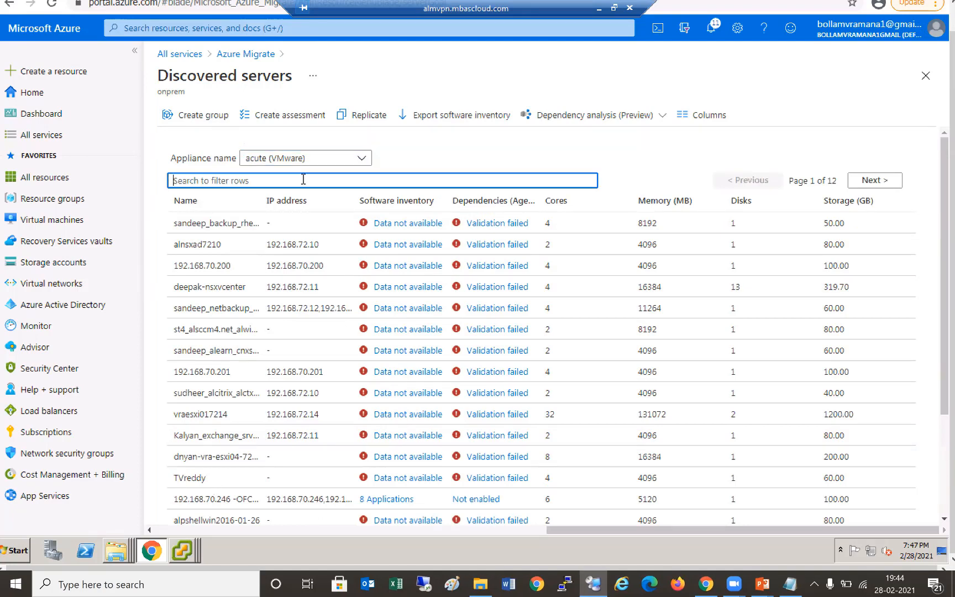
click(259, 244)
double_click(285, 247)
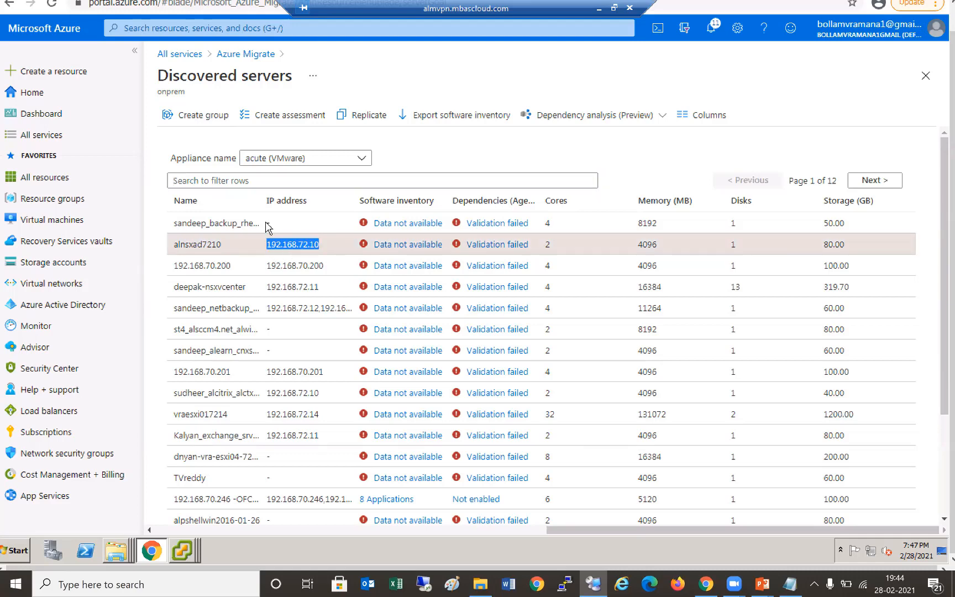
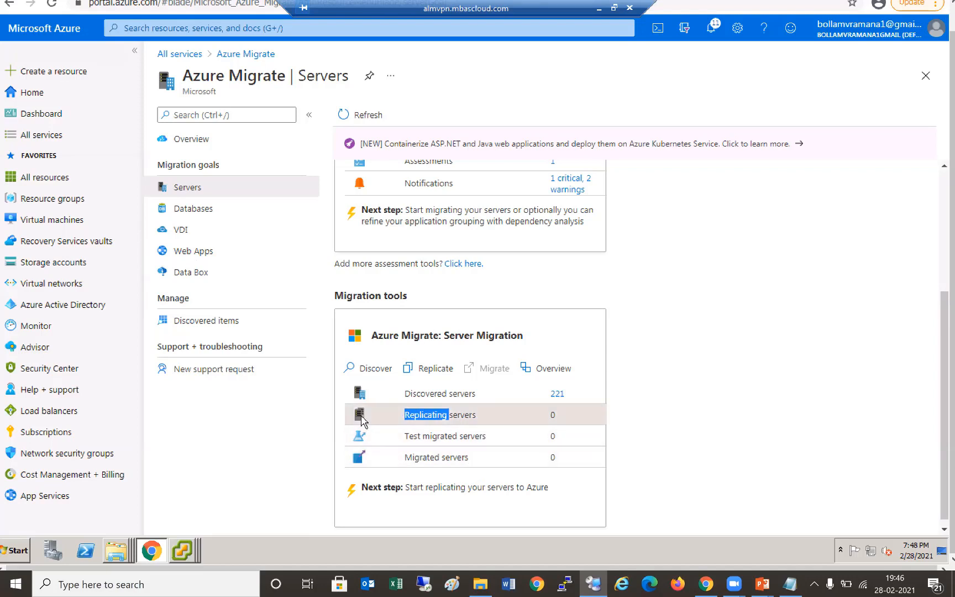
- Refresh the Azure Migrate server tools and confirm 221 servers discovered, with 0 replicating, test migrated or migrated
click(517, 425)
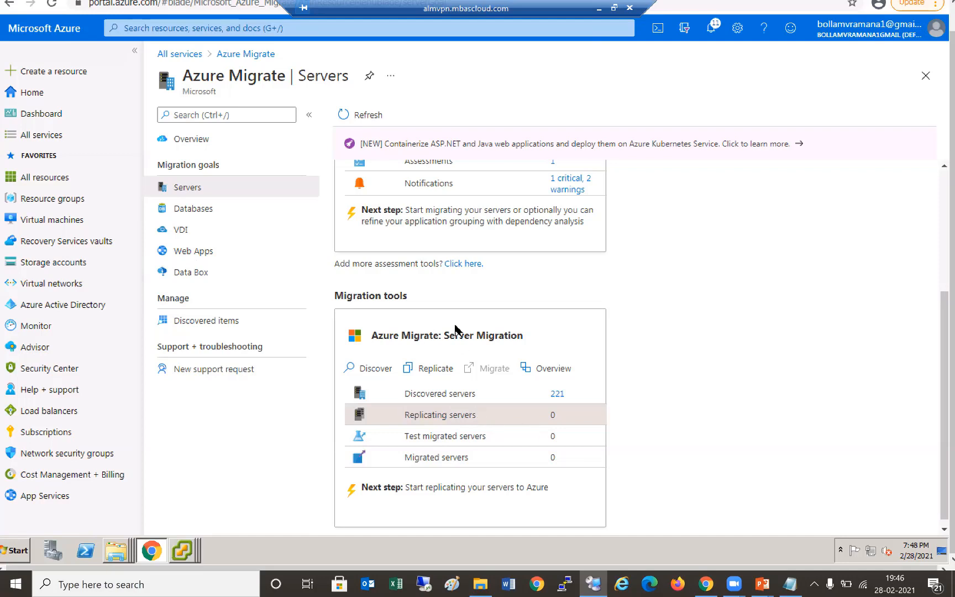
click(365, 117)
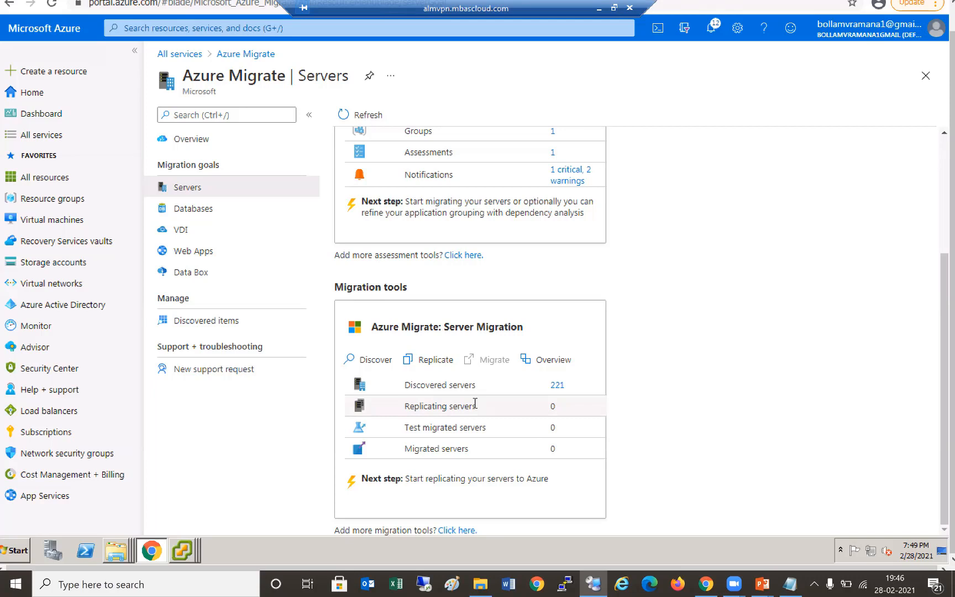
click(476, 458)
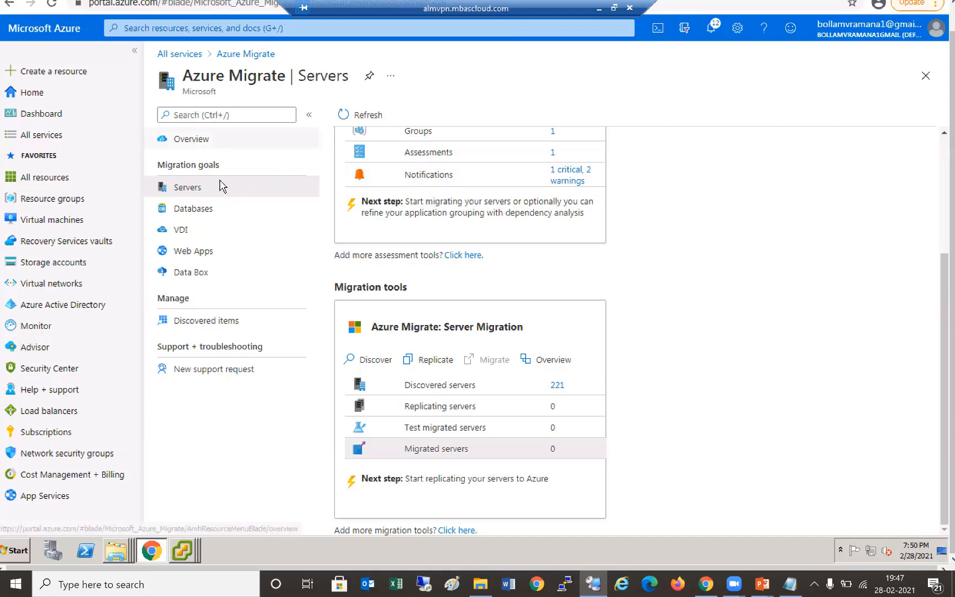
click(217, 205)
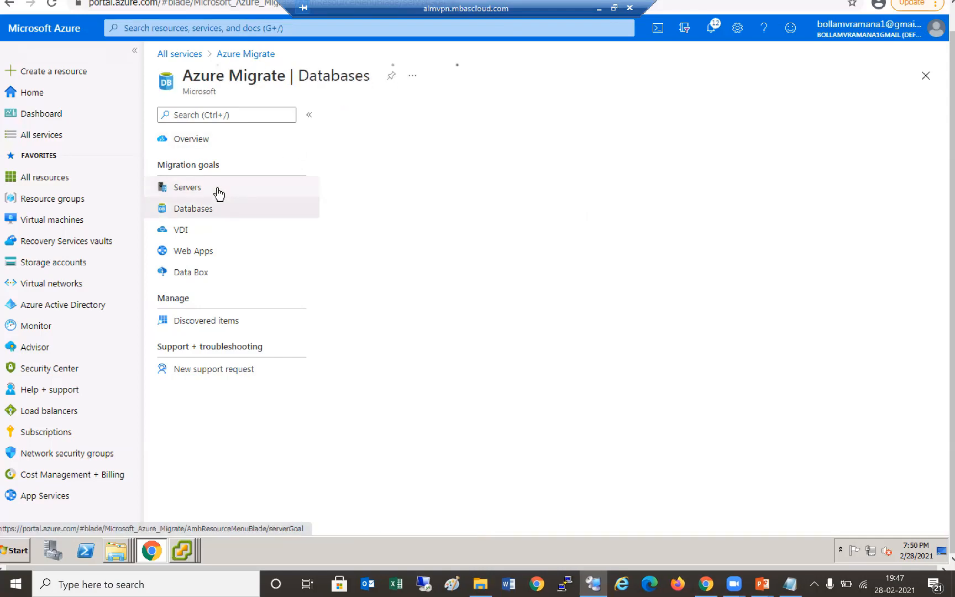
click(219, 191)
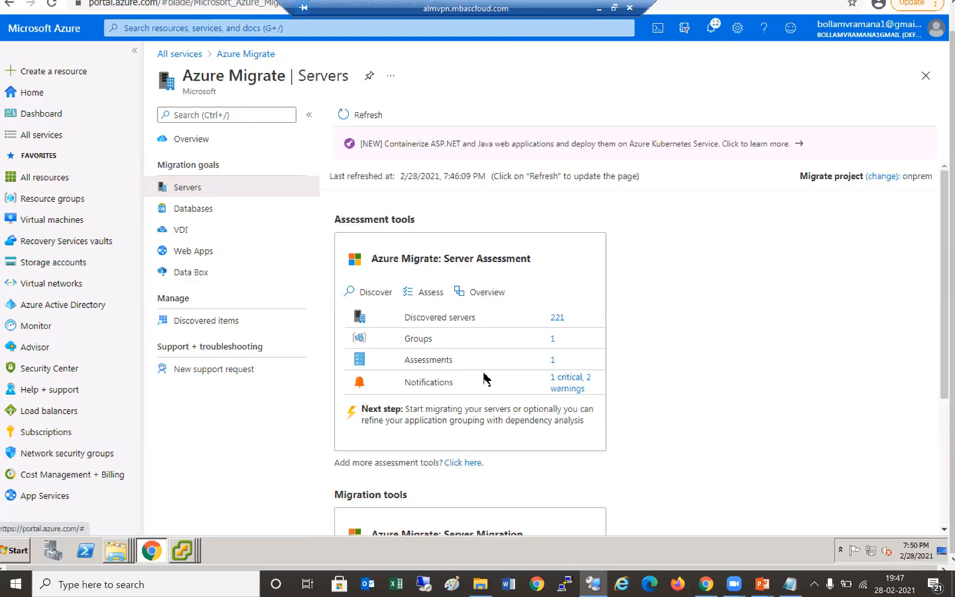
scroll(552, 270, down, 4)
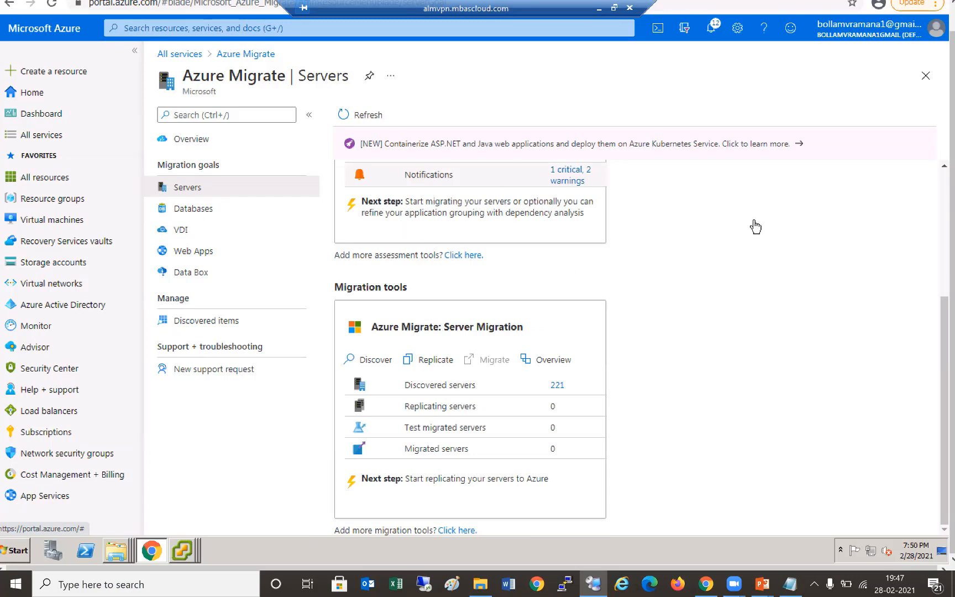
scroll(782, 214, up, 4)
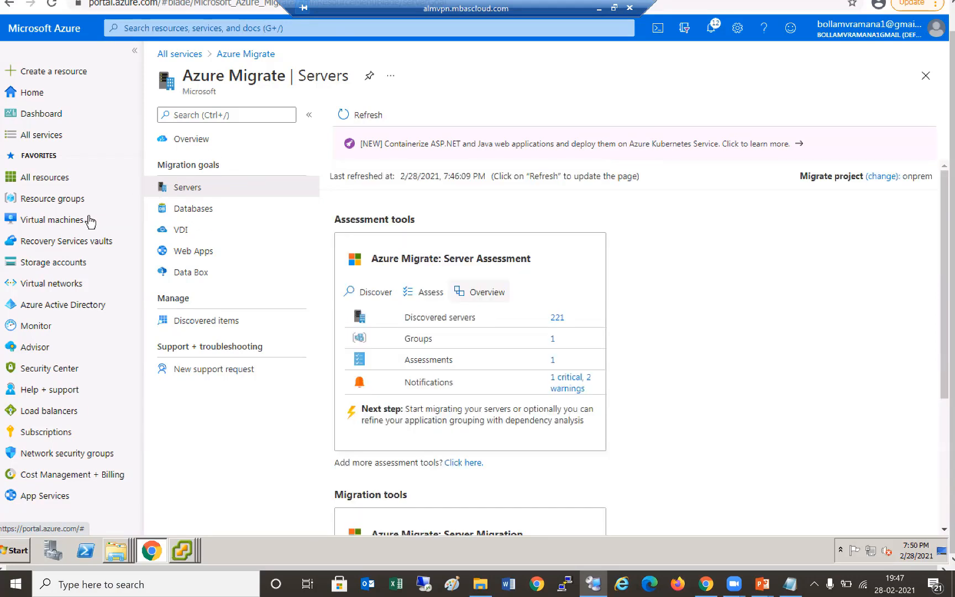
- Search the resource groups for acute and try deleting it, which fails because it is locked
click(59, 204)
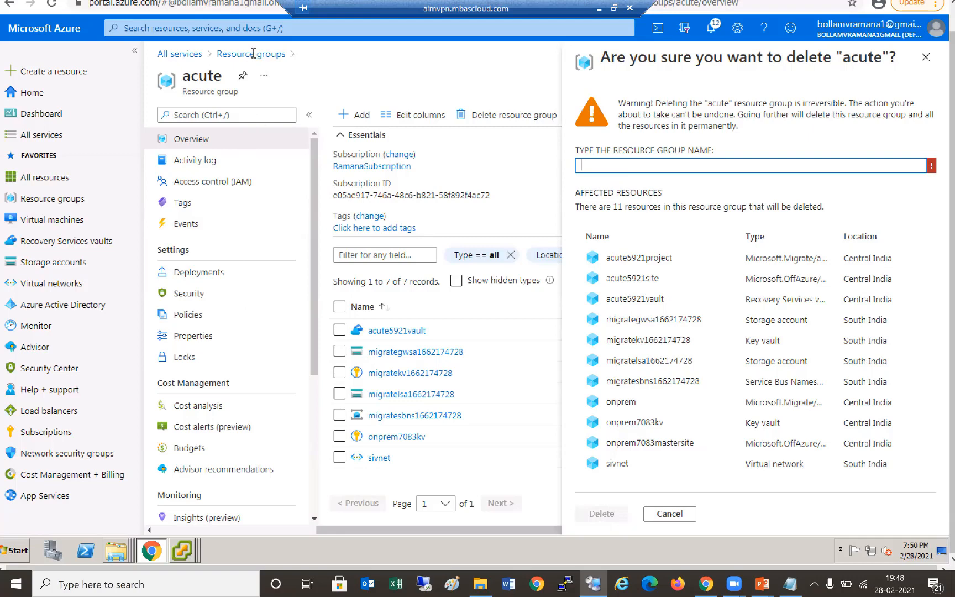
text(acute)
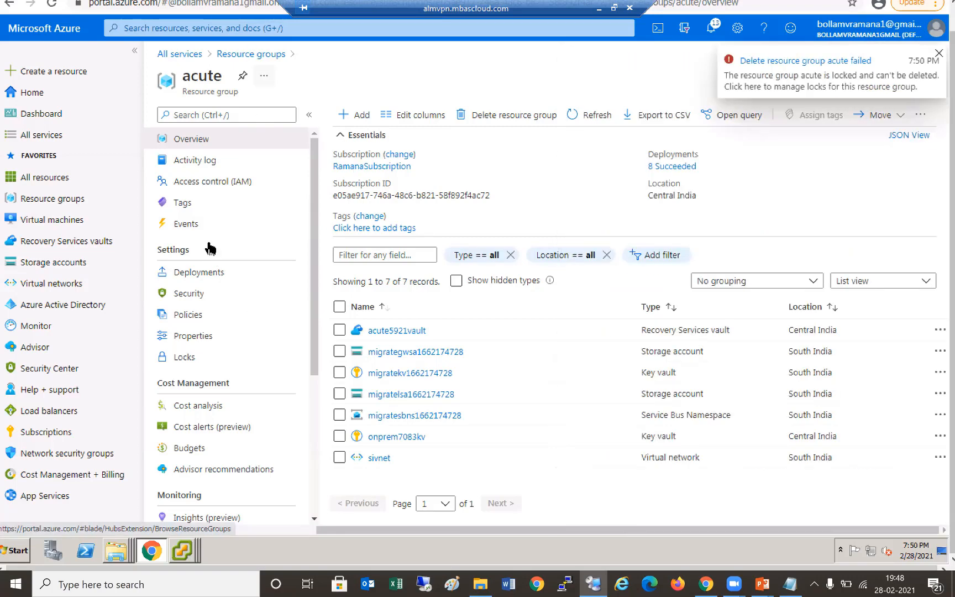
click(209, 243)
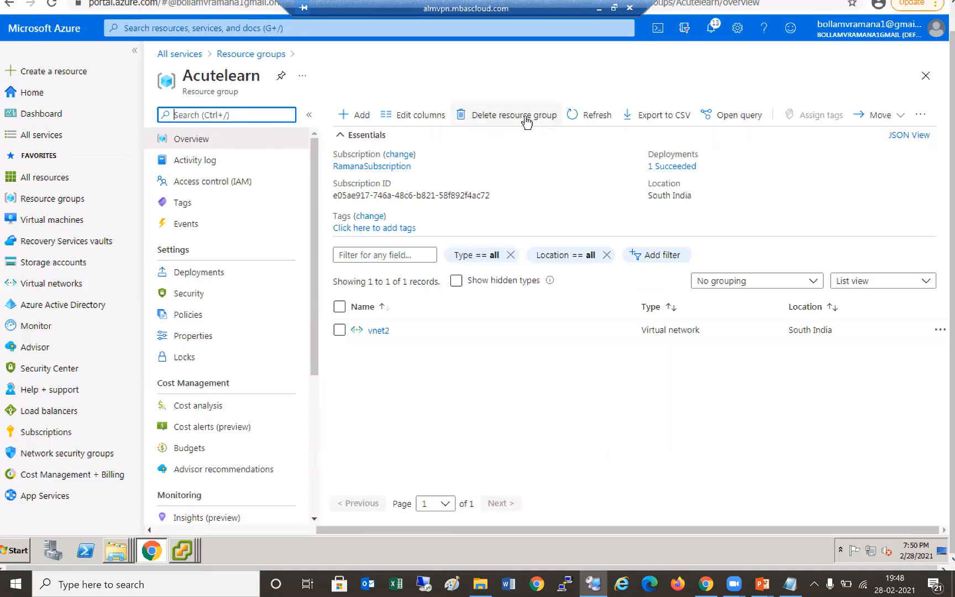
- Delete the Acutelearn resource group, confirming with its name 'Acutelearn'
click(630, 167)
text(Acutelearn)
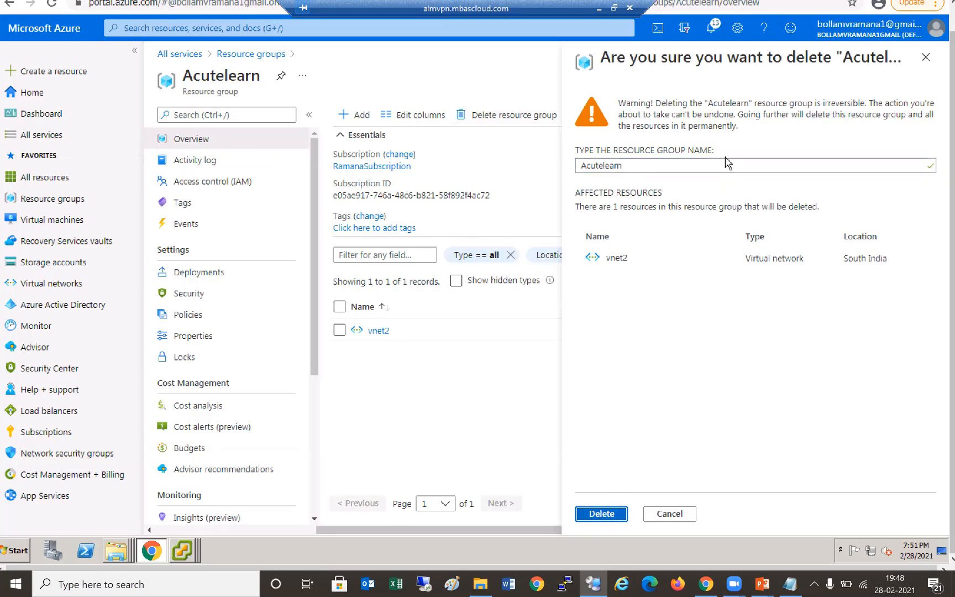
click(601, 513)
- Recheck the Acutelearn and acute resource groups, then minimize the remote session to show the PowerPoint slide
click(248, 57)
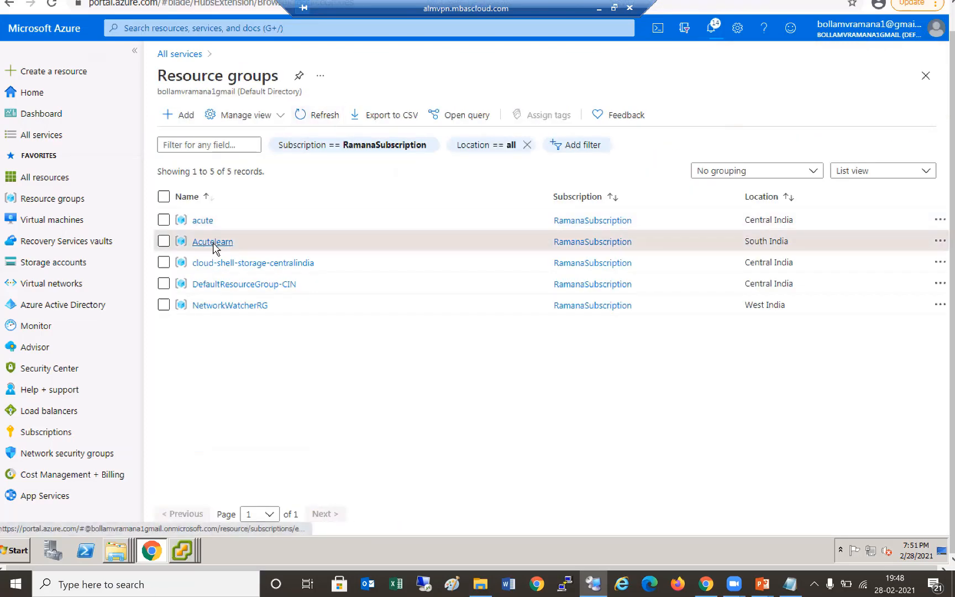
click(213, 243)
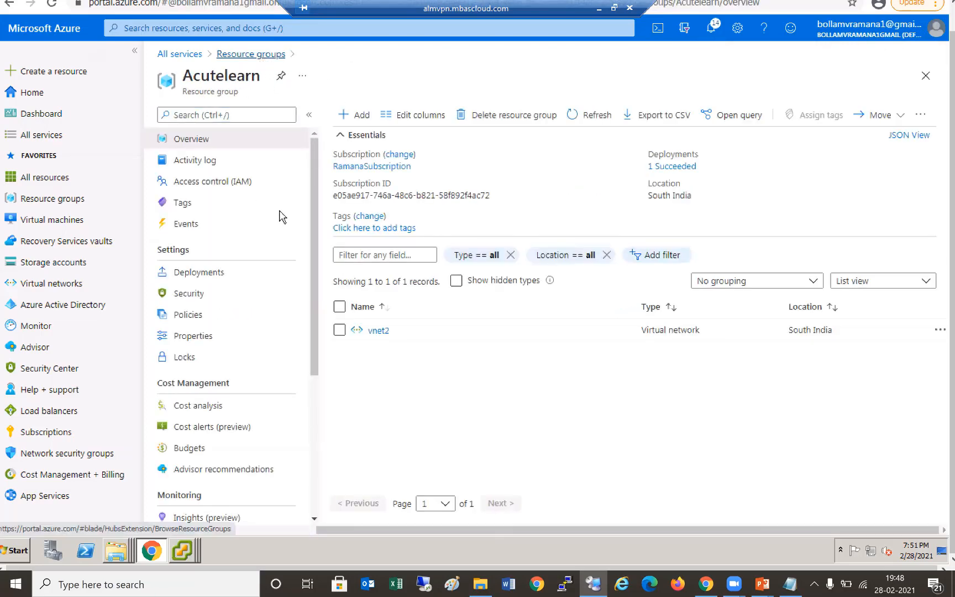
click(200, 220)
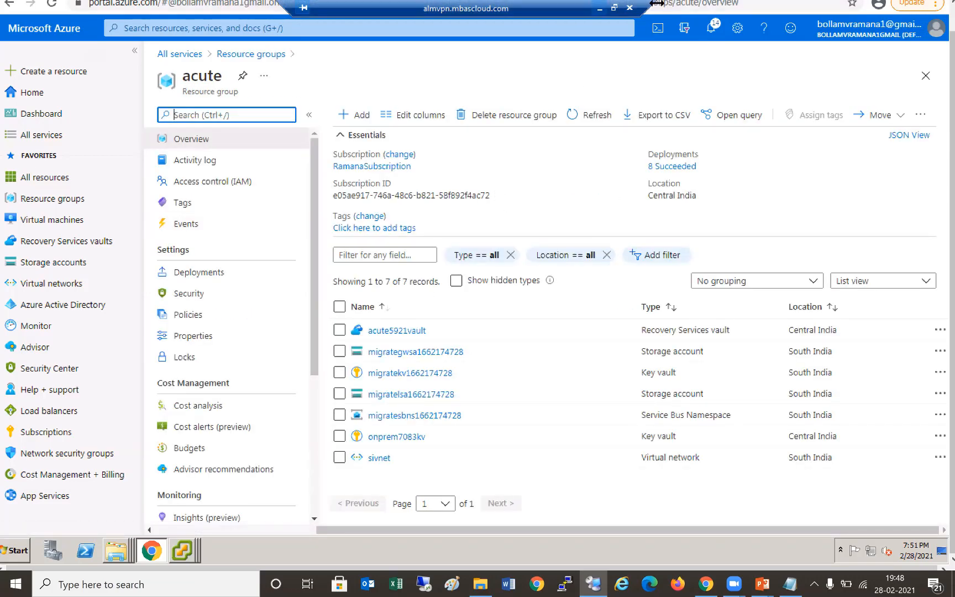
click(600, 8)
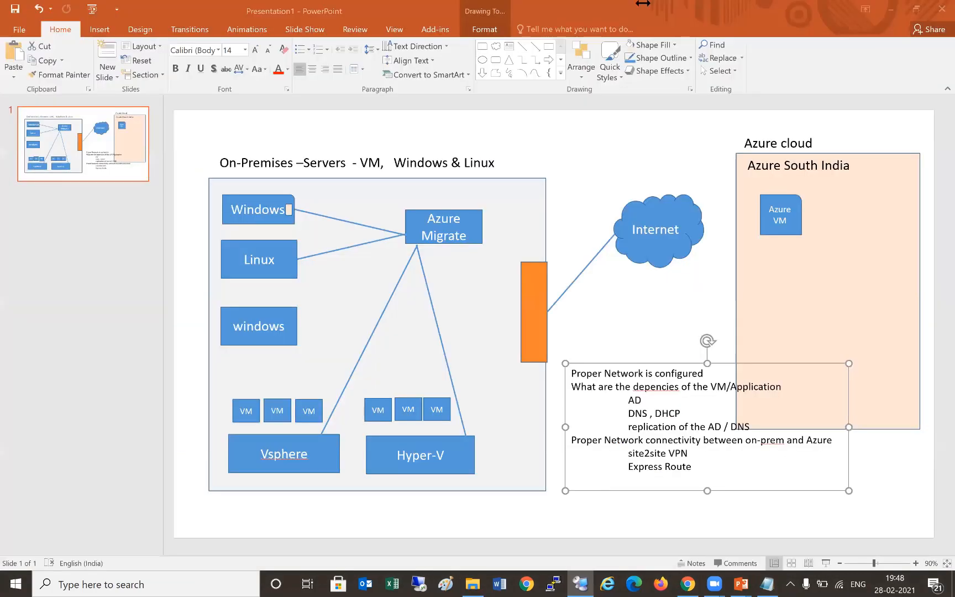